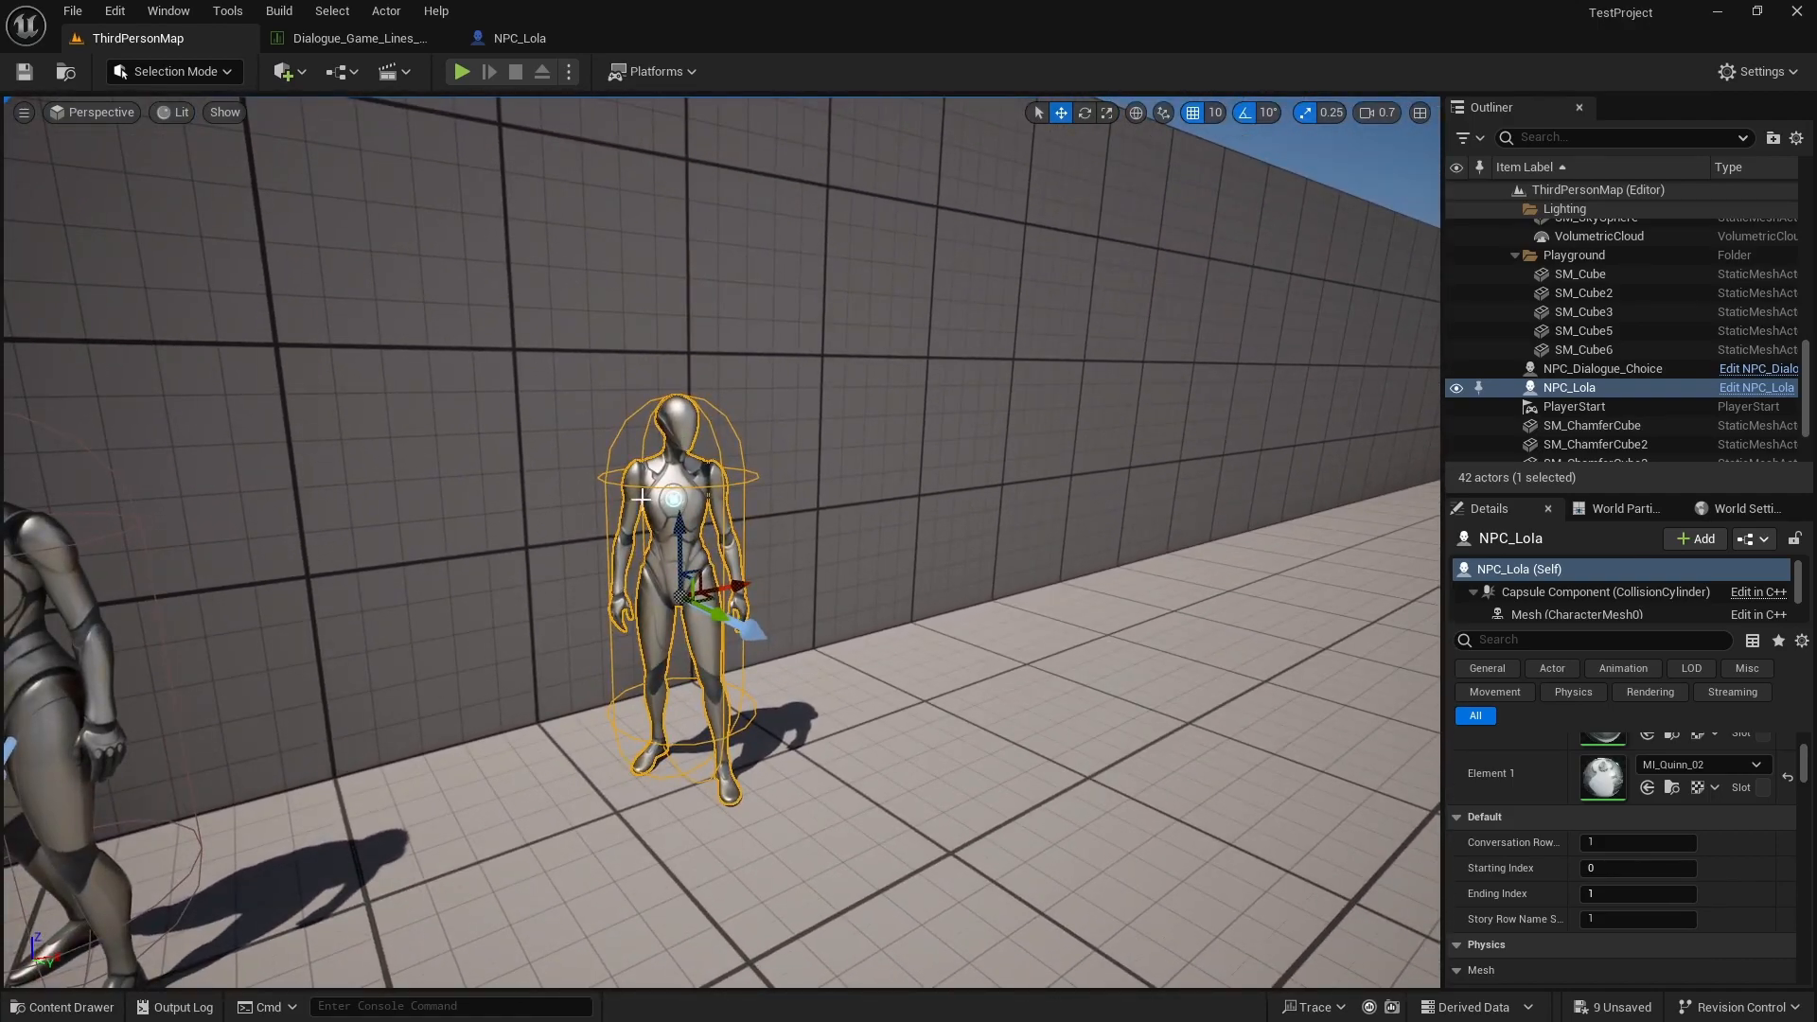
Step: Open the RPG_DialogueForge_Component blueprint from the RPG_DialogueForge Blueprints folder
mouse_move(860, 581)
right_down()
mouse_move(814, 579)
mouse_move(880, 579)
right_up()
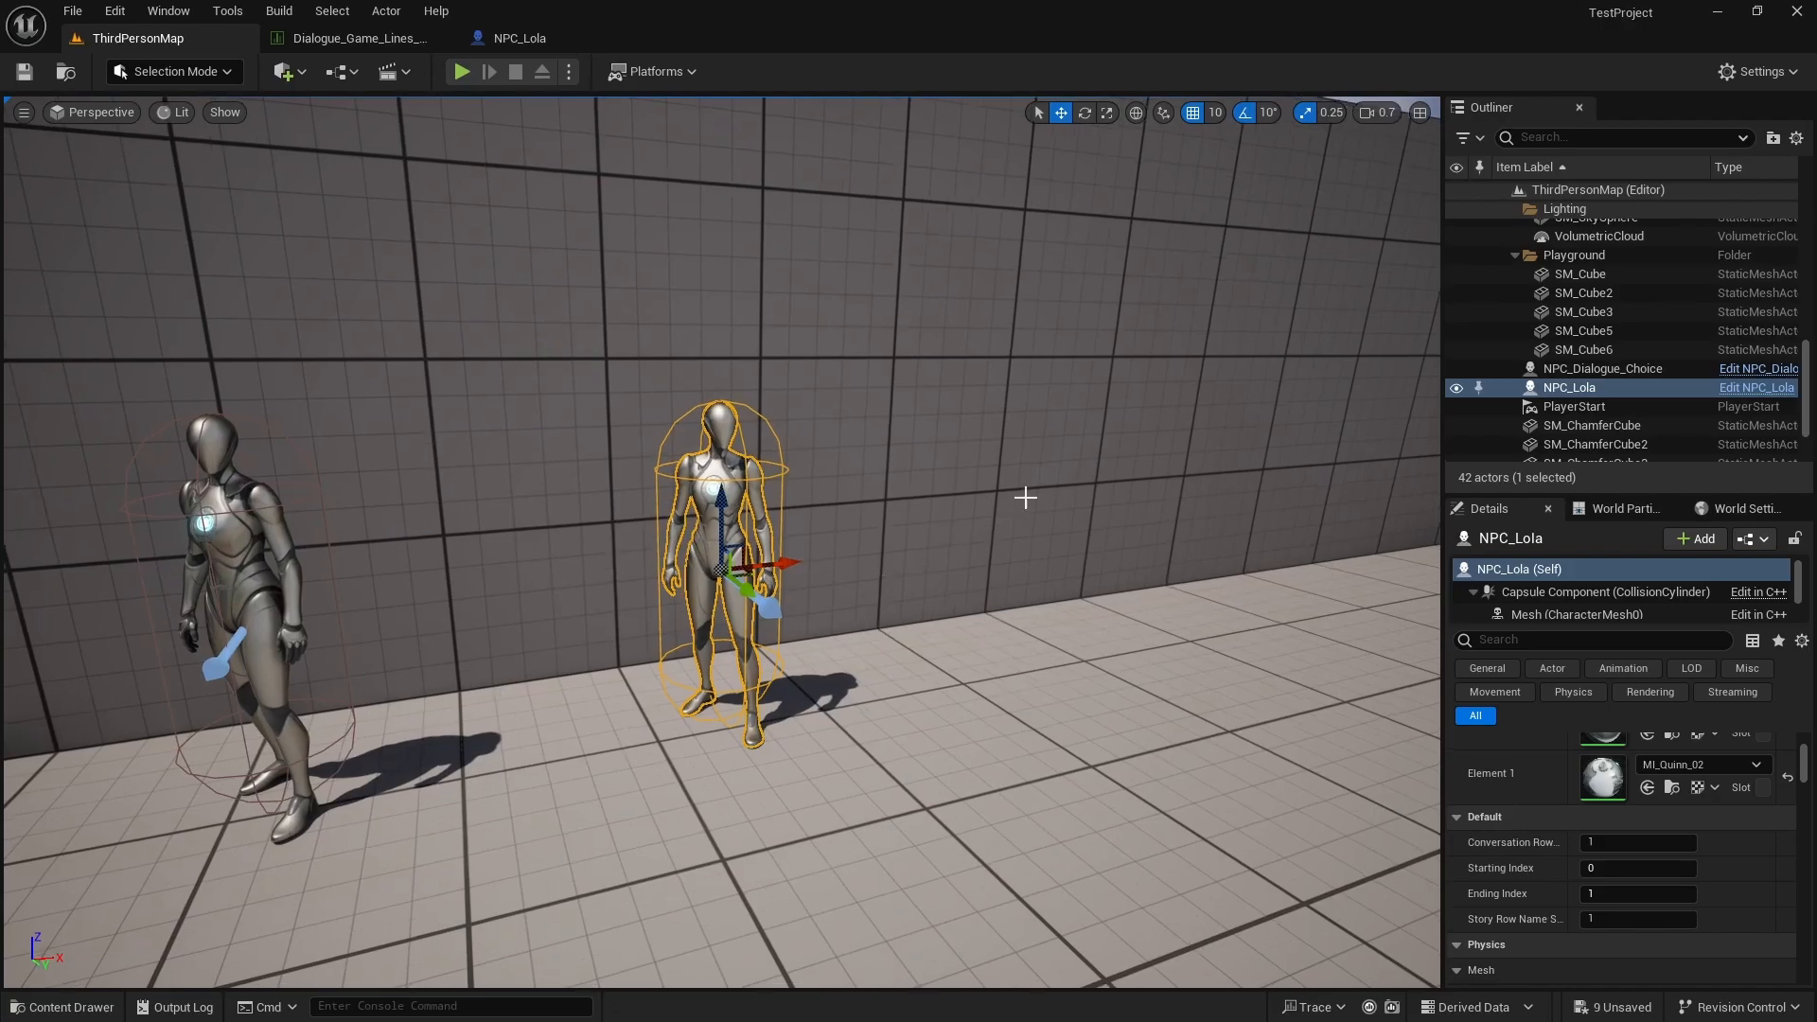
click(548, 44)
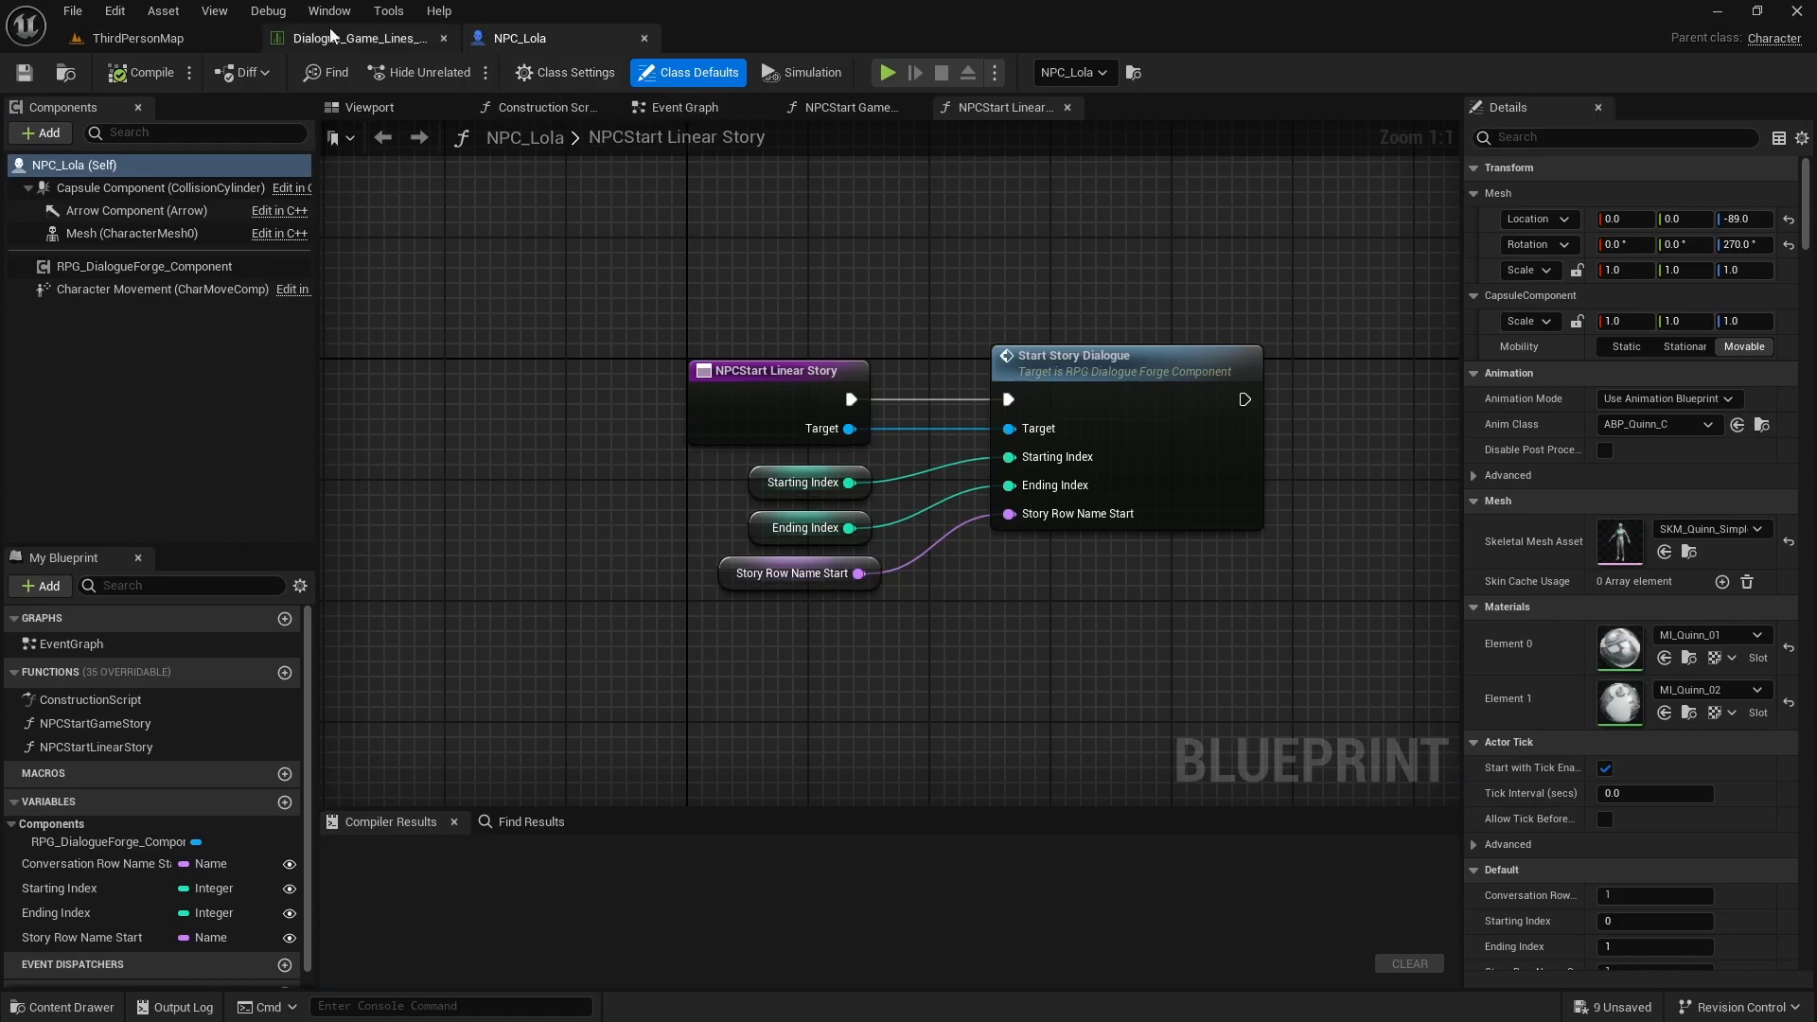
click(138, 38)
click(61, 1007)
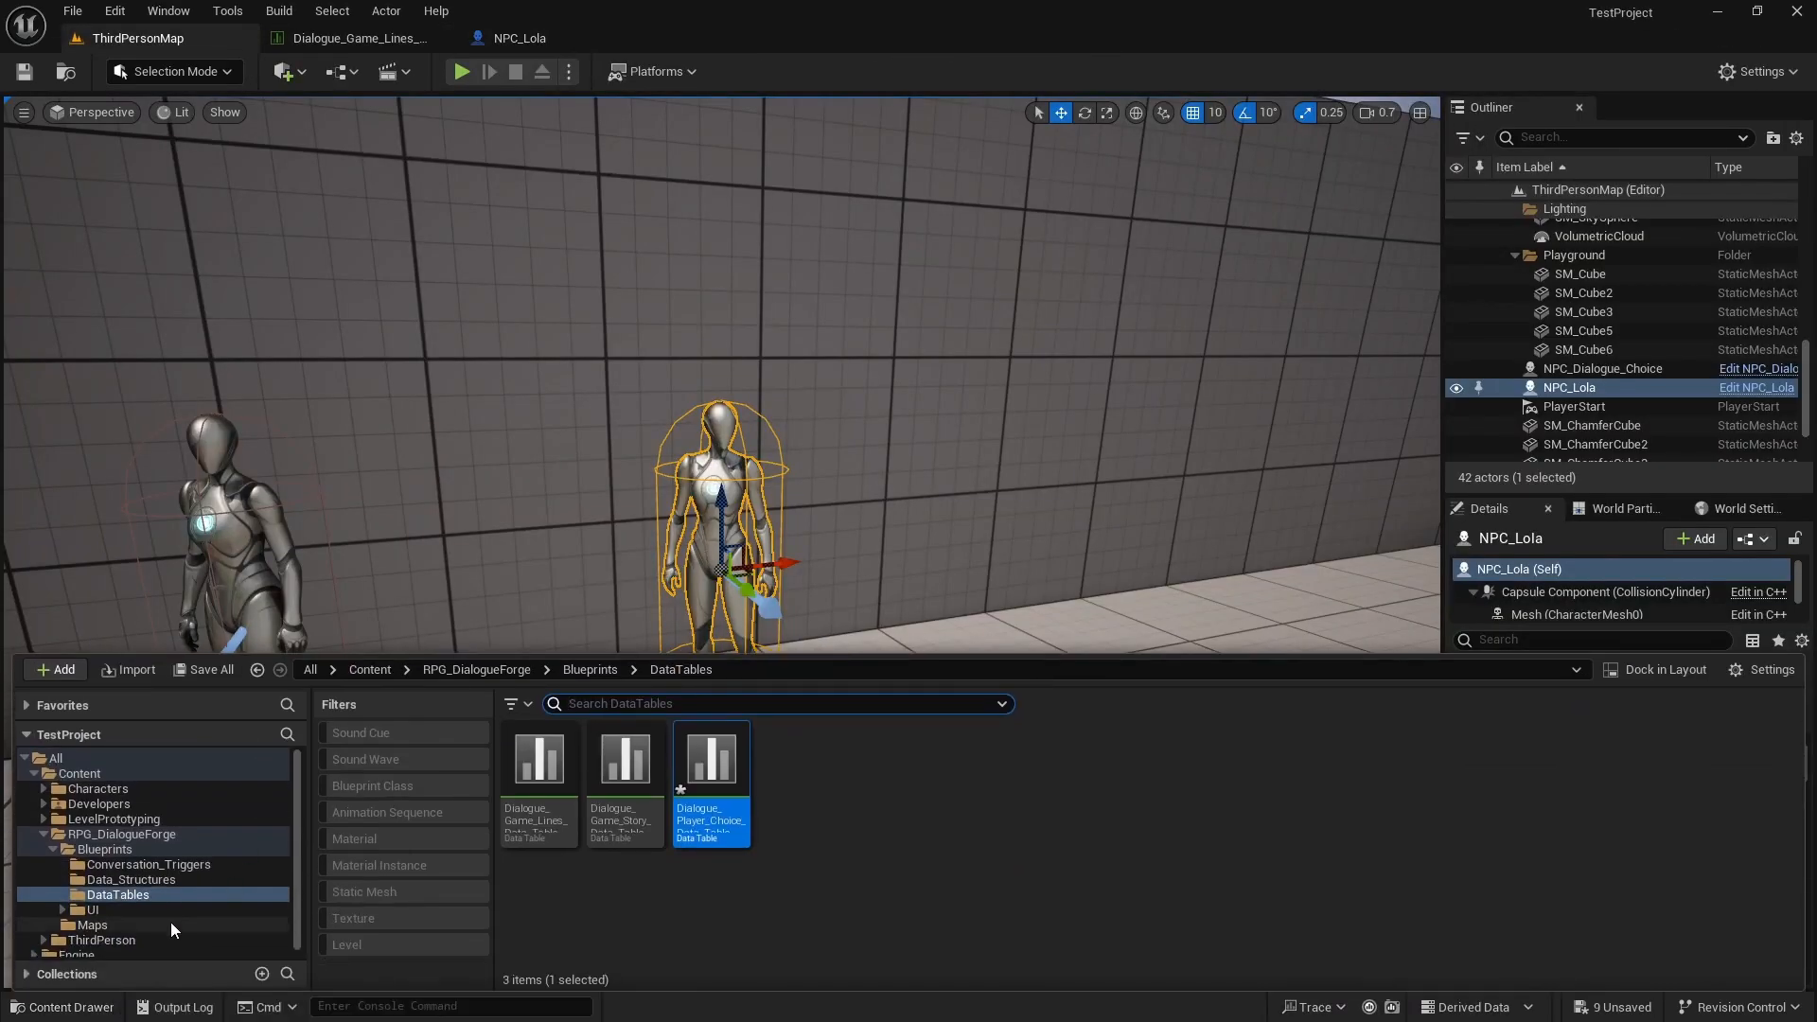
click(104, 849)
click(880, 762)
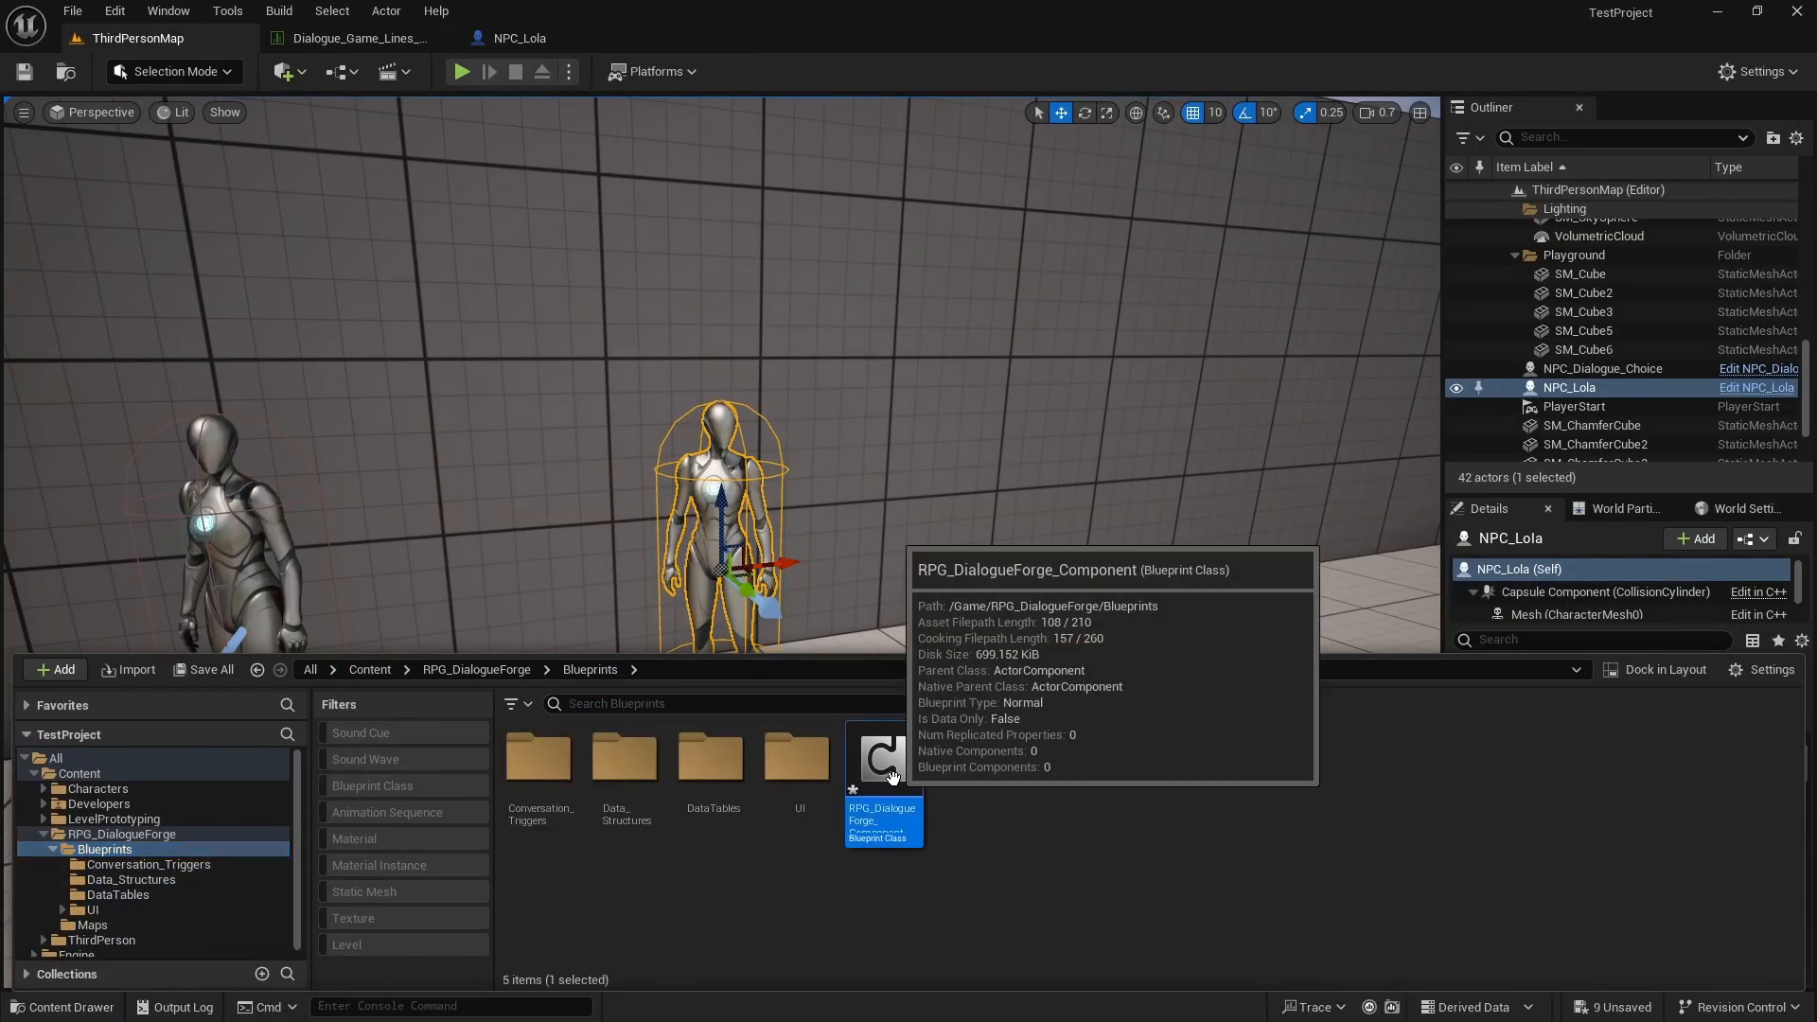
double_click(893, 776)
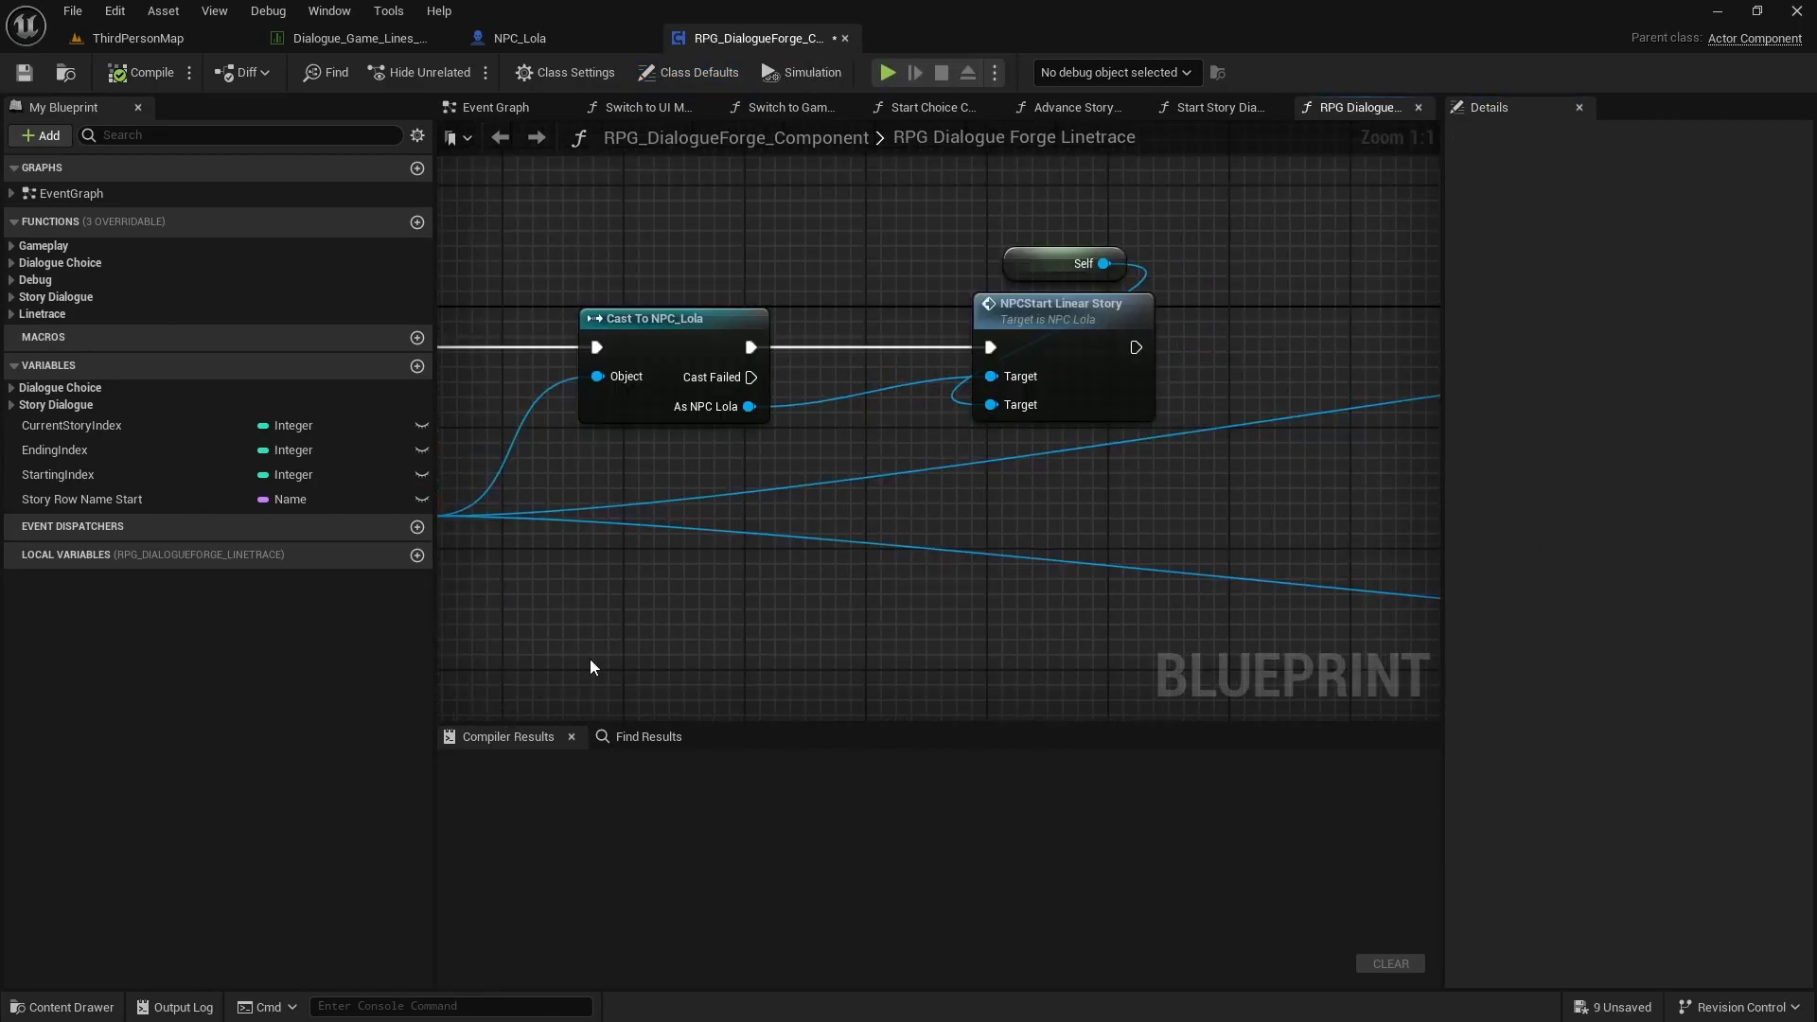
Step: Review the Cast To NPC_Lola branch of the RPG Dialogue Forge Linetrace function and NPC_Lola's NPCStartGameStory function entry
right_drag(730, 566, 839, 555)
click(814, 421)
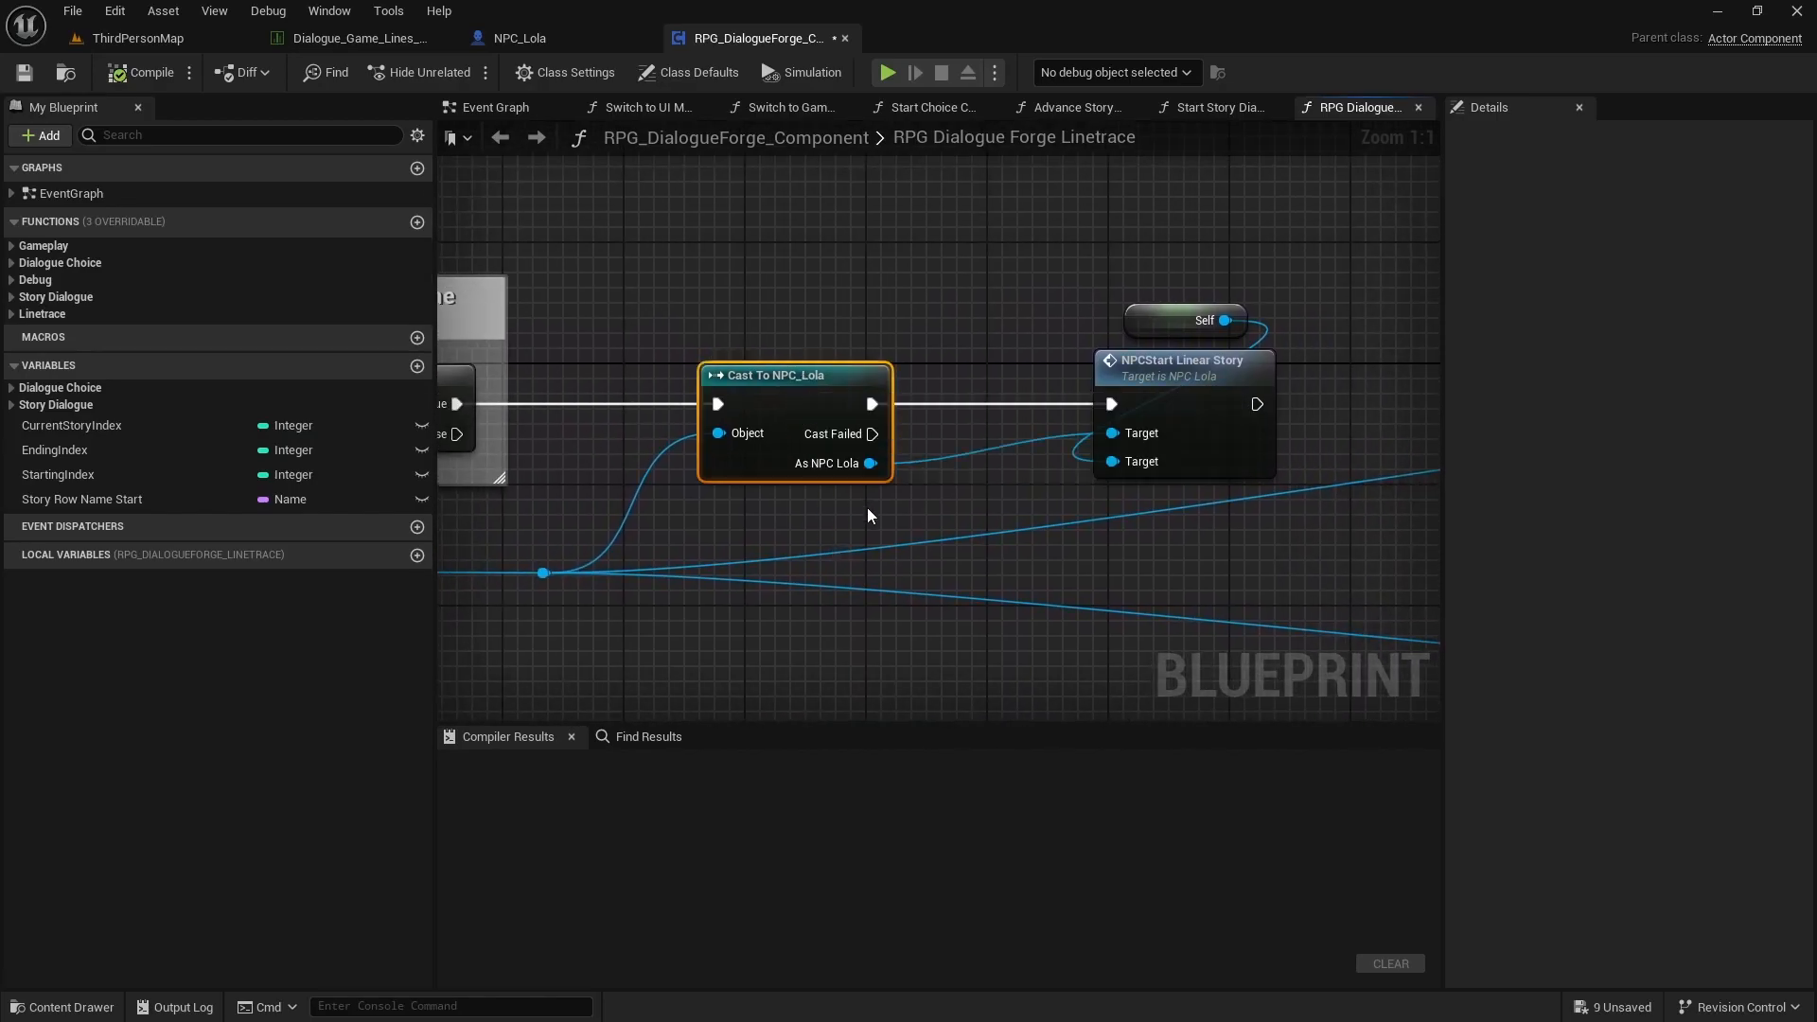
right_drag(1012, 535, 868, 517)
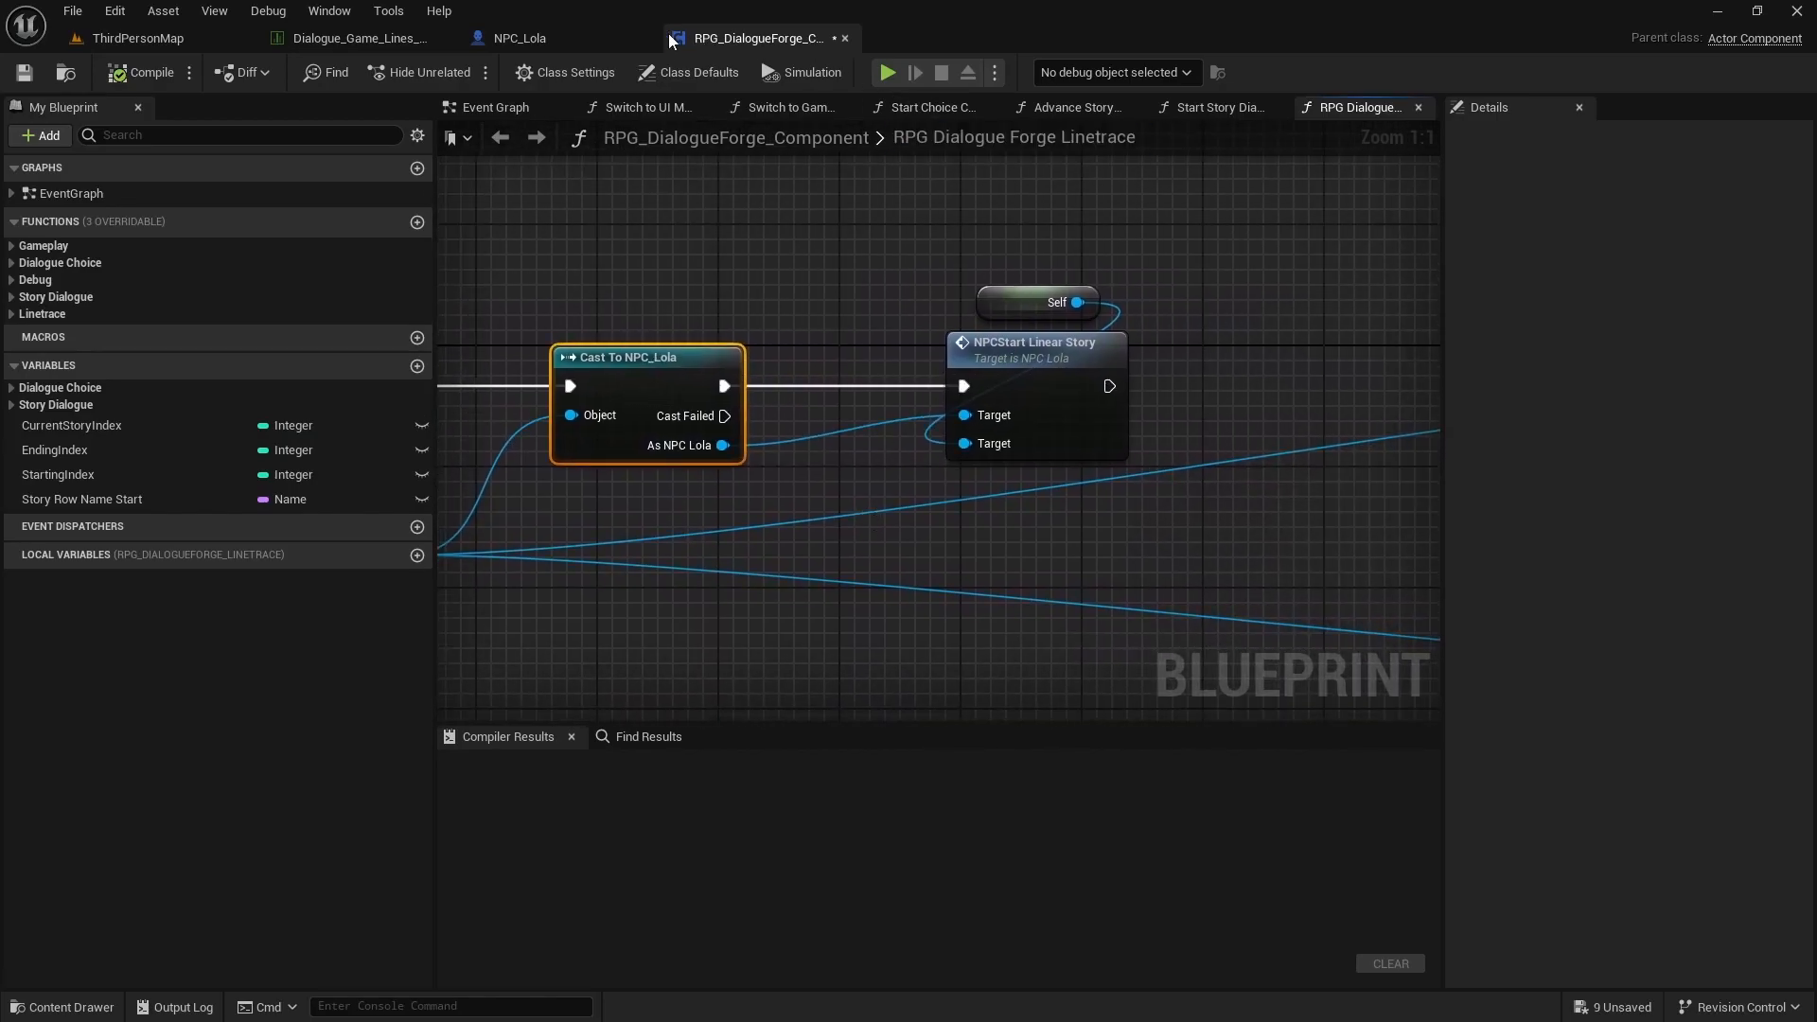
click(620, 41)
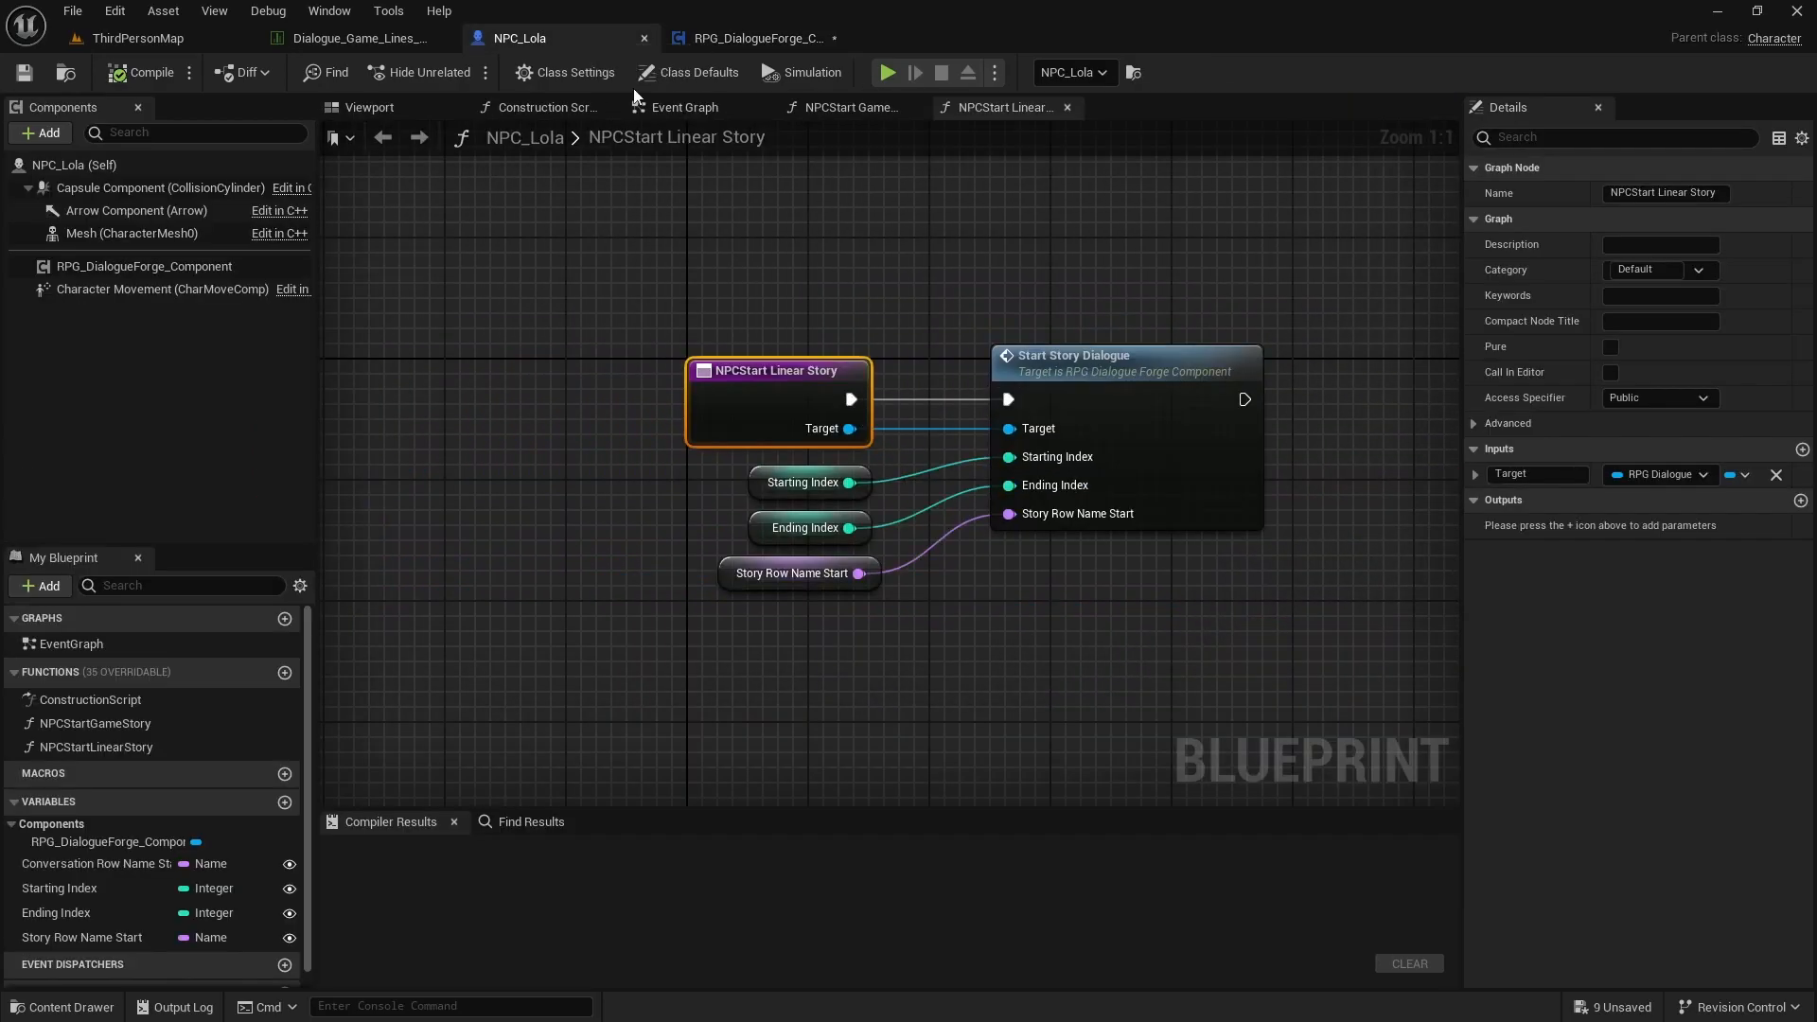
click(106, 726)
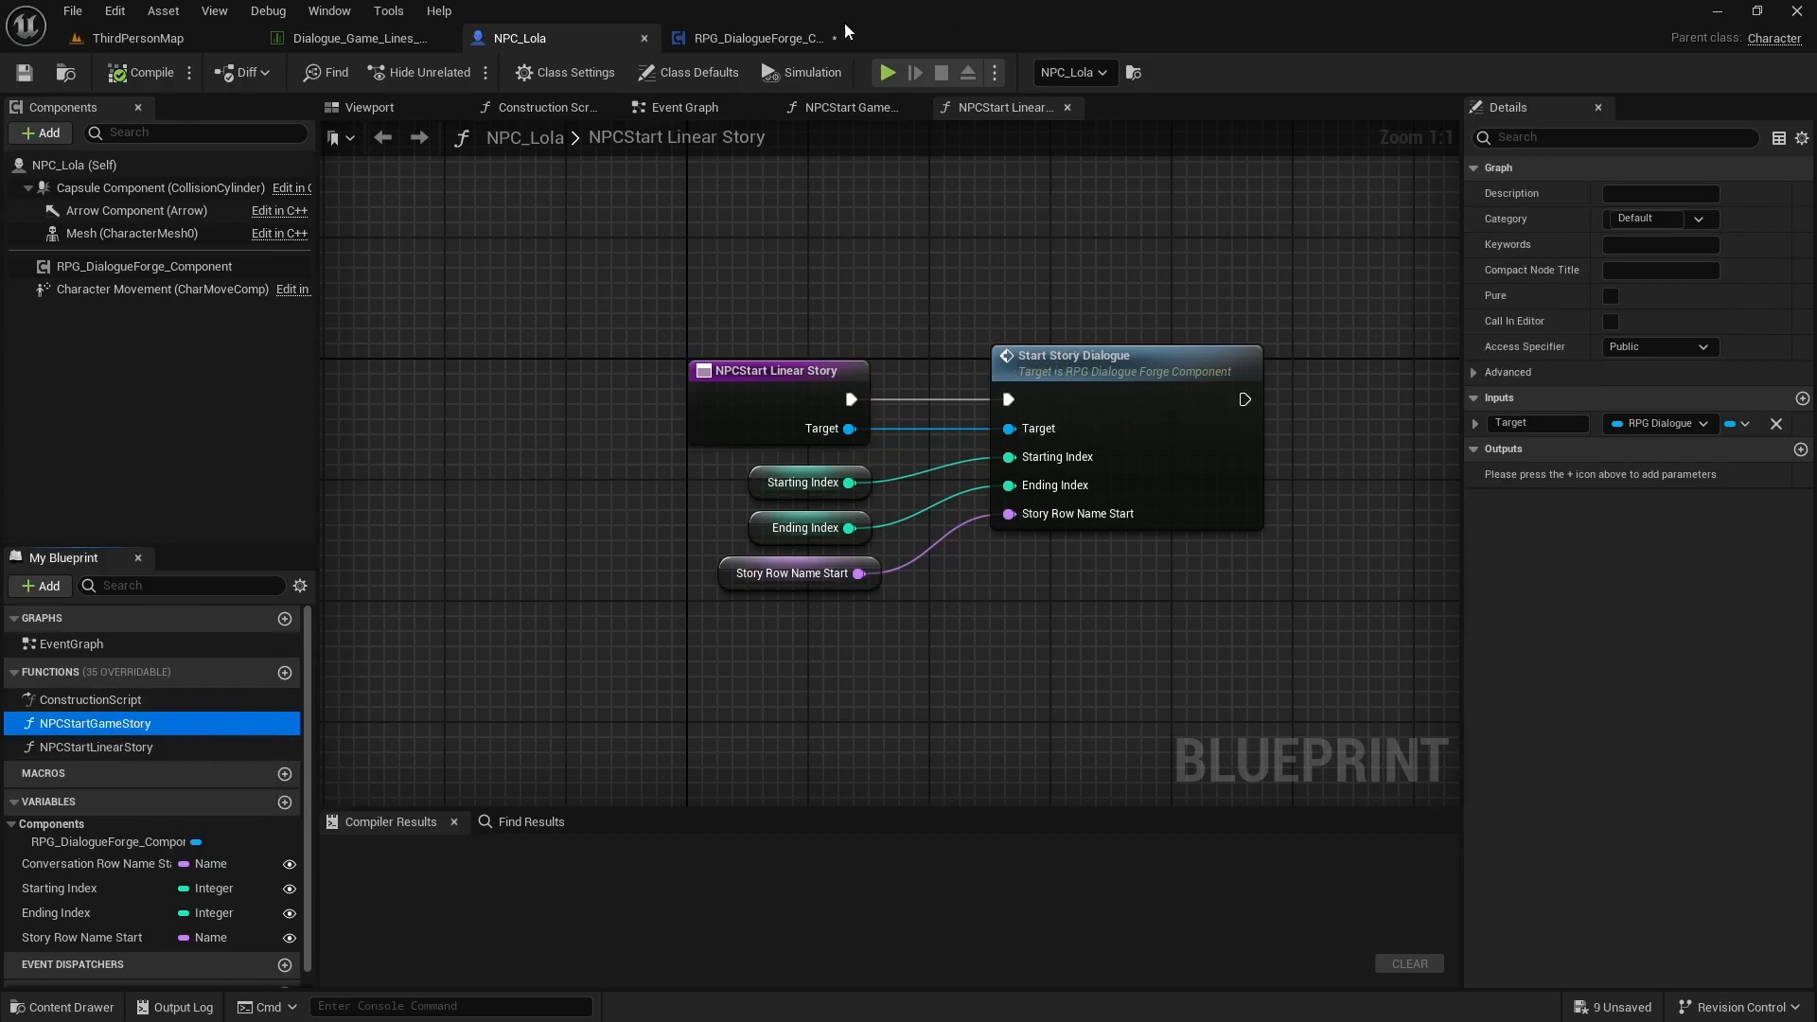
Step: In the component's Linetrace function, add an NPCStart Game Story call from the As NPC Lola output of the cast node
click(786, 40)
right_drag(754, 473, 727, 409)
click(708, 401)
drag(696, 380, 759, 446)
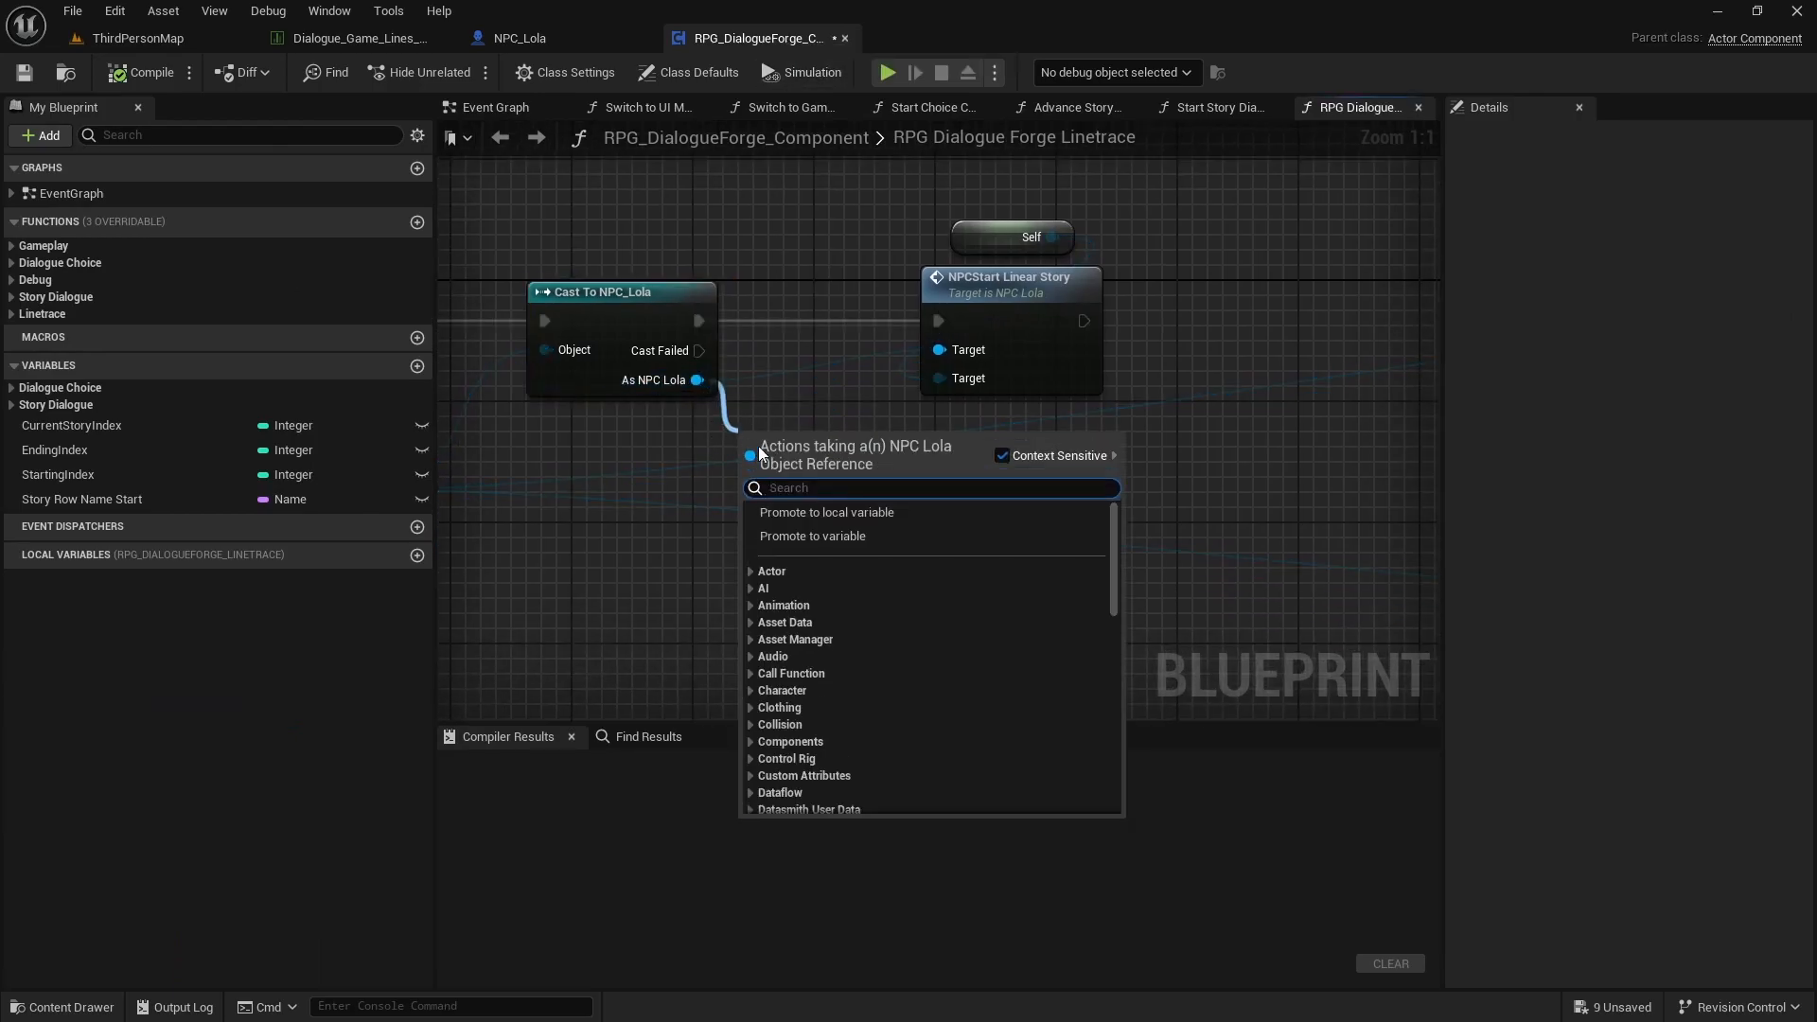
text(npc start)
key(Return)
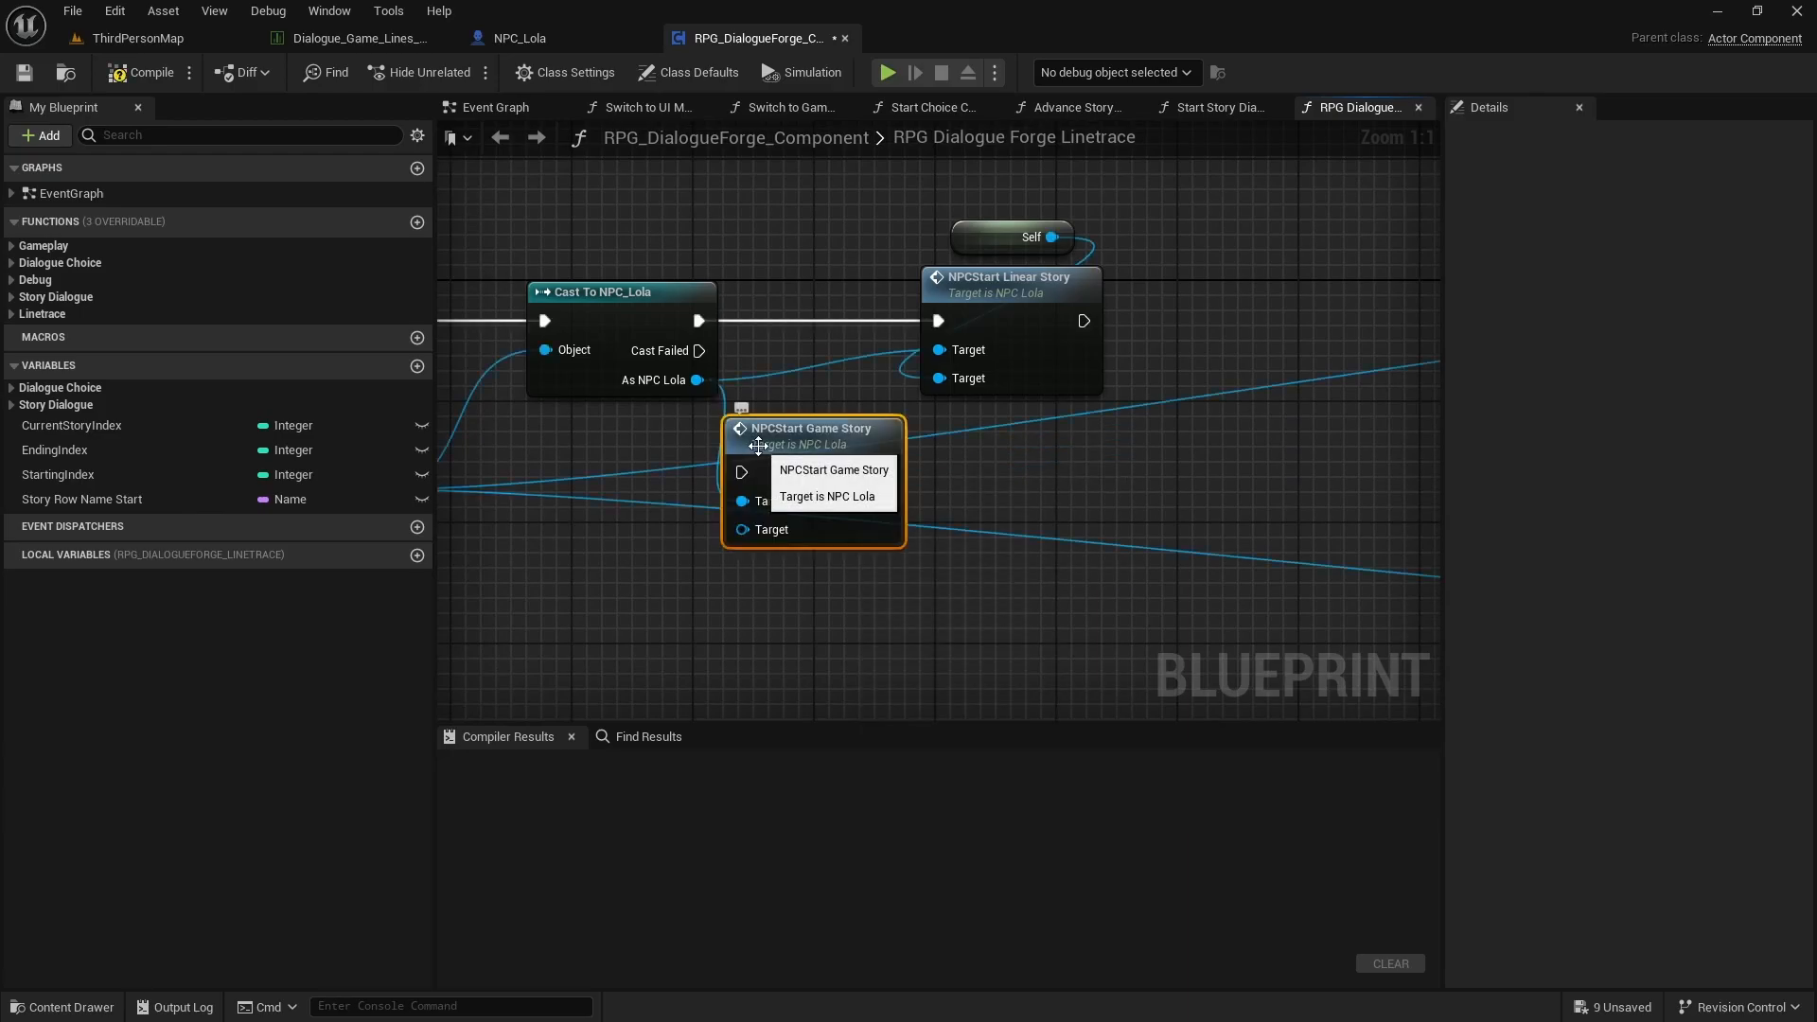
Step: Replace the NPCStart Linear Story node with NPCStart Game Story, wiring it to the cast's execution output and the Self reference
drag(816, 441, 968, 471)
right_drag(1139, 364, 1056, 389)
drag(1067, 306, 949, 431)
key(Delete)
drag(897, 497, 616, 347)
drag(855, 418, 967, 263)
drag(943, 356, 943, 340)
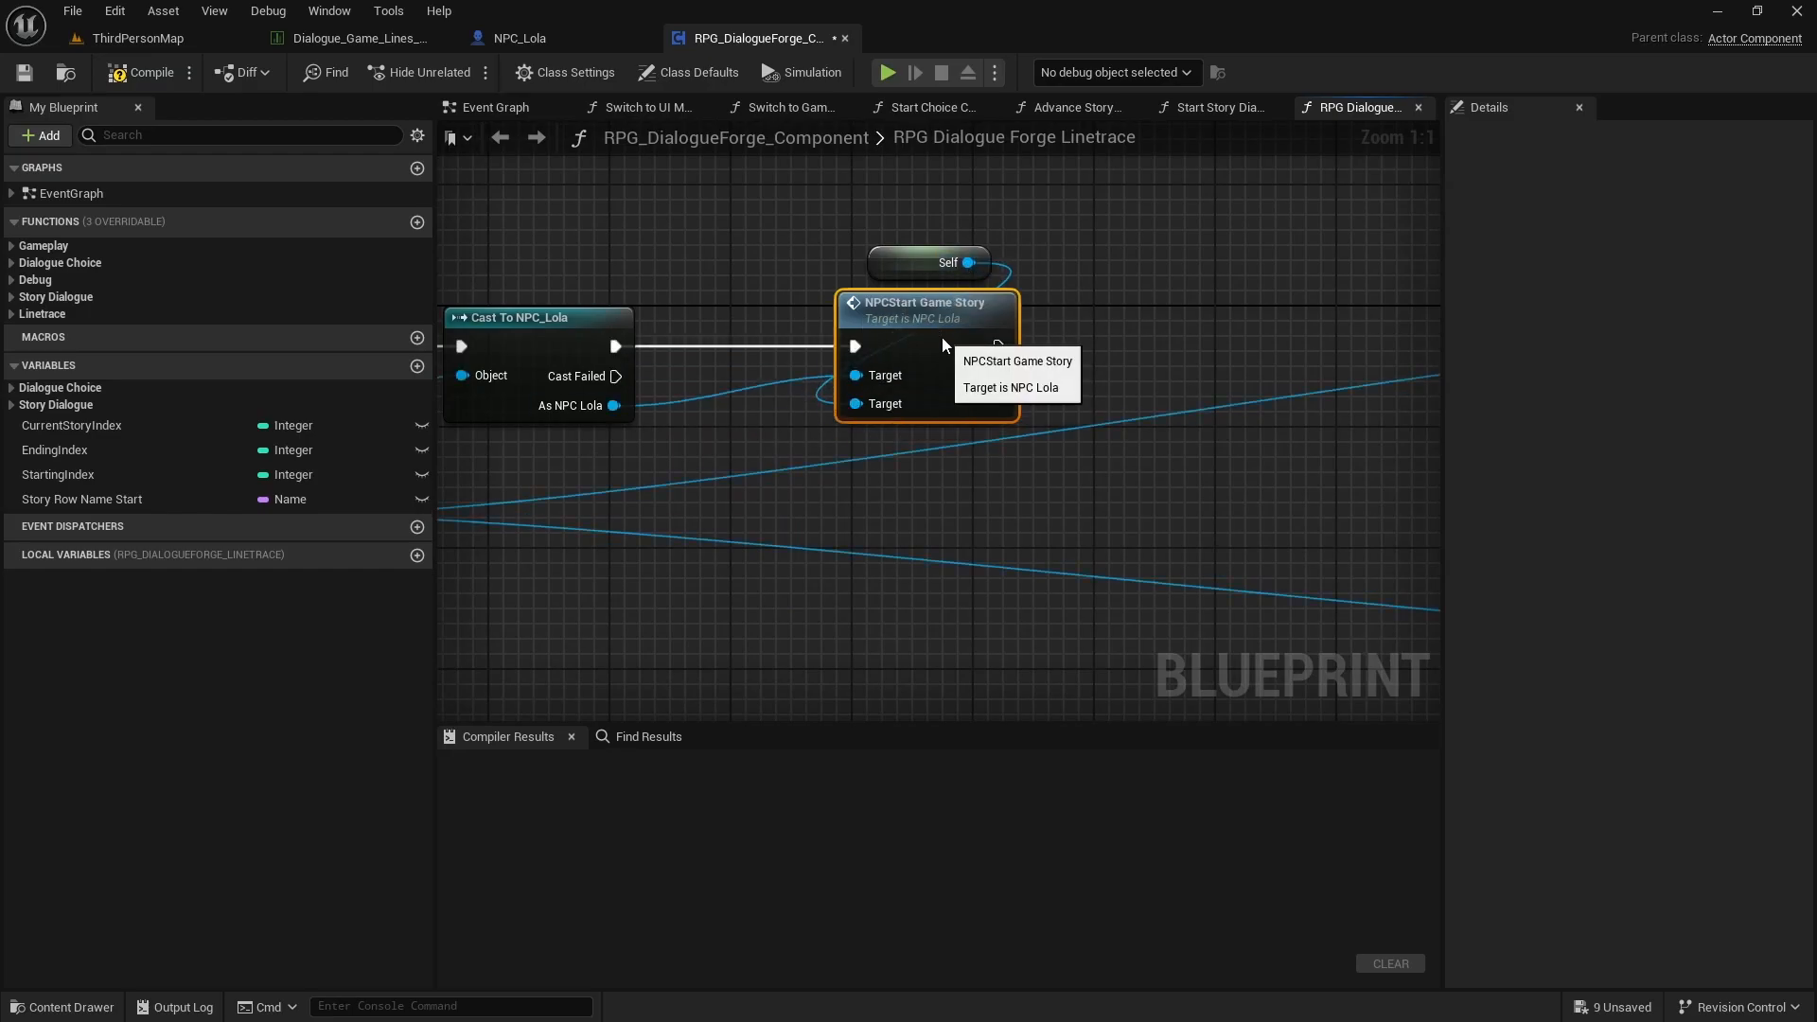
Step: Compile and save the RPG_DialogueForge_Component blueprint and return to the ThirdPersonMap level
click(142, 72)
click(25, 71)
click(138, 38)
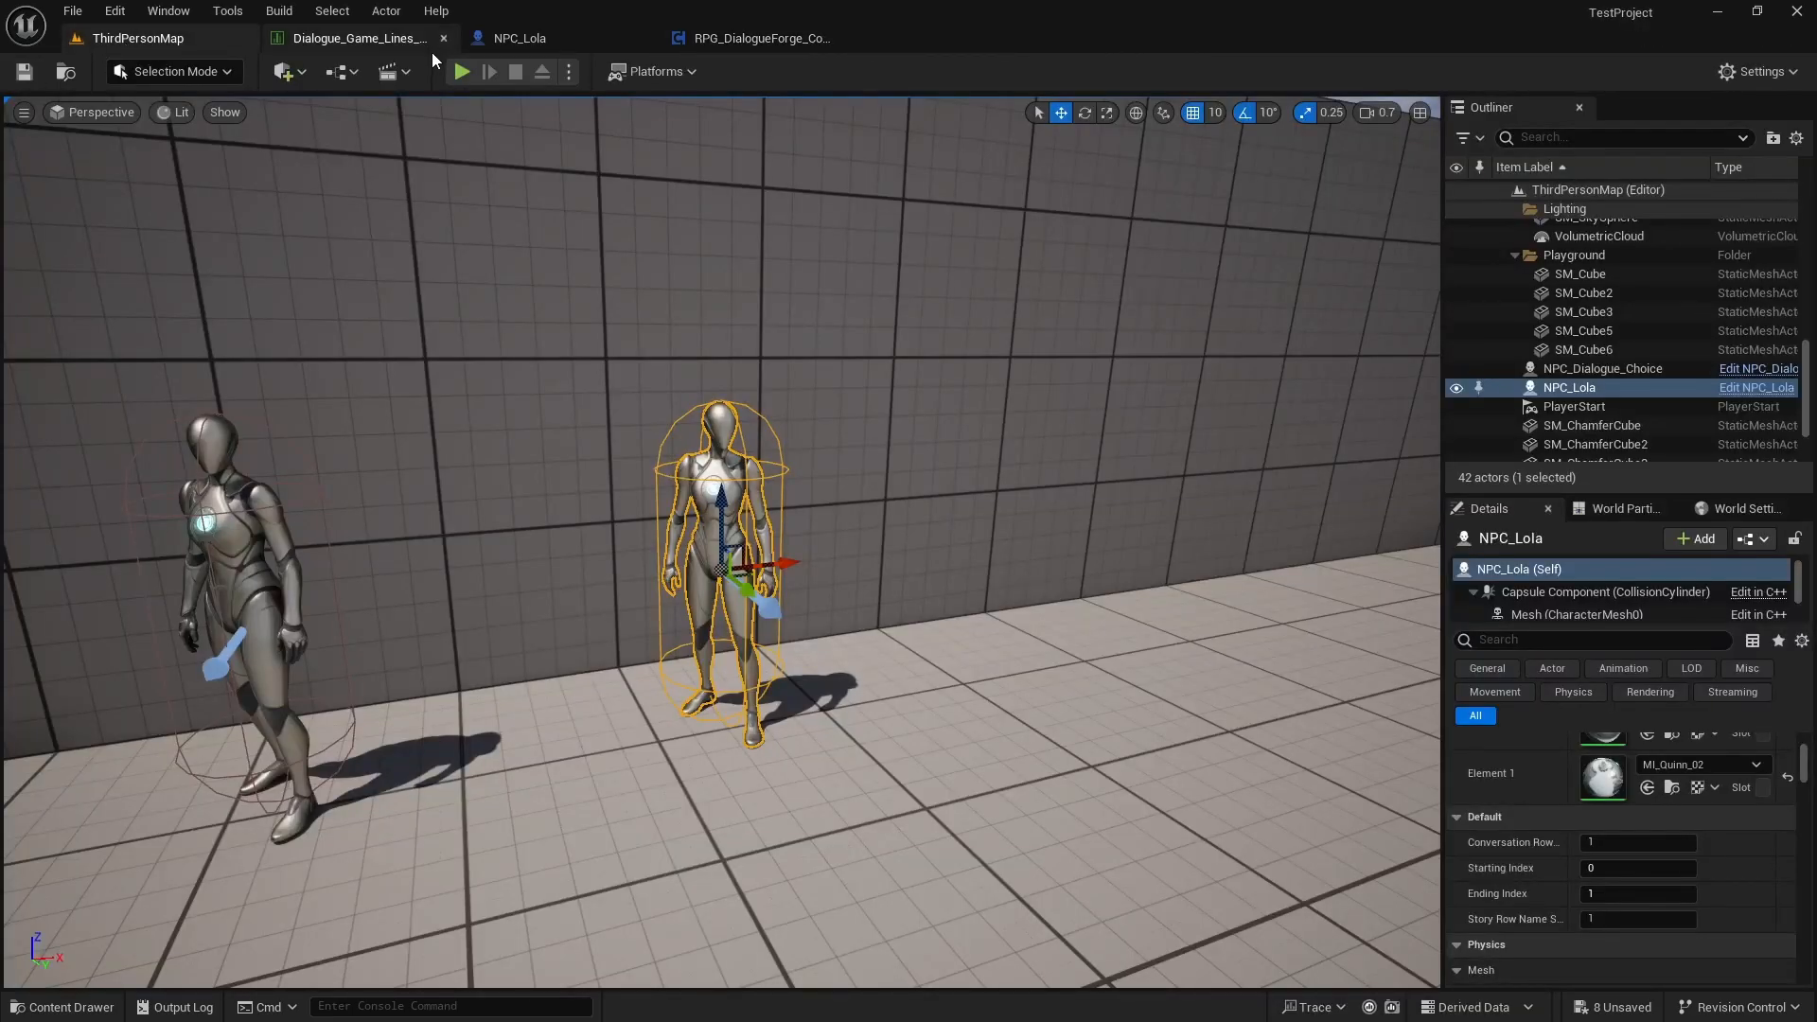
Step: Play-test the level by talking to the NPC, answering "Hey, likewise! What's up?", finishing the conversation and stopping play
click(460, 73)
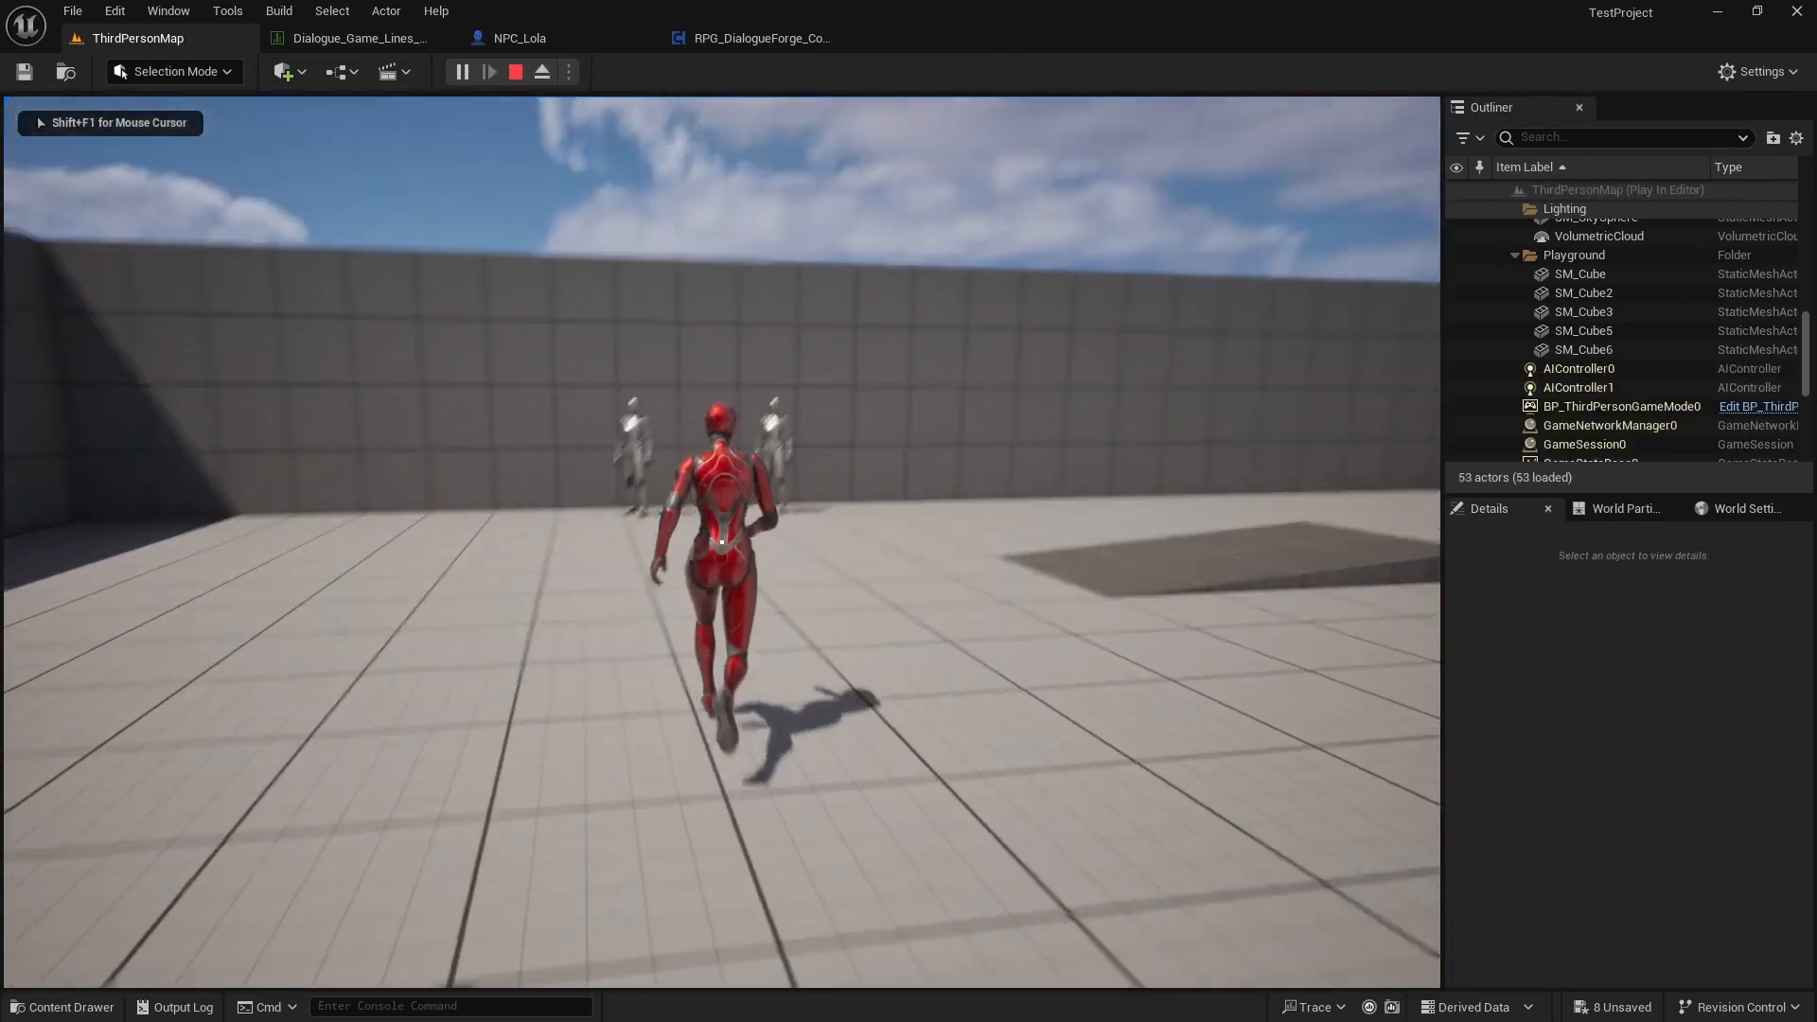
key(w)
key(e)
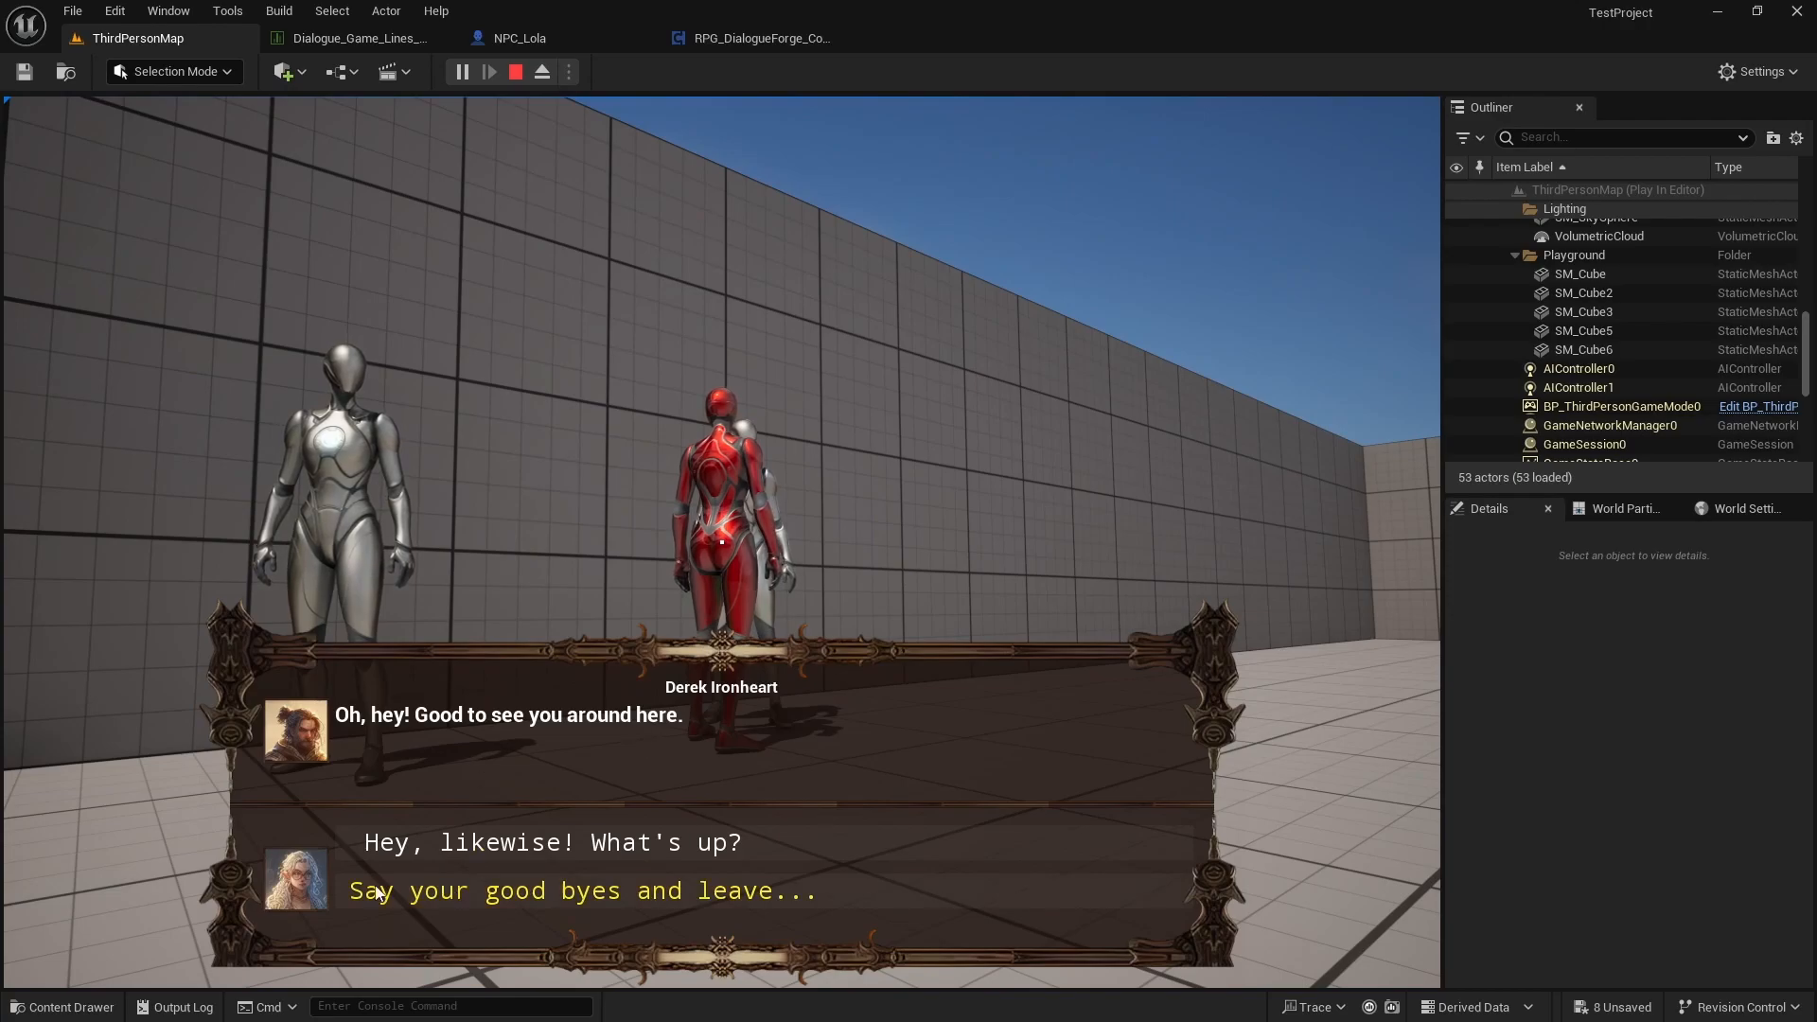
click(468, 845)
scroll(578, 837, down, 3)
click(581, 911)
key(d)
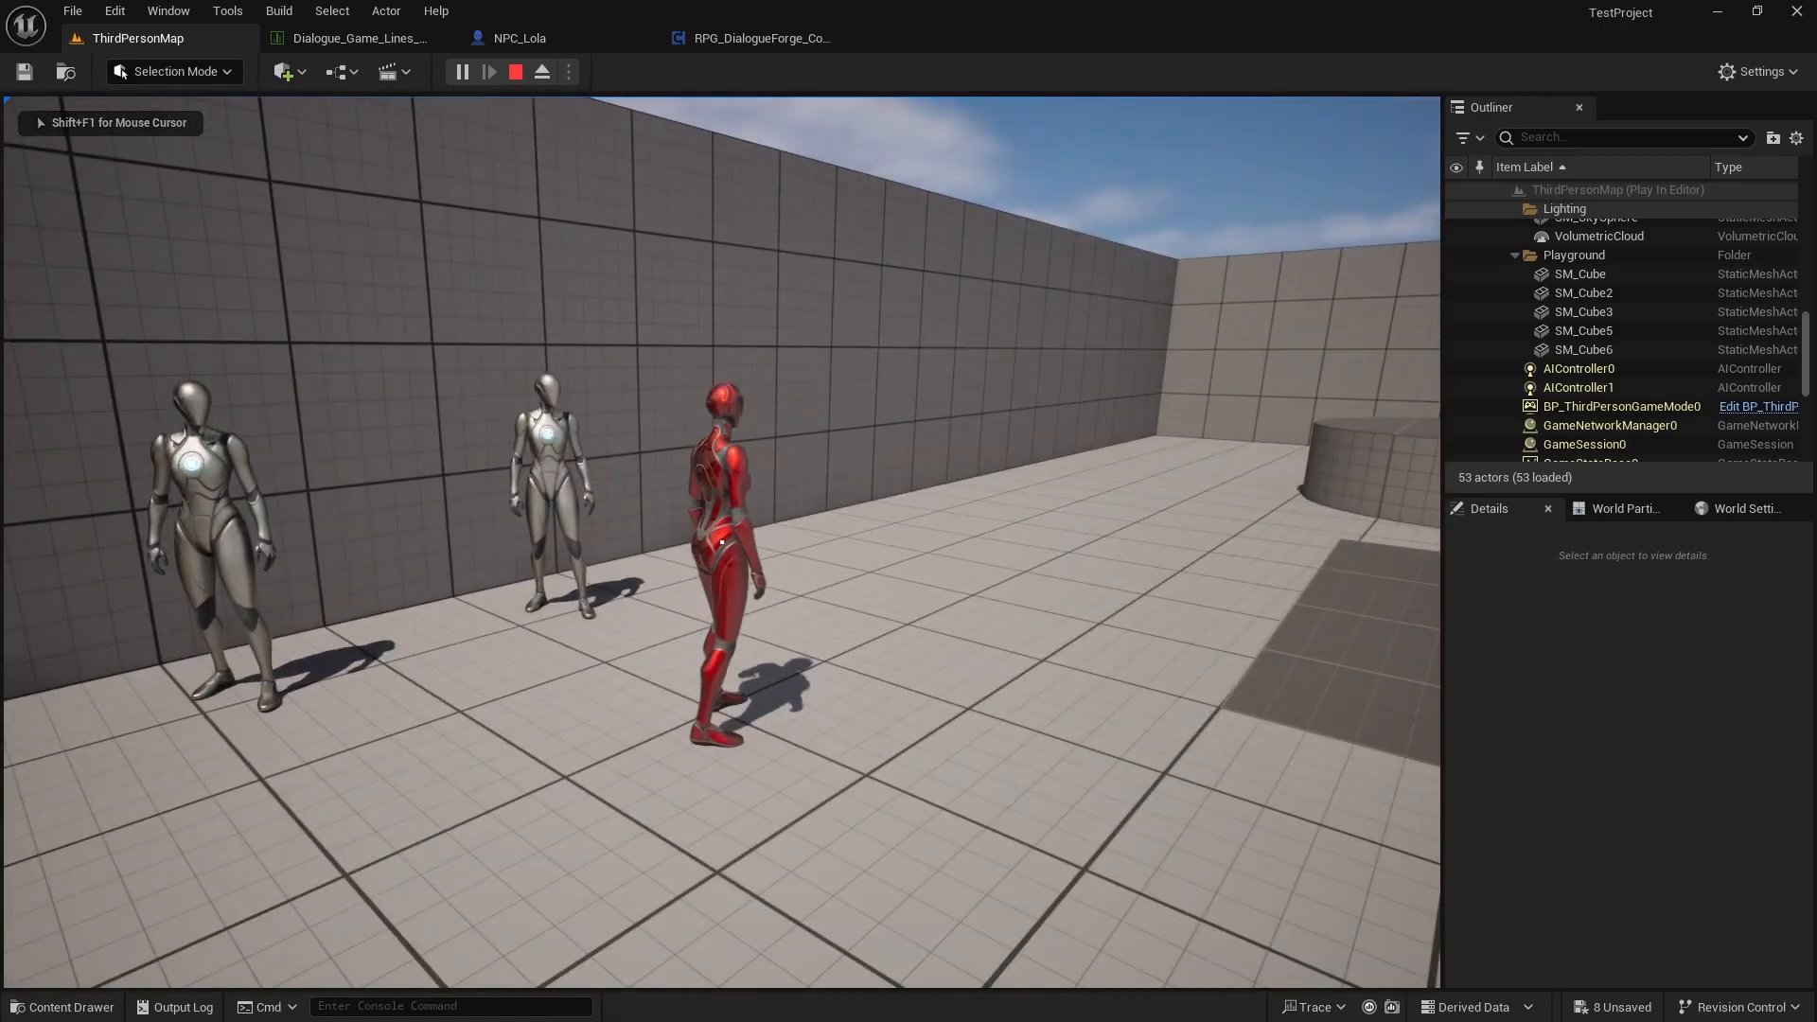
key(Escape)
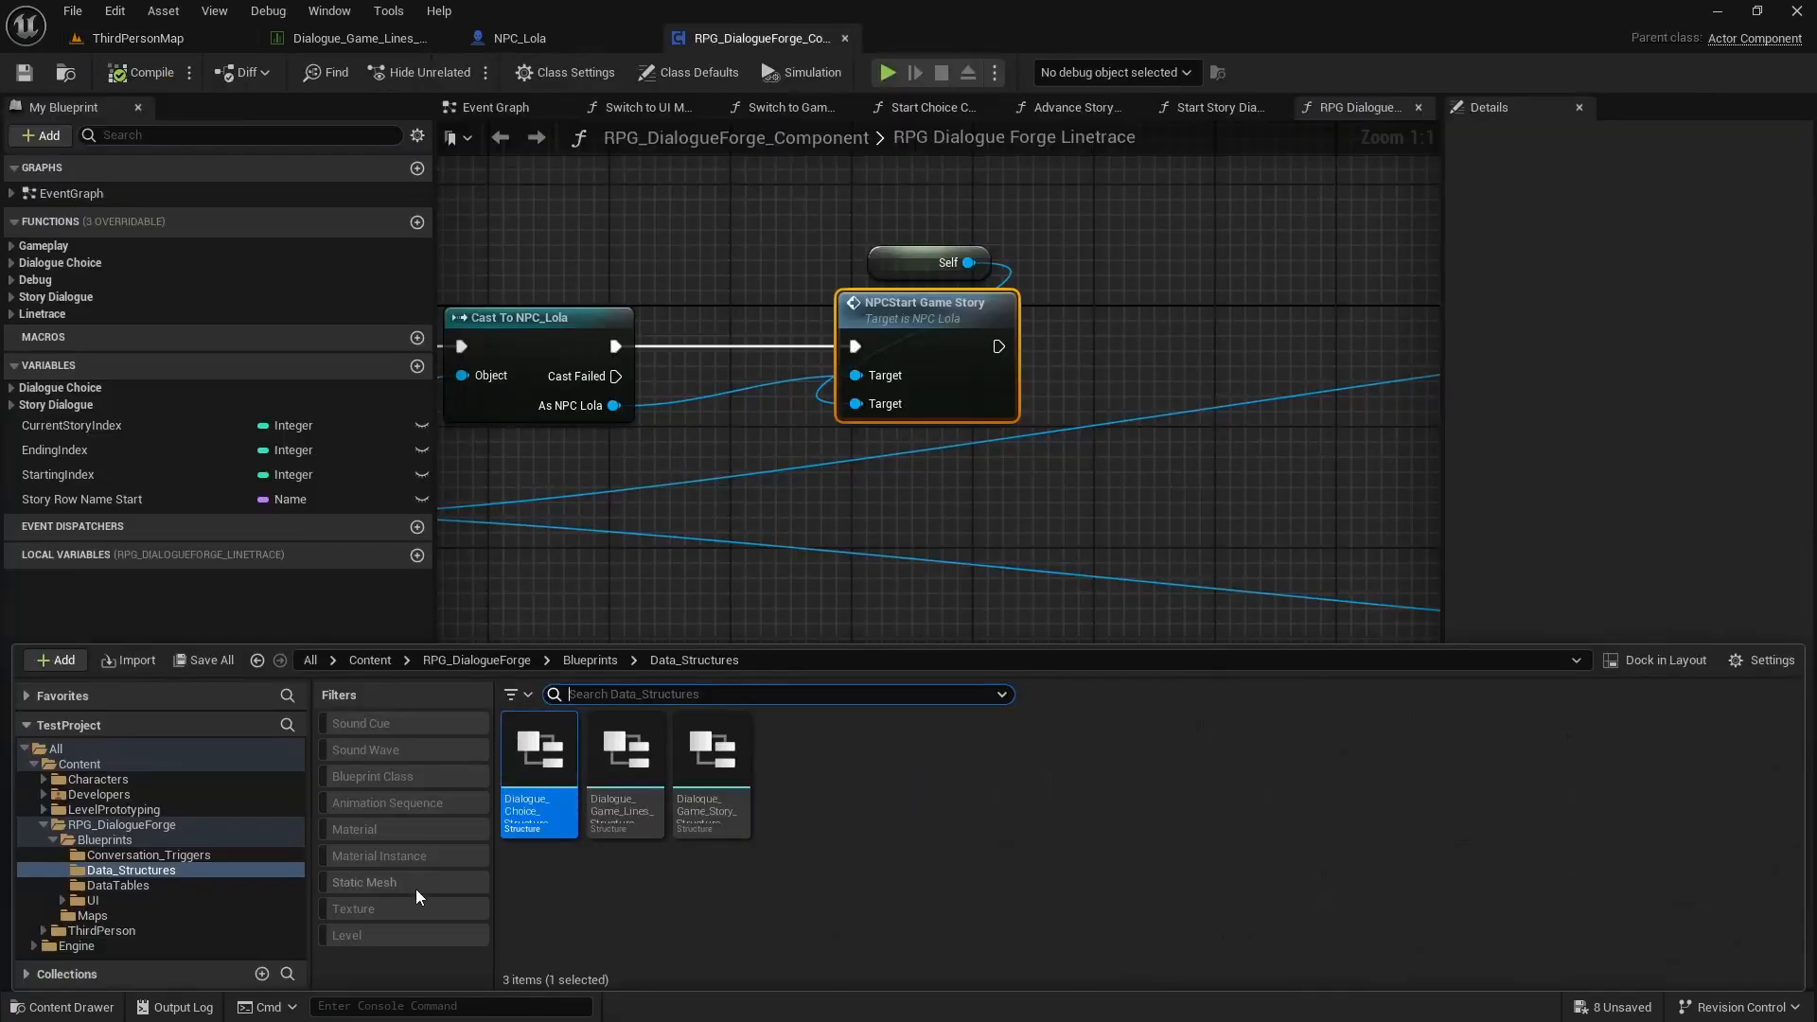
Step: Open the Dialogue_Game_Lines data table from the DataTables folder and enlarge its row list area
click(162, 884)
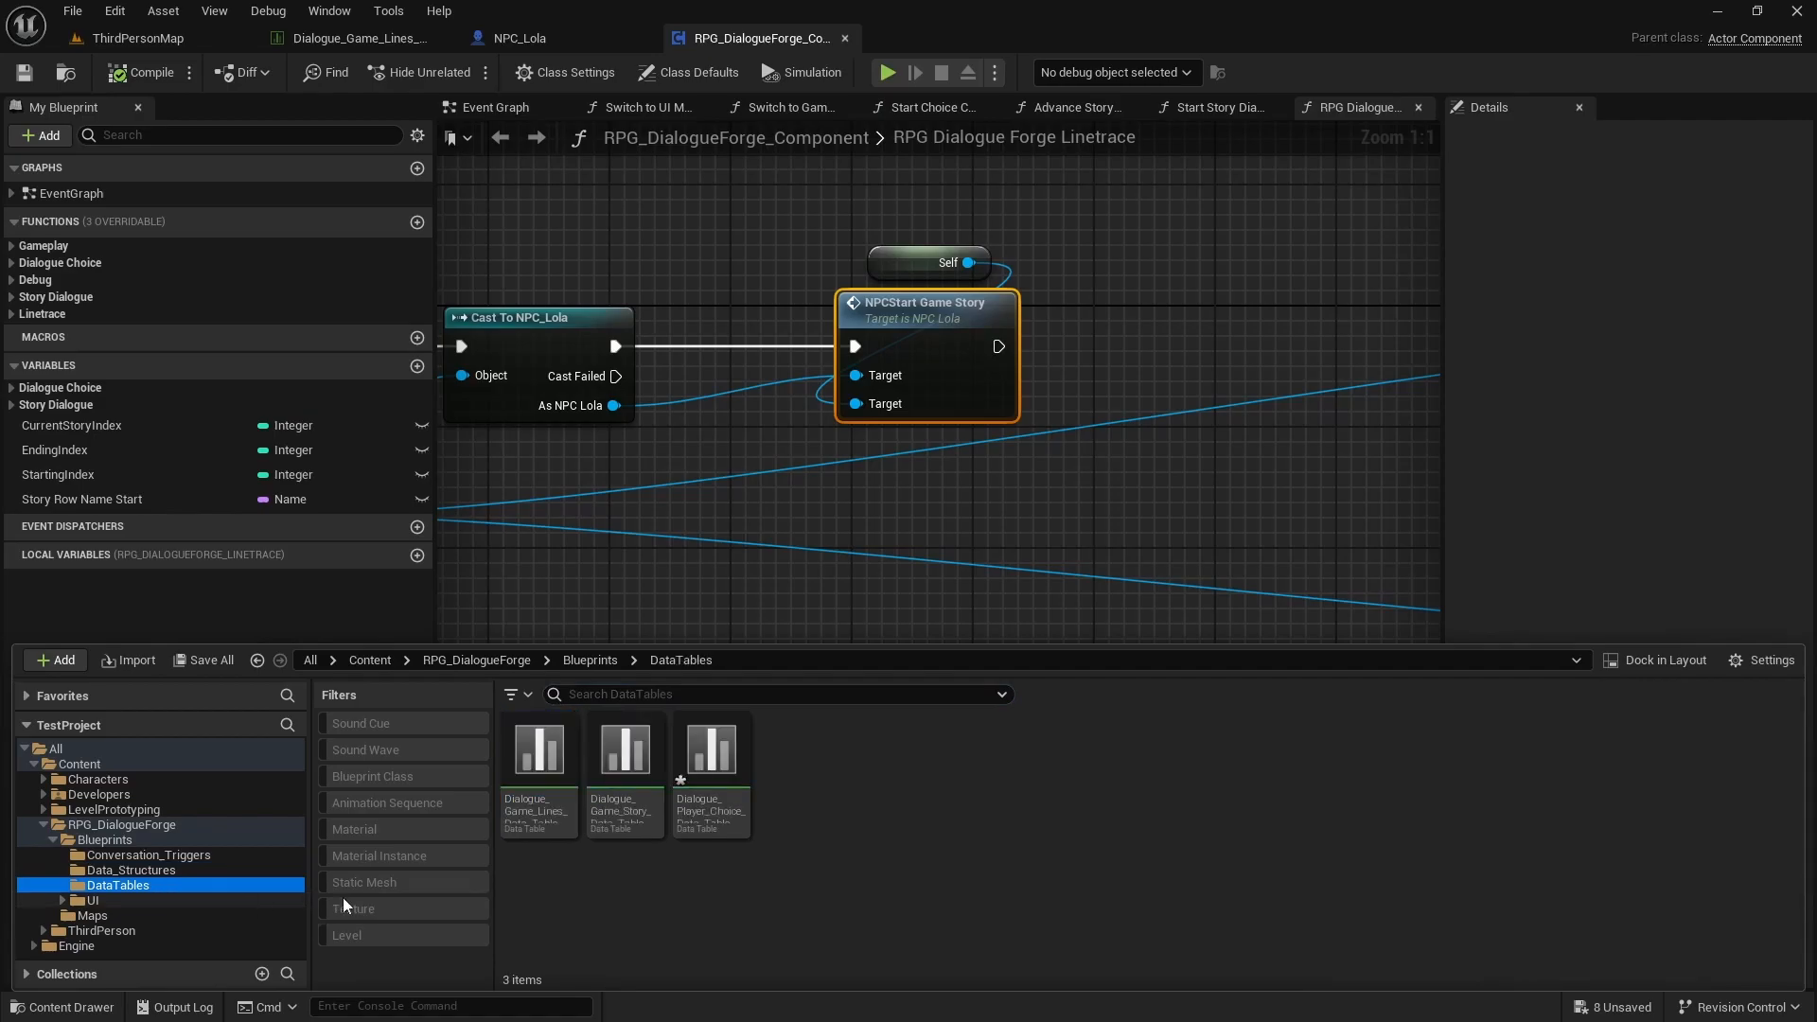
drag(781, 651, 782, 689)
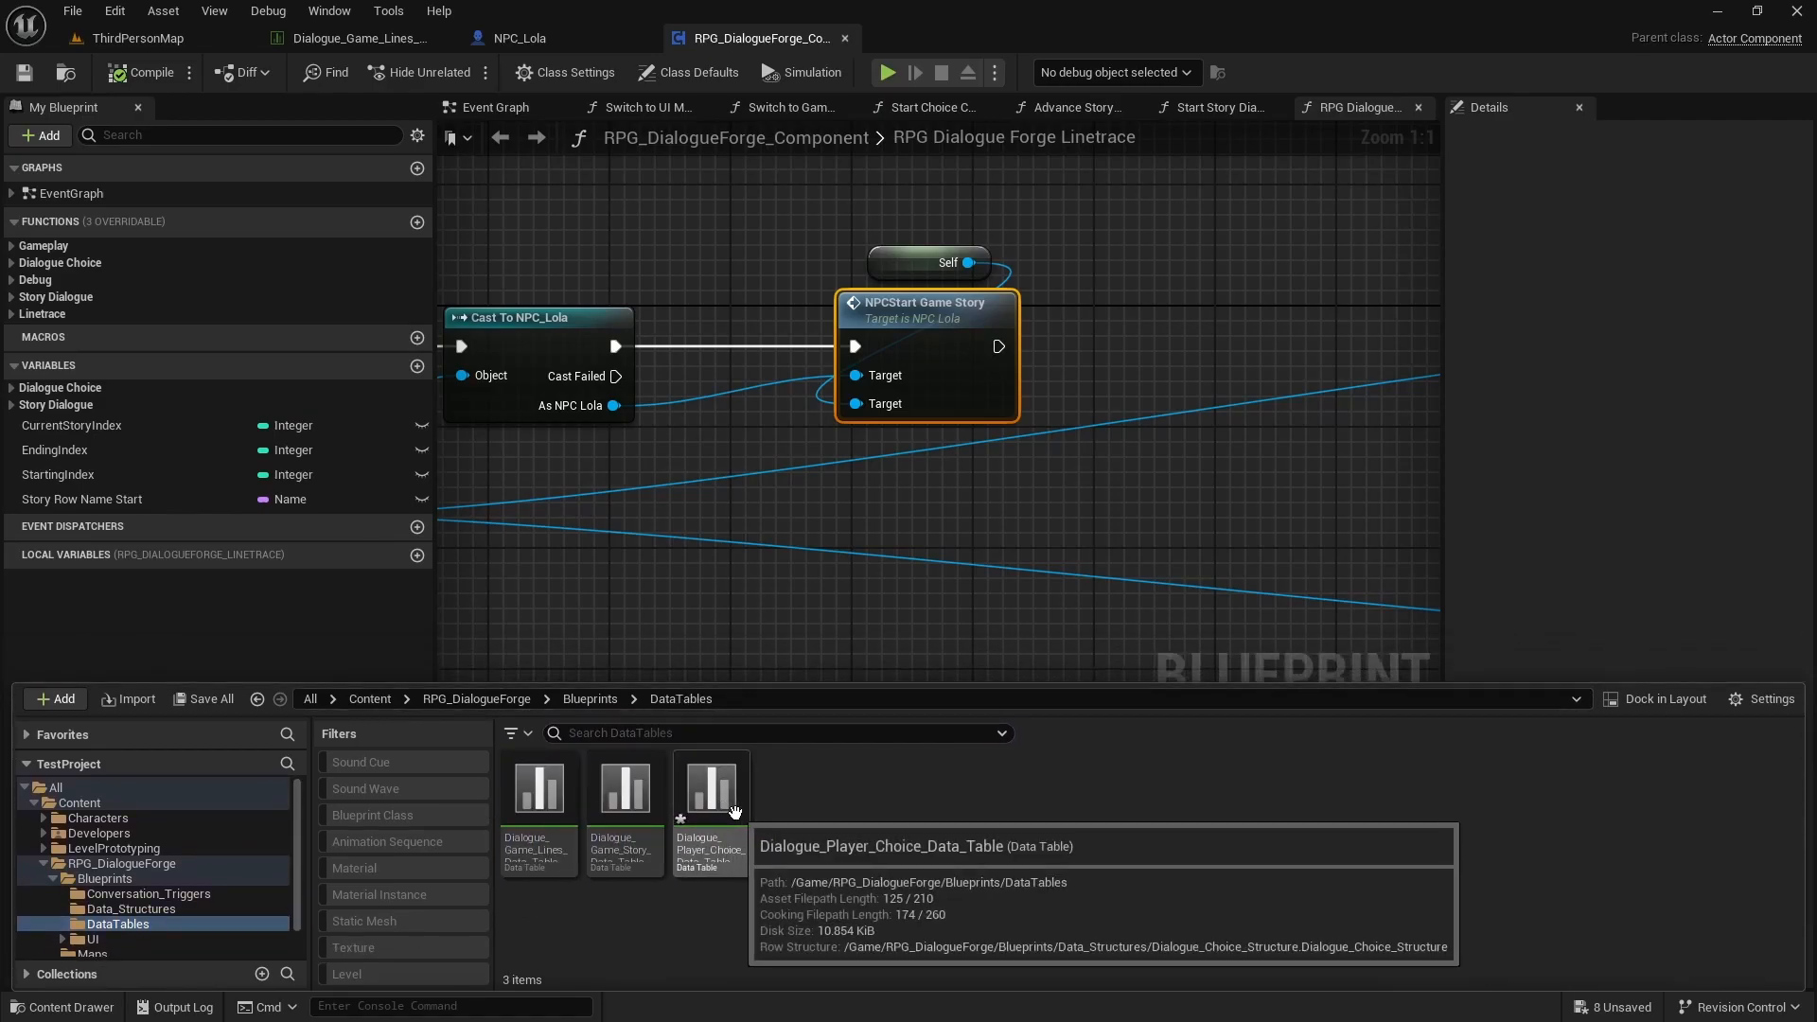
double_click(544, 802)
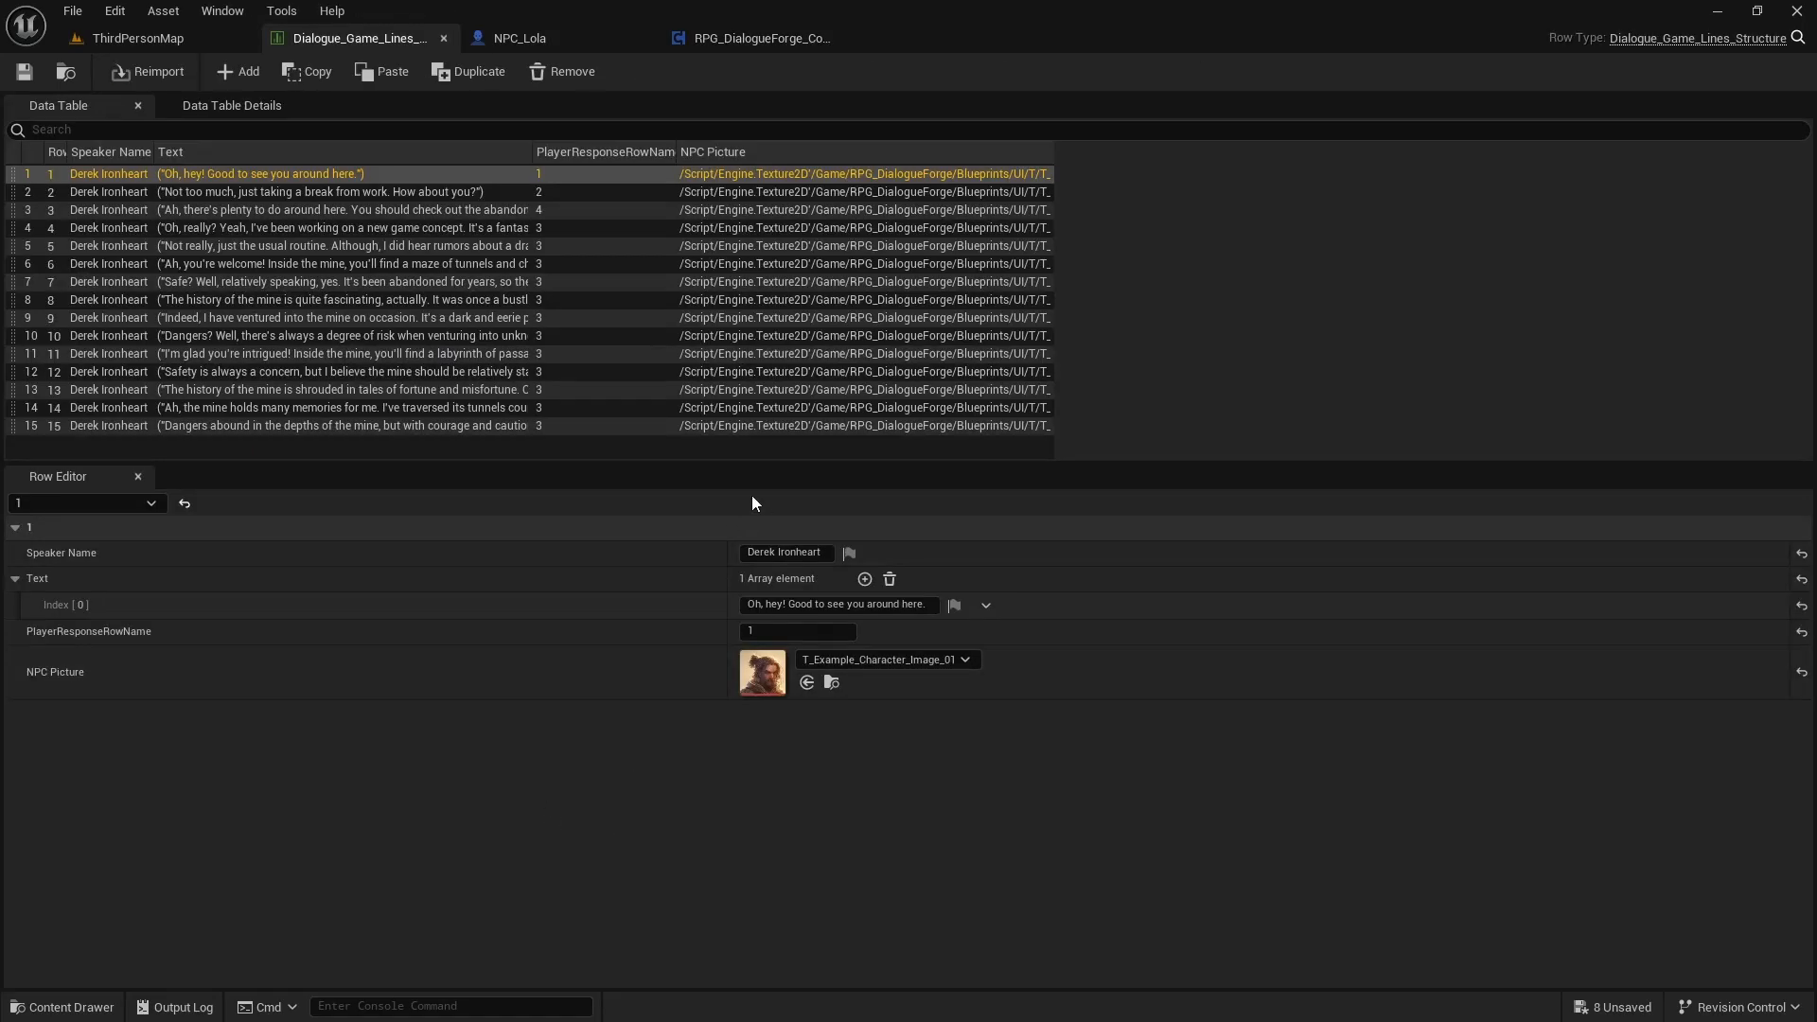
drag(728, 465, 734, 513)
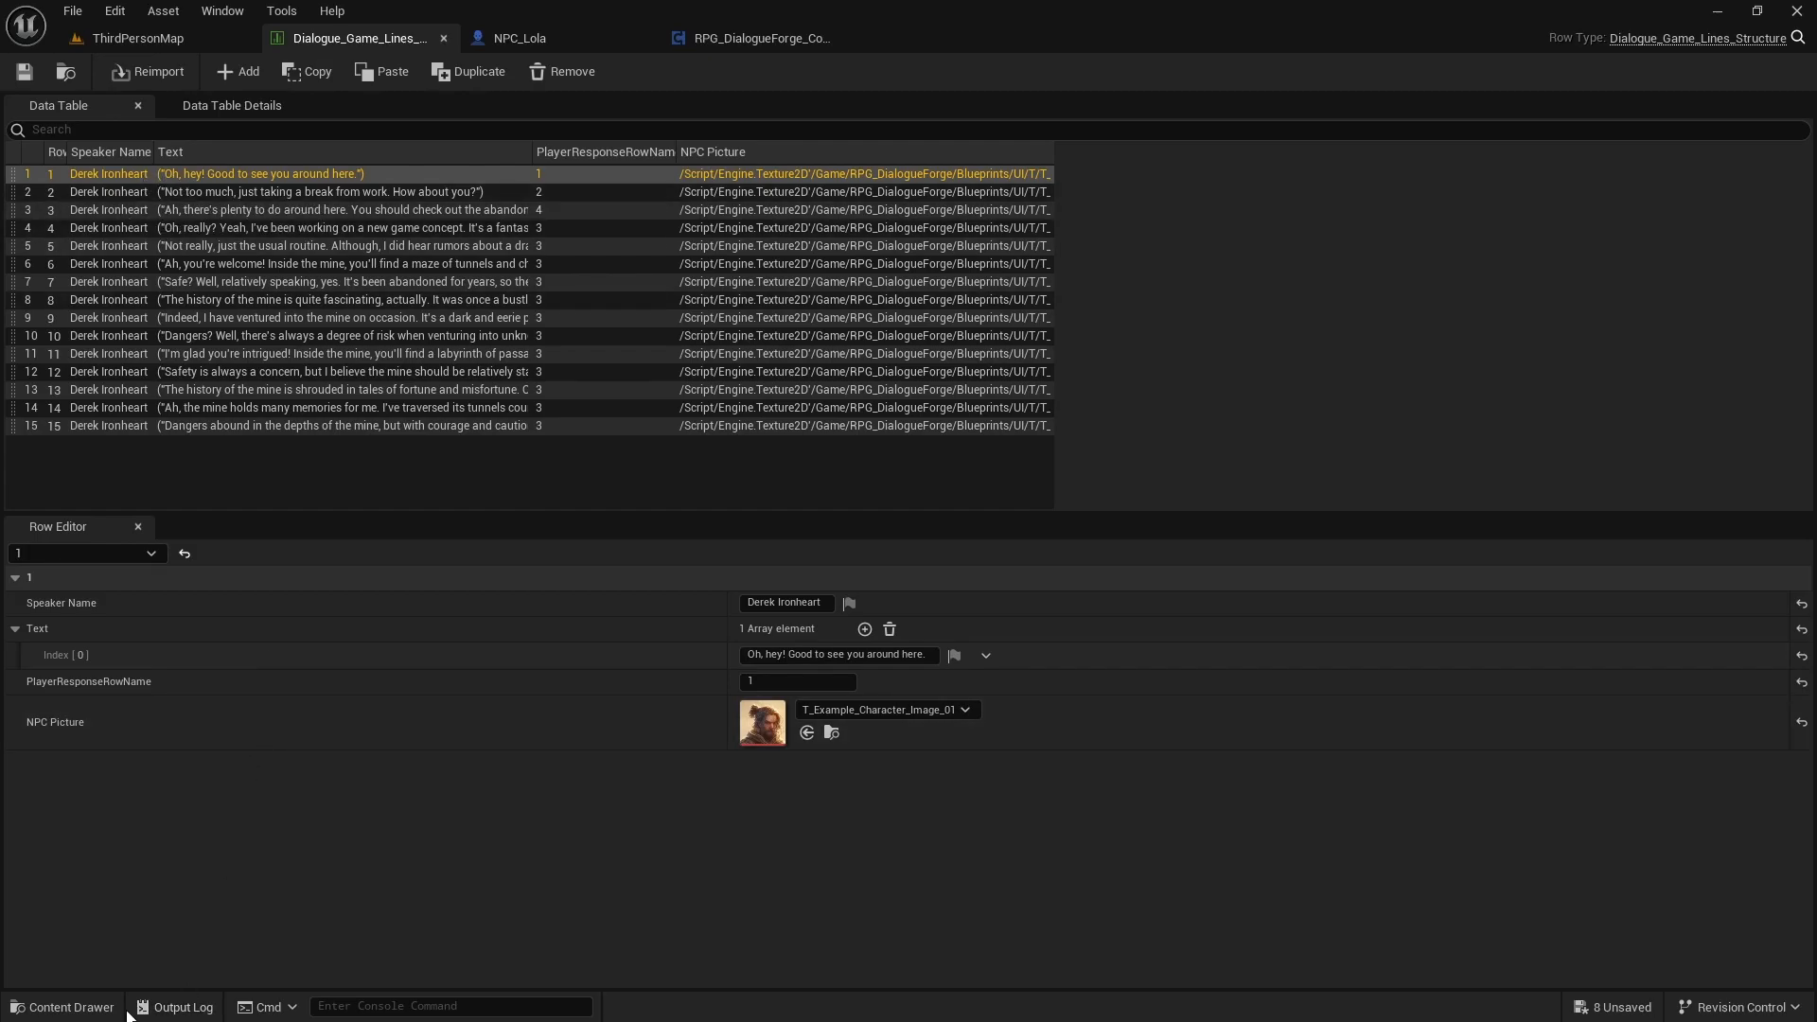
Step: Open Dialogue_Player_Choice_Data_Table docked beside the Game Lines table and compare the two tables
click(95, 1009)
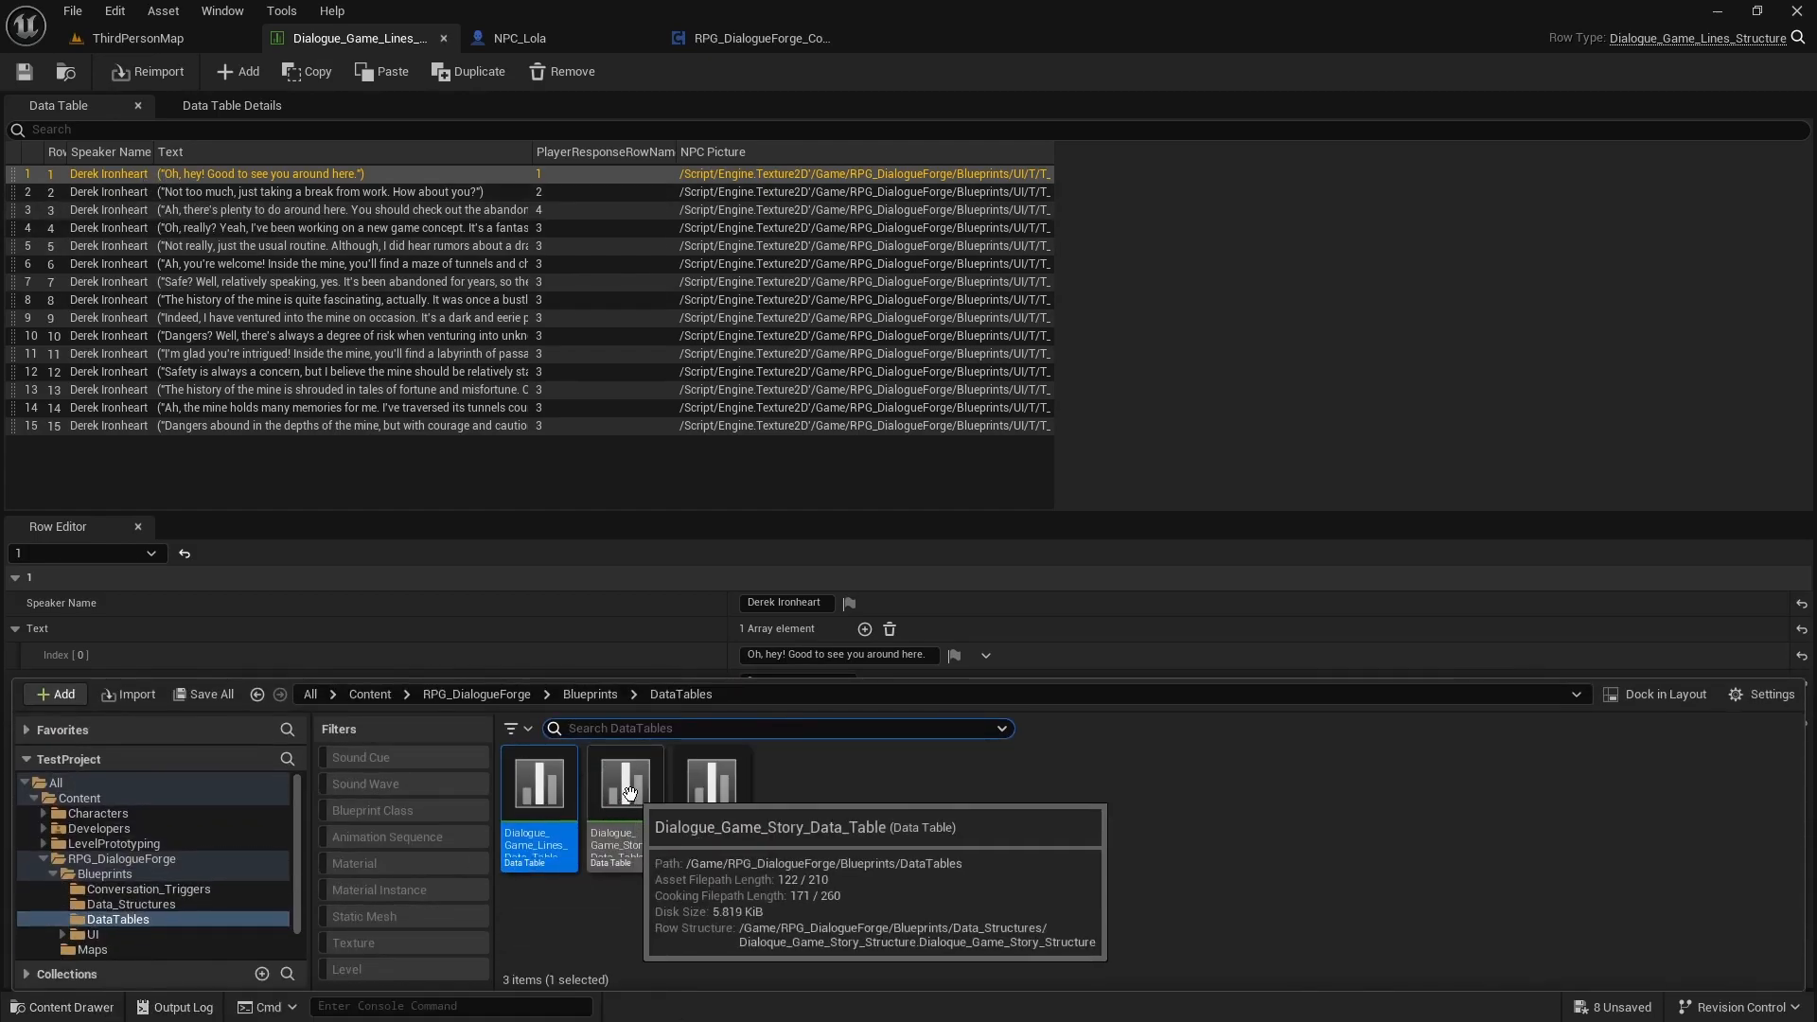
double_click(700, 784)
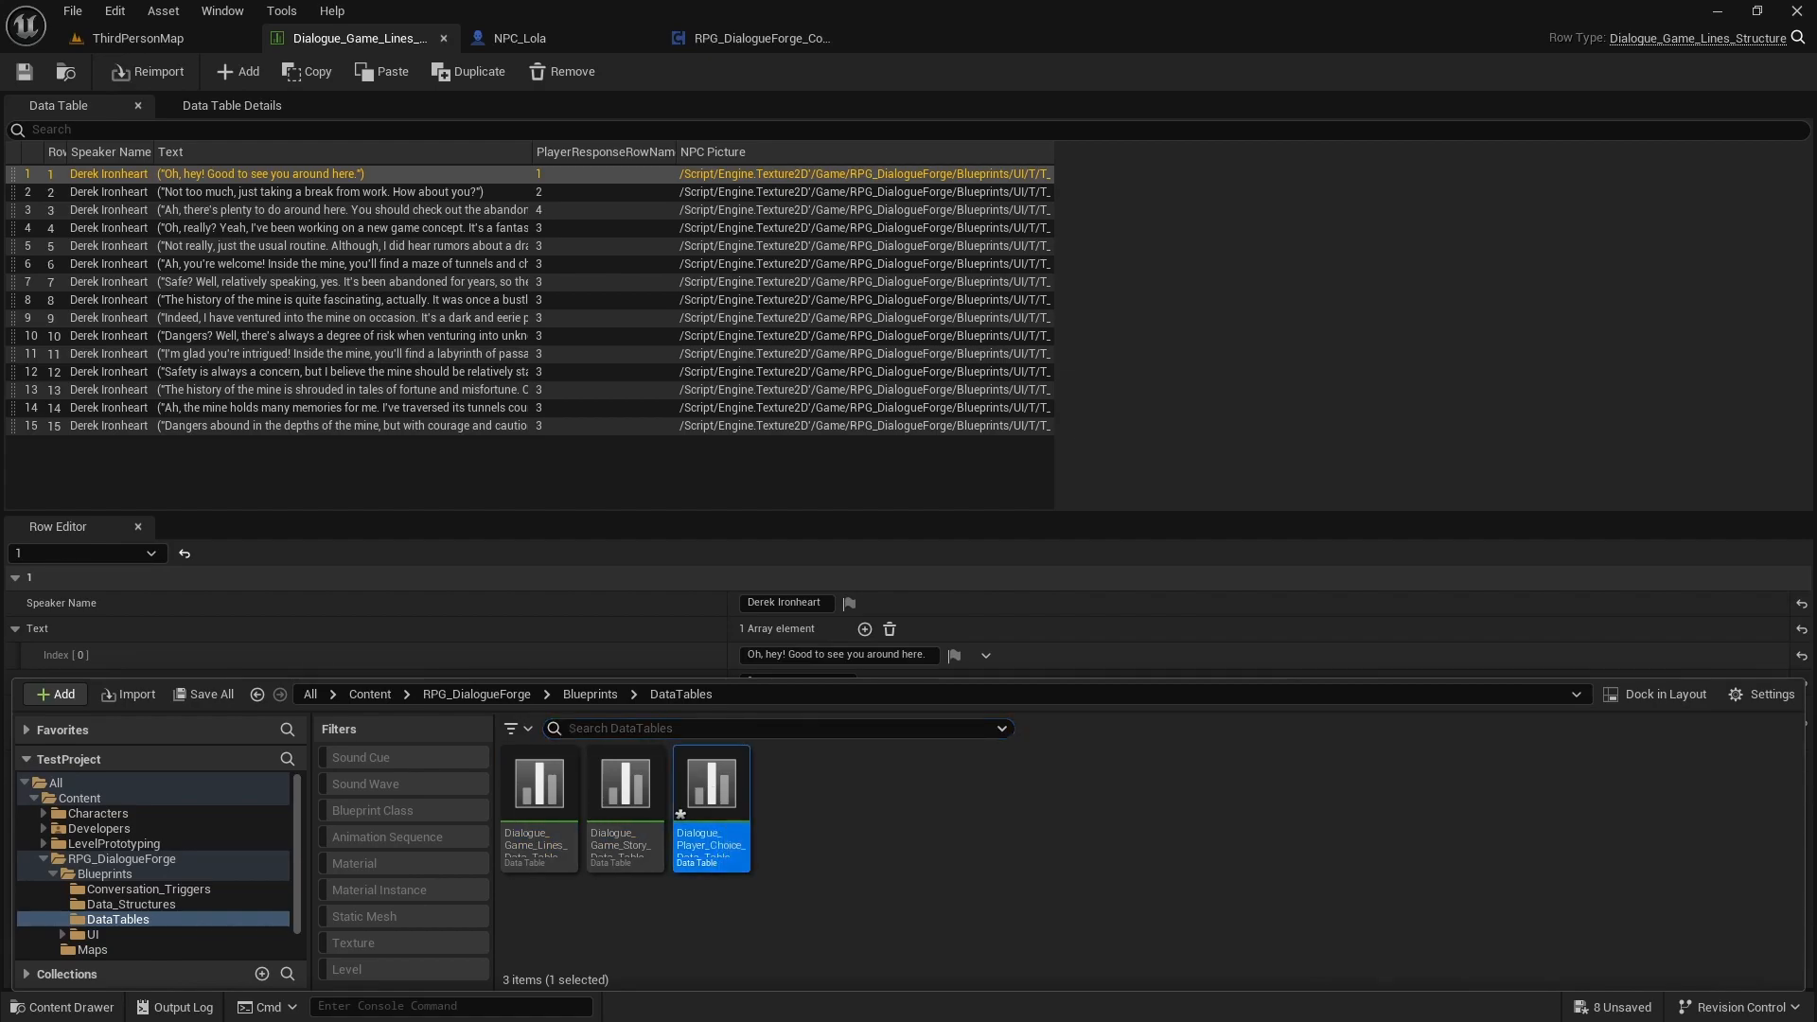
drag(484, 174, 571, 41)
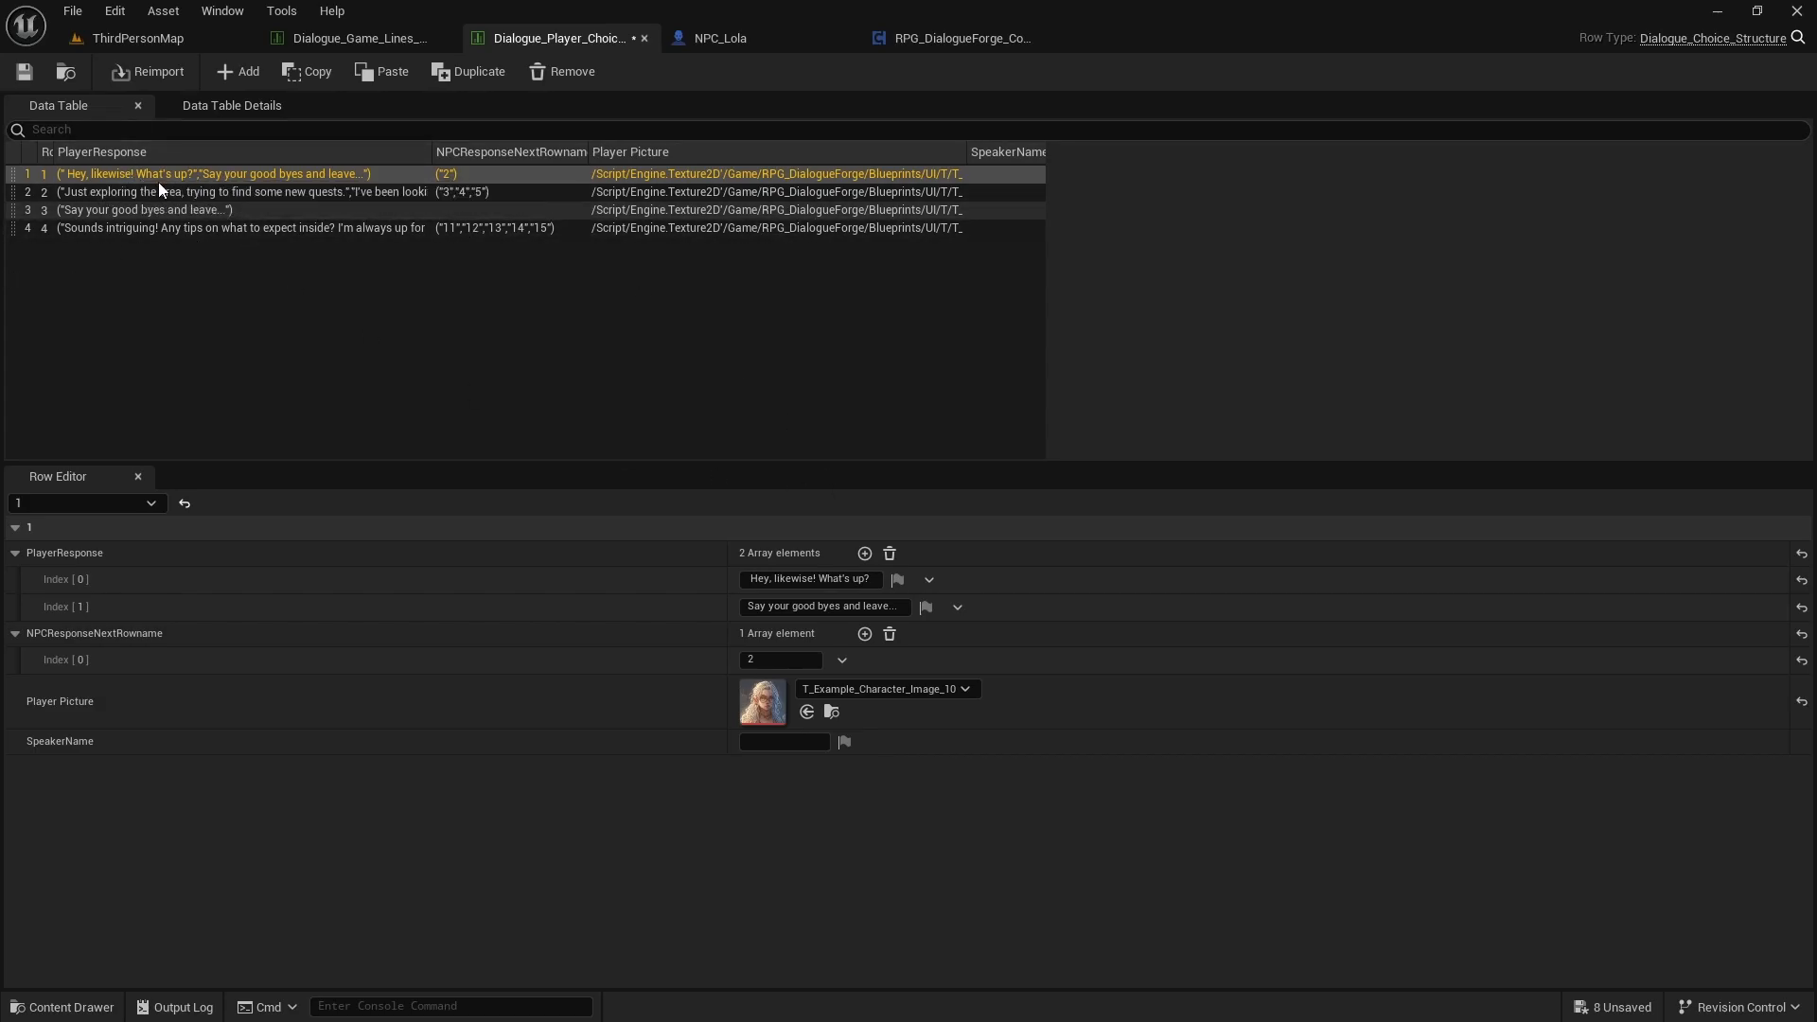
click(400, 40)
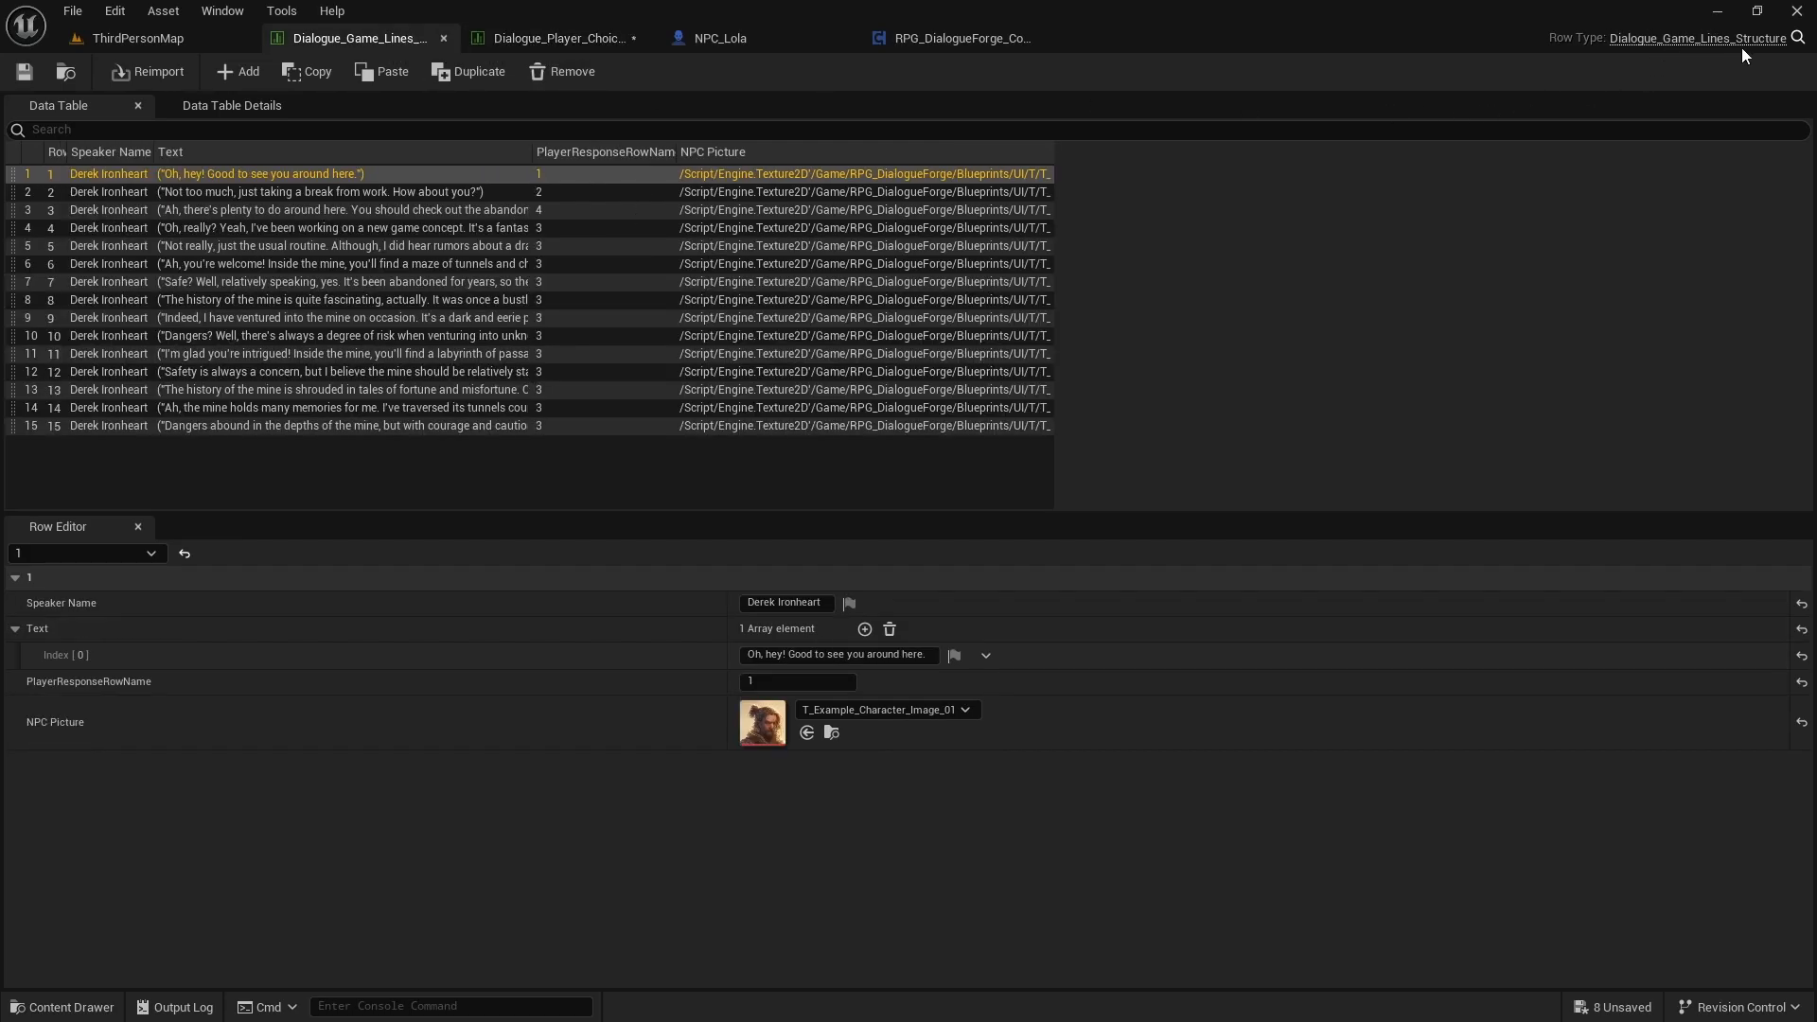
click(530, 38)
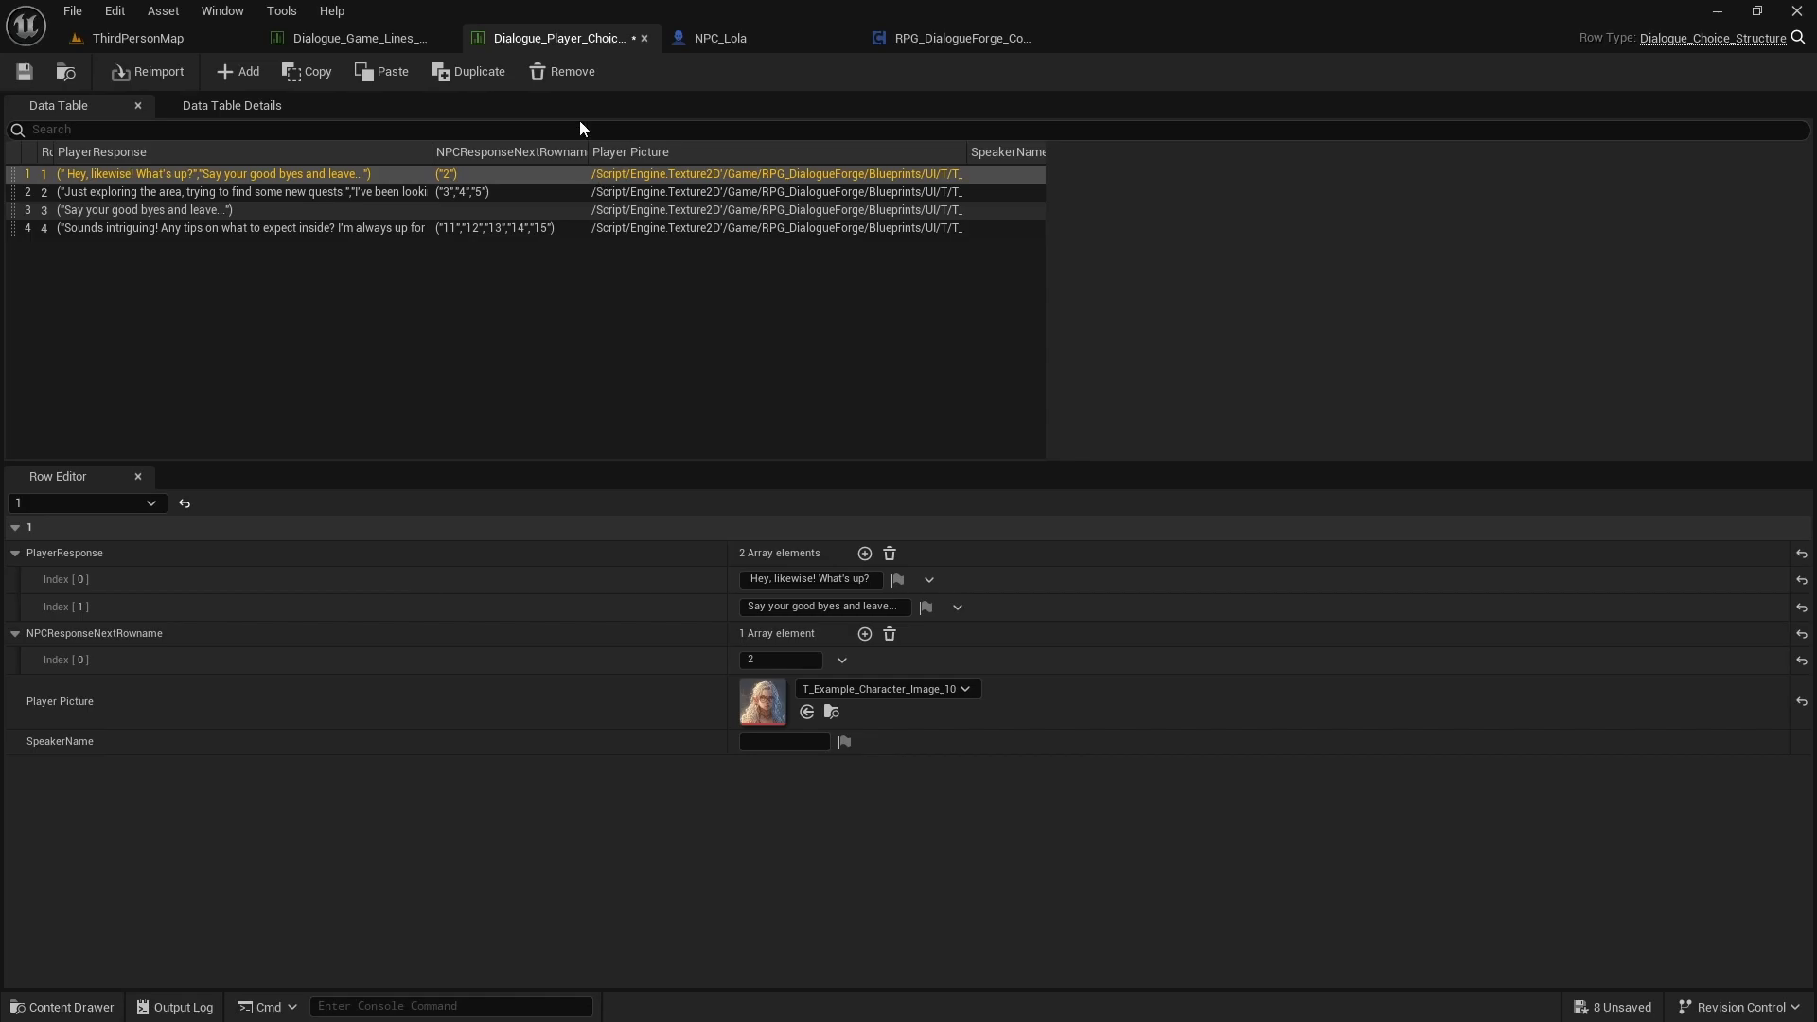
Step: Create a folder named Youtube inside the DataTables folder and open it
click(63, 1007)
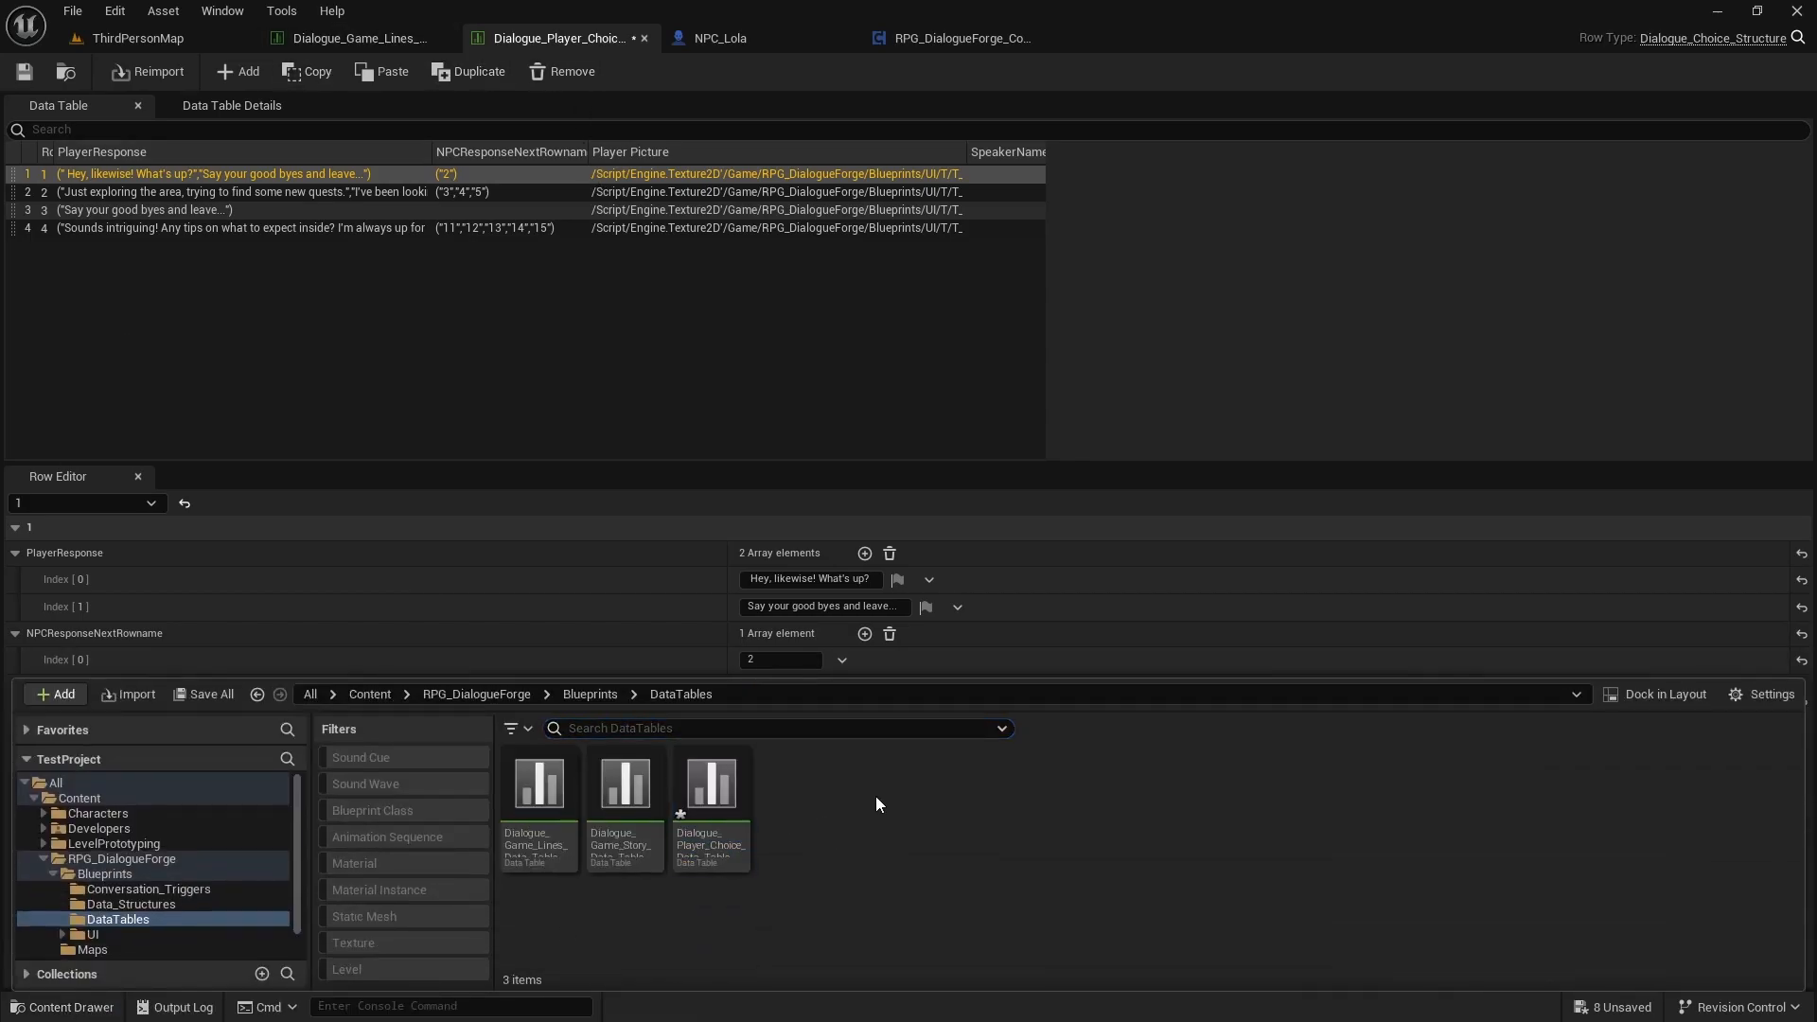
right_click(876, 798)
click(1008, 179)
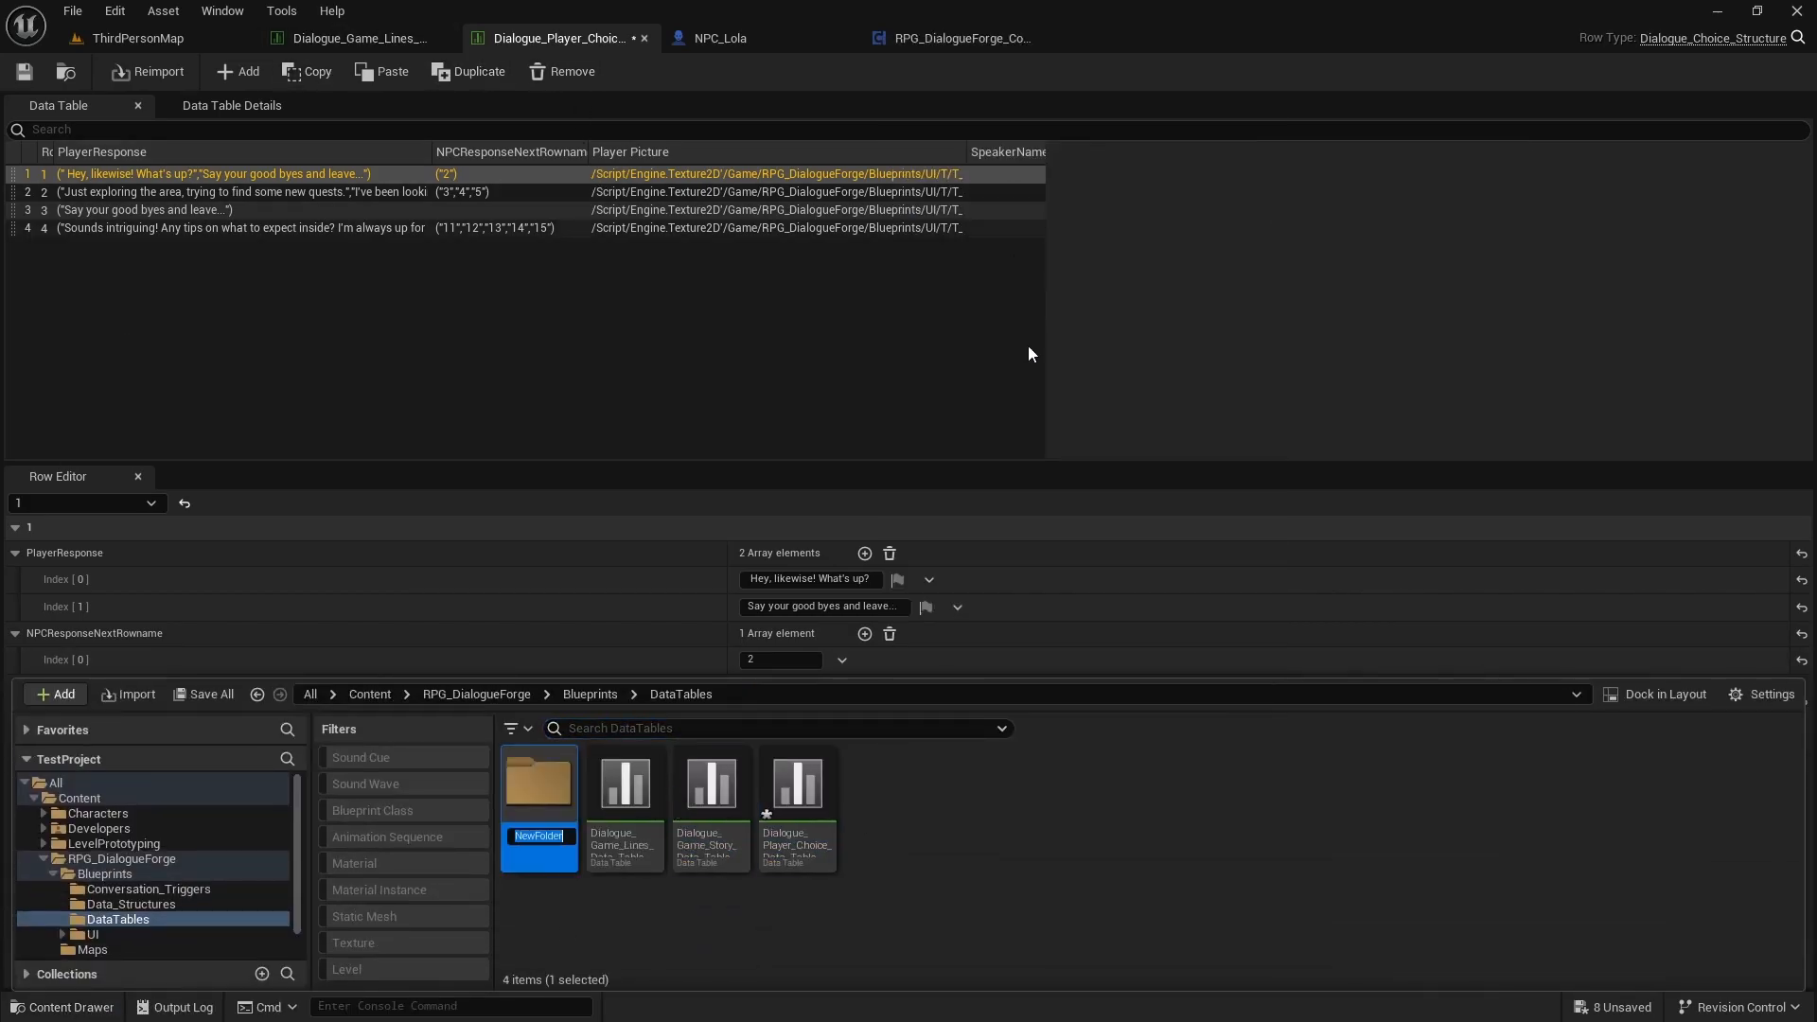
key(BackSpace)
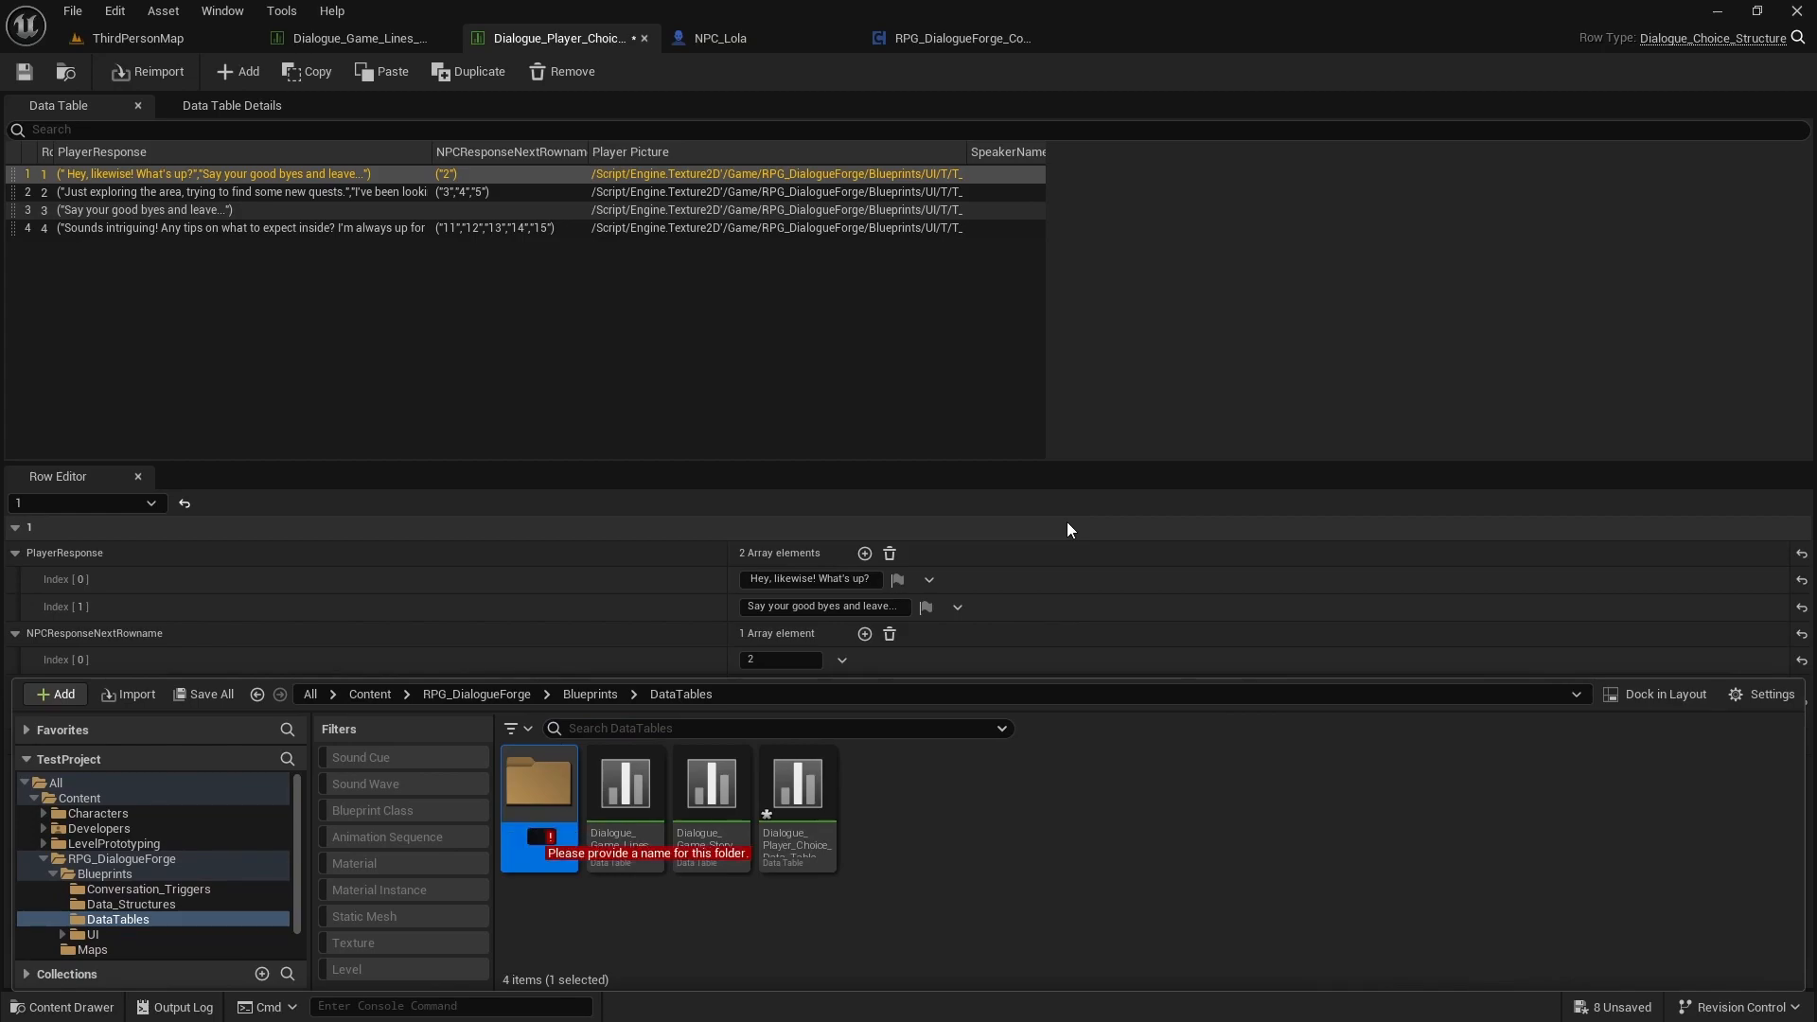
text(Youtube)
key(Return)
double_click(518, 775)
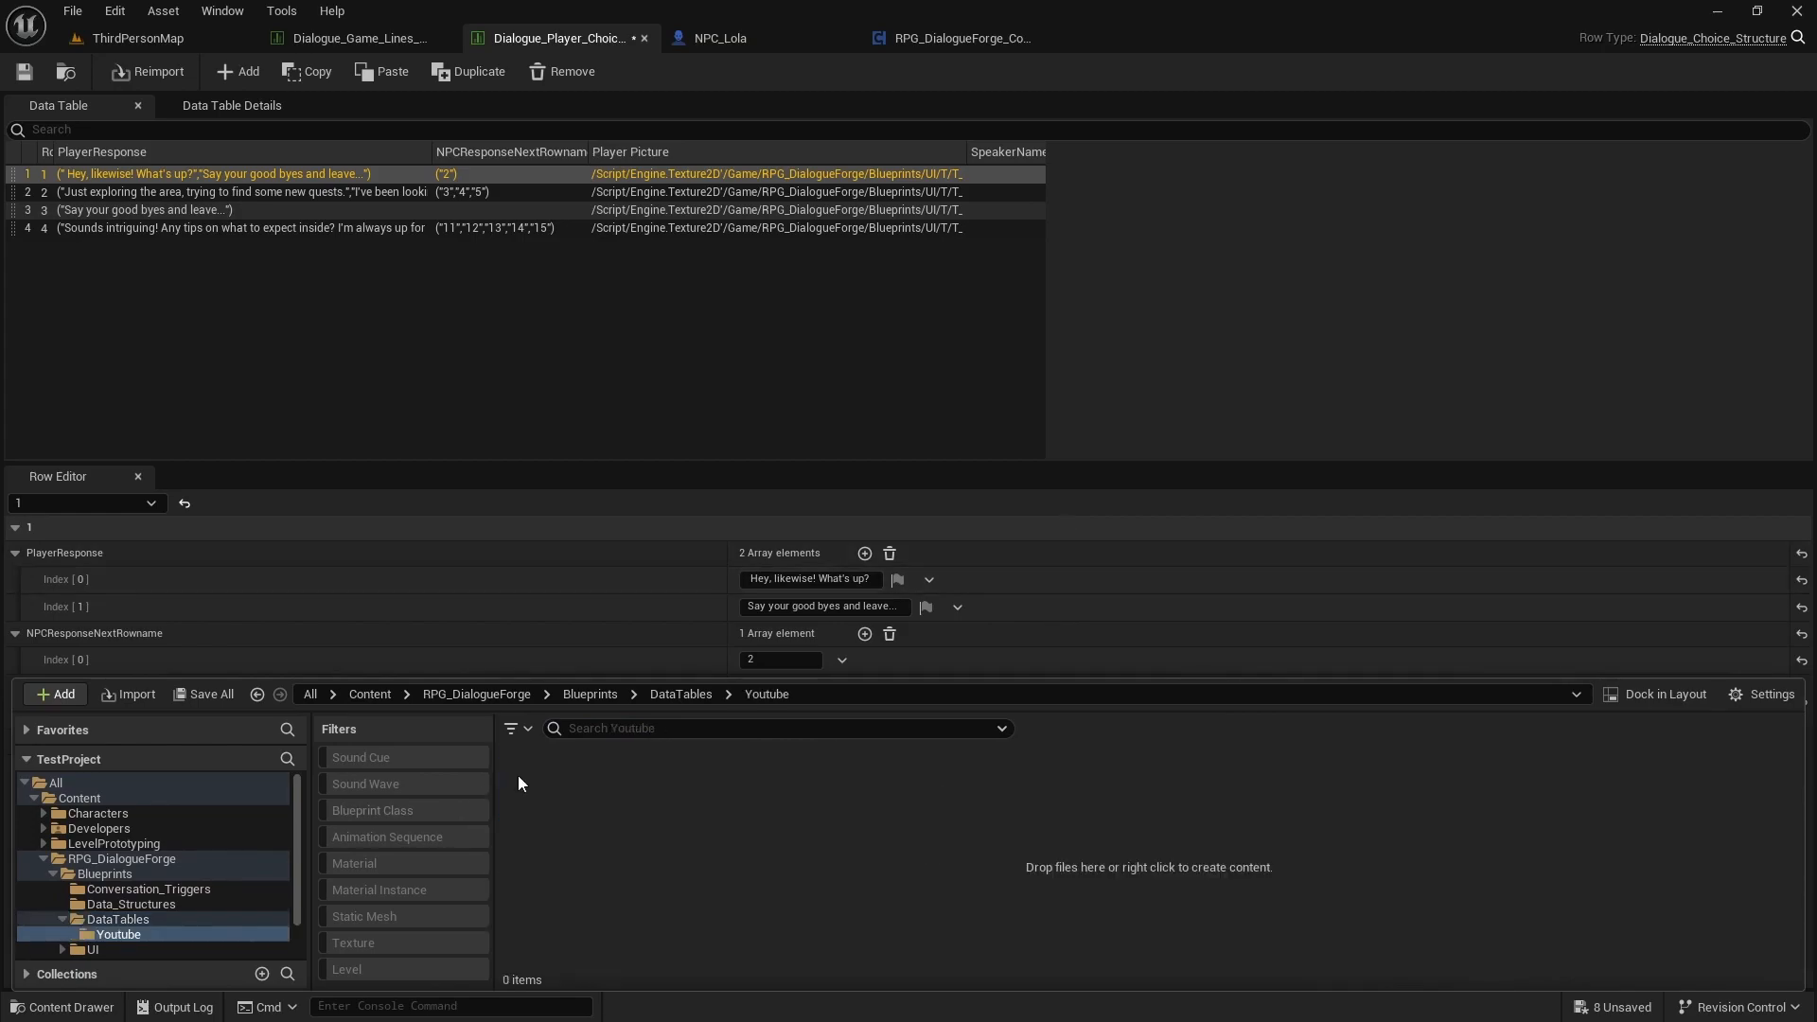
Step: Create a data table in the Youtube folder using Dialogue_Choice_Structure as its row structure
click(365, 38)
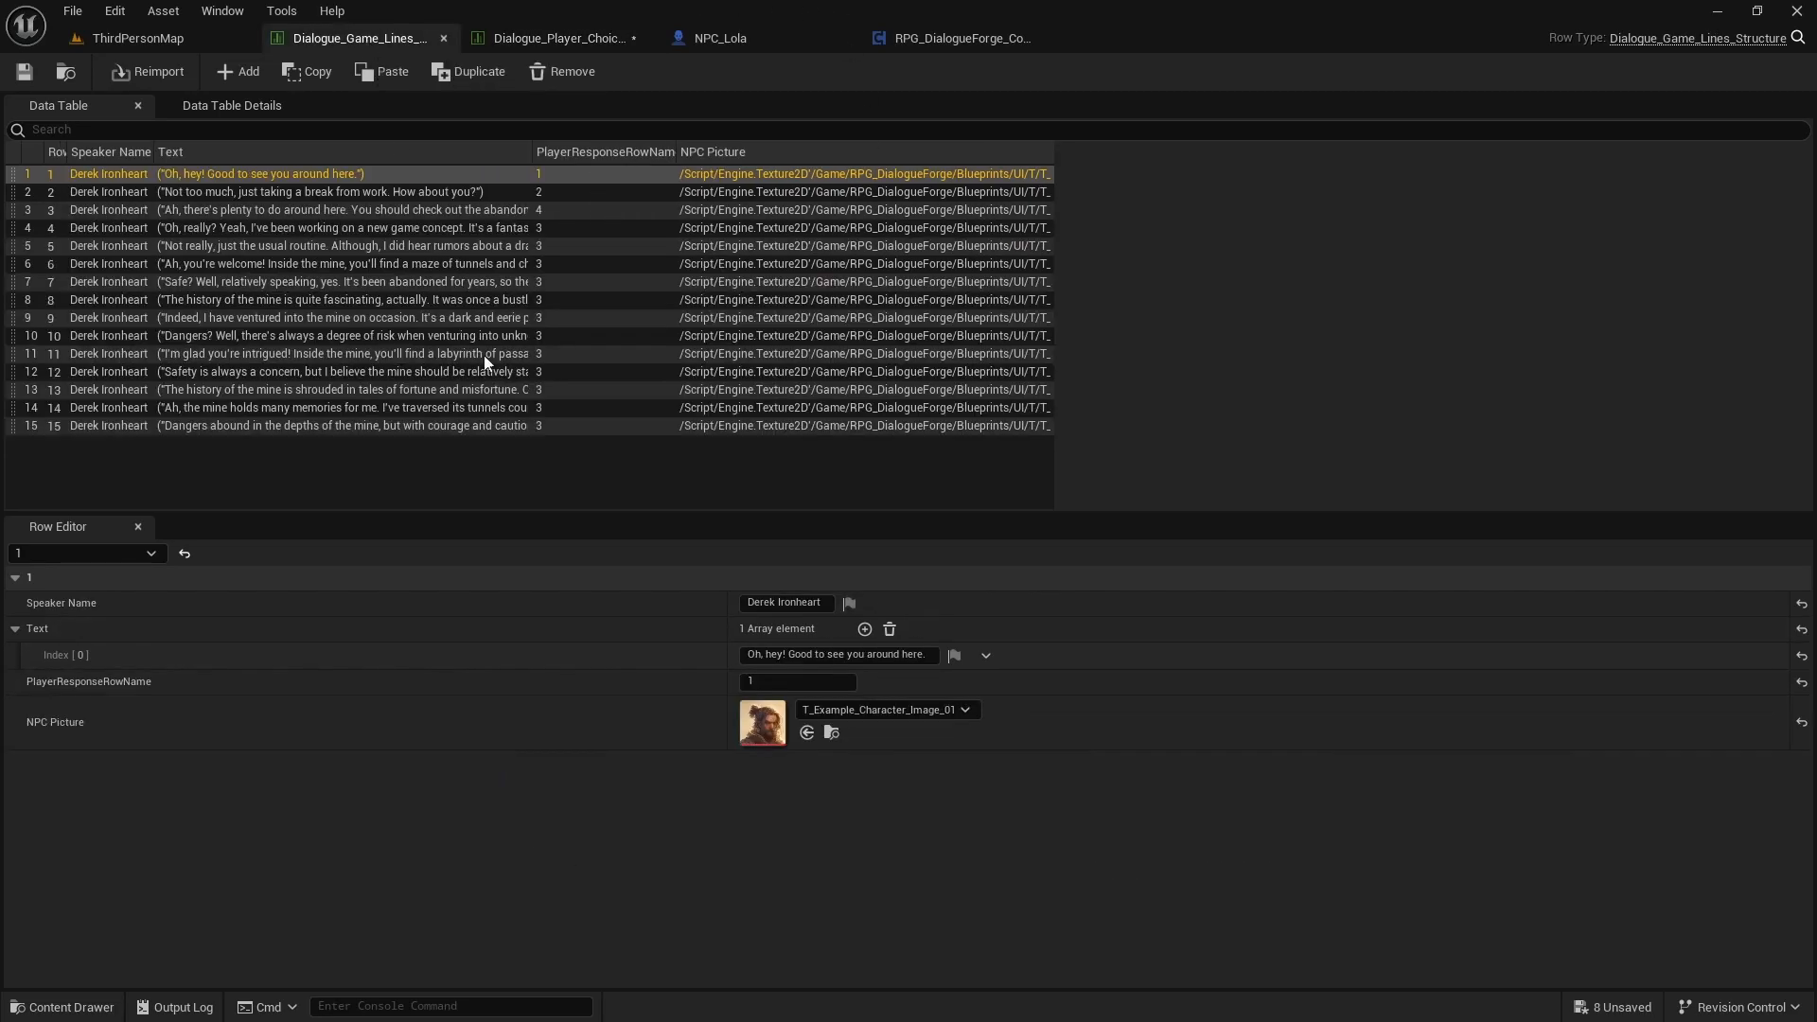
click(546, 34)
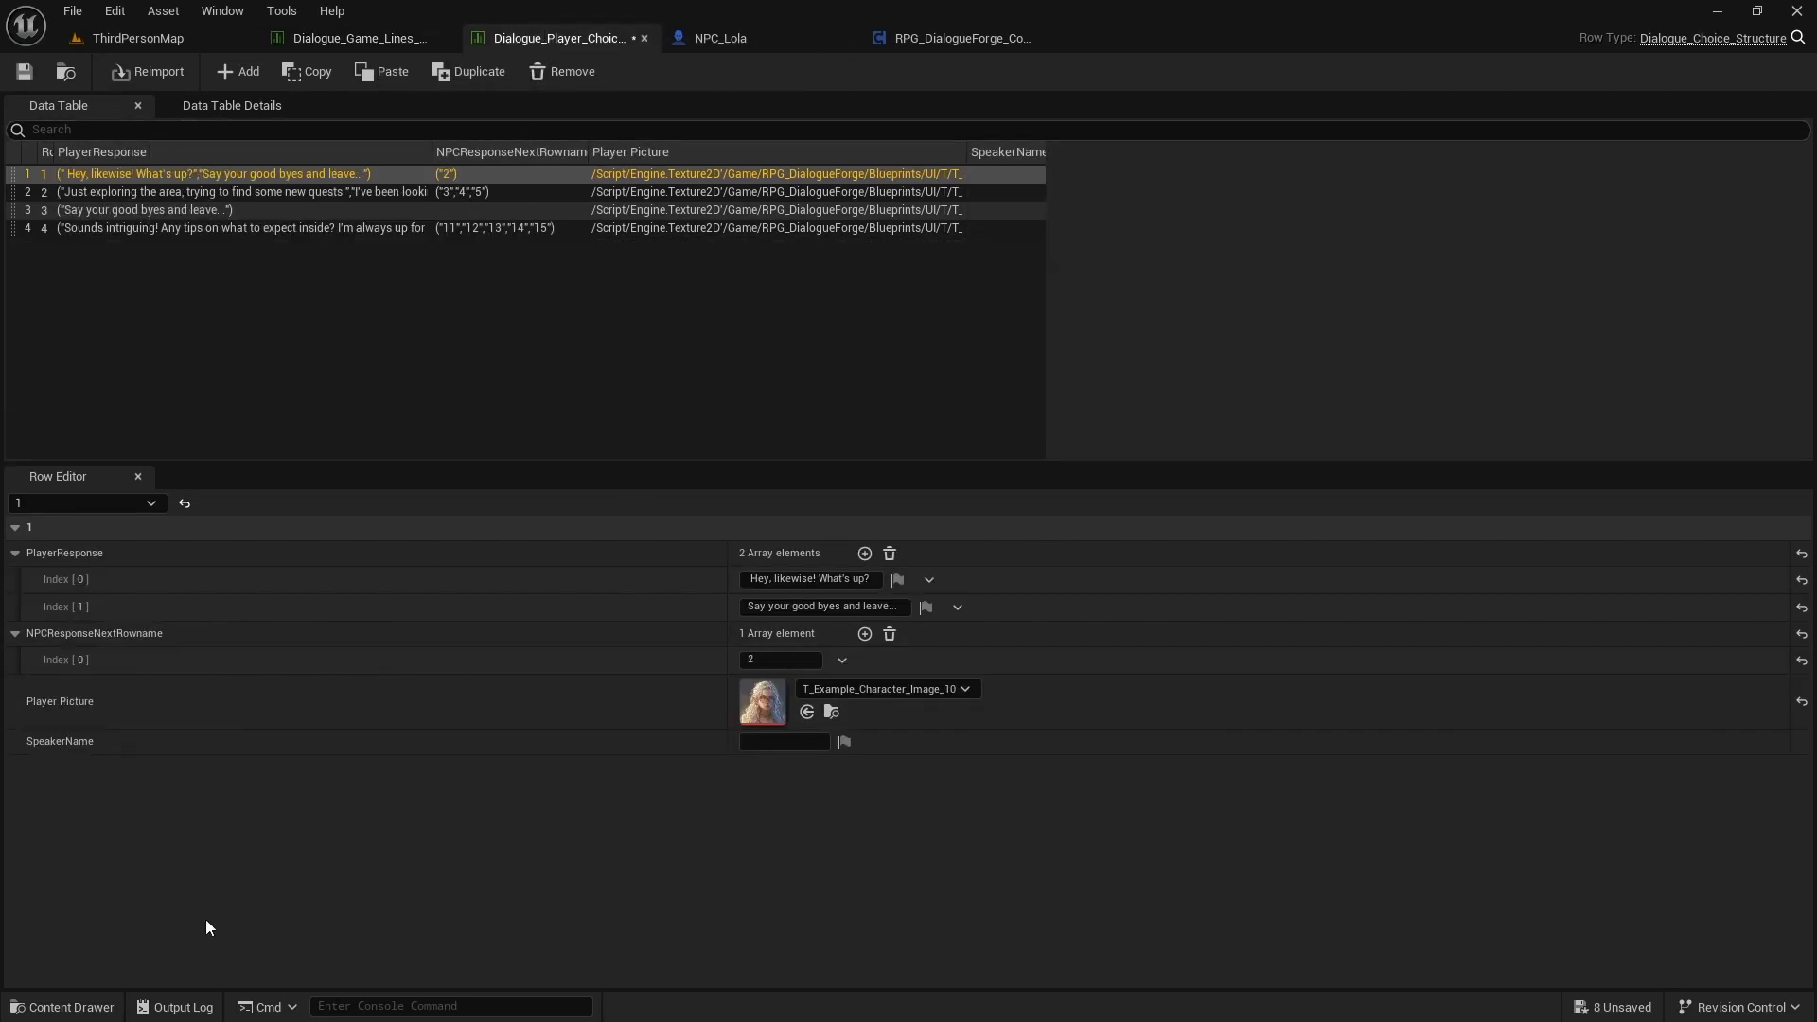
click(63, 1006)
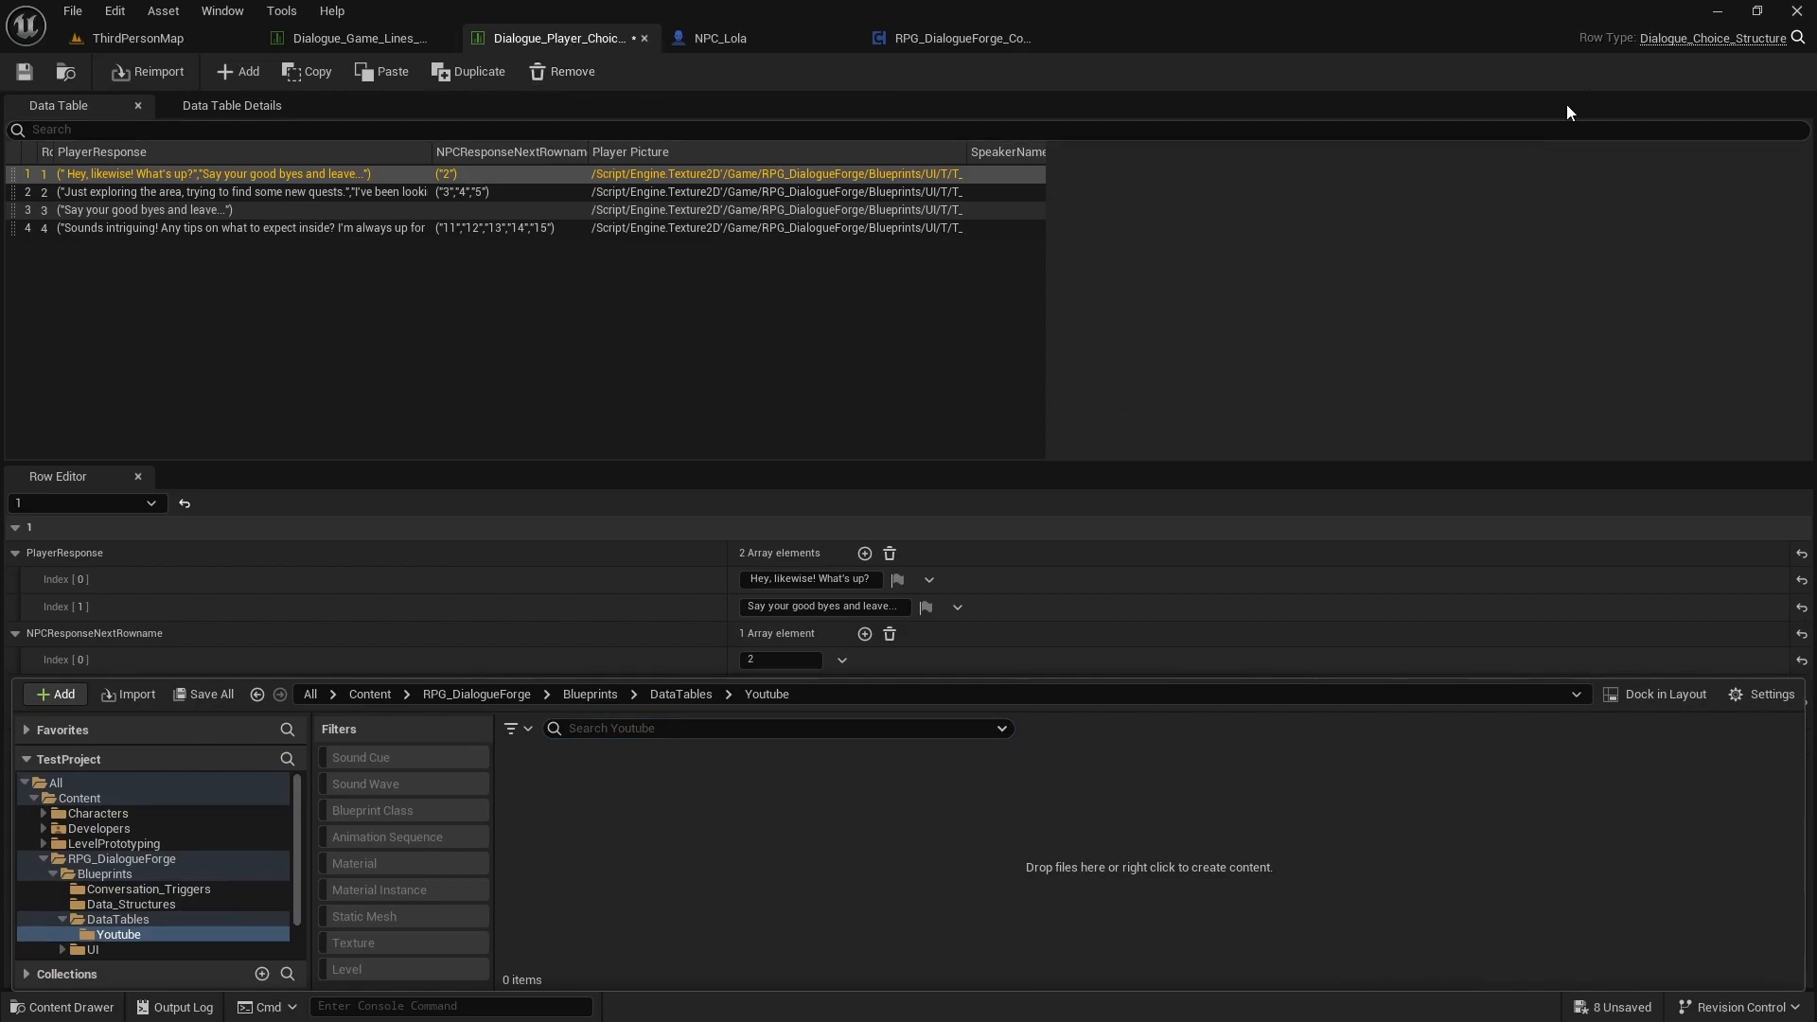
right_click(737, 934)
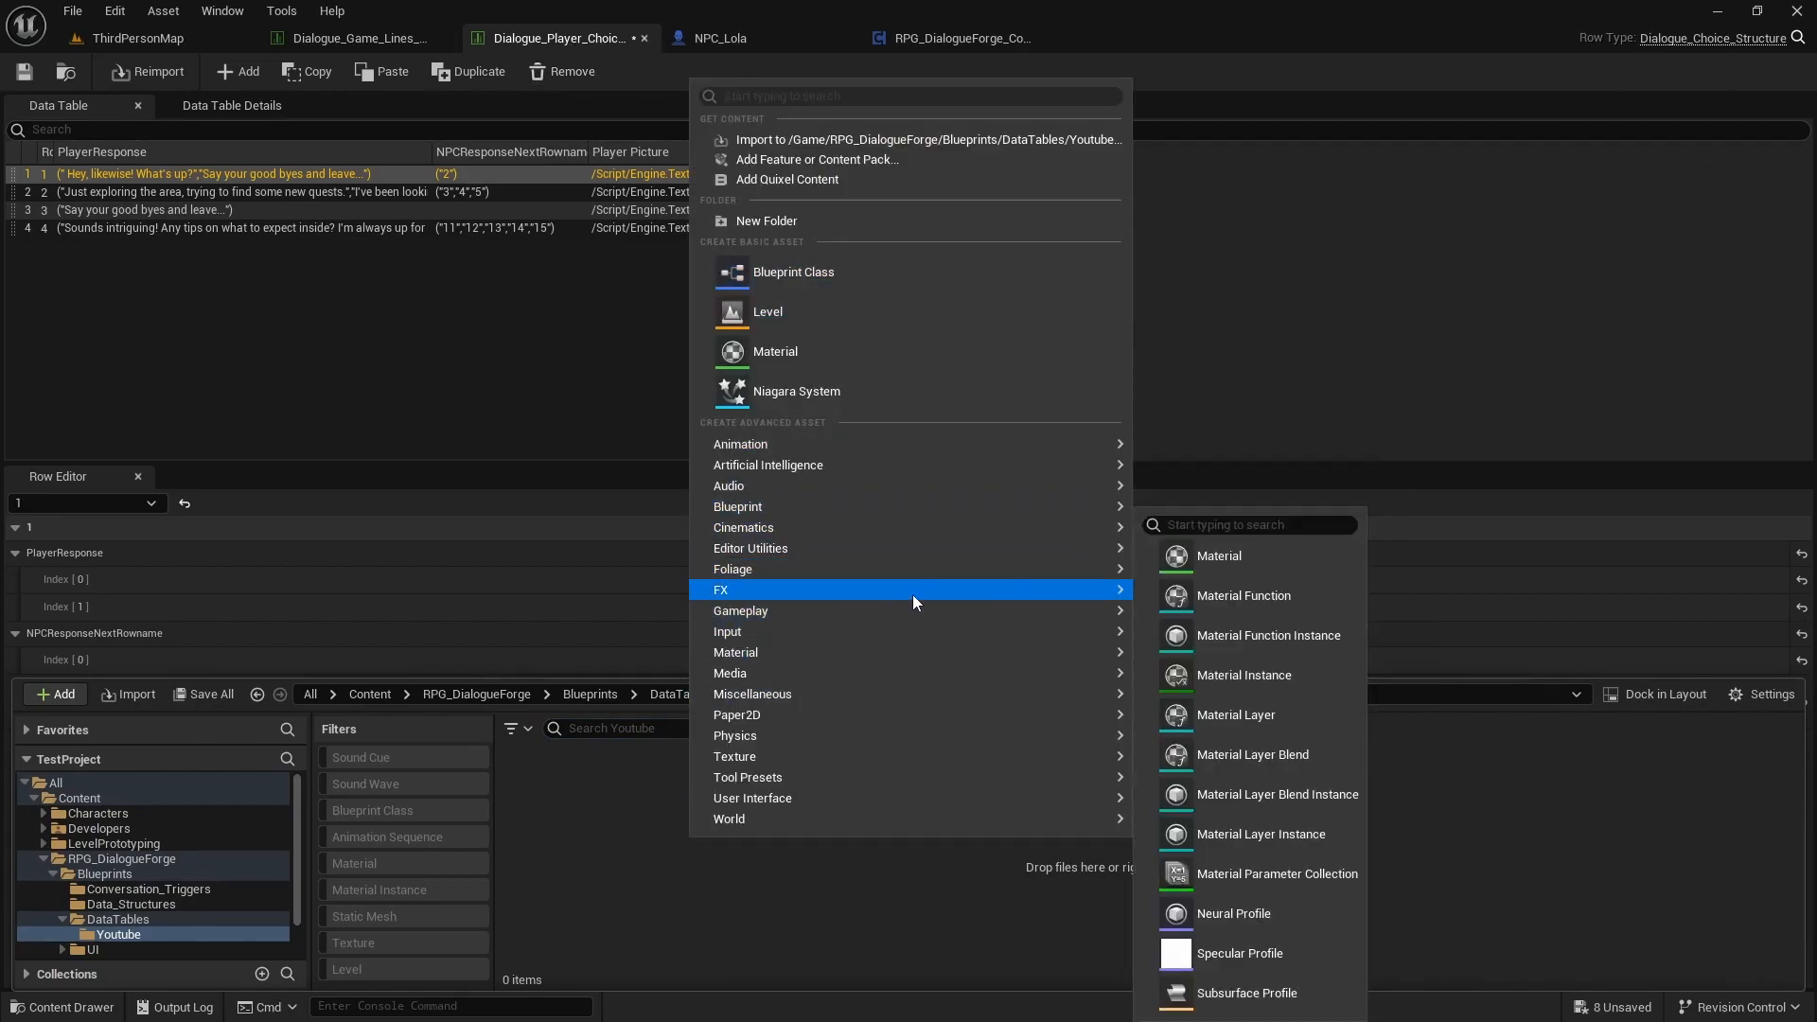
mouse_move(898, 523)
mouse_move(876, 693)
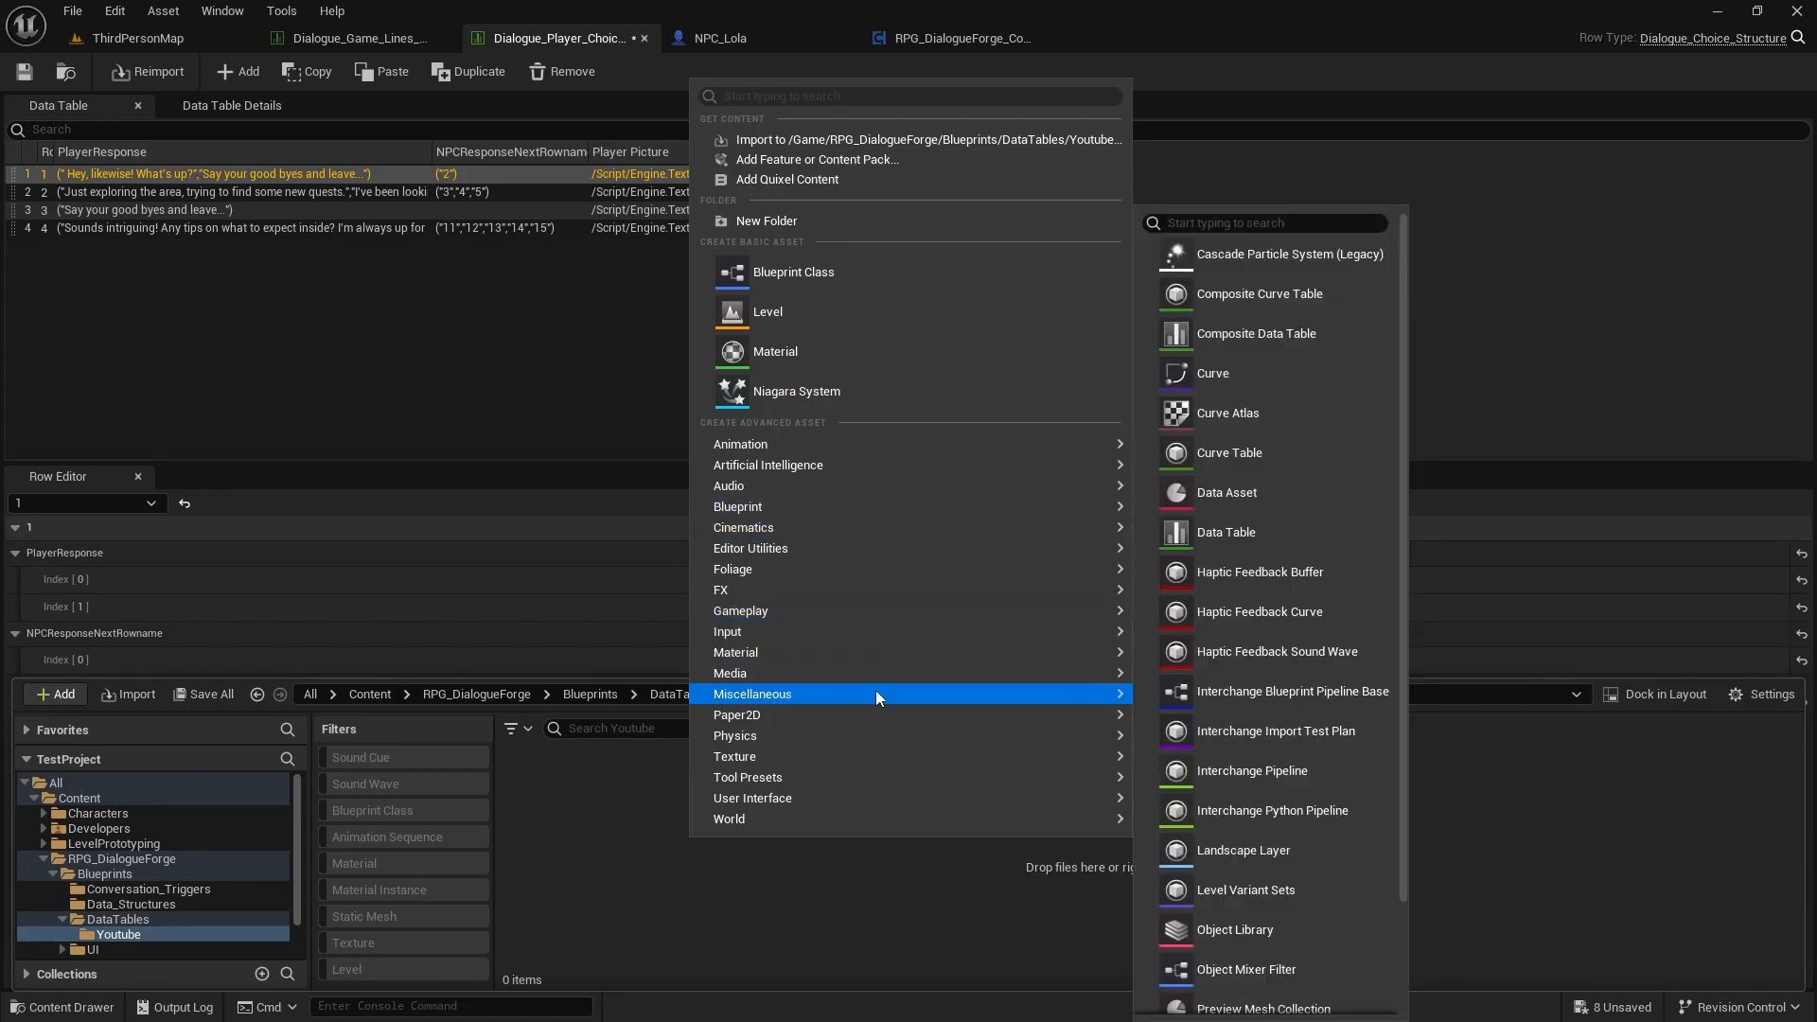
click(1287, 530)
click(1045, 502)
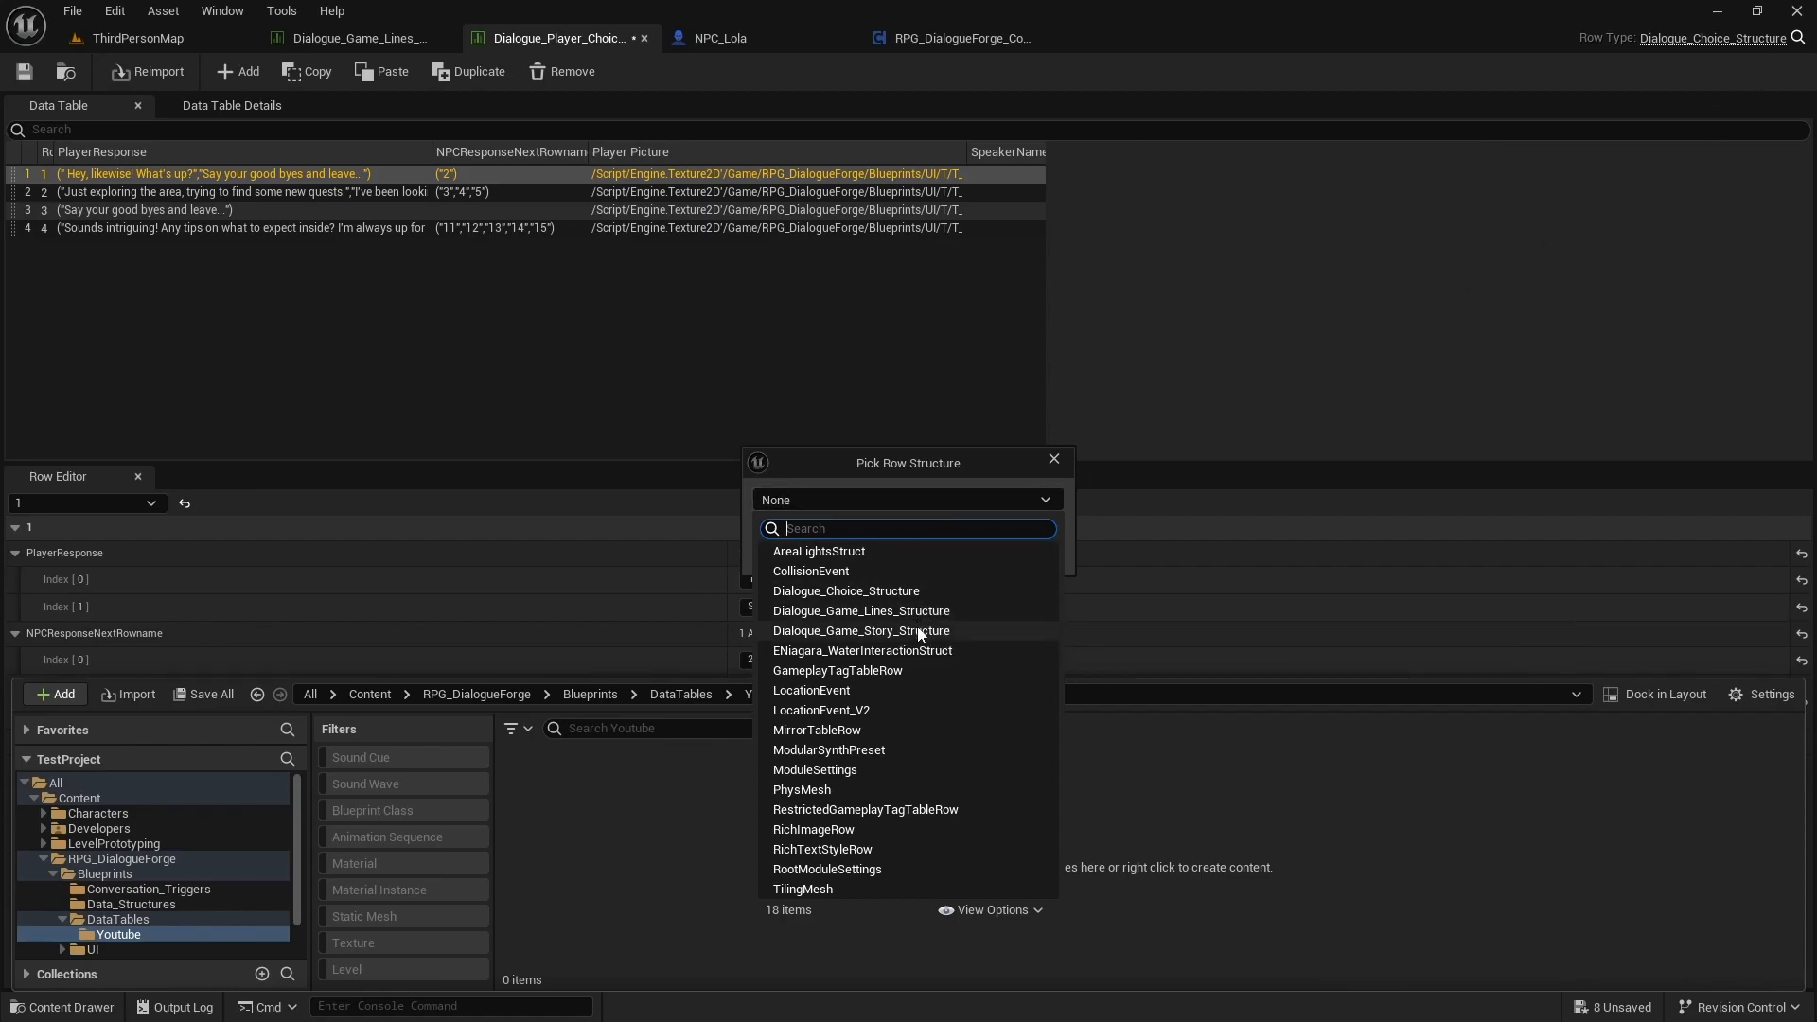
click(914, 590)
click(972, 523)
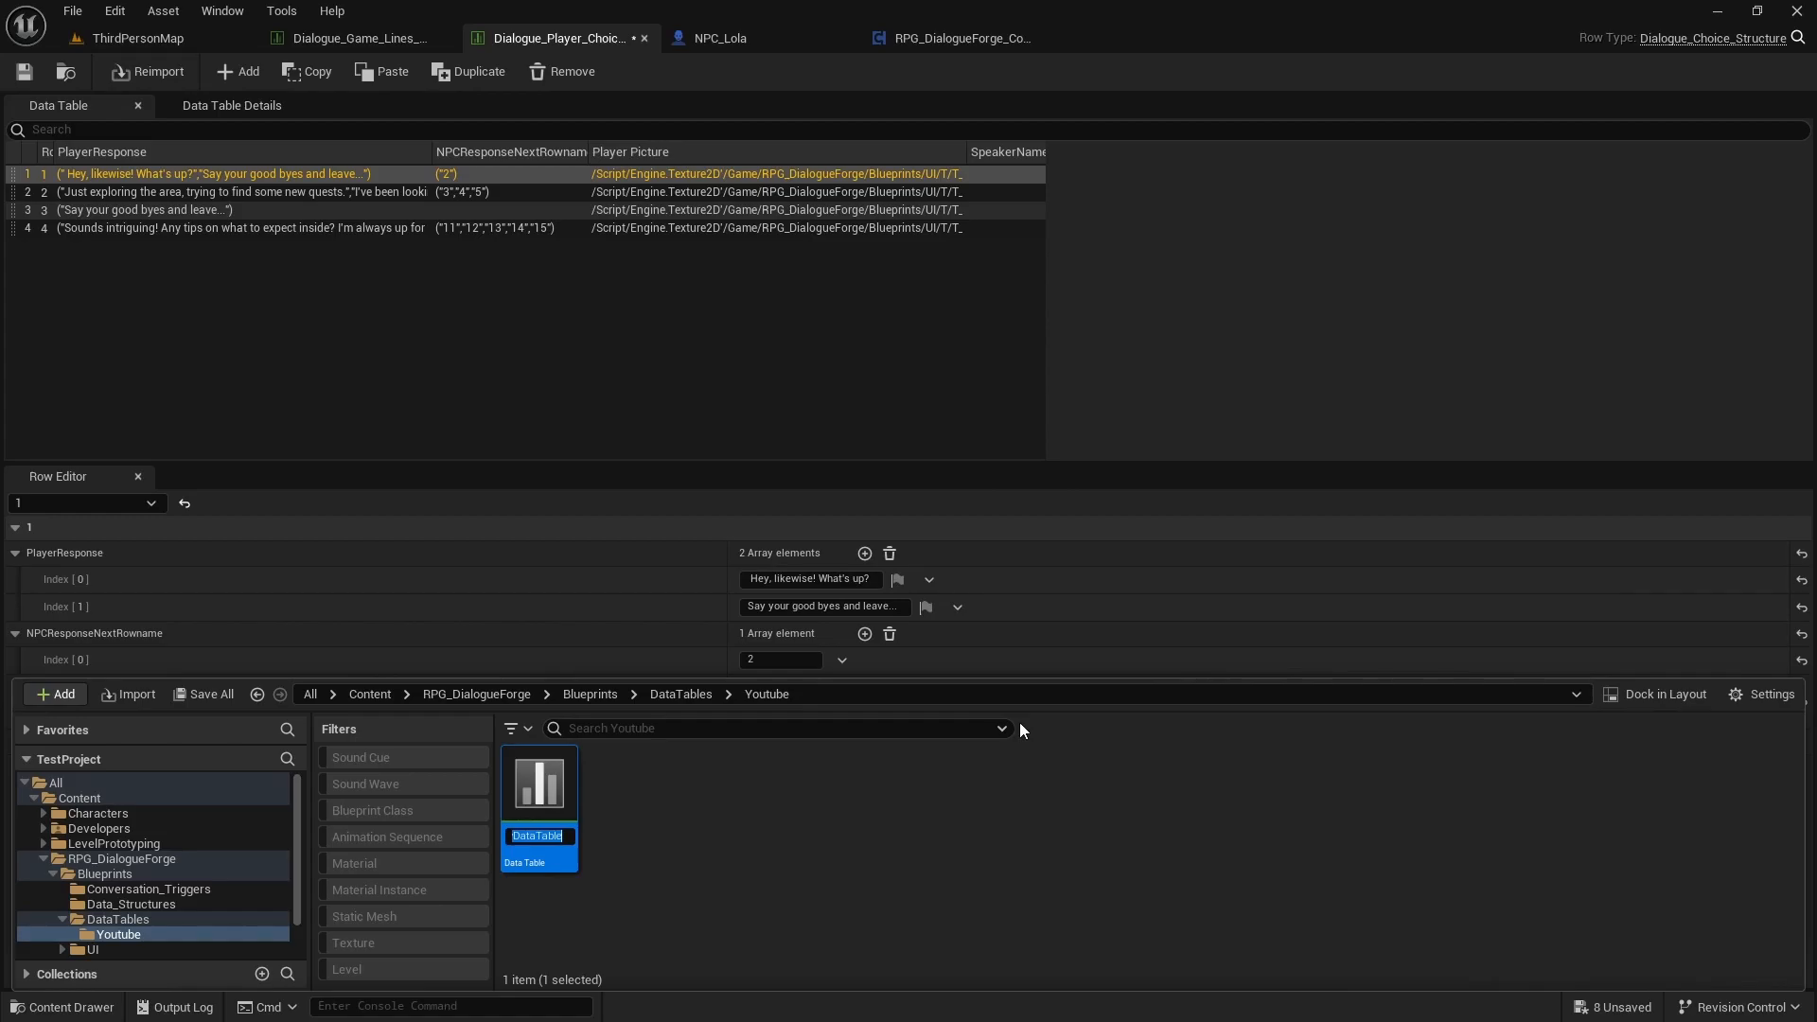
Step: Name the new data table Youtube_Player_Choices and save it
text(Pla)
key(BackSpace)
text(Yo)
key(Return)
right_click(539, 778)
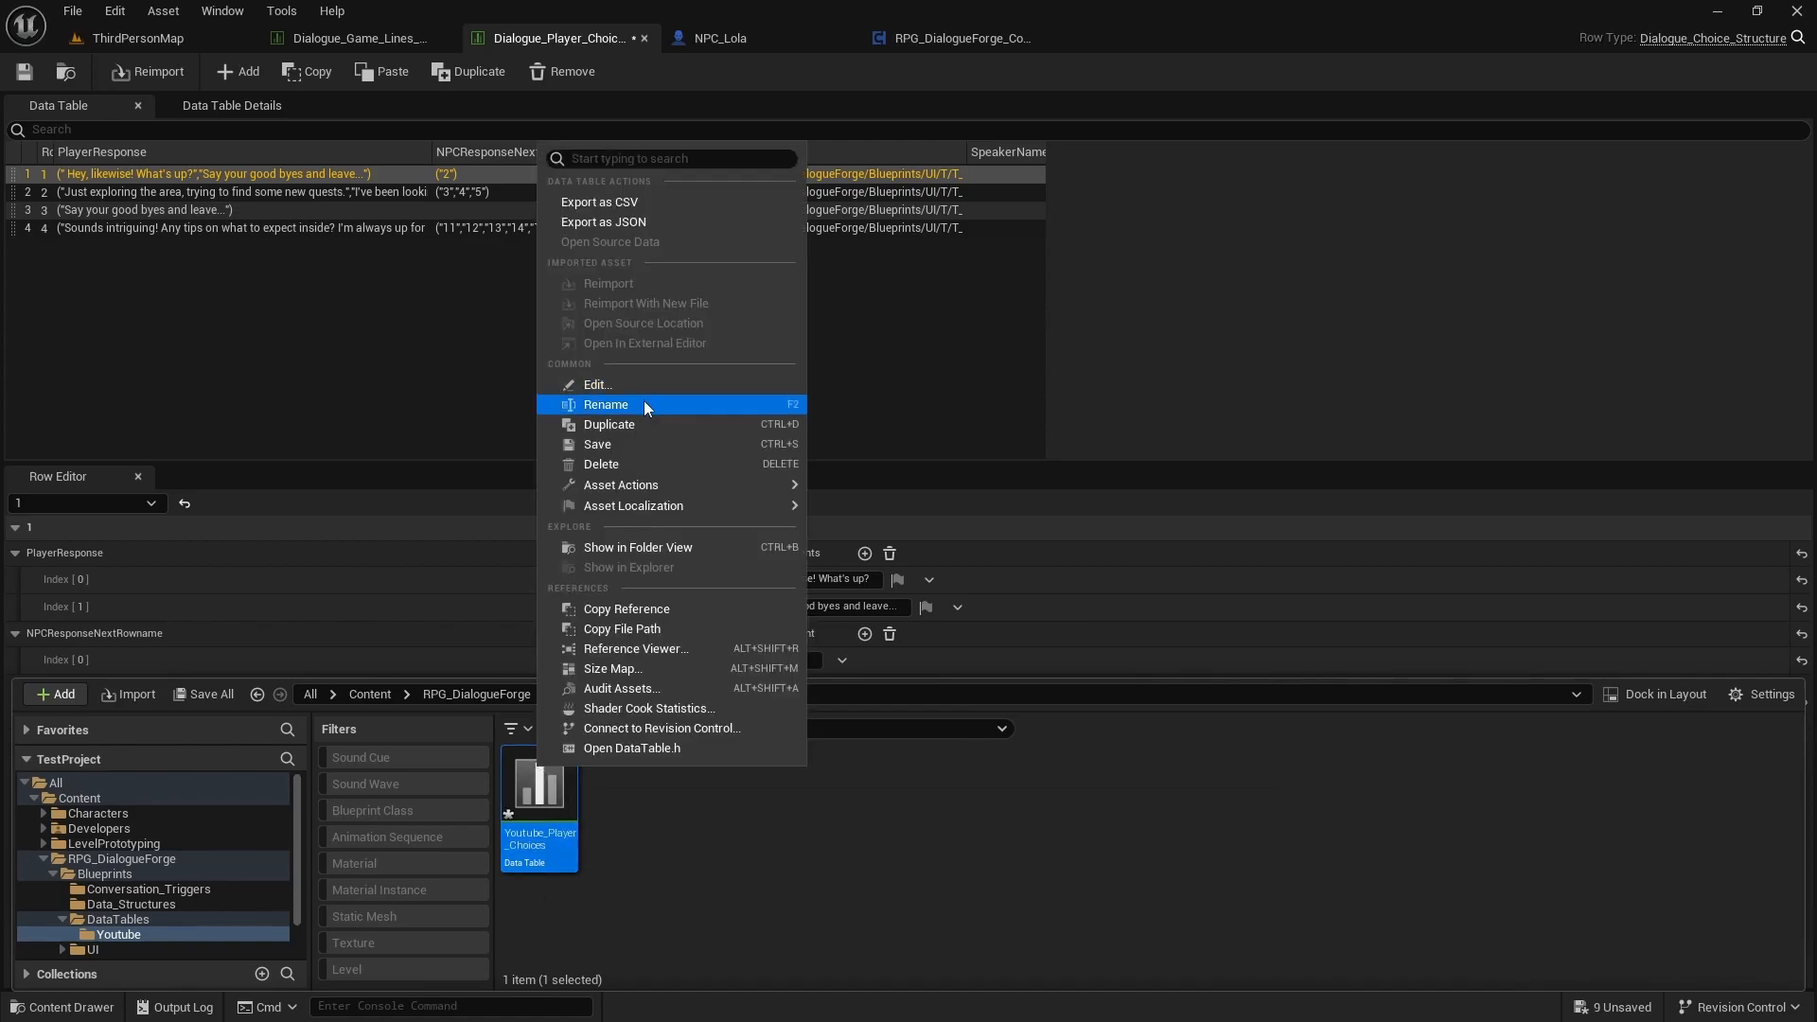
click(638, 447)
click(625, 809)
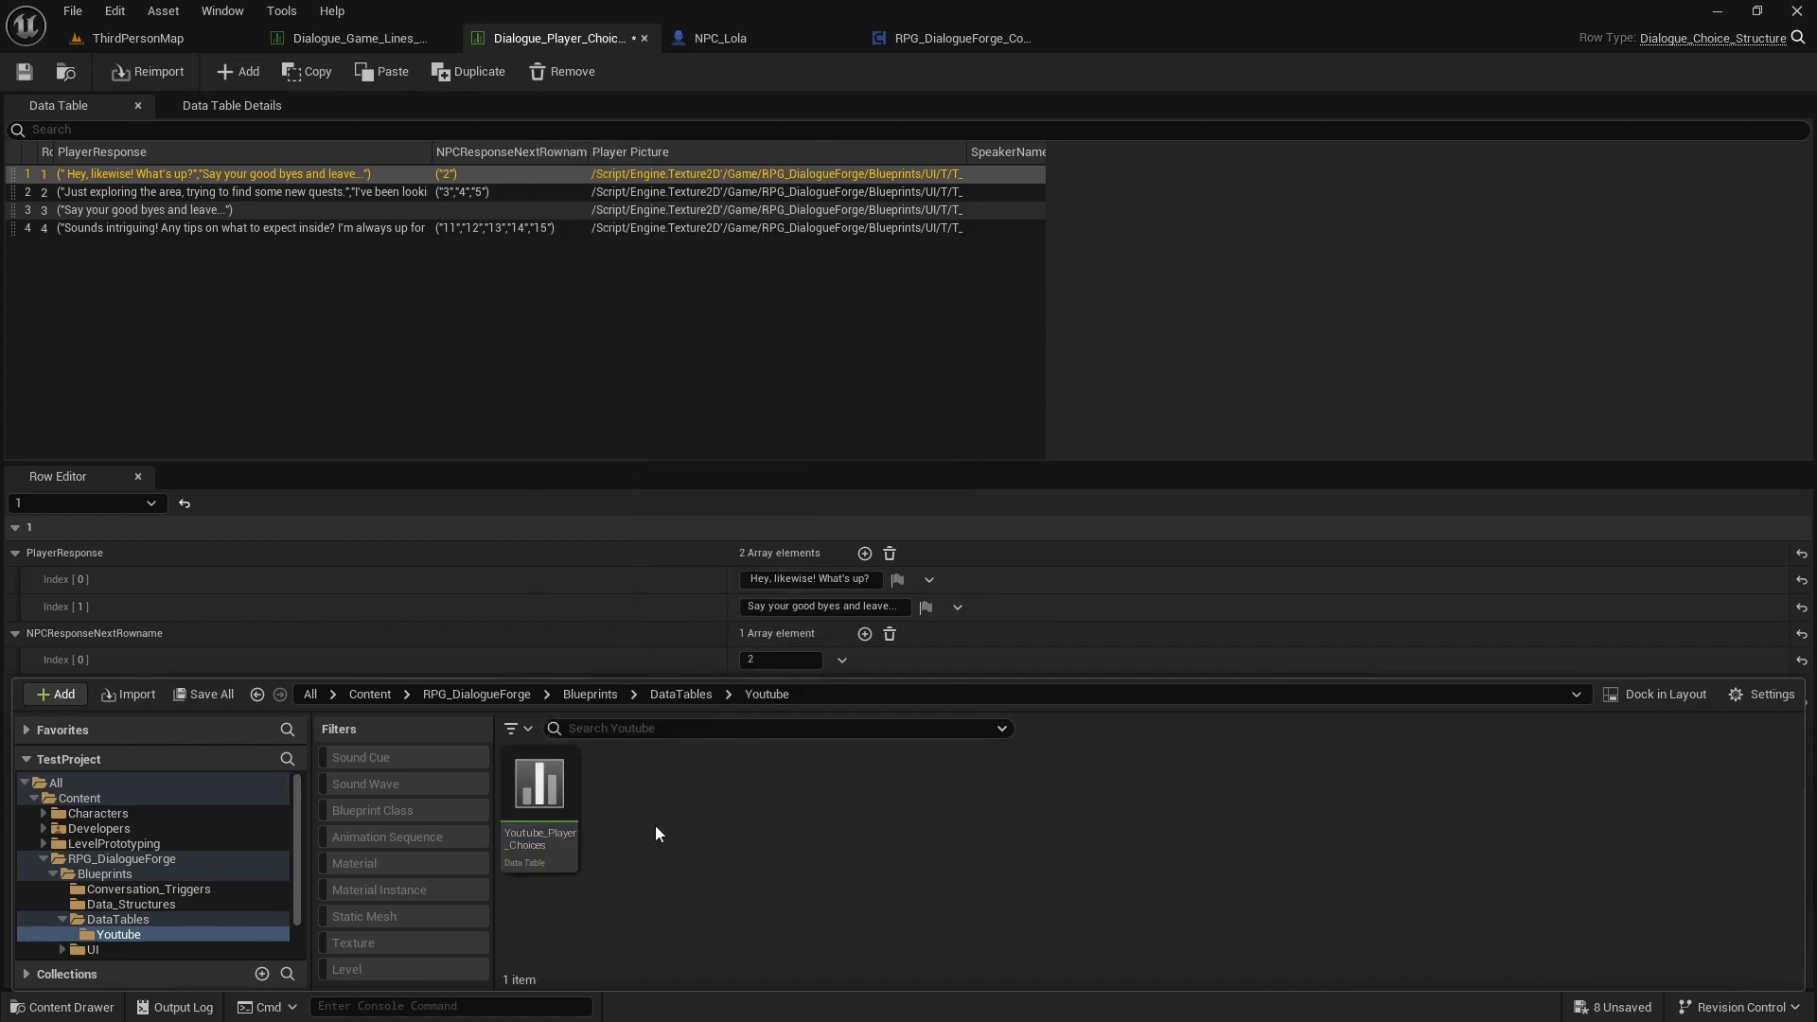
Step: Create a second data table in the Youtube folder using Dialogue_Game_Lines_Structure as its row structure
click(366, 39)
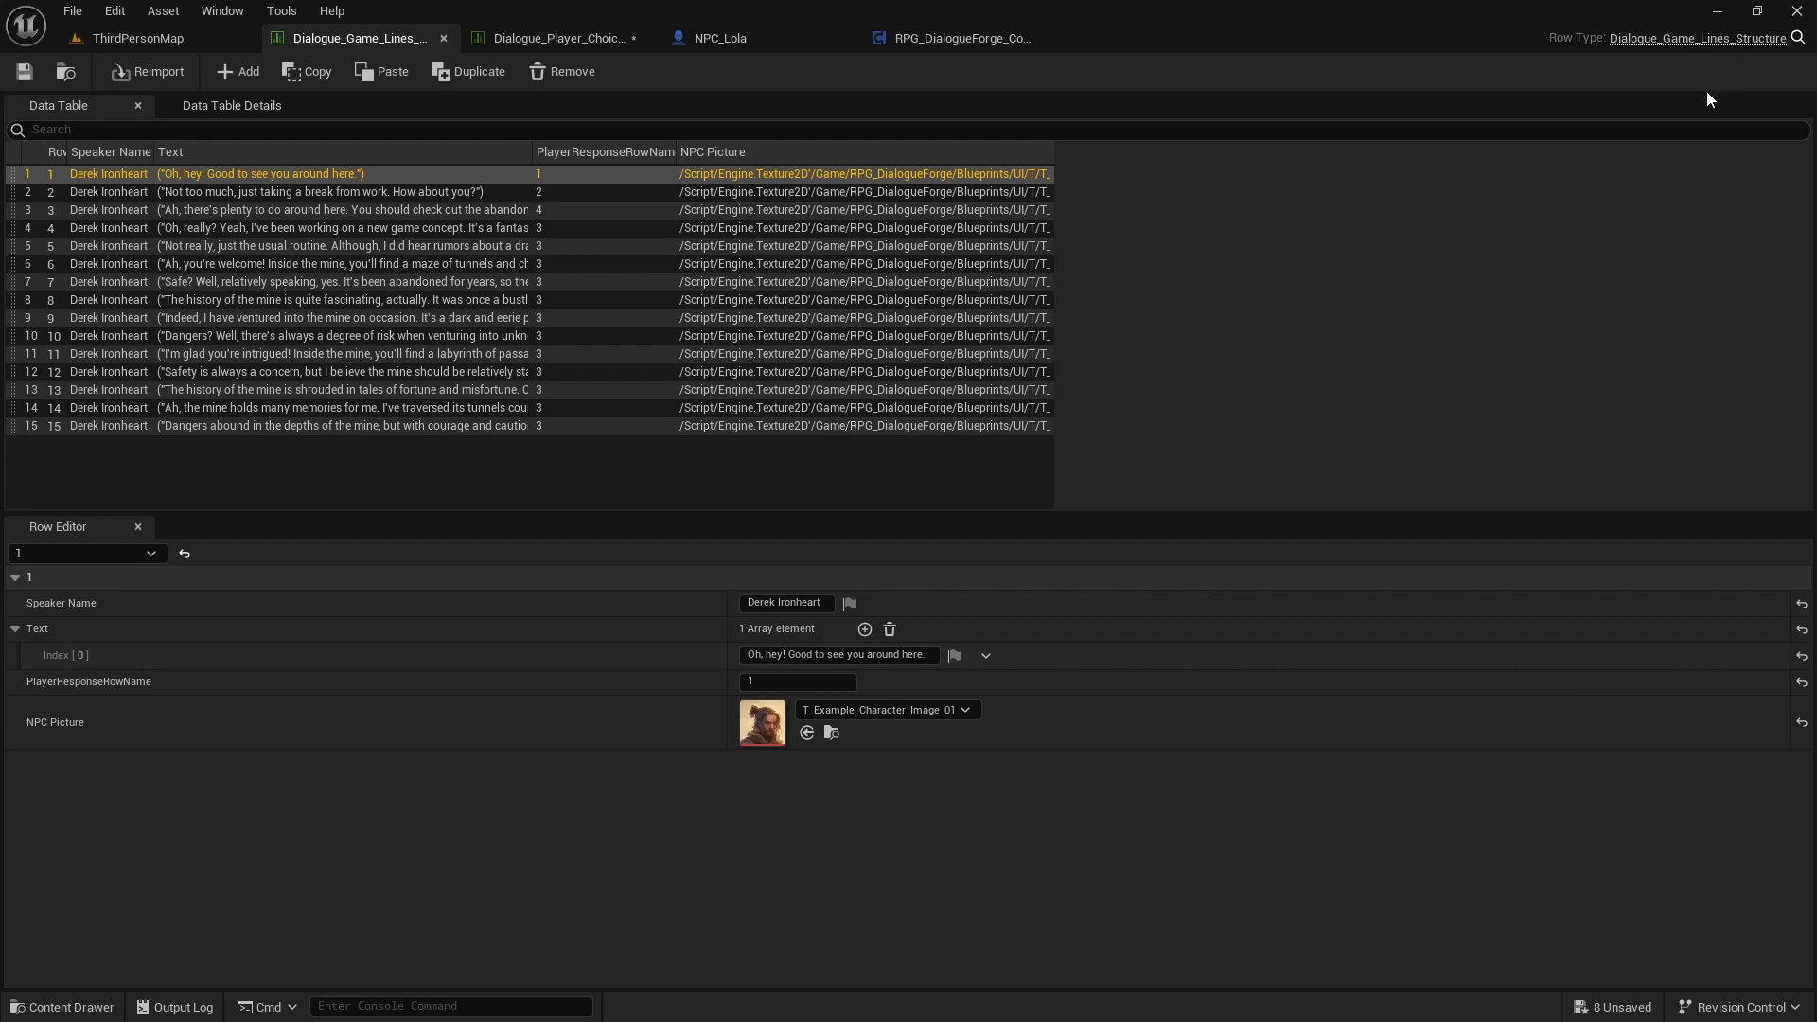
click(94, 1006)
right_click(662, 860)
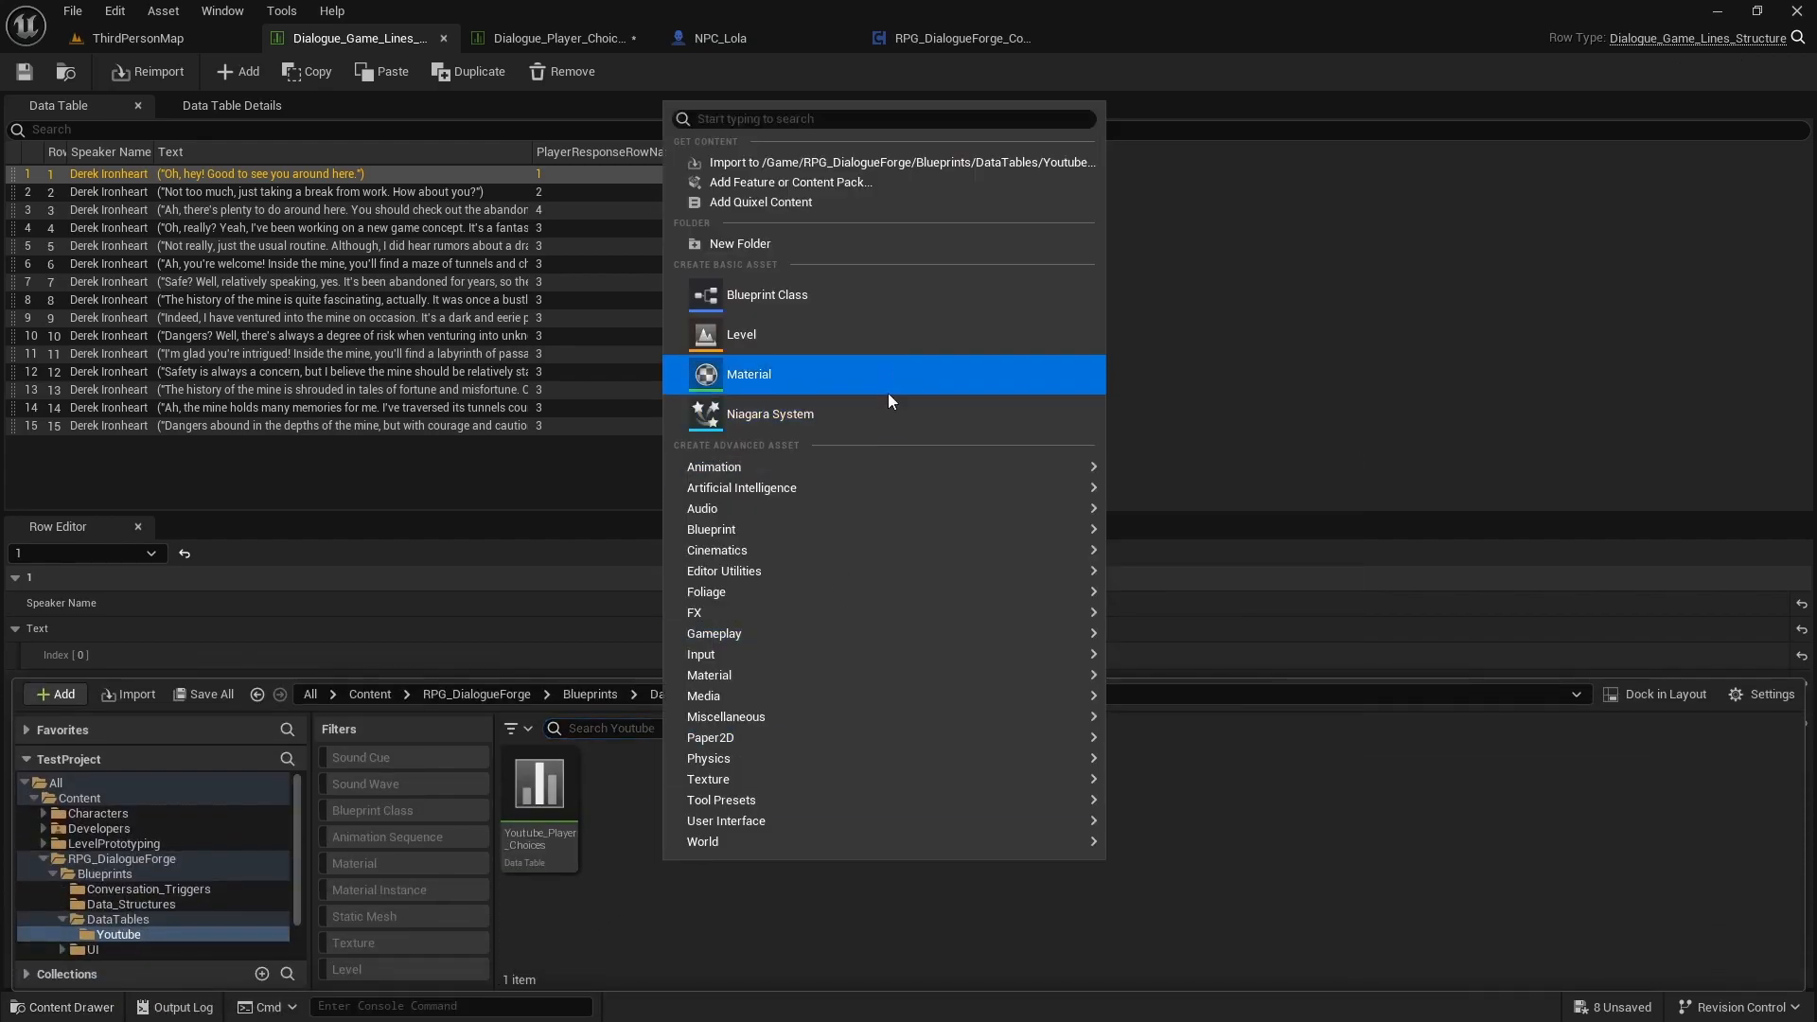
mouse_move(833, 736)
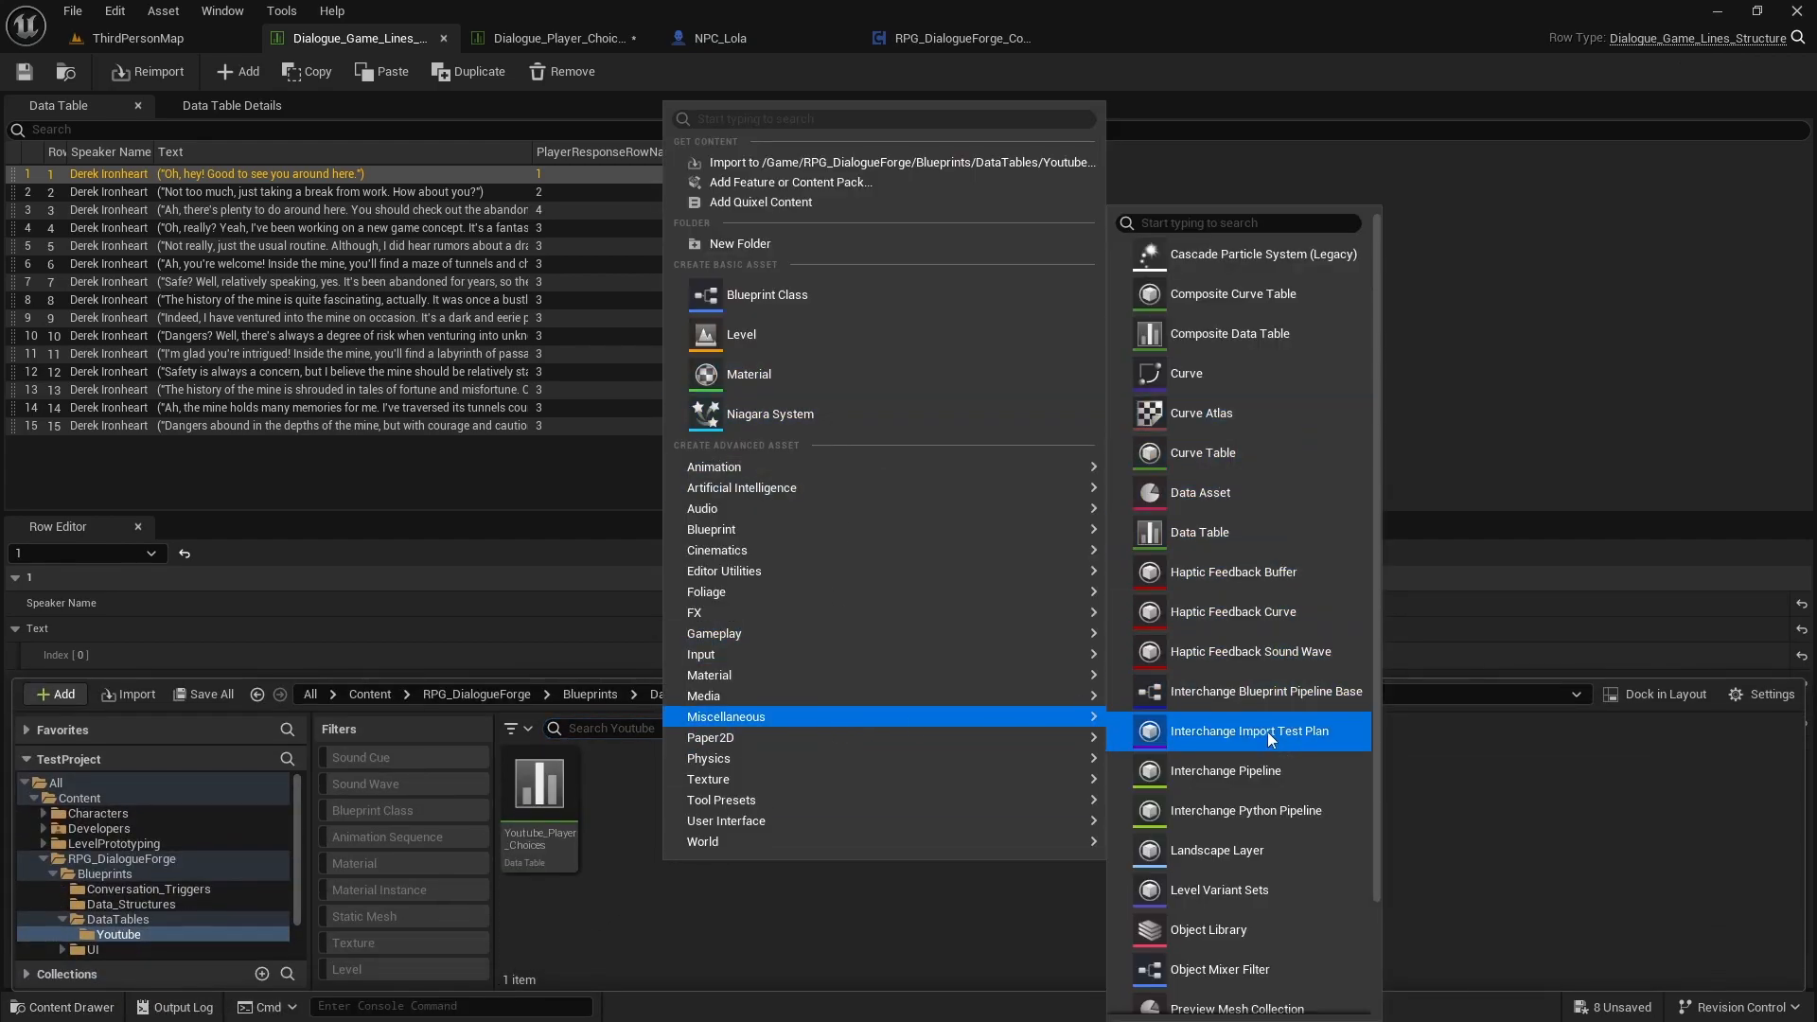
click(1259, 533)
click(1025, 502)
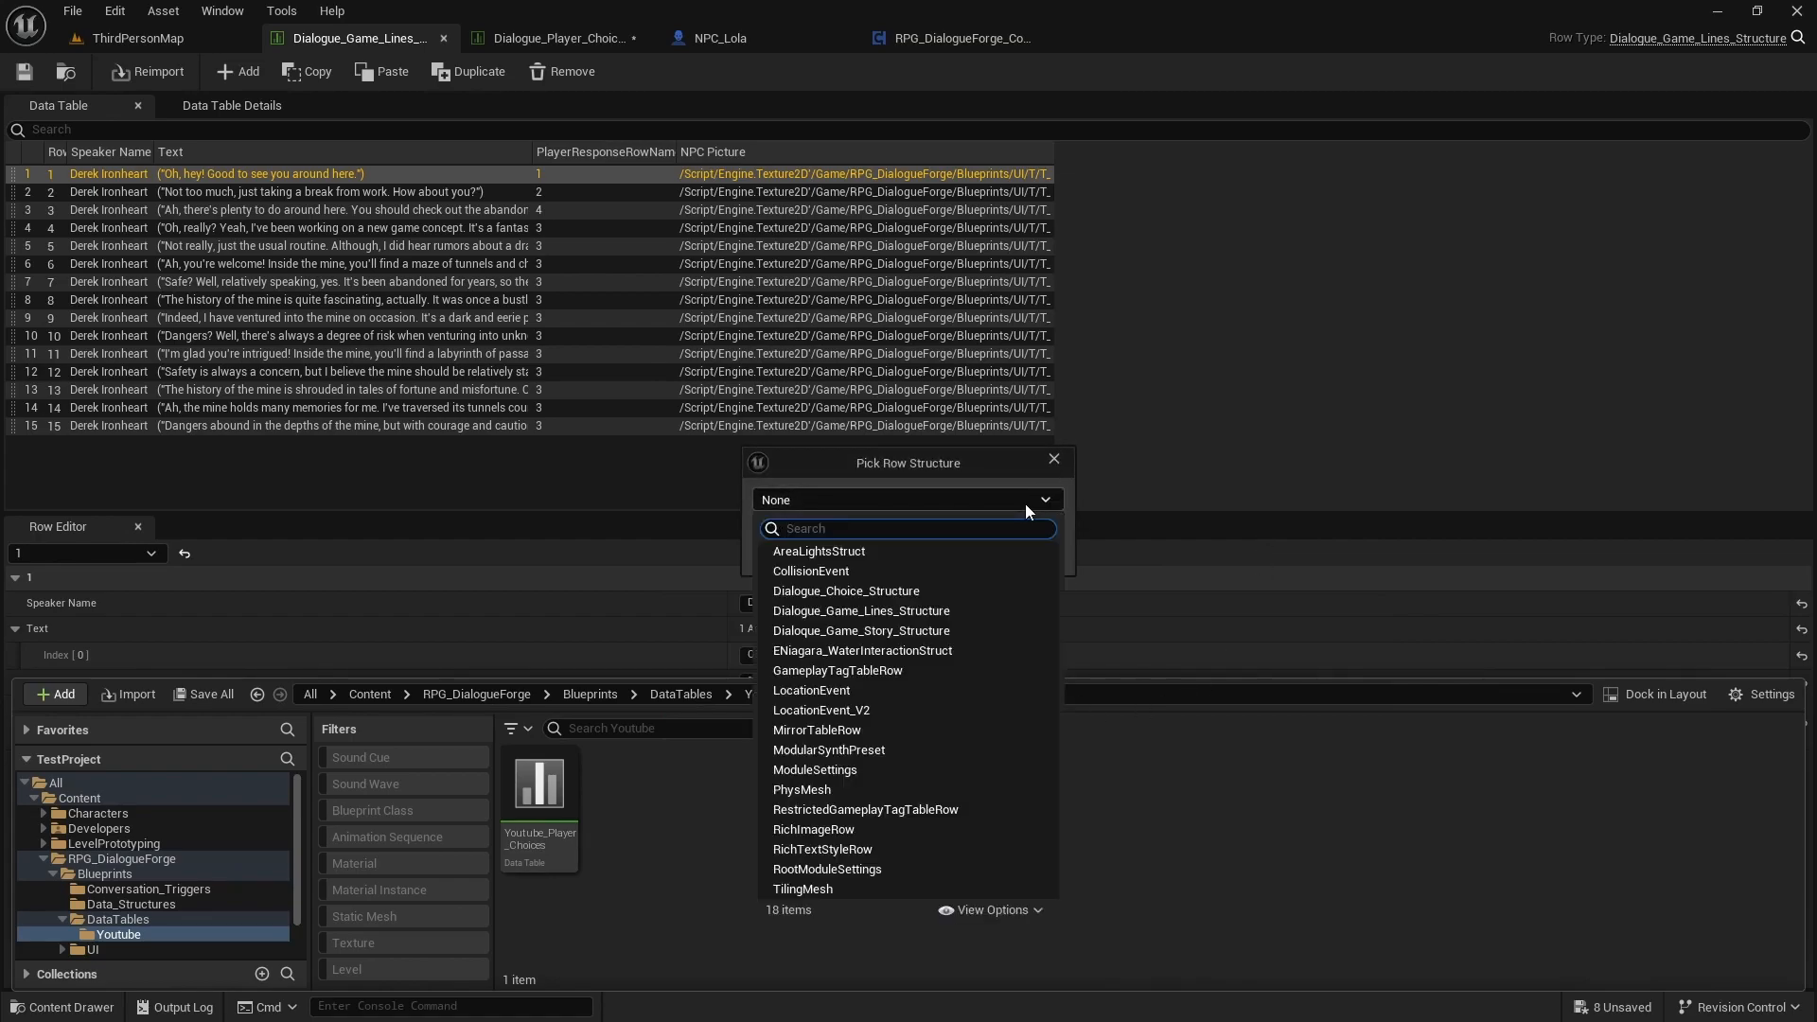
click(955, 611)
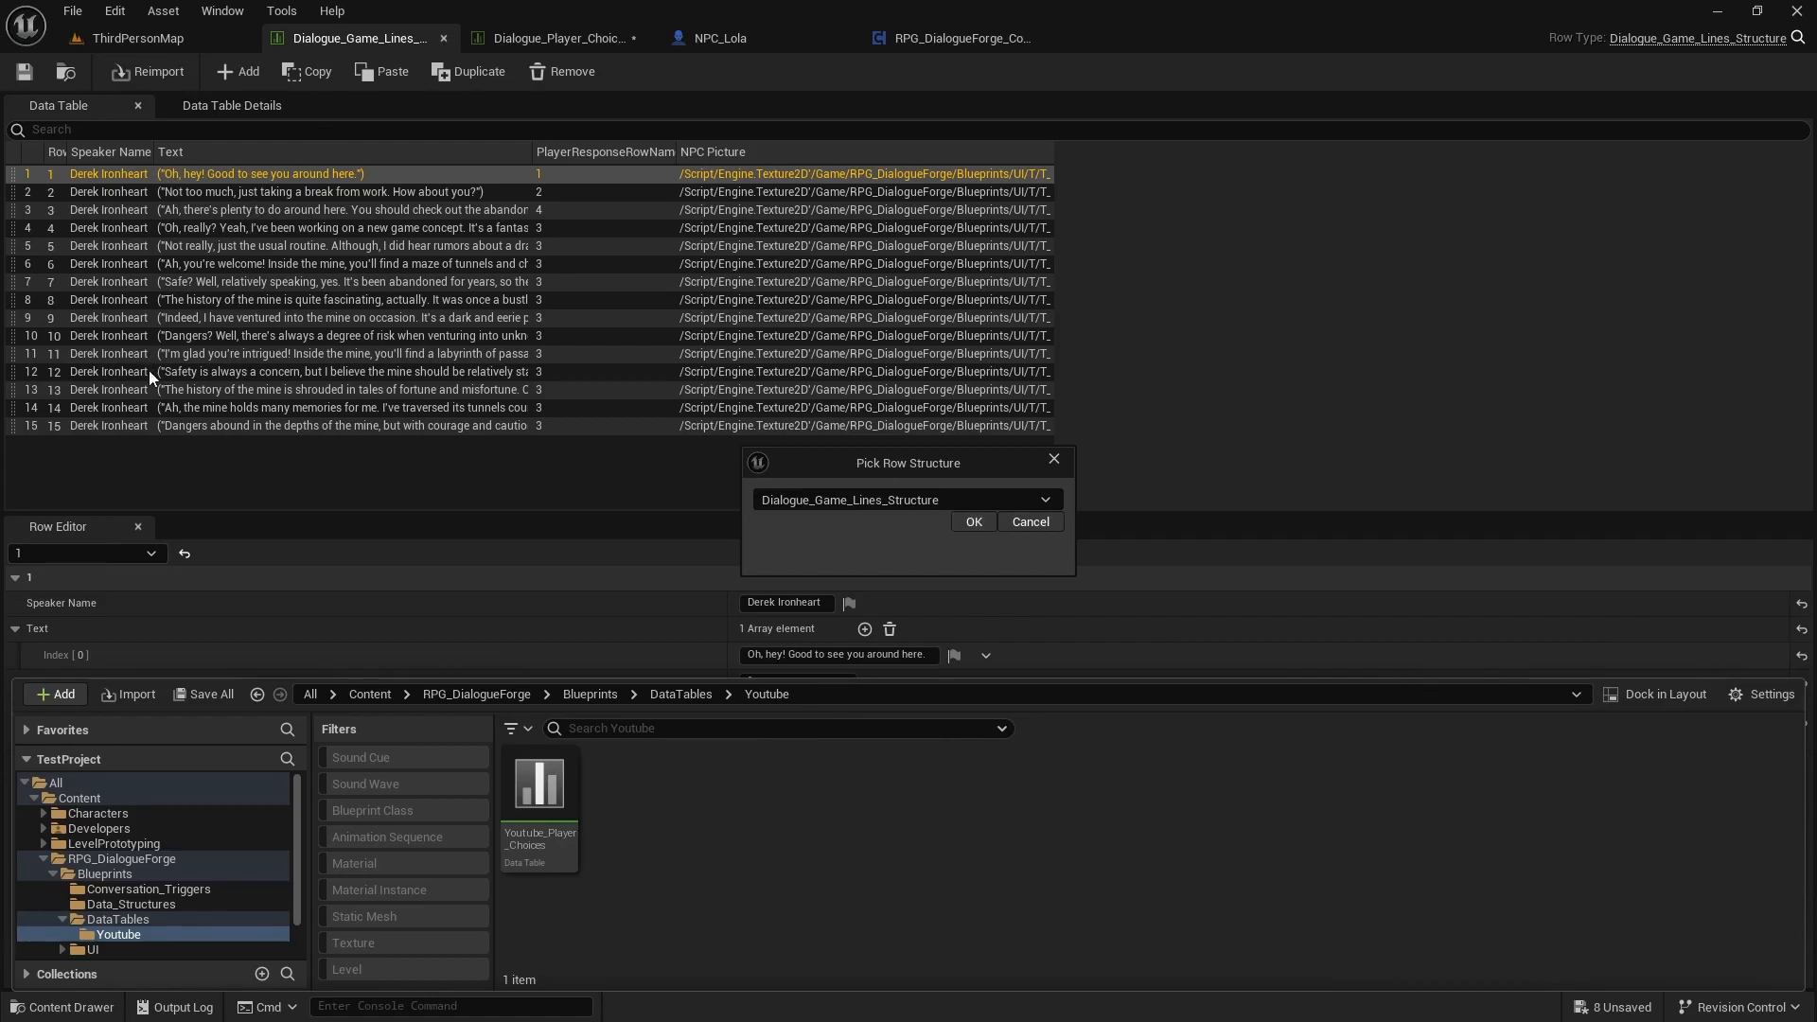
click(975, 522)
Step: Name the second data table NPC_Lines and save it
text(NPC_)
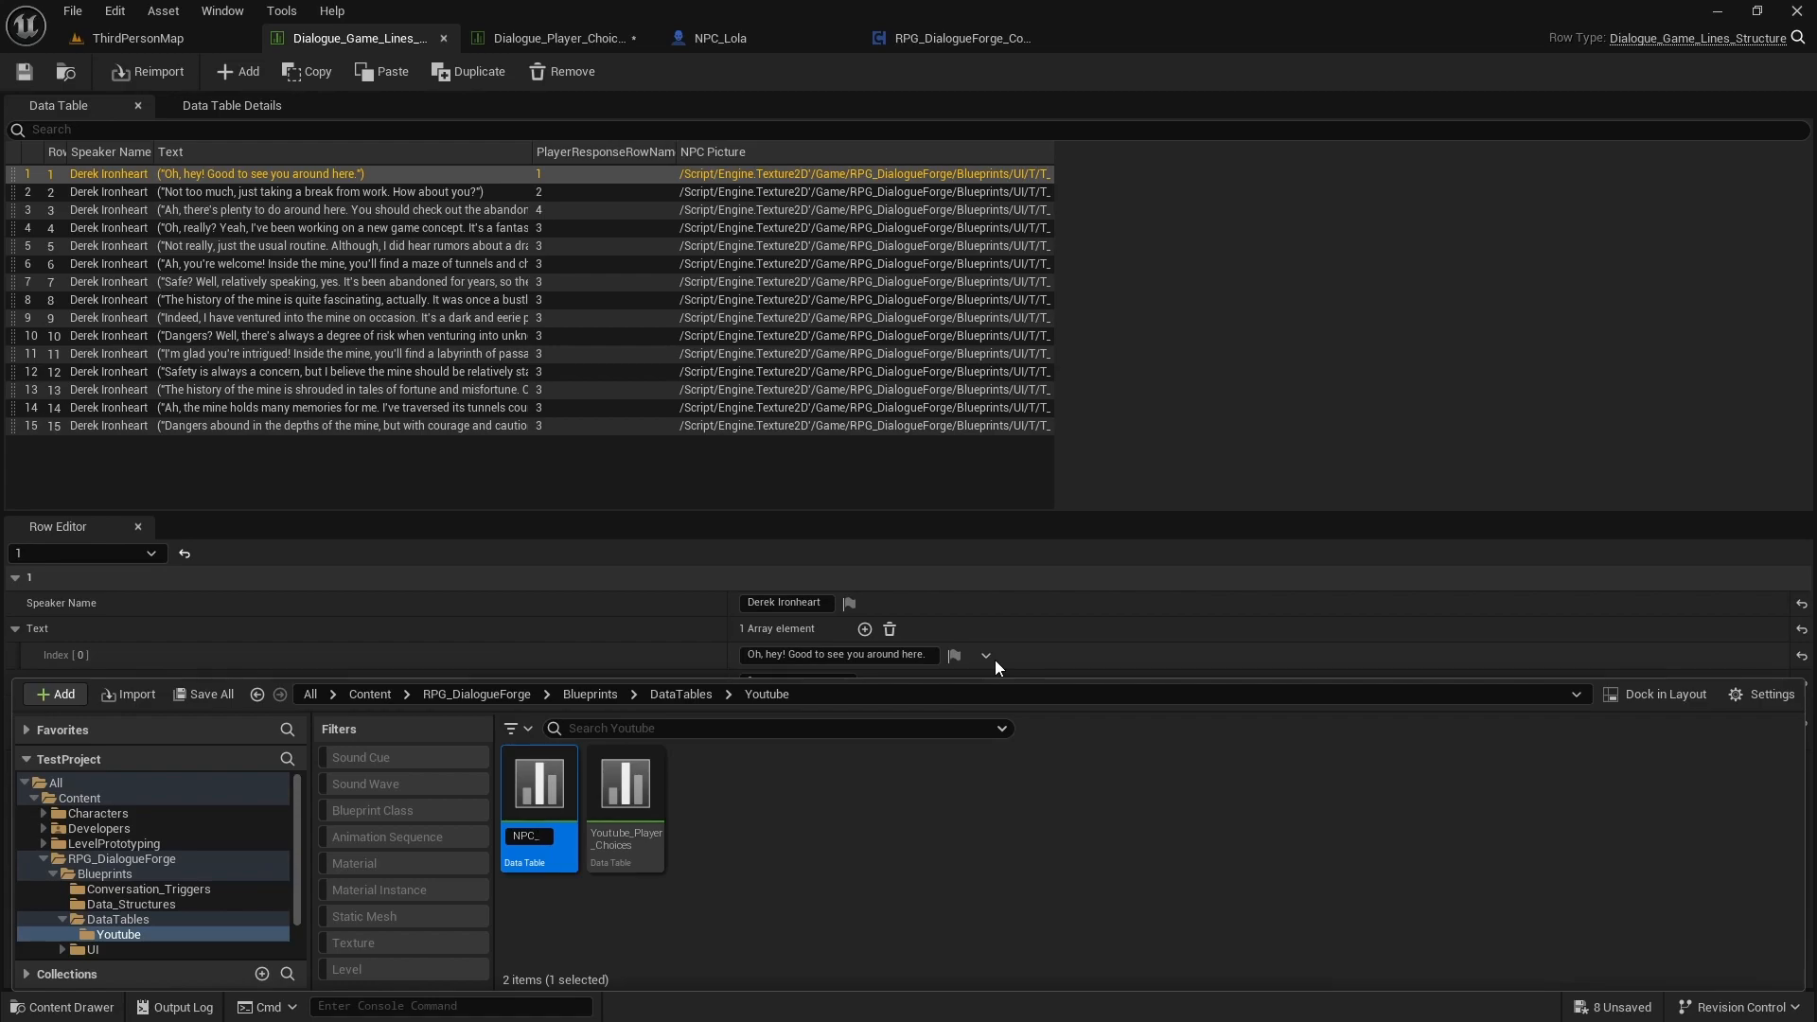
text(Lines)
key(Return)
right_click(539, 793)
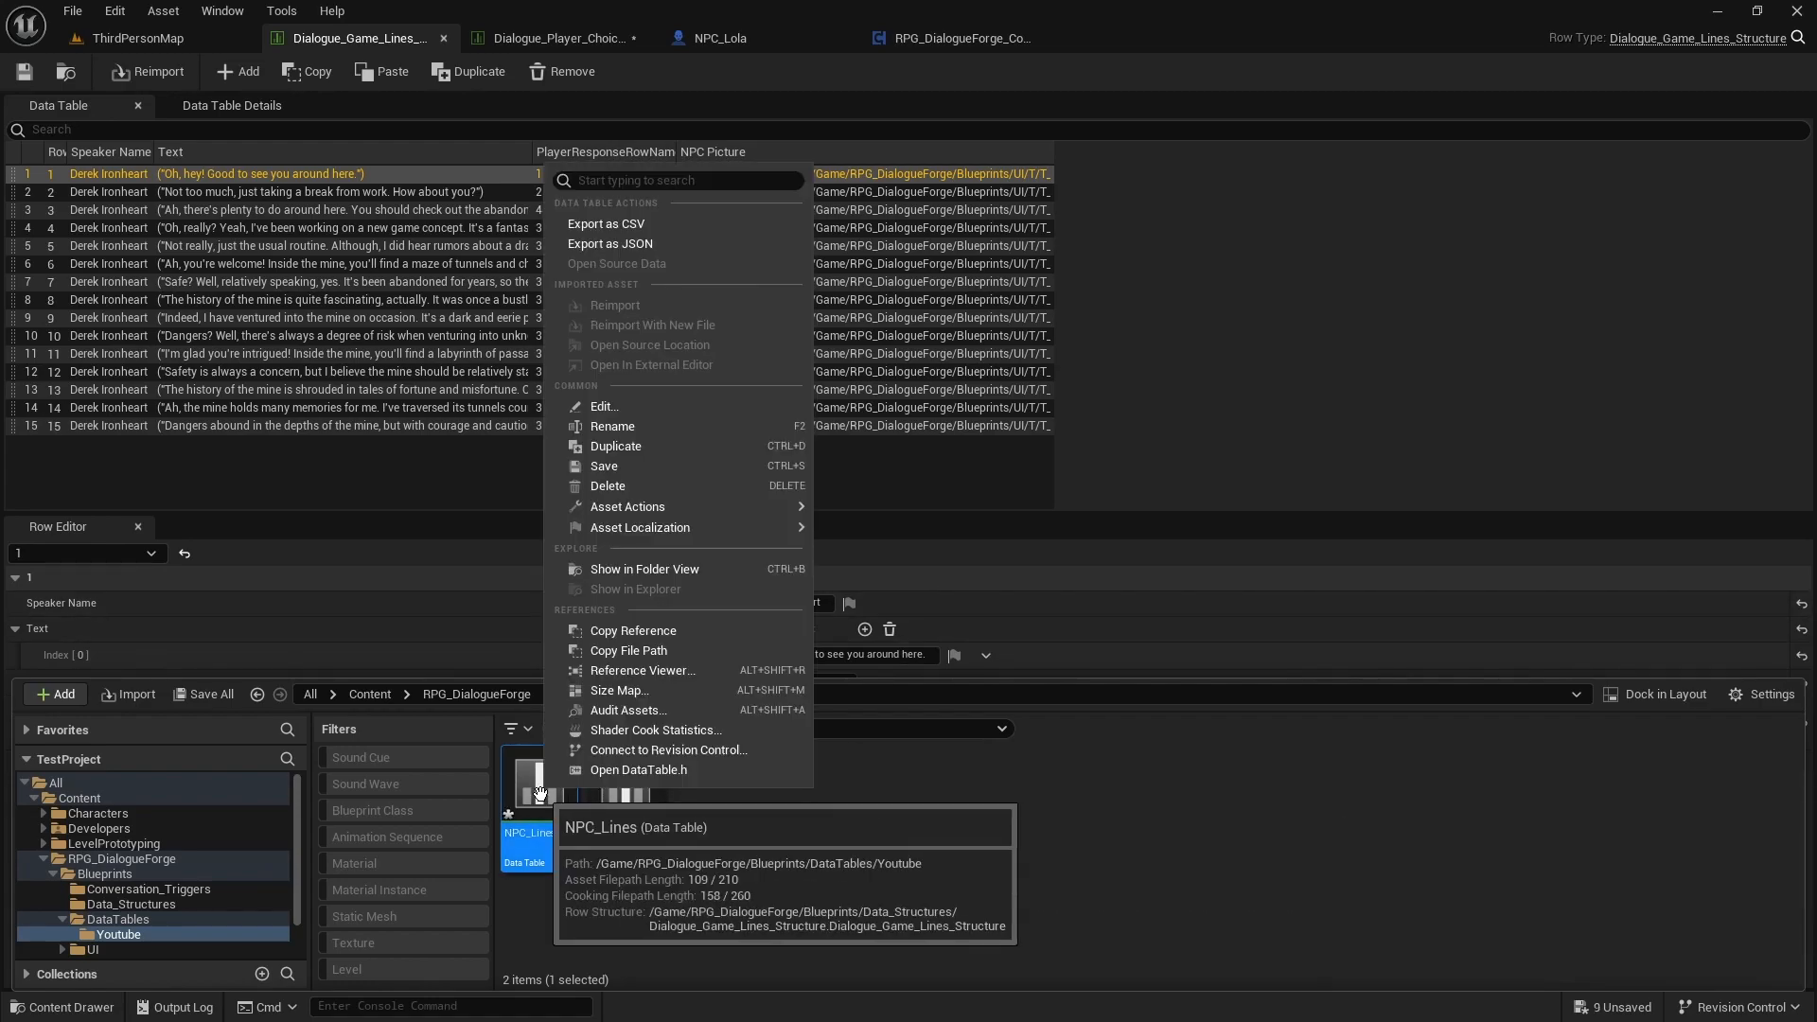
click(603, 465)
click(742, 810)
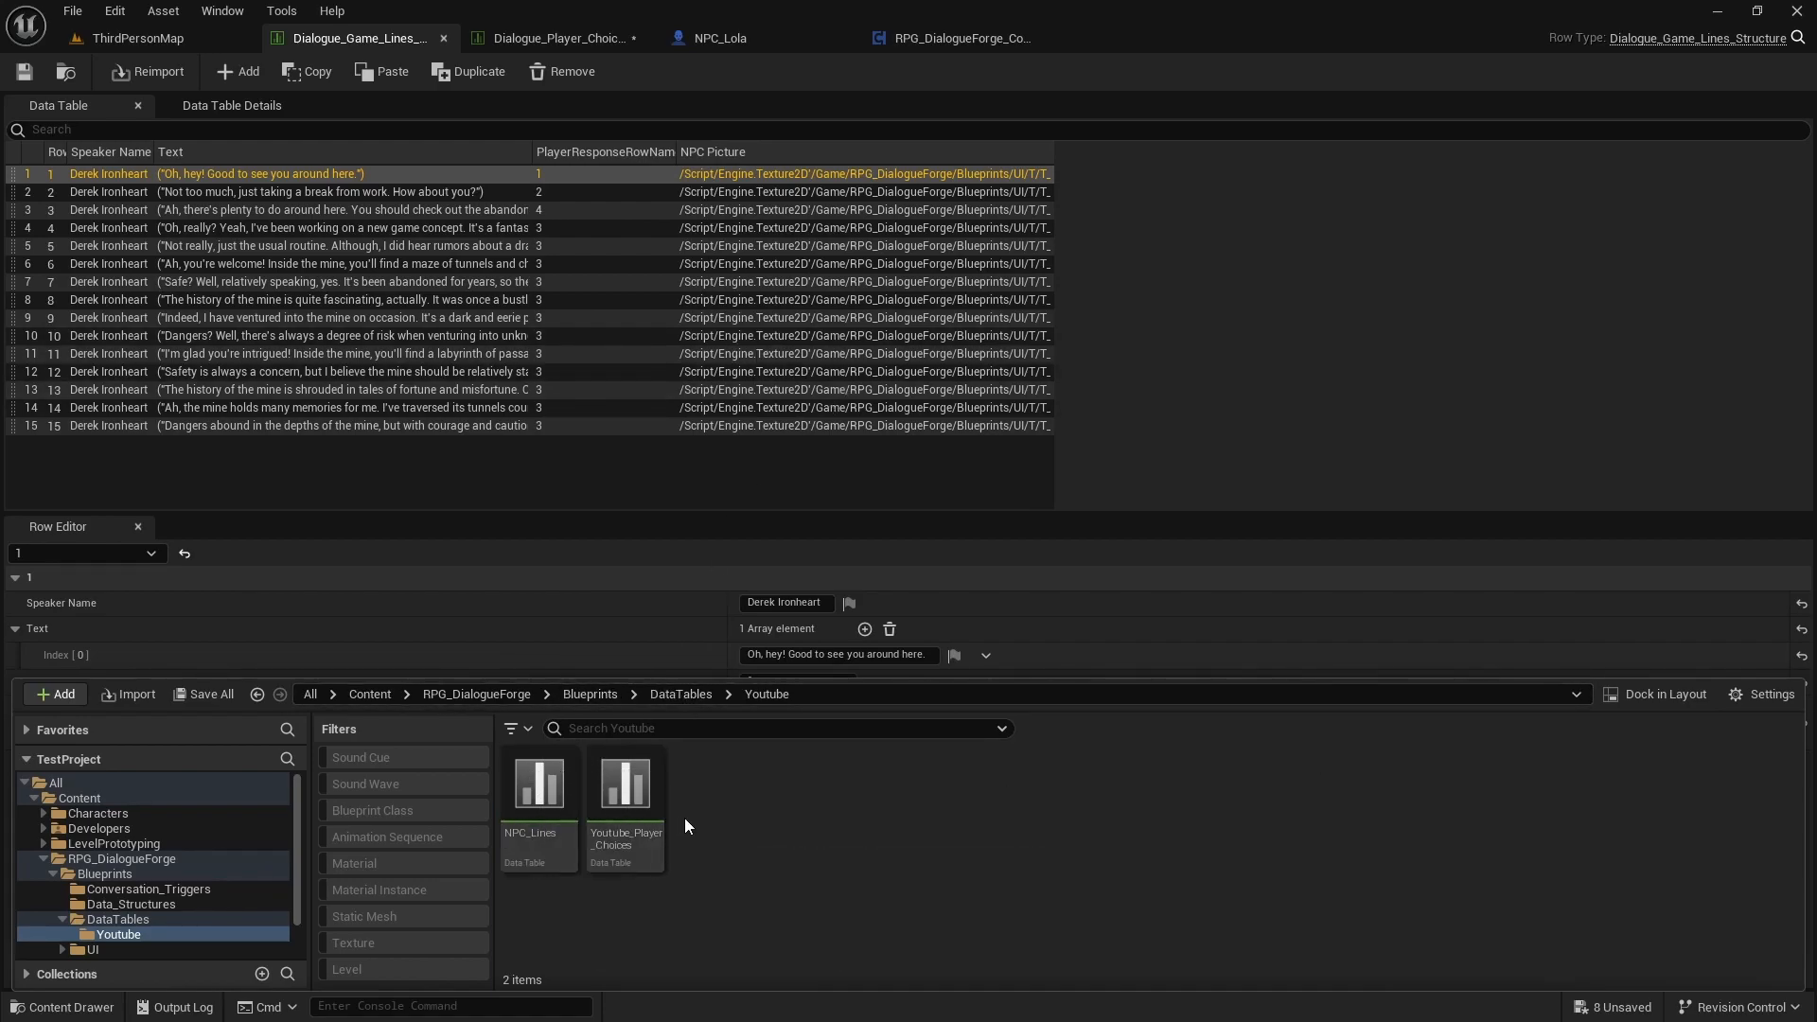
Step: Open the NPC_Lines data table and add a row named 1
double_click(560, 798)
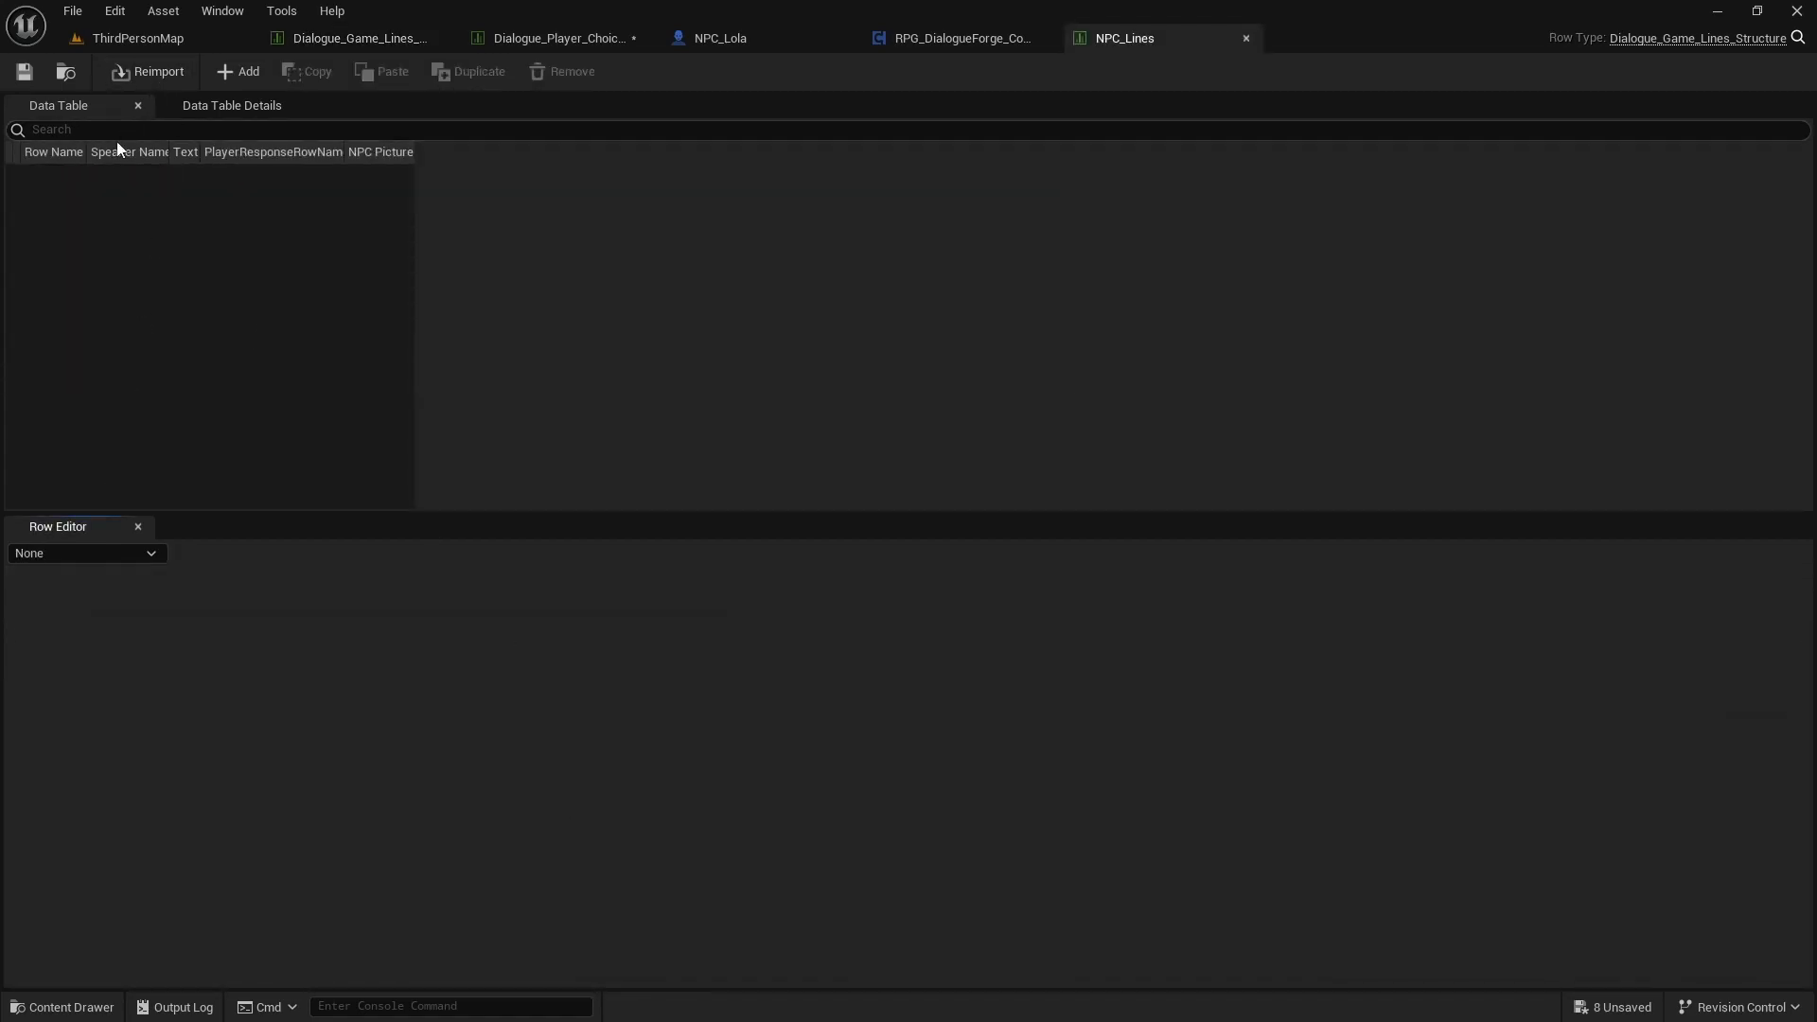
drag(86, 154, 80, 153)
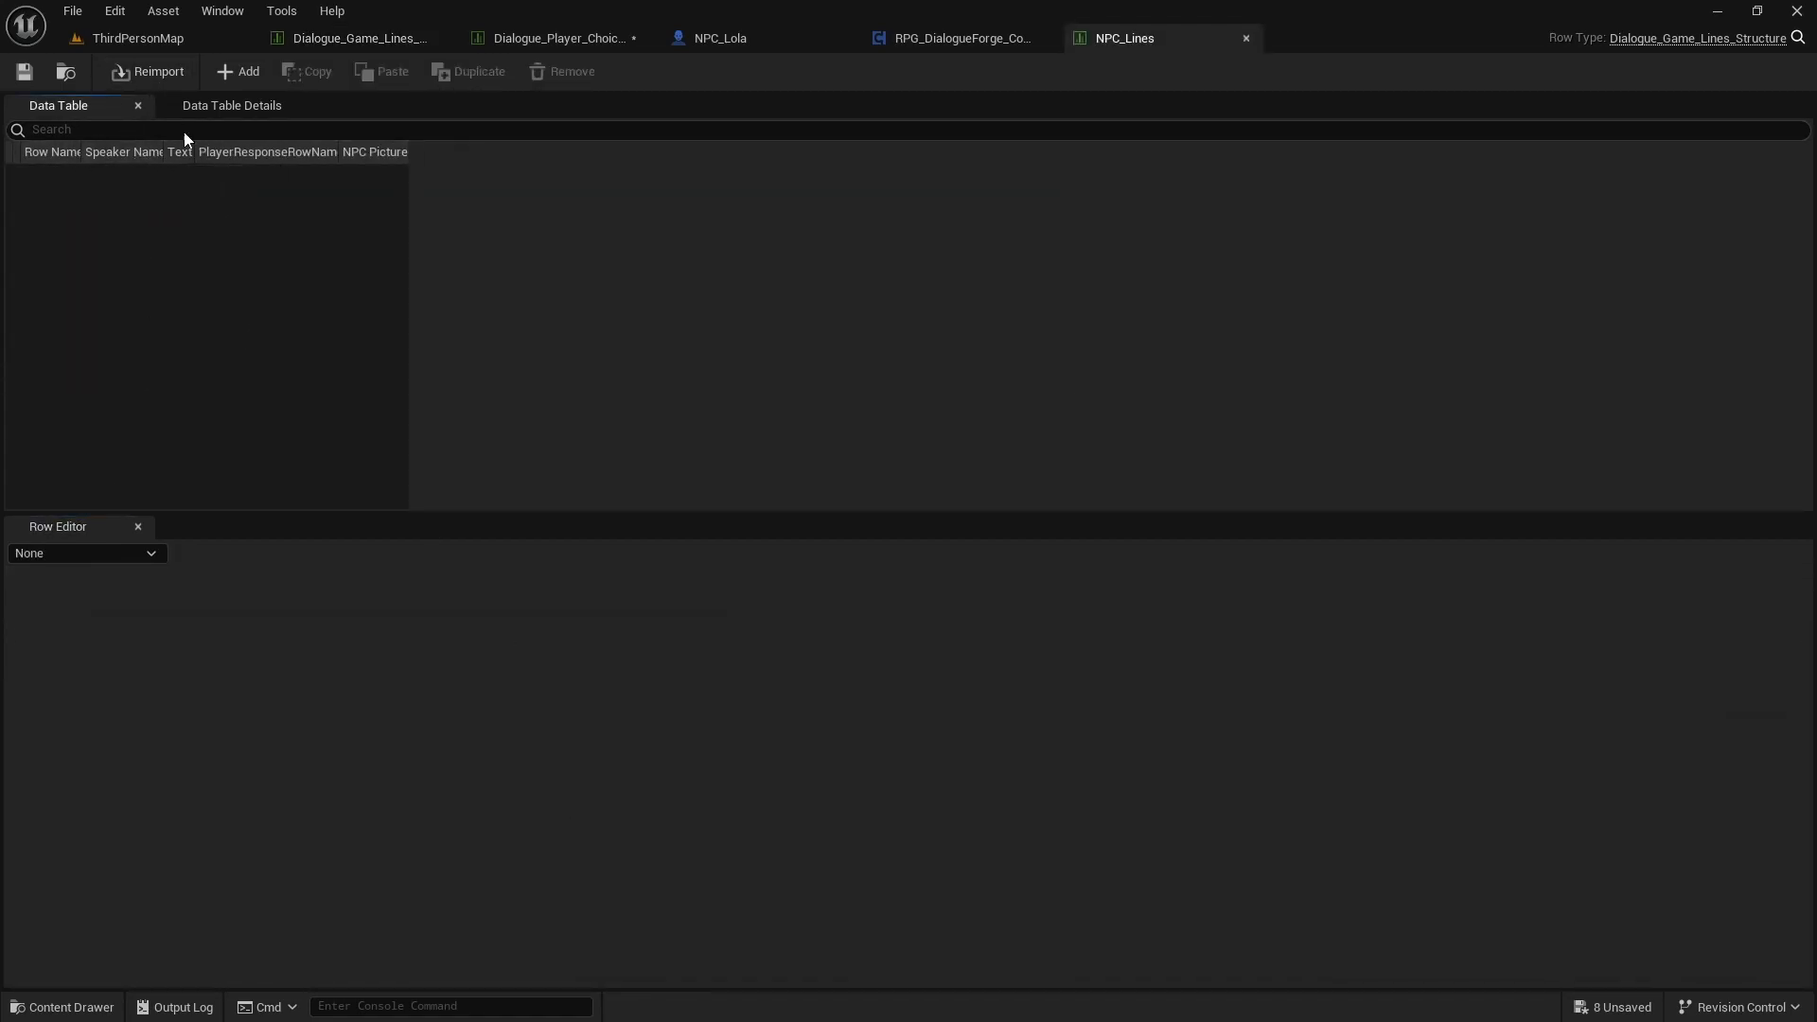
click(244, 74)
double_click(71, 177)
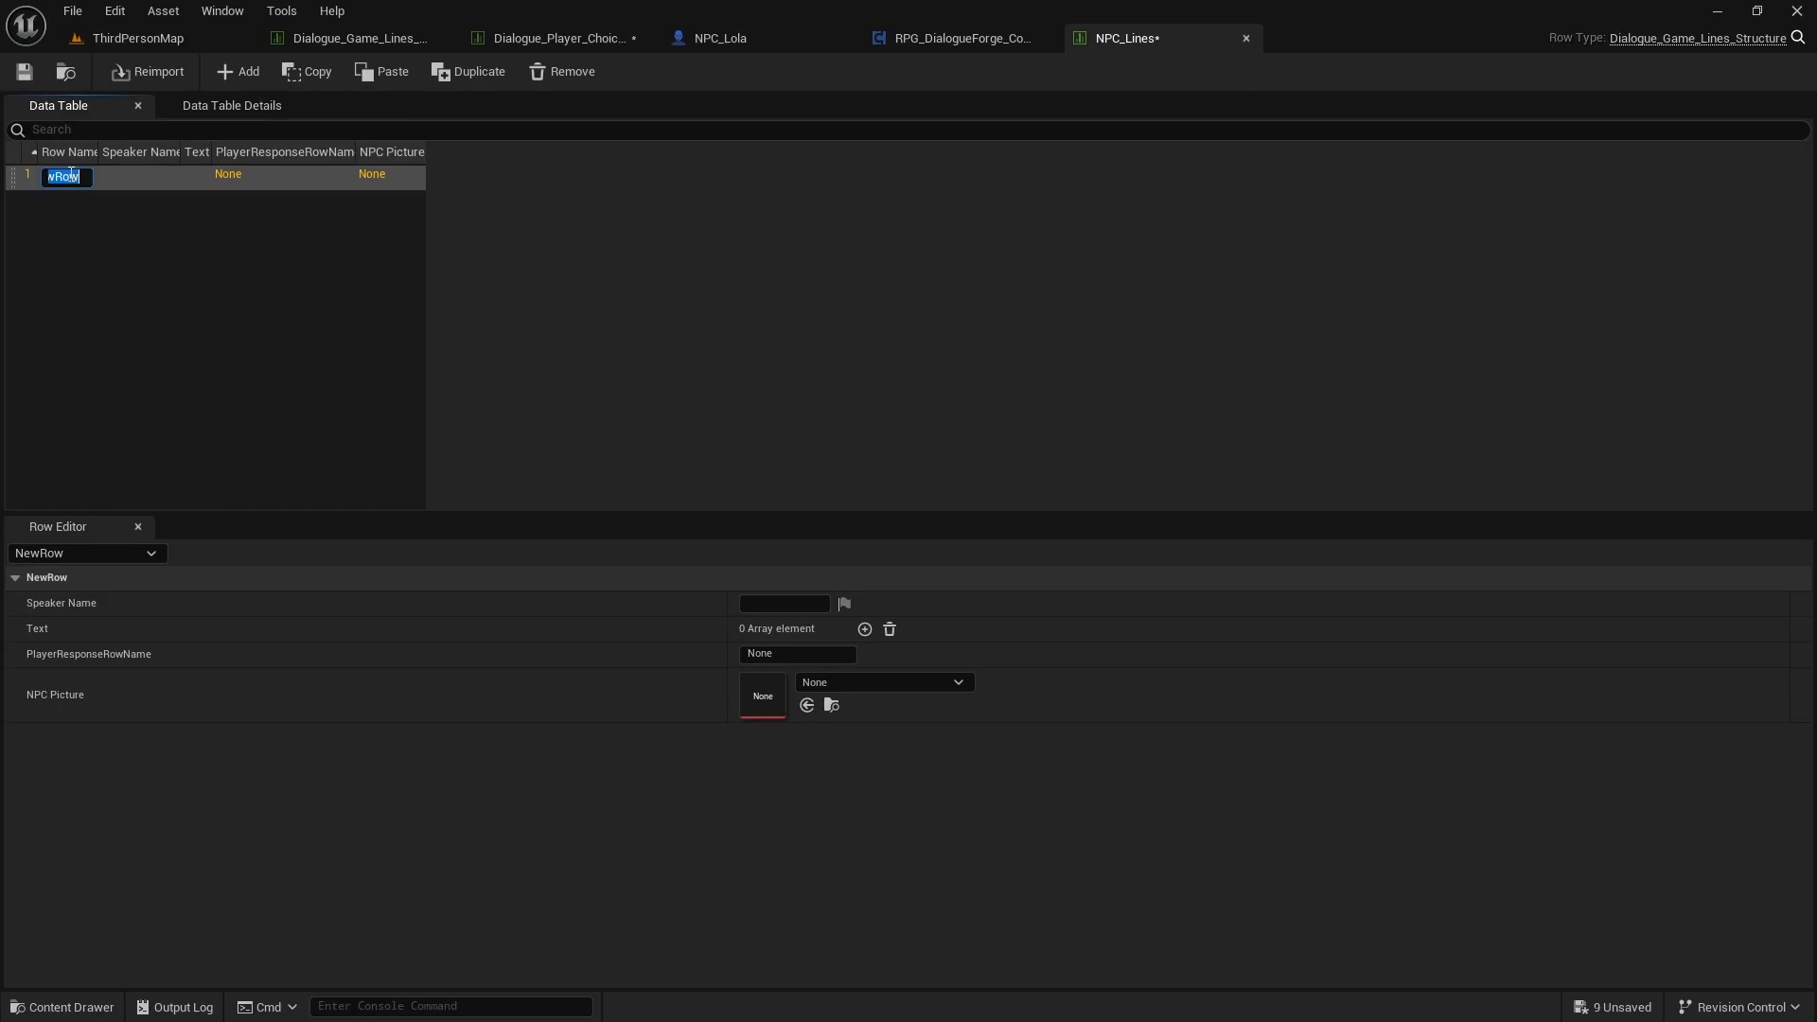
text(1)
key(Return)
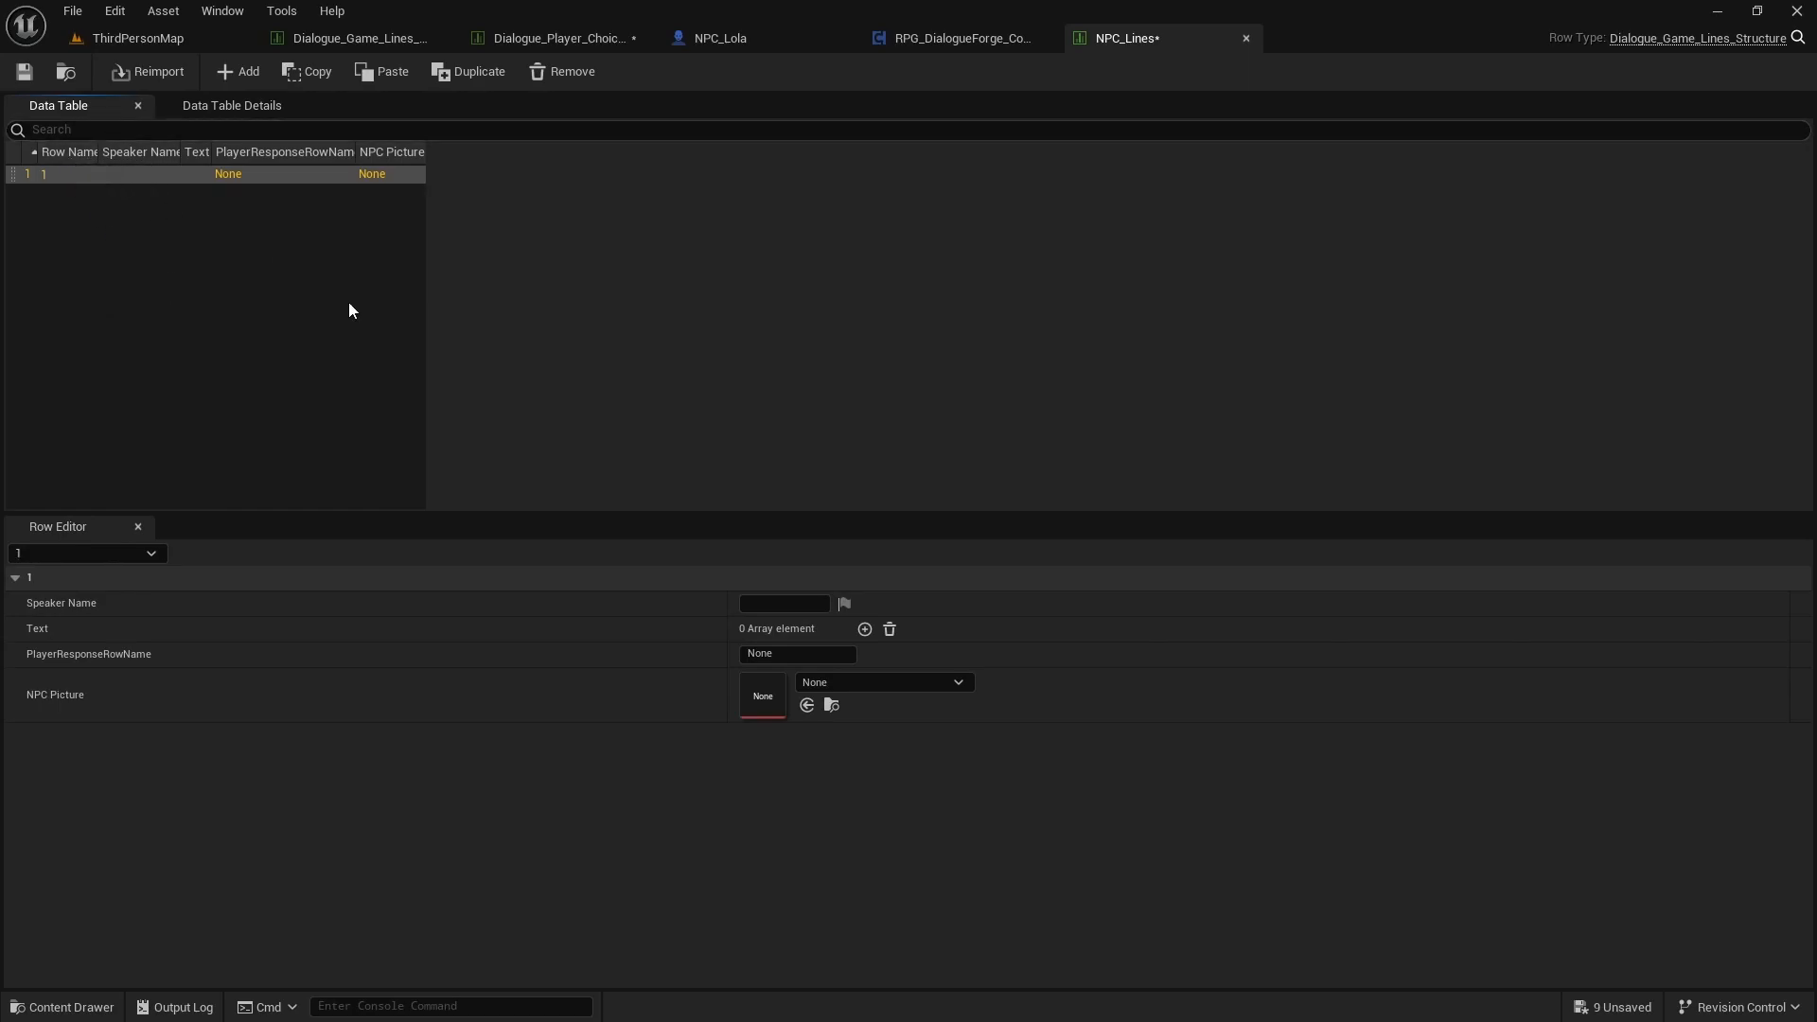
Step: Set the Speaker Name of row 1 to Lola
click(783, 604)
text(Lola)
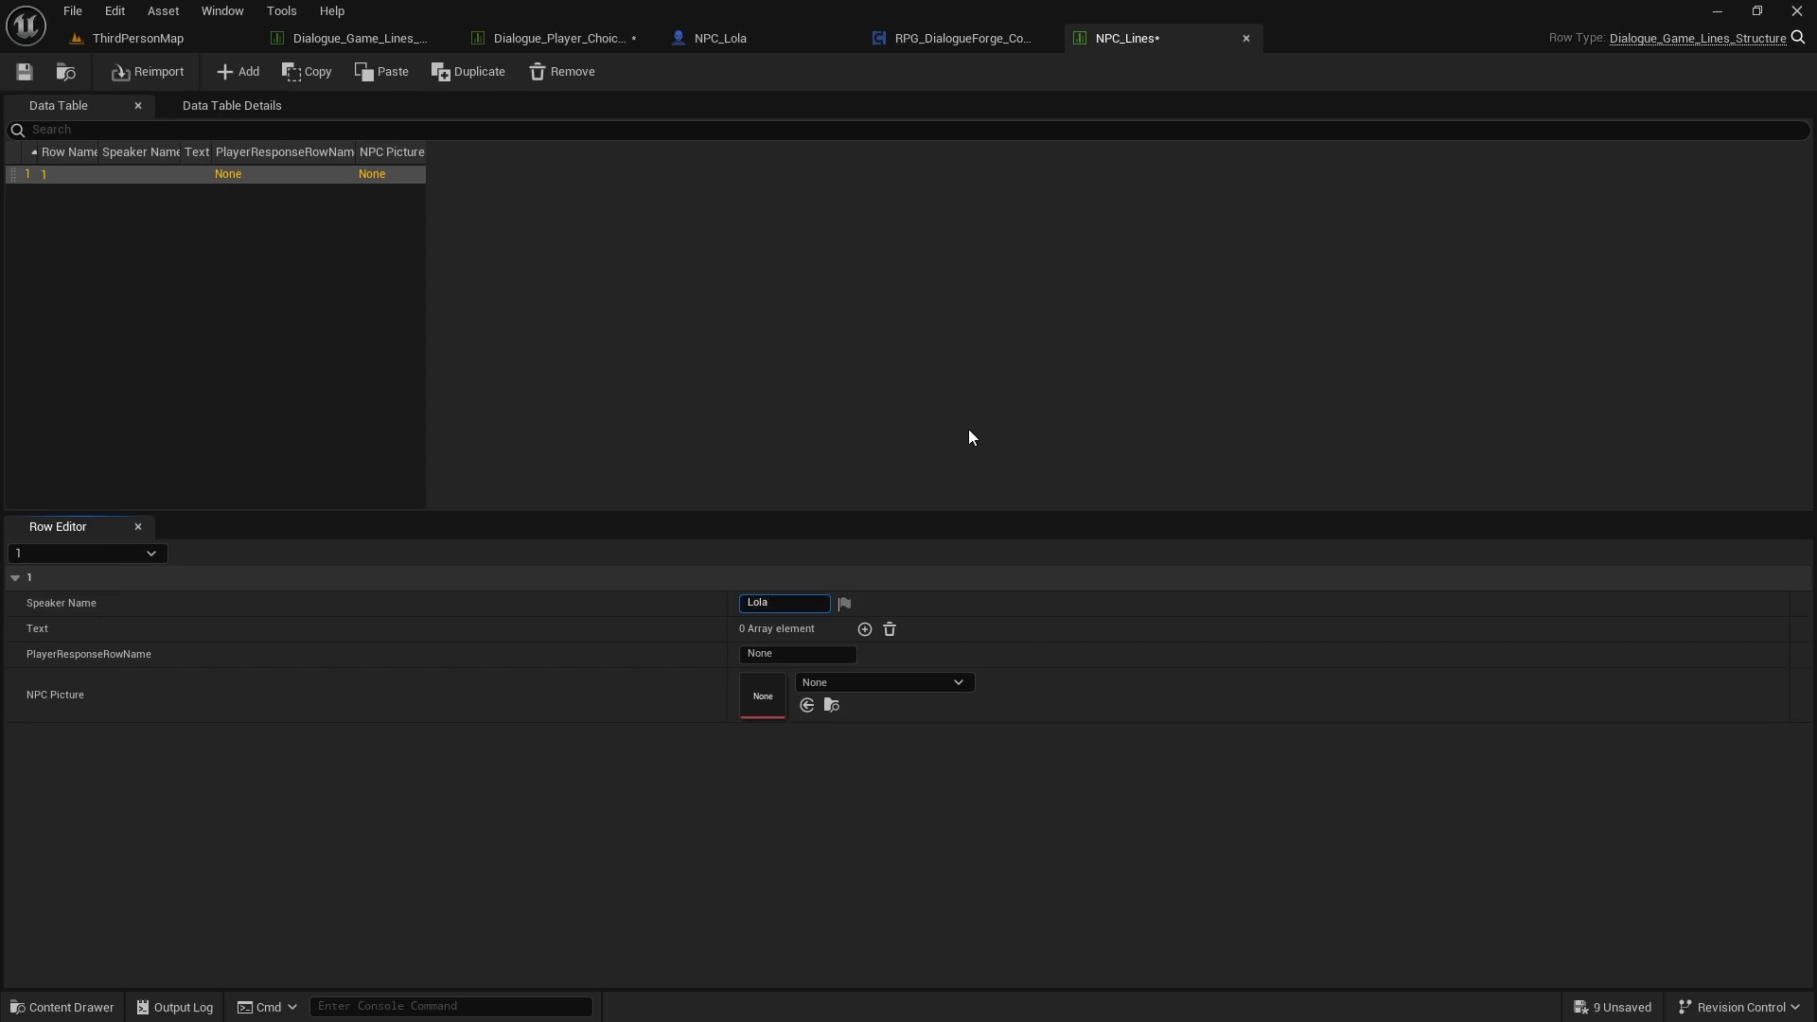
key(Return)
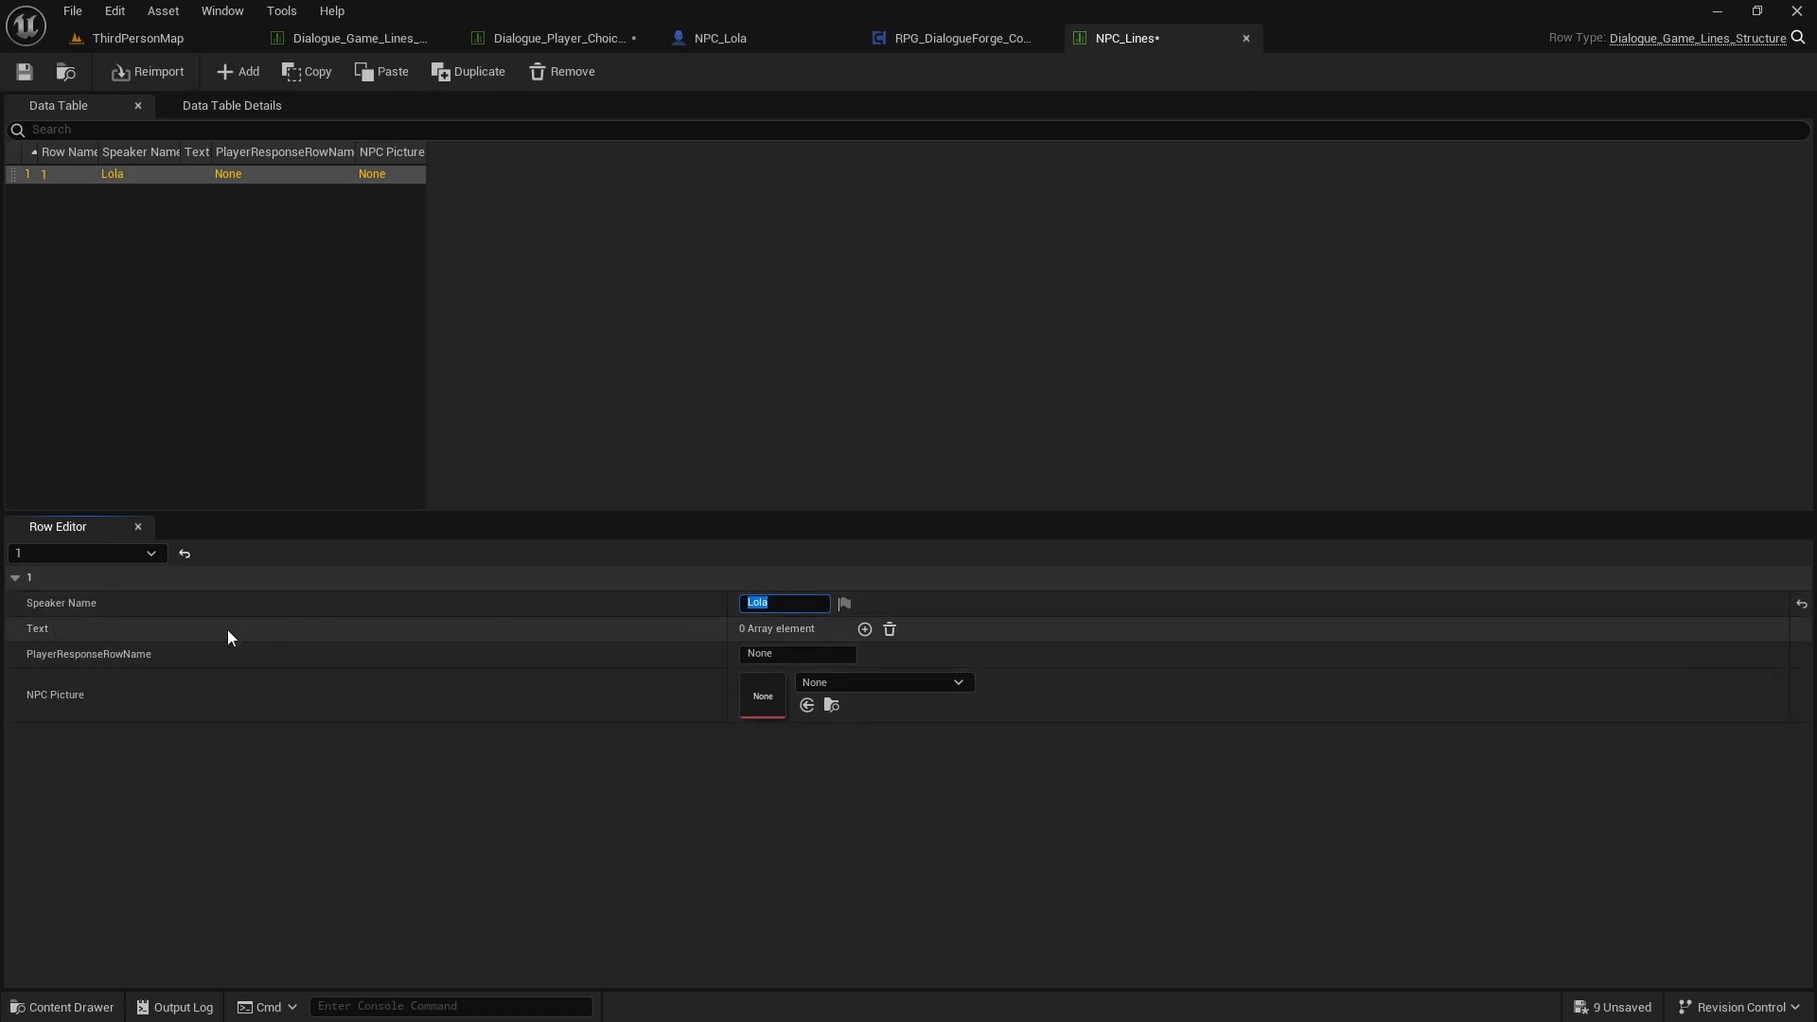
Step: Add one Text element to row 1 reading "Hello there, my name is Lola."
click(864, 629)
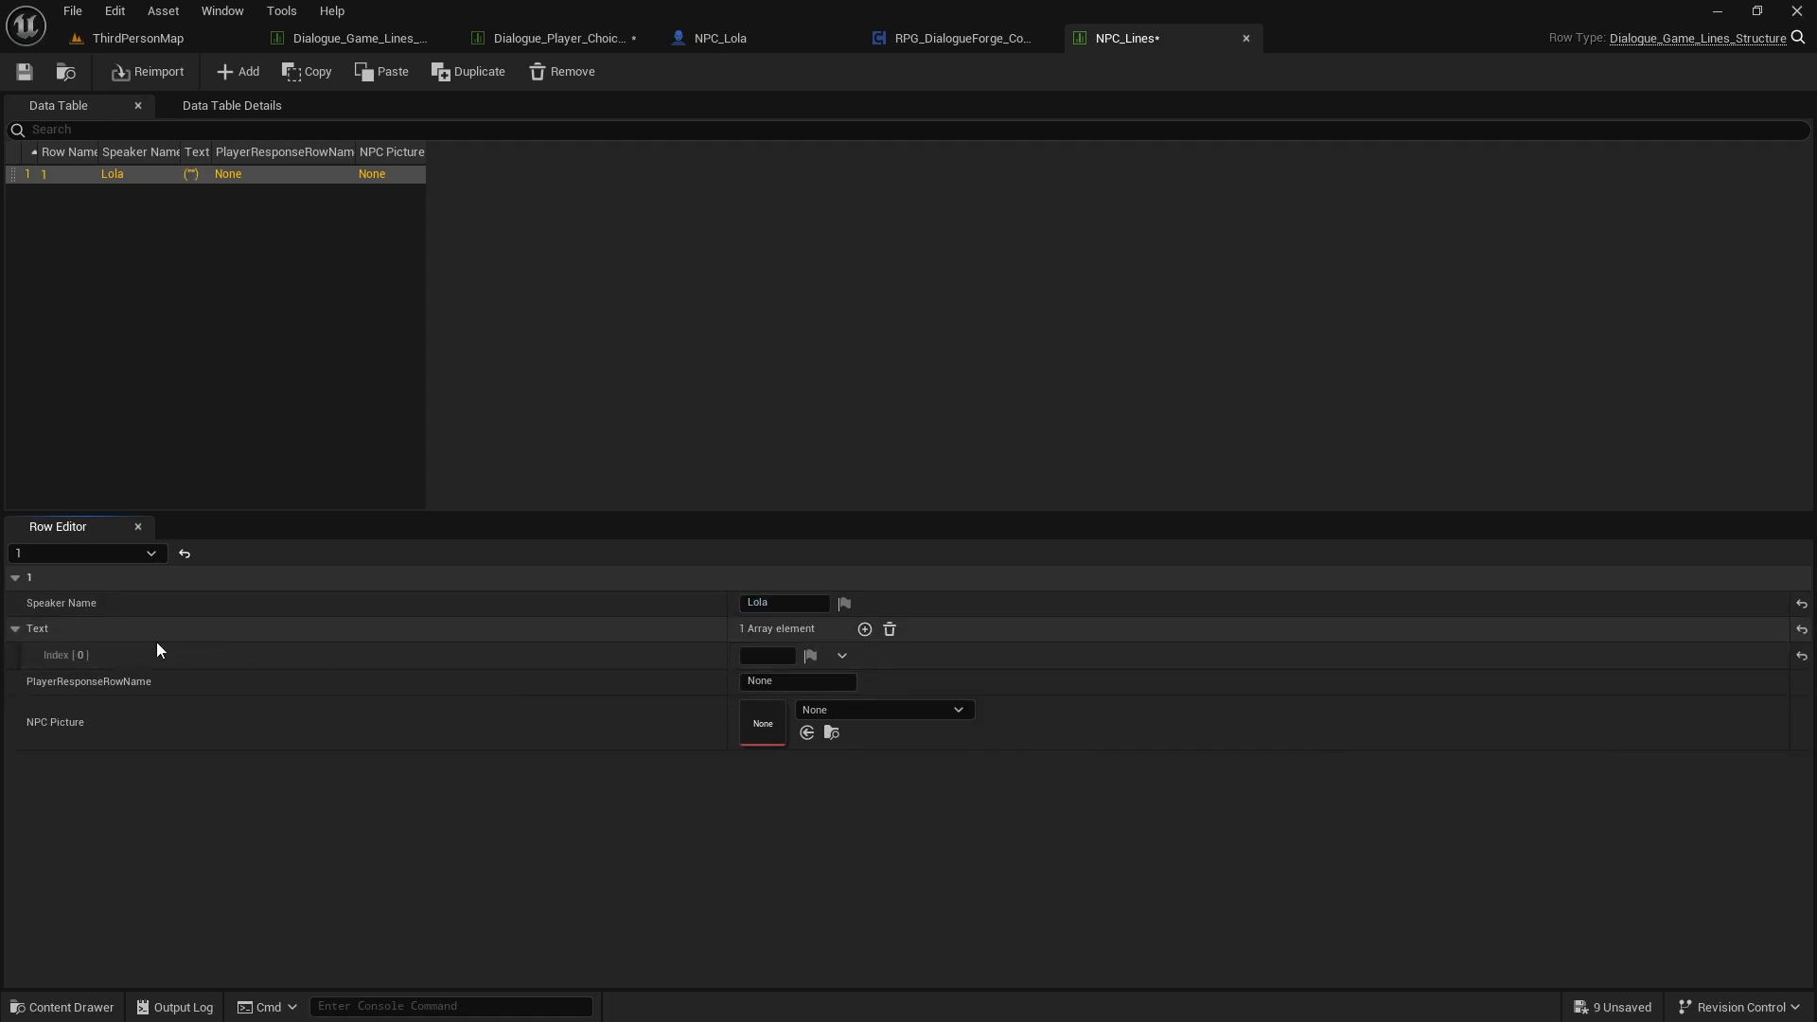
click(775, 653)
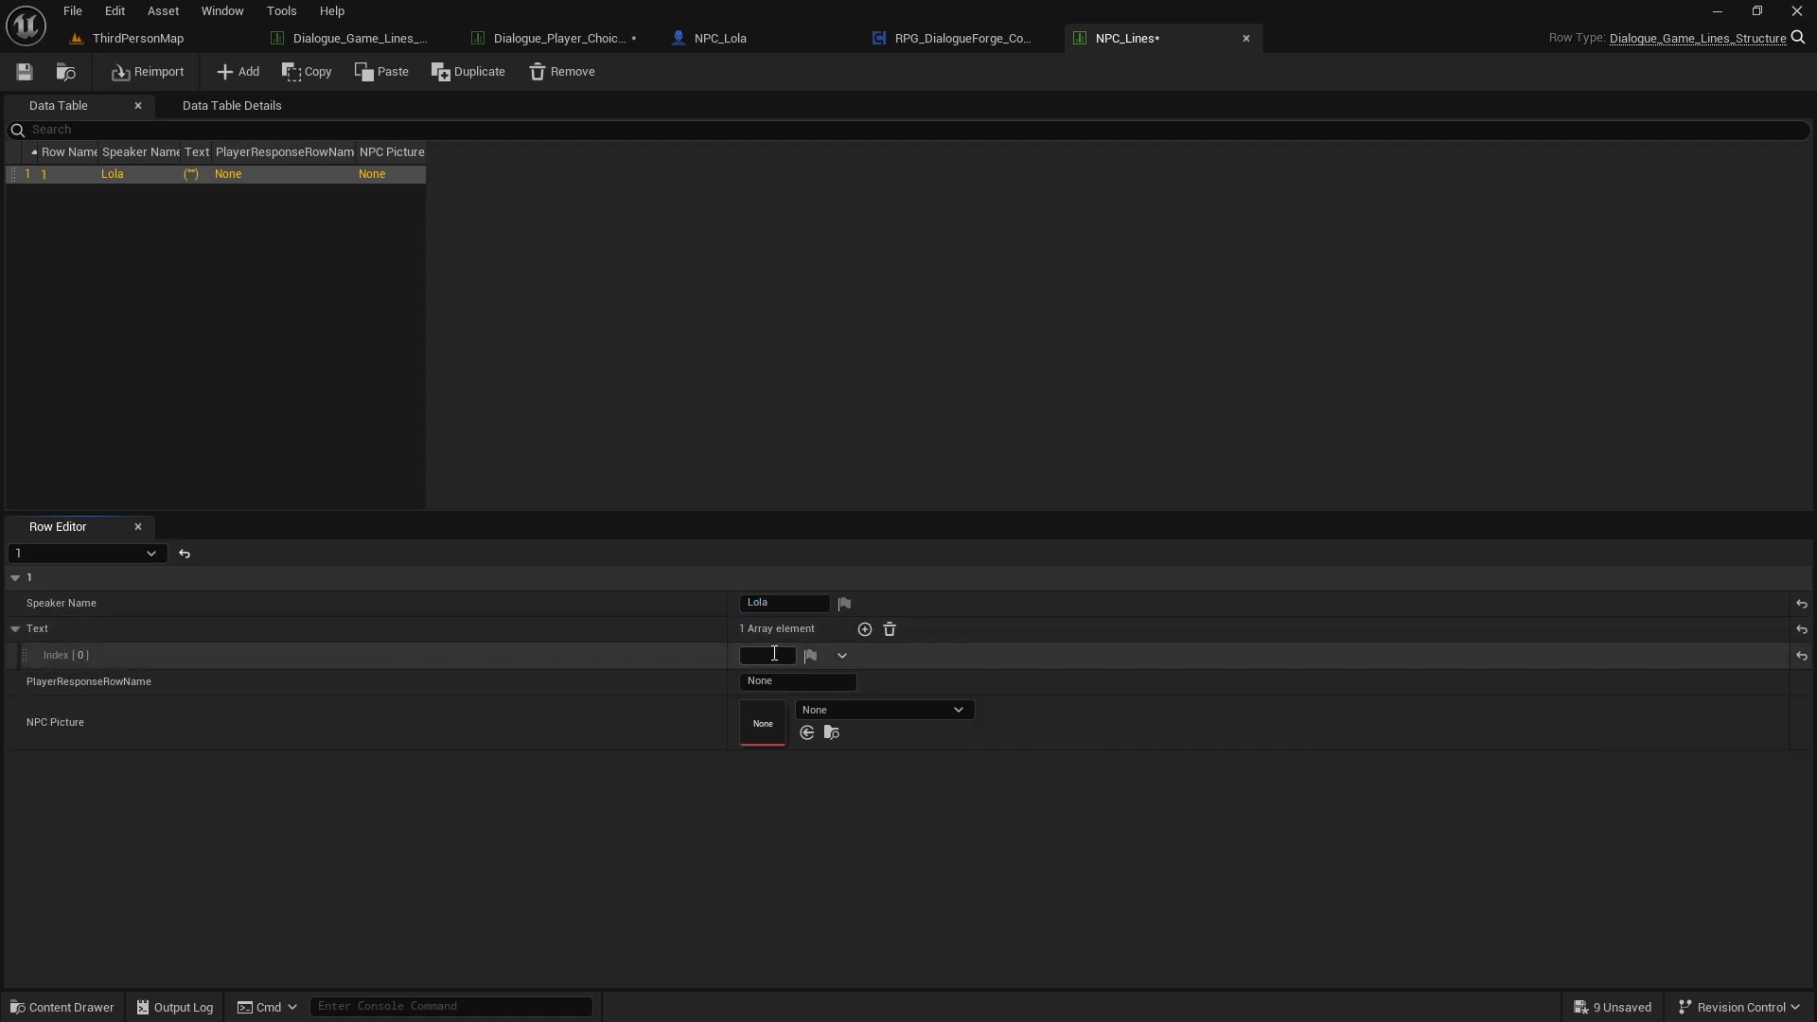
text(Hello there My)
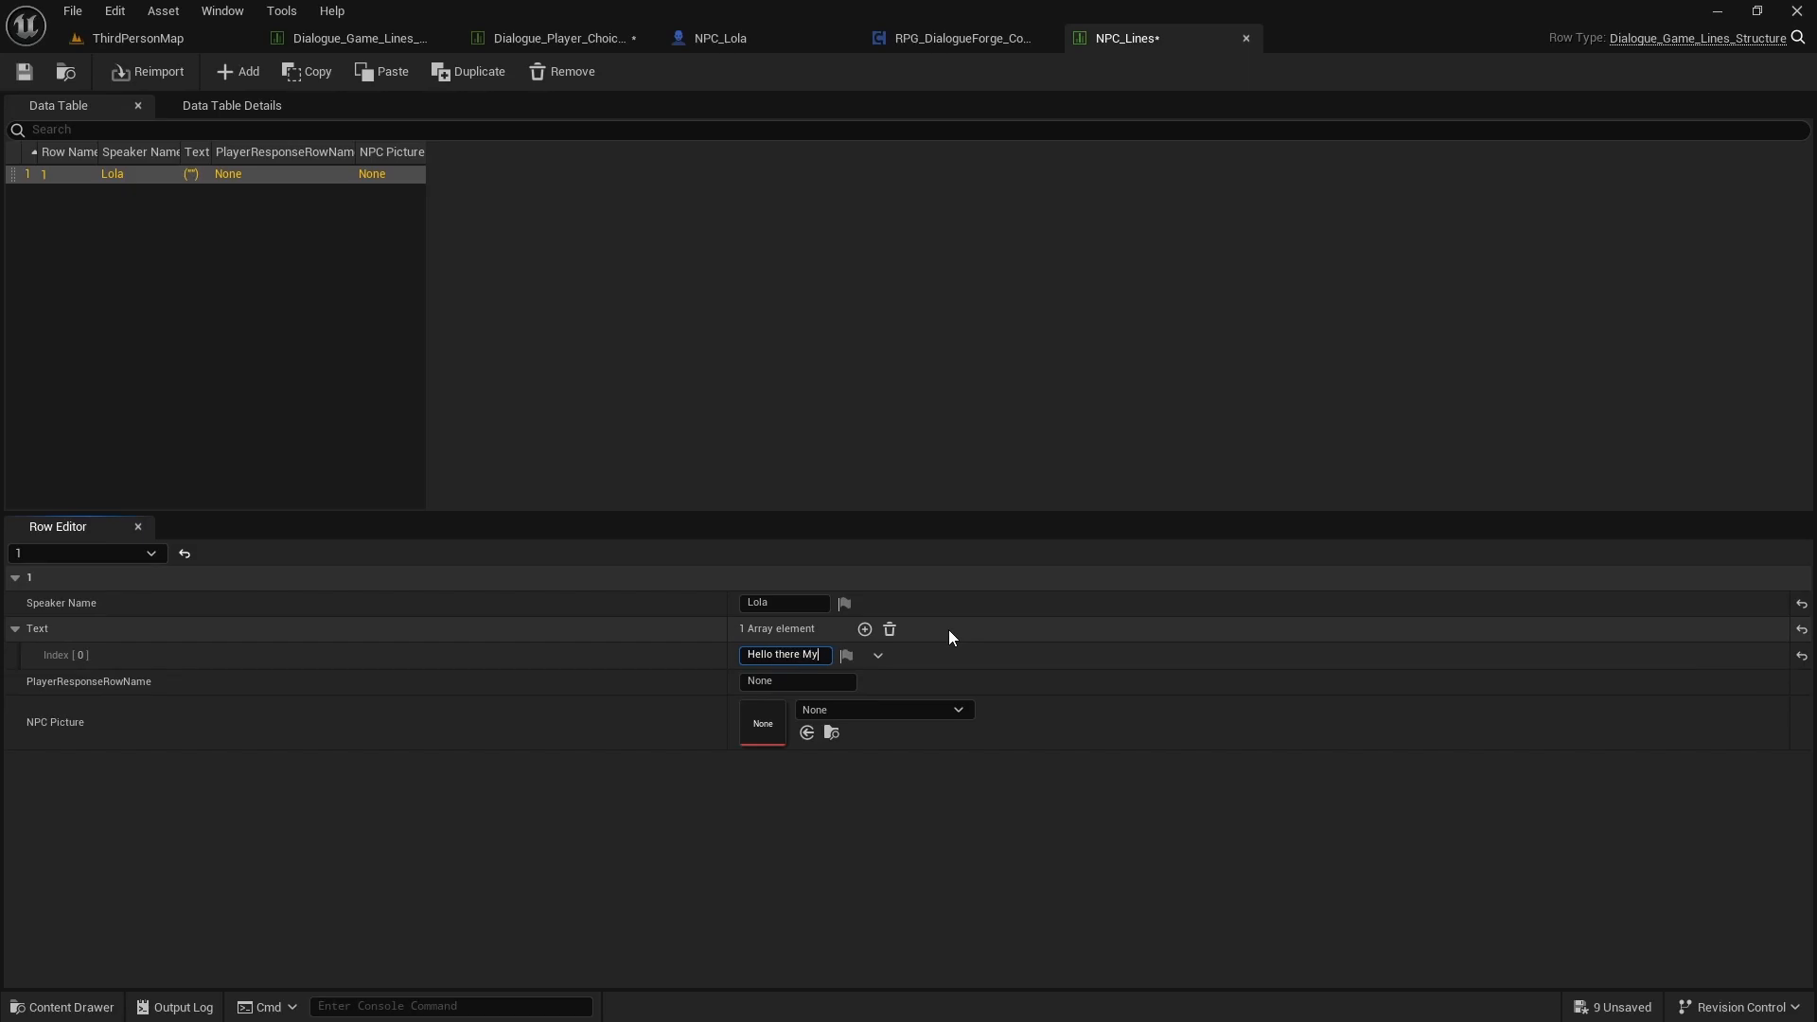
key(BackSpace)
key(BackSpace)
key(BackSpace)
text(, my name is Lola.)
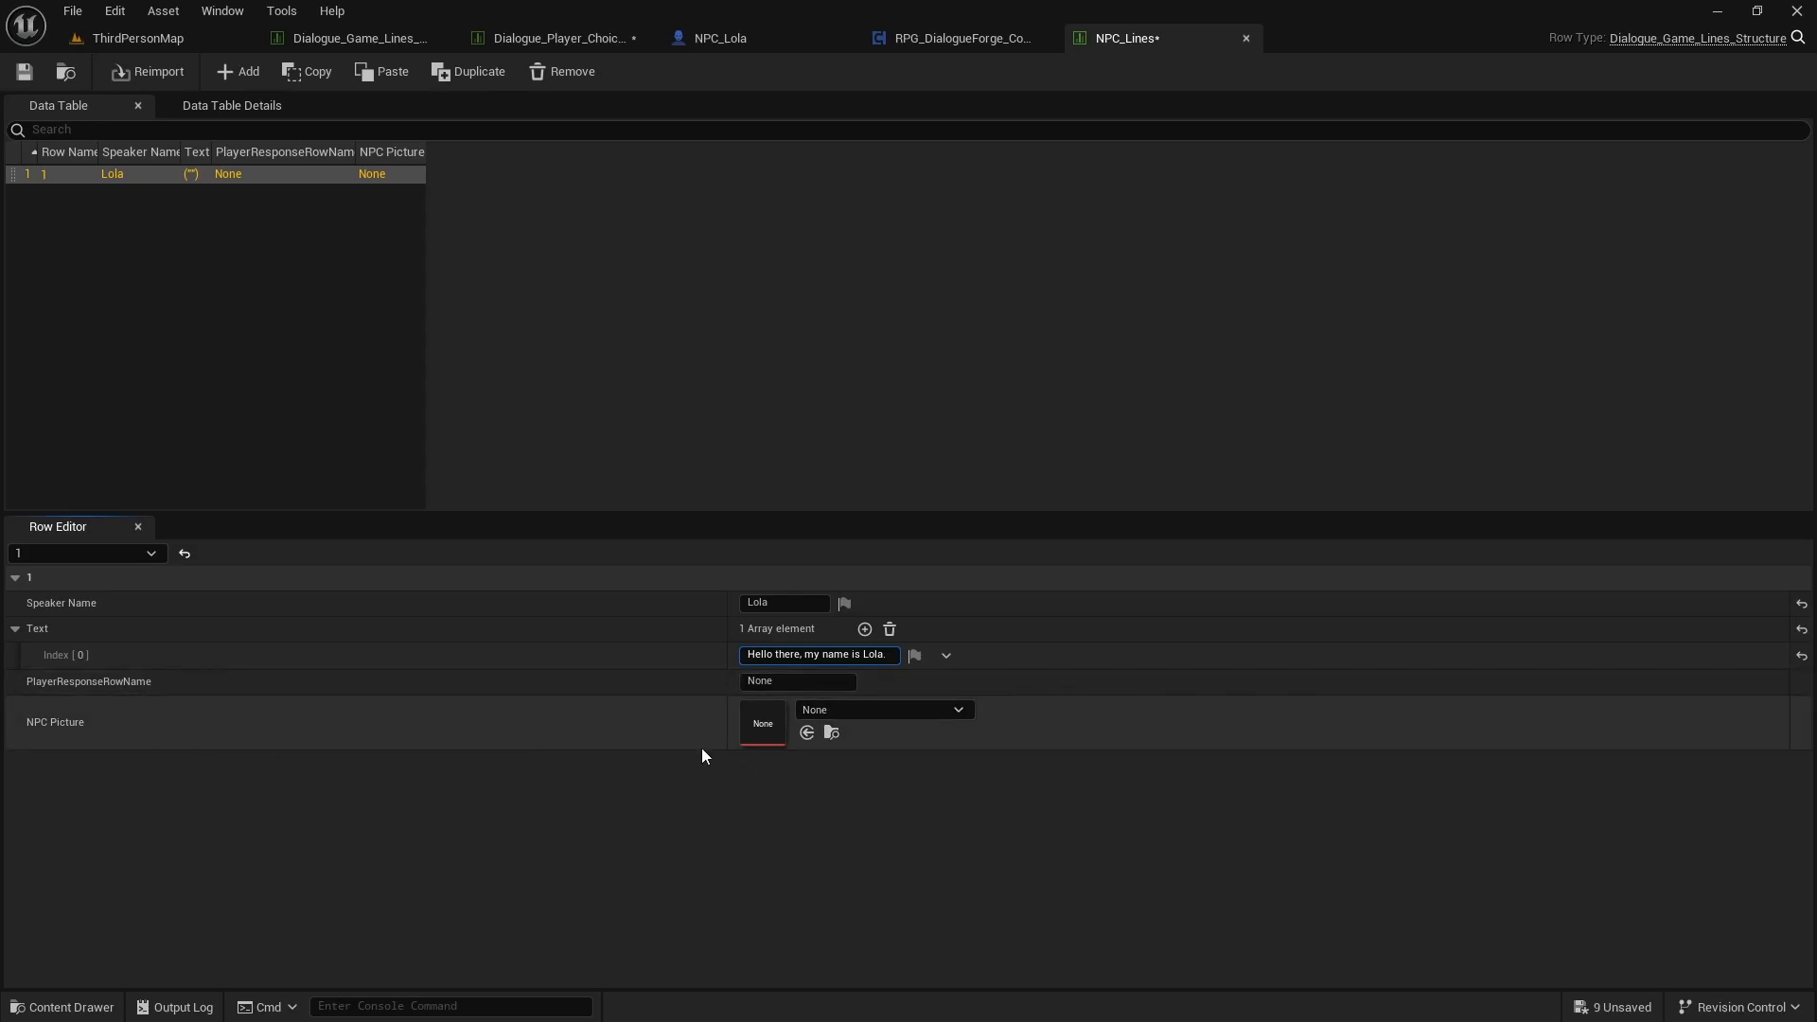
Step: Locate the character images through the player choice table's picture and assign T_Example_Character_Image_02 as the NPC Picture of row 1 in NPC_Lines
click(72, 1007)
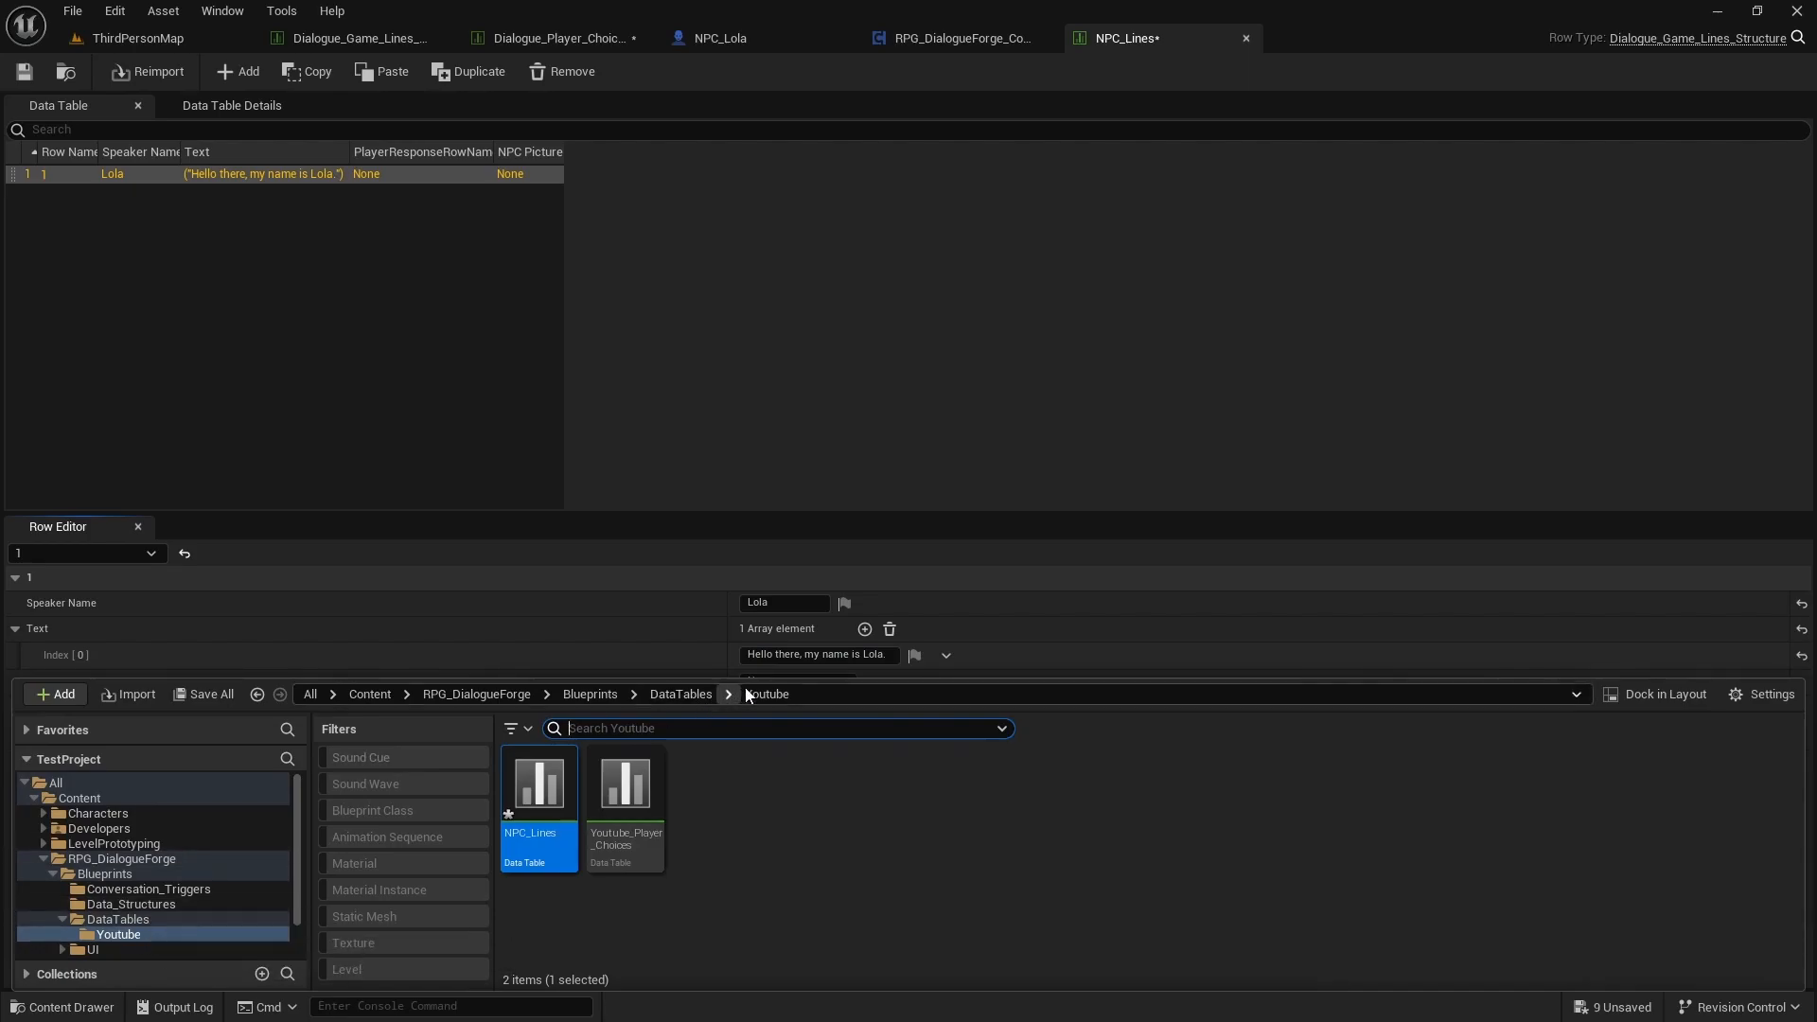
click(1026, 38)
click(560, 38)
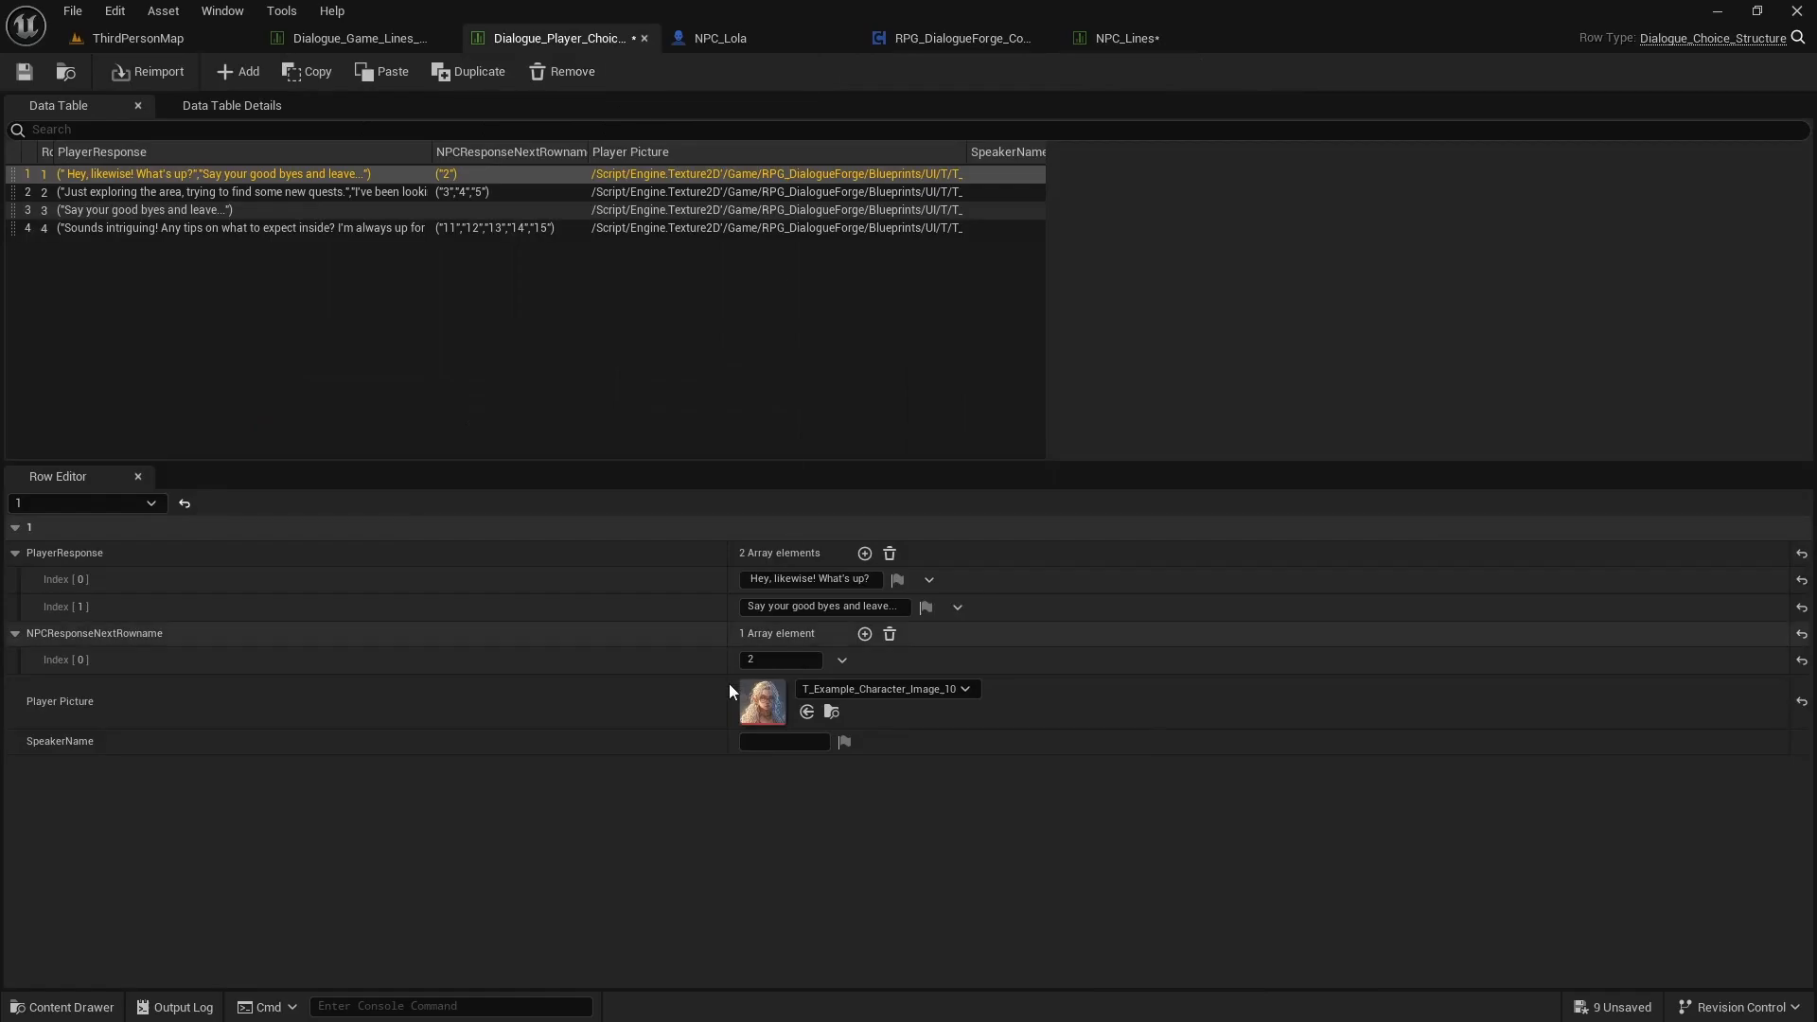
click(832, 712)
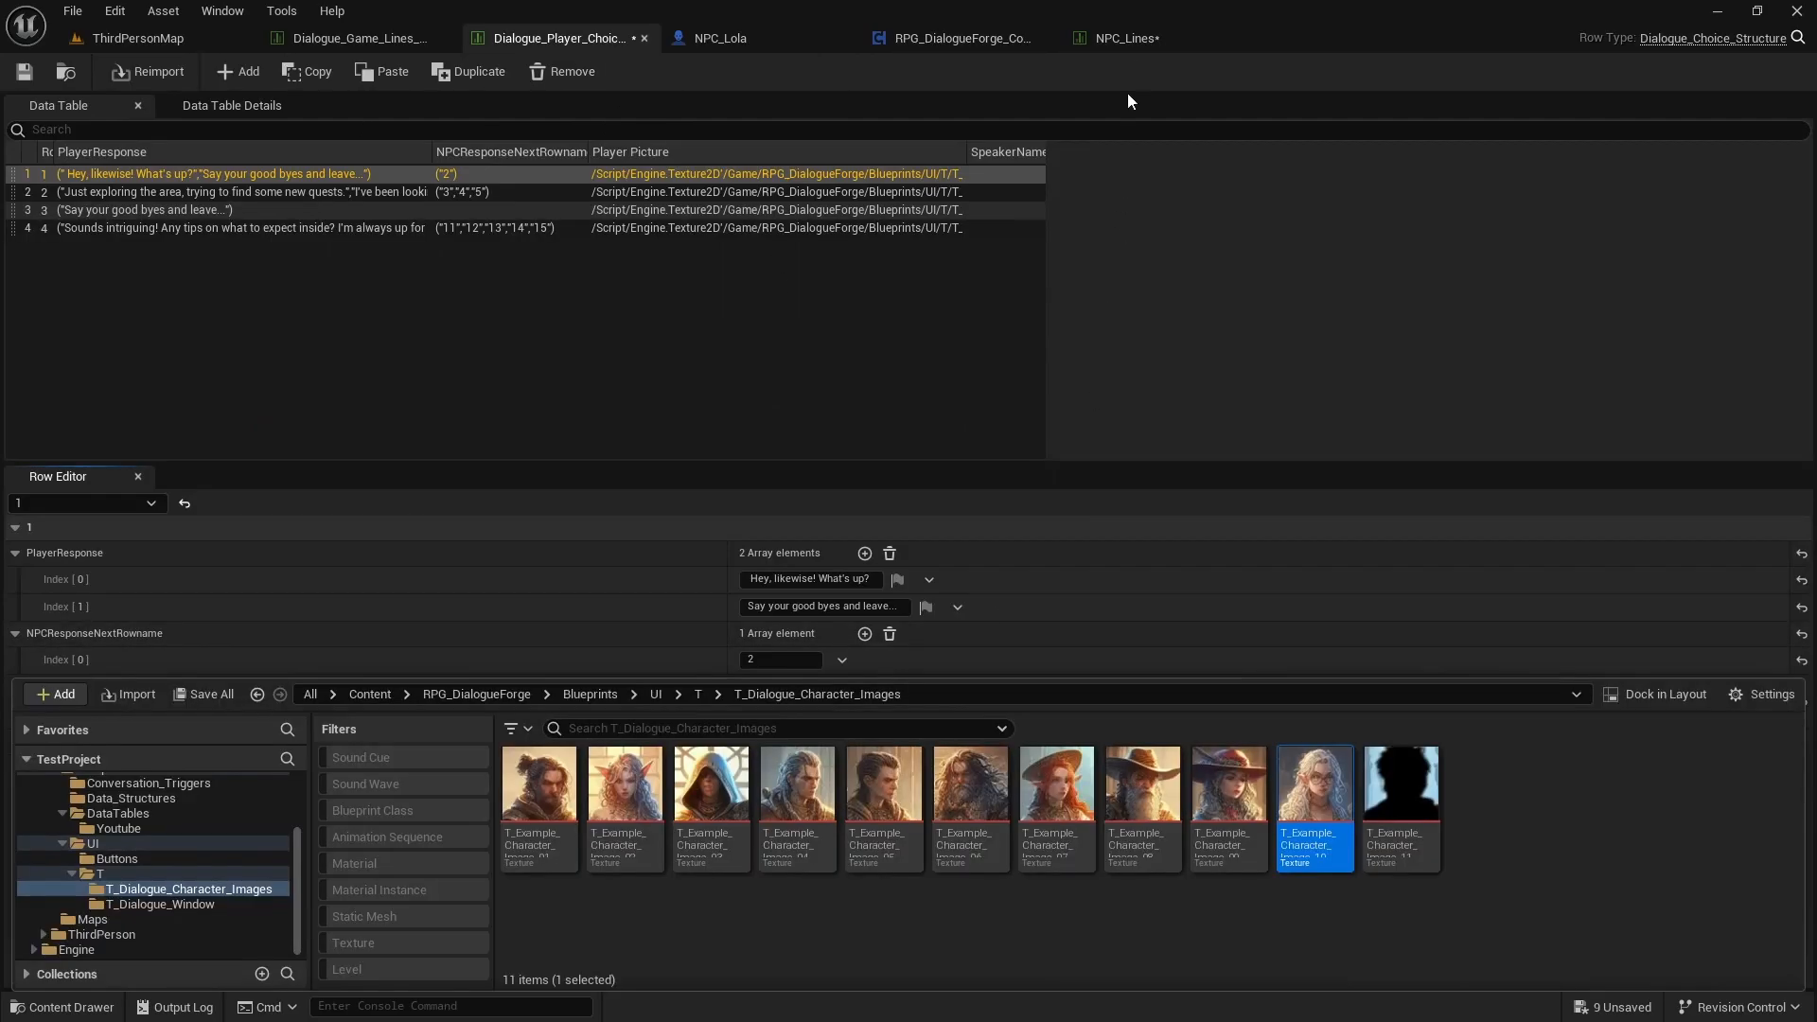
click(1114, 40)
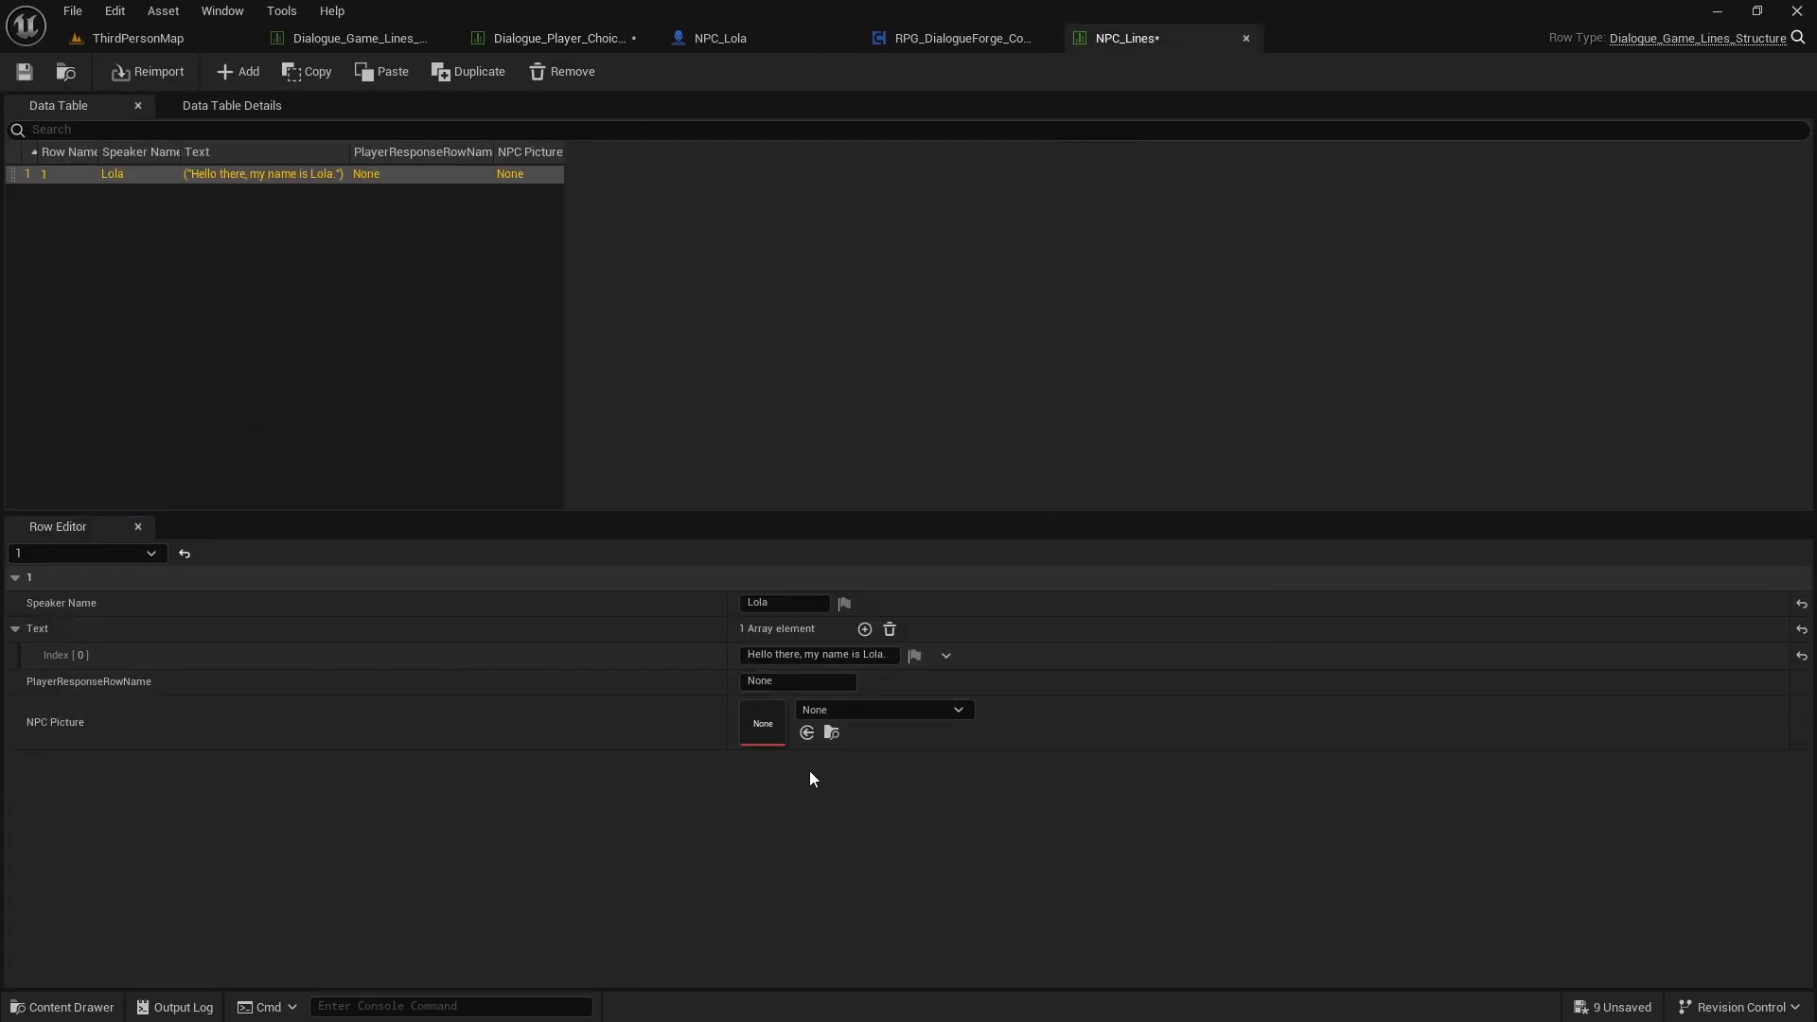
click(806, 733)
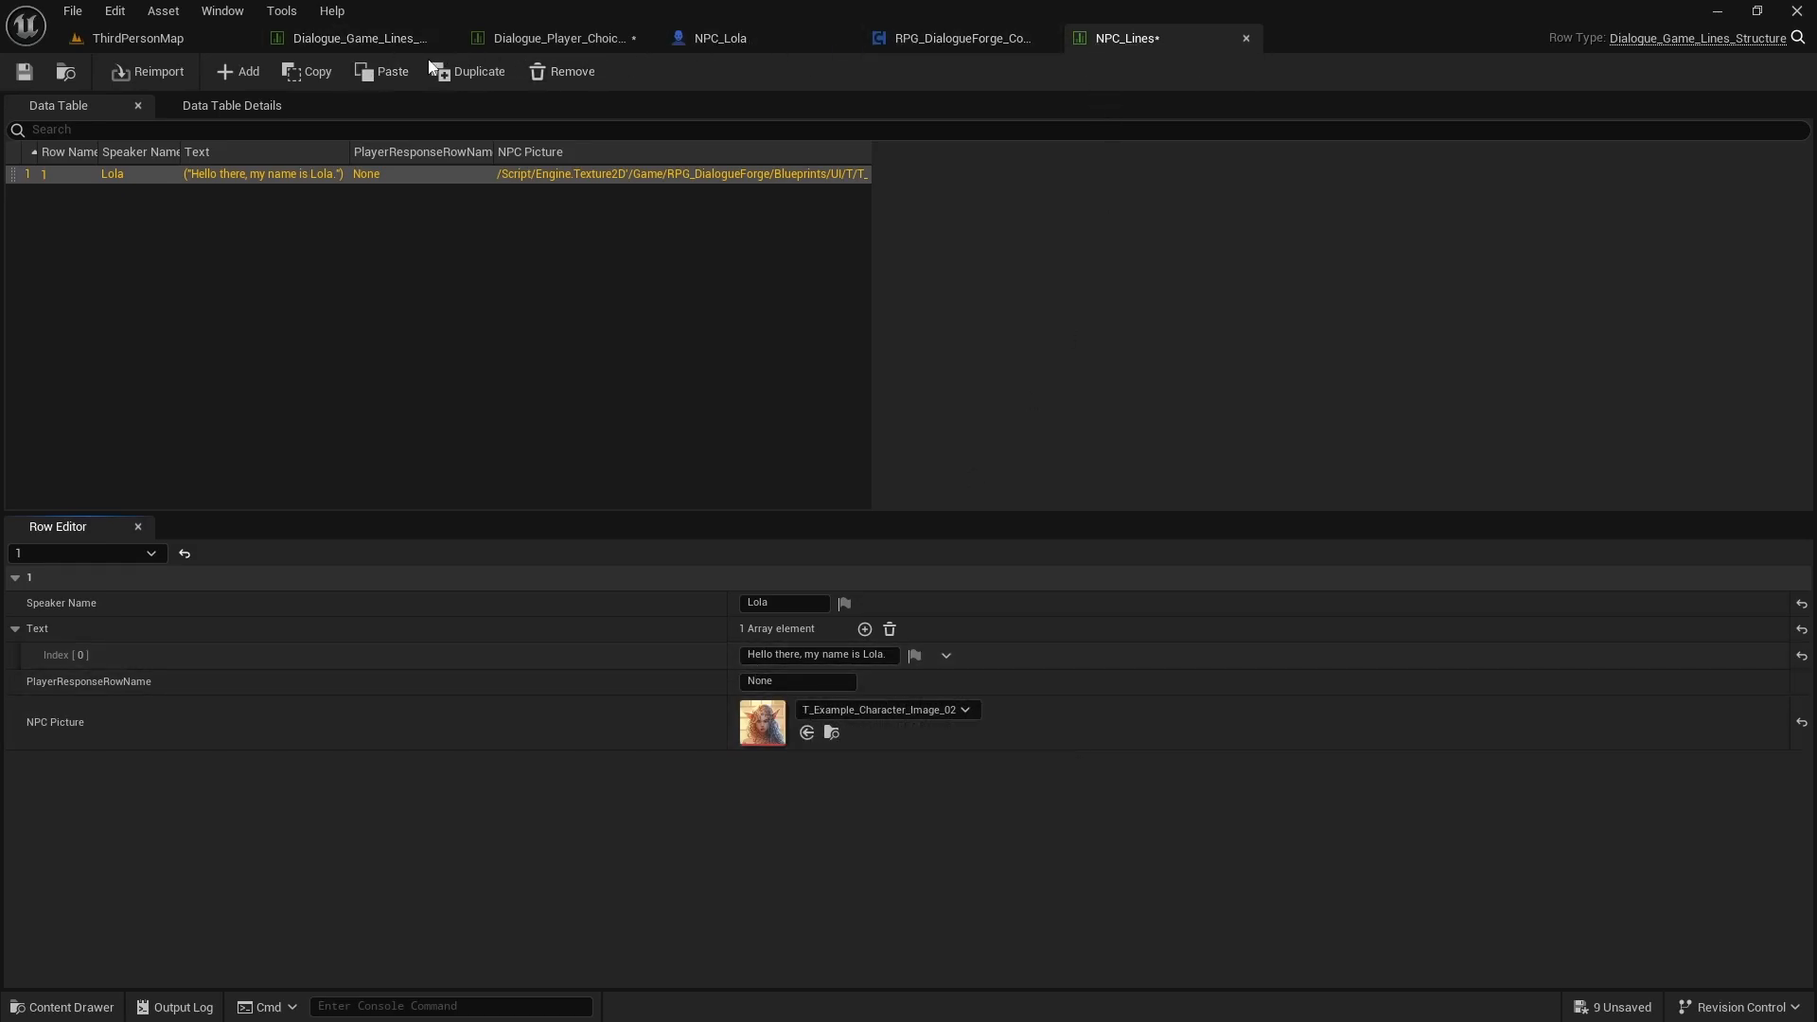
Step: Open the Youtube_Player_Choices data table from the Youtube folder, keeping it open while returning to NPC_Lines
click(66, 73)
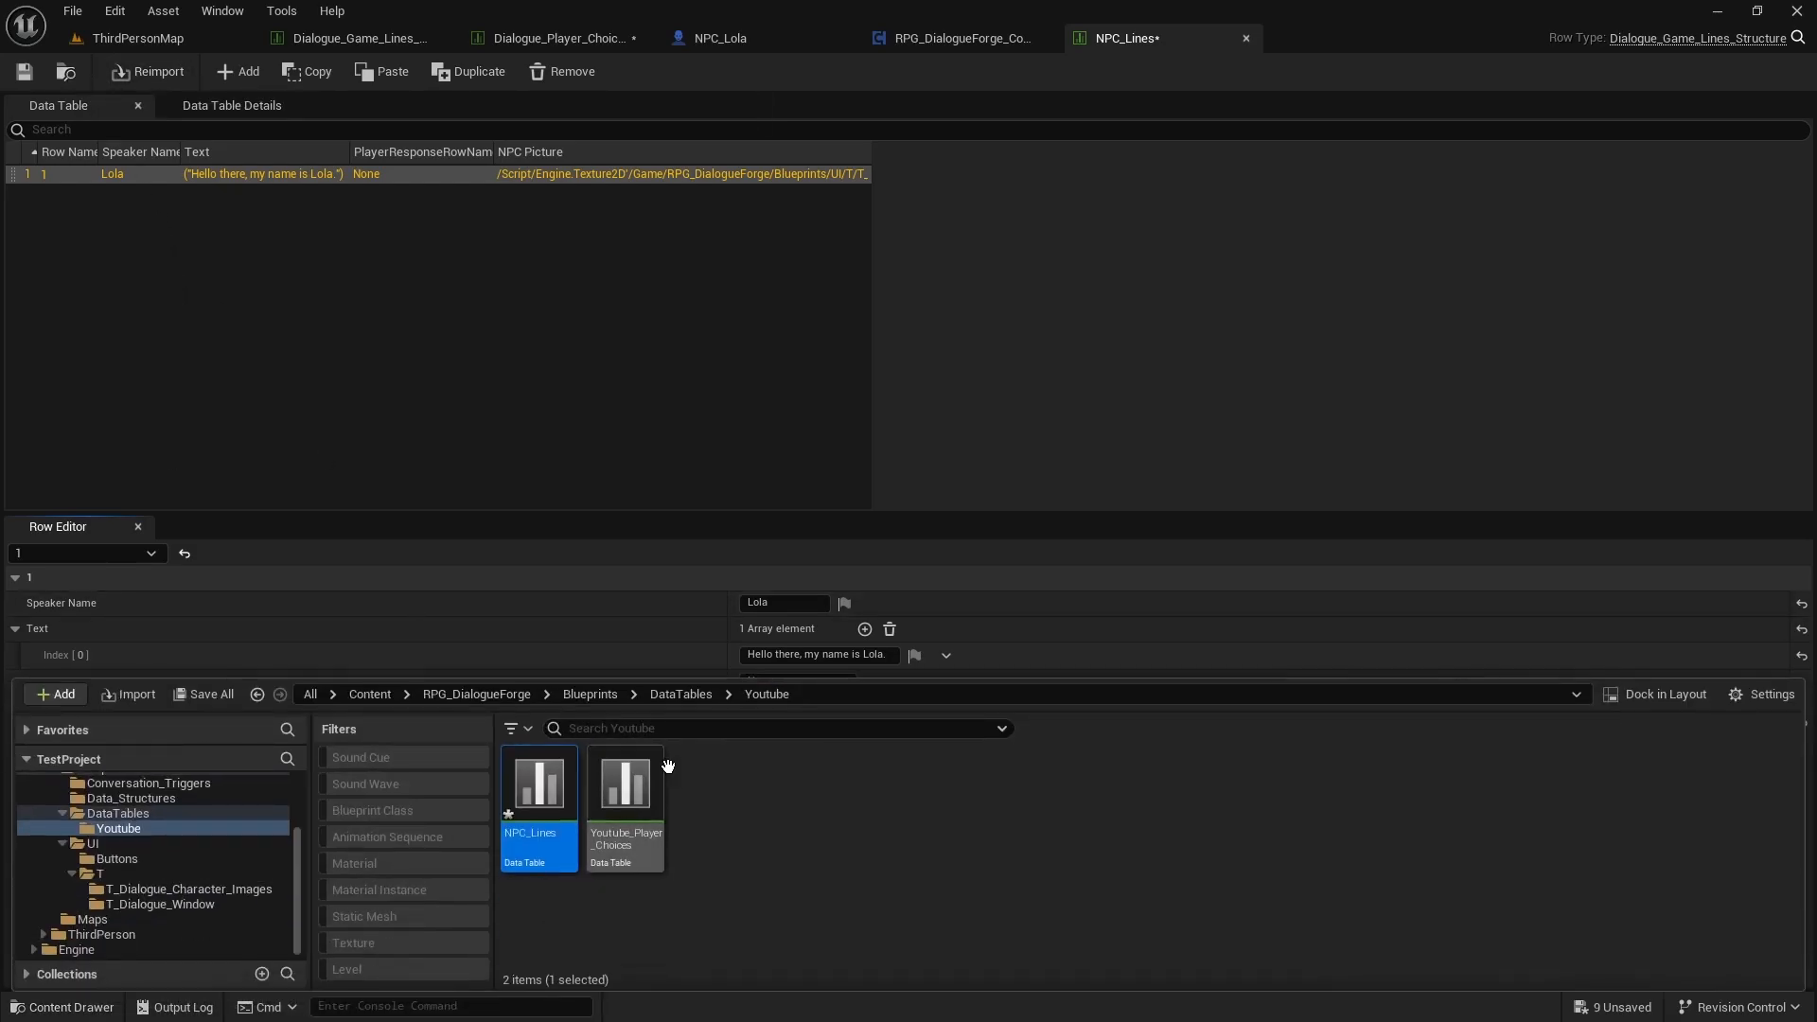
double_click(636, 813)
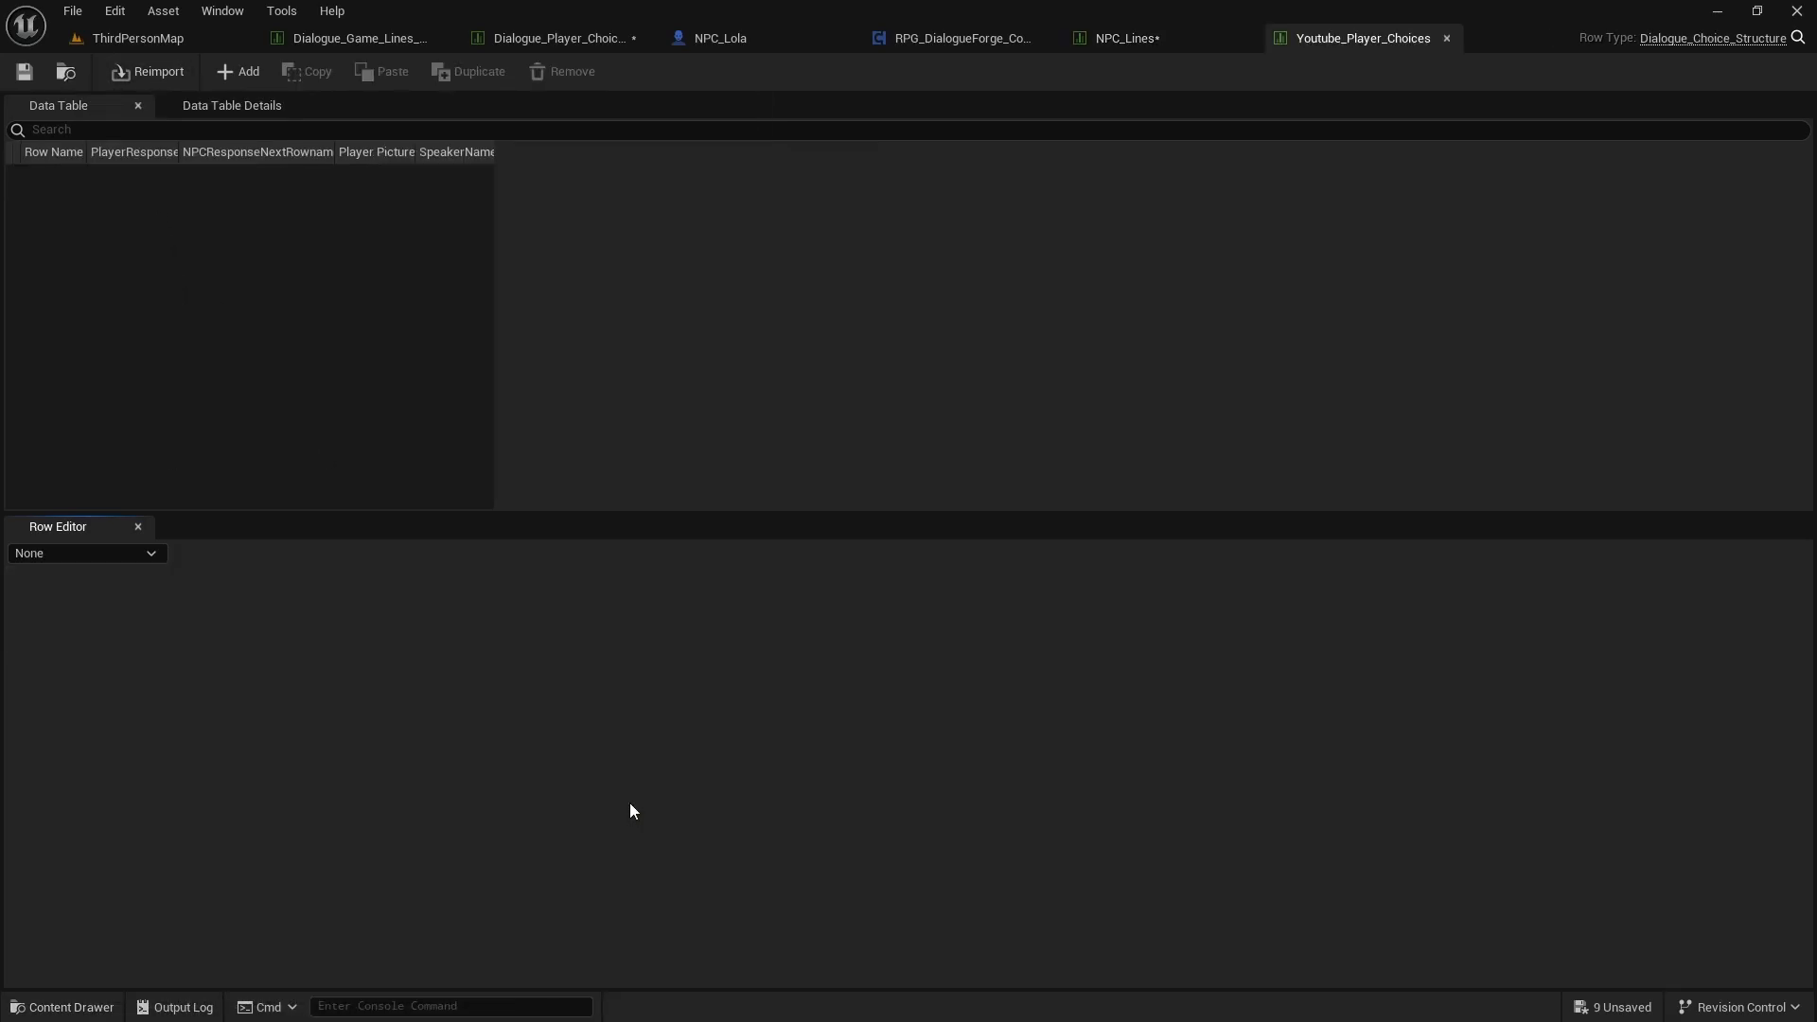
click(1136, 38)
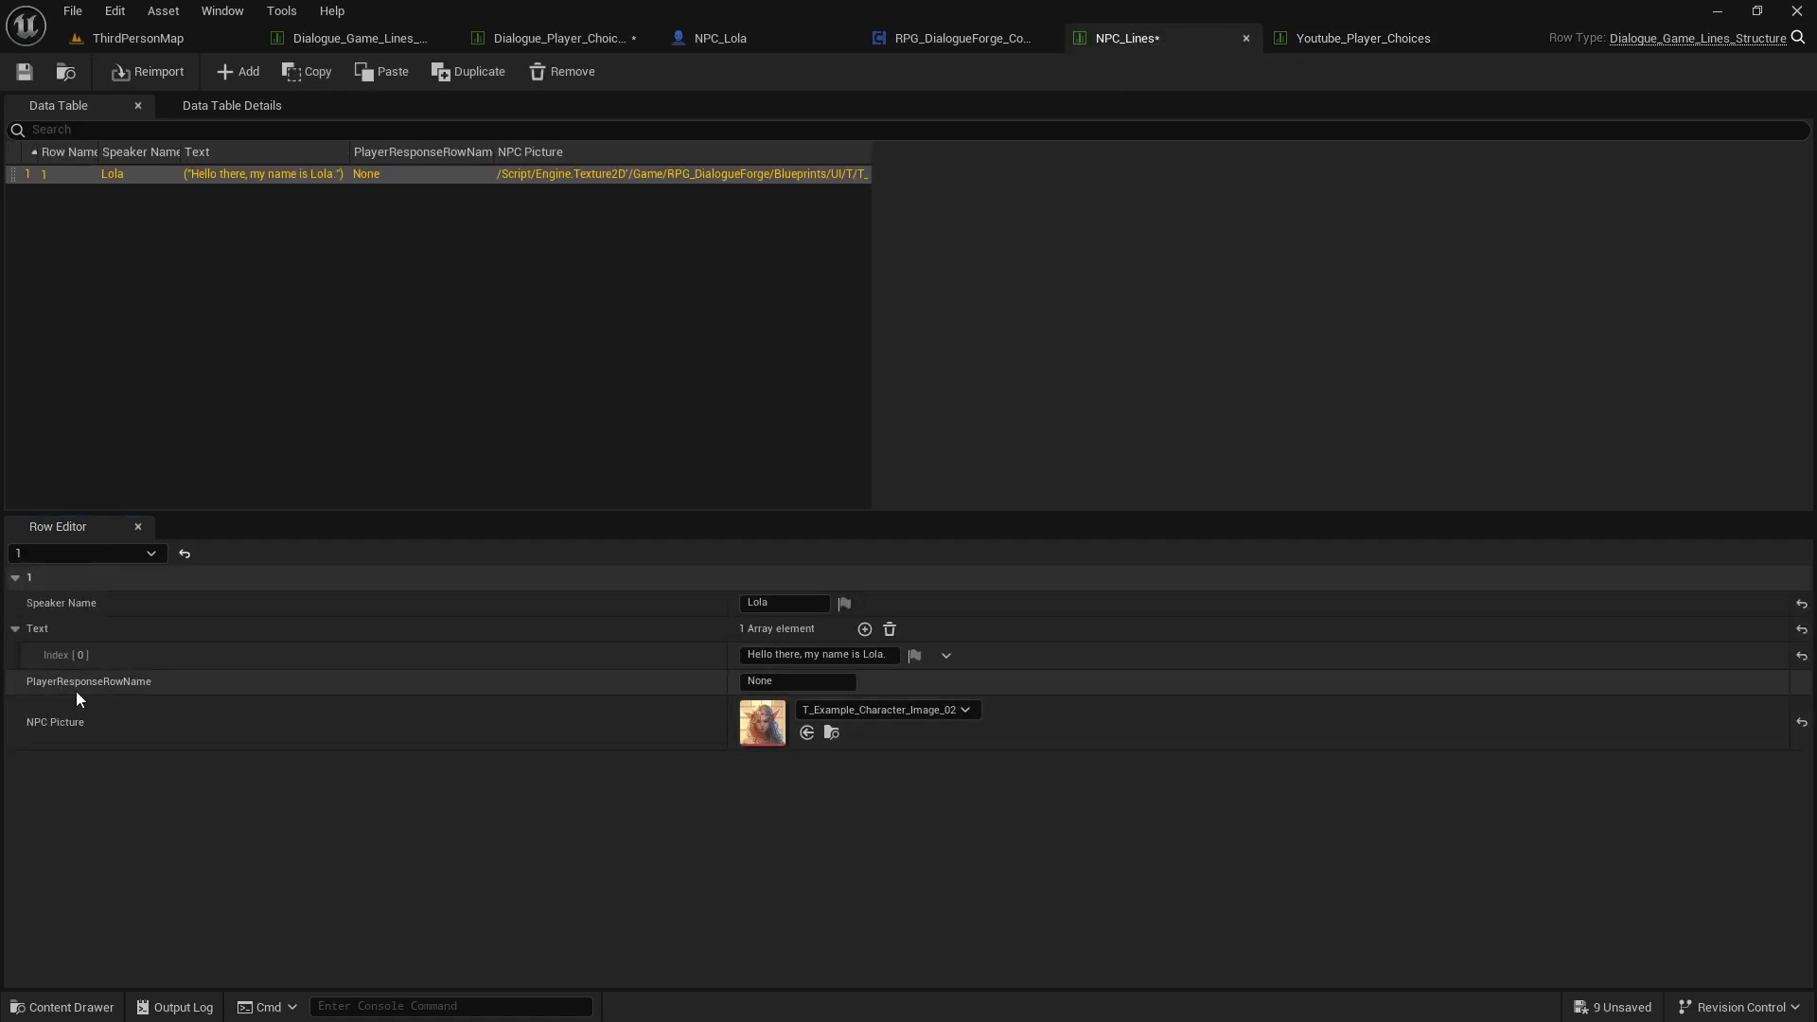
Step: Add a row named 1 to the Youtube_Player_Choices data table
click(1395, 38)
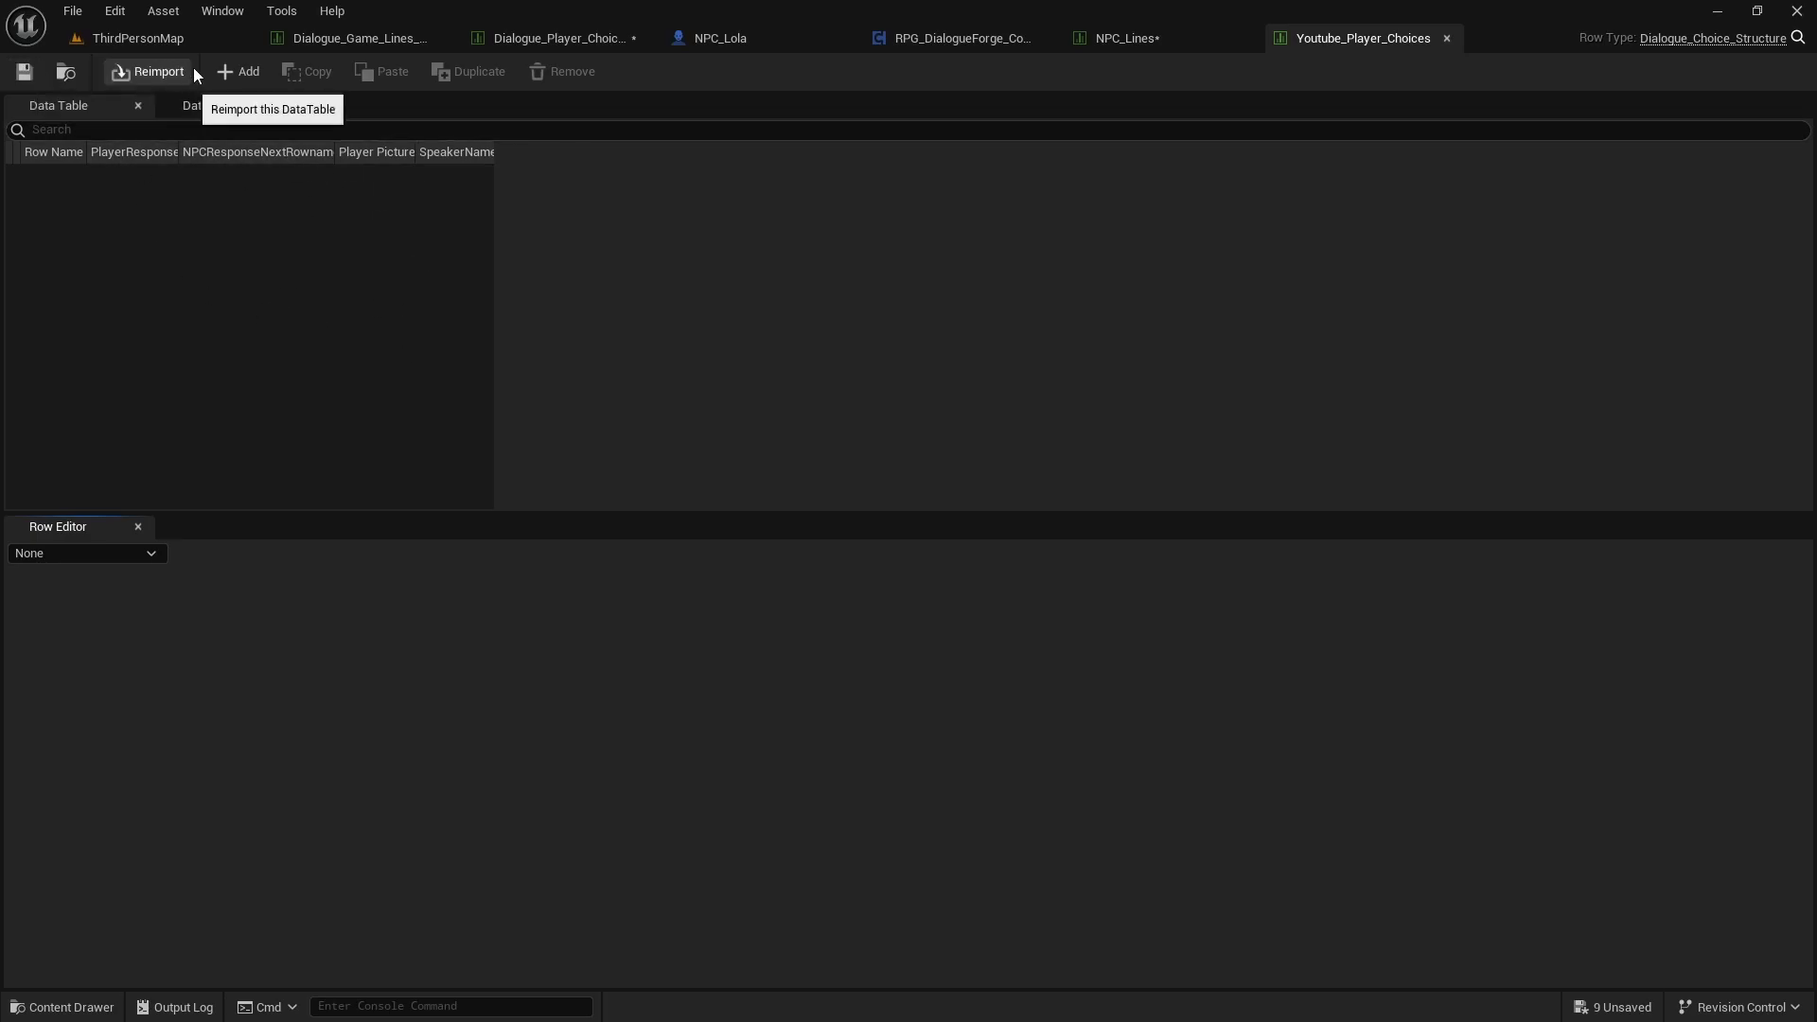
click(235, 72)
double_click(70, 174)
text(1)
key(Return)
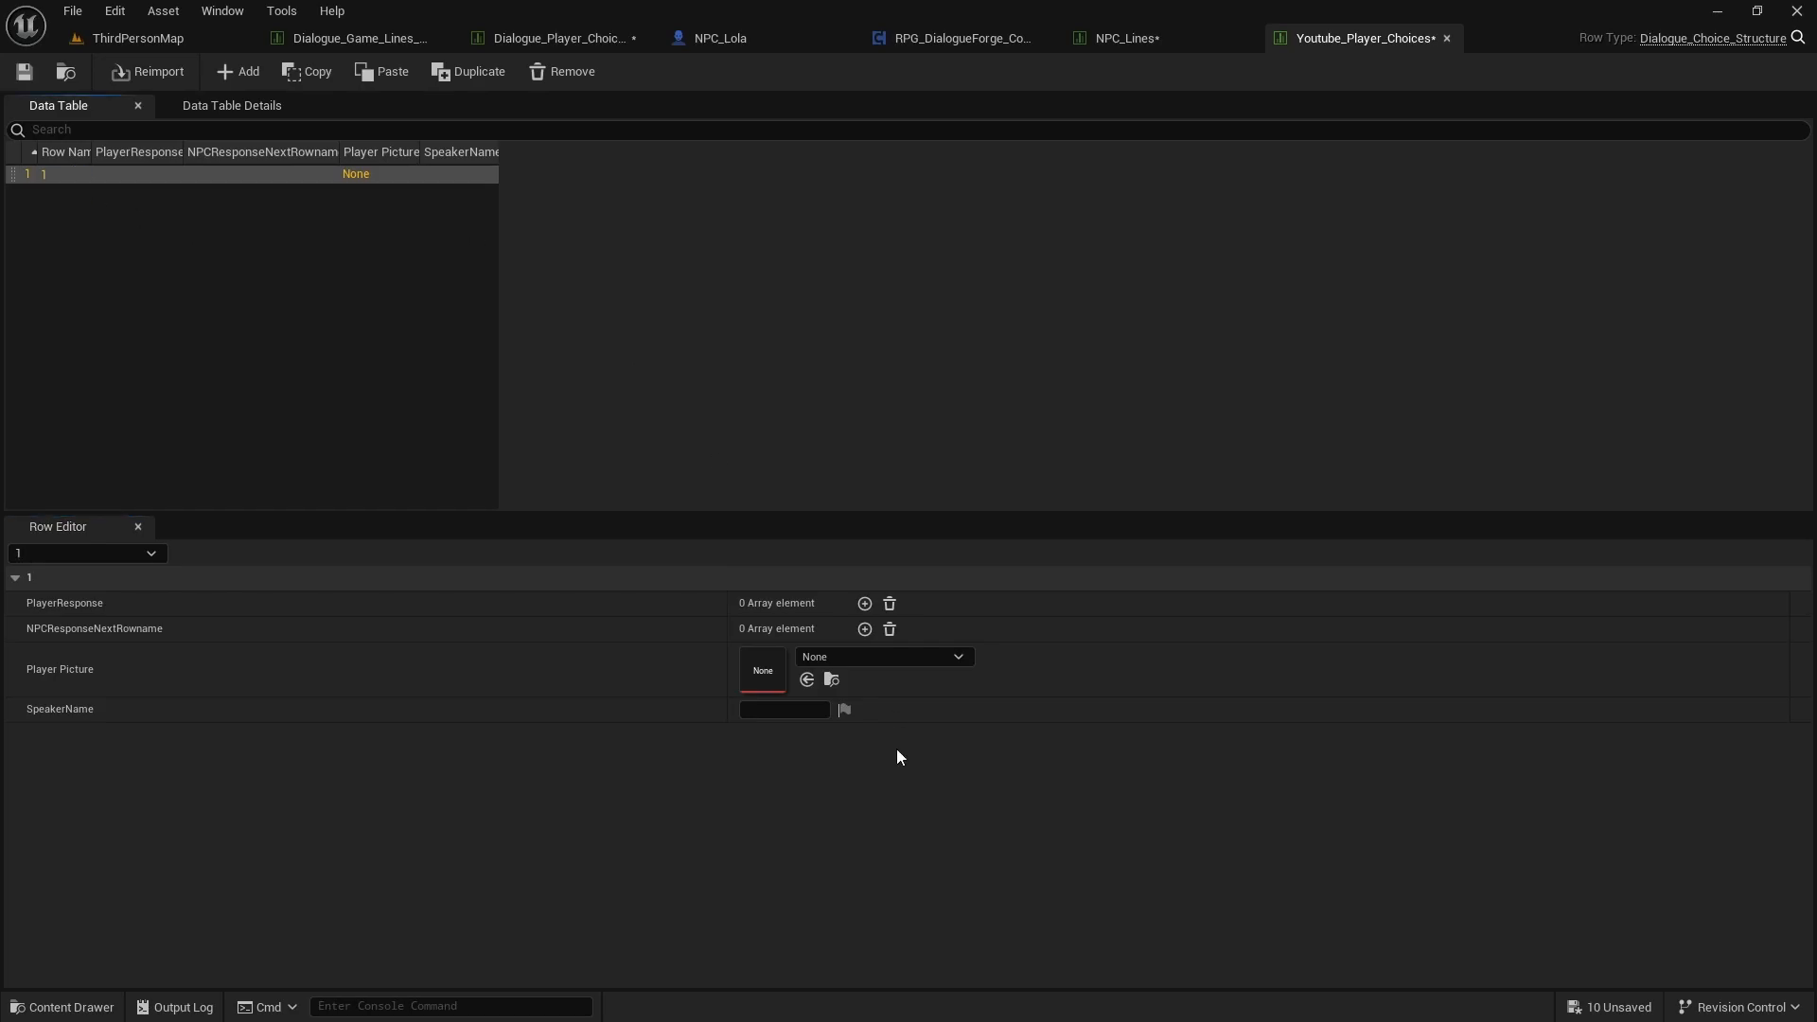
Step: Add a PlayerResponse element to row 1 reading "Hello there Lola! Nice to see you!"
click(865, 604)
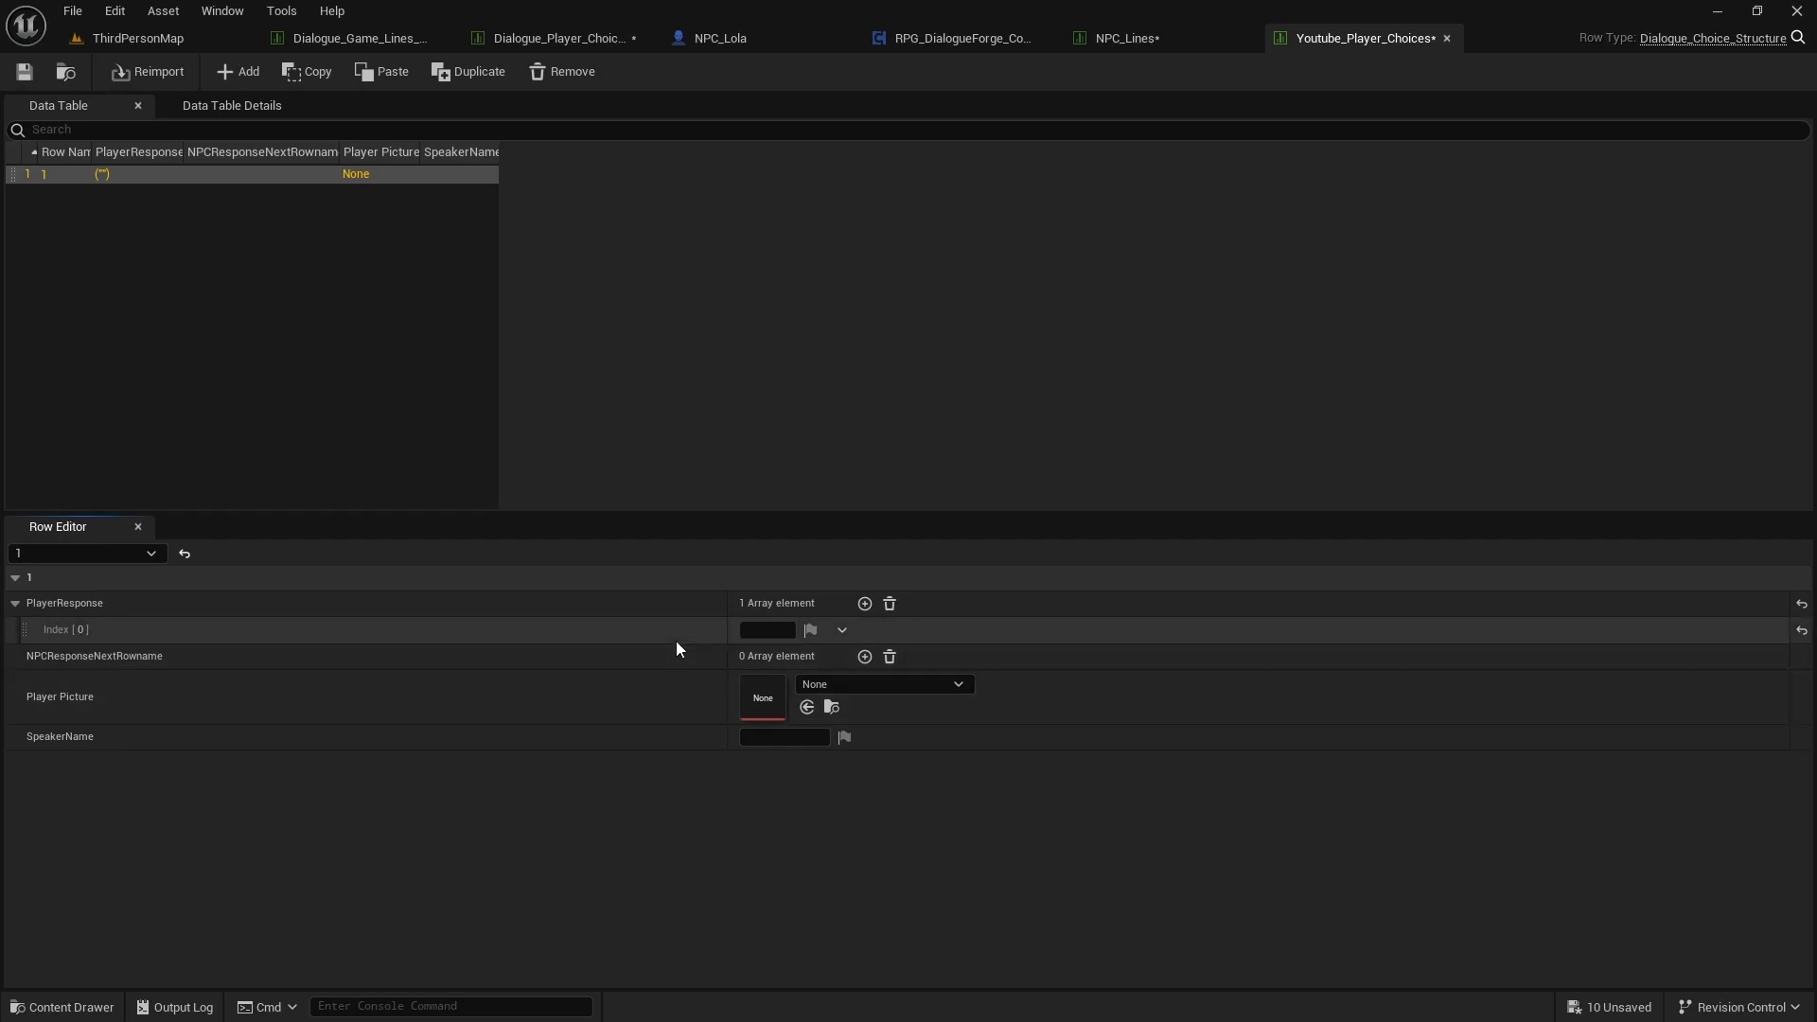
click(758, 630)
text(He)
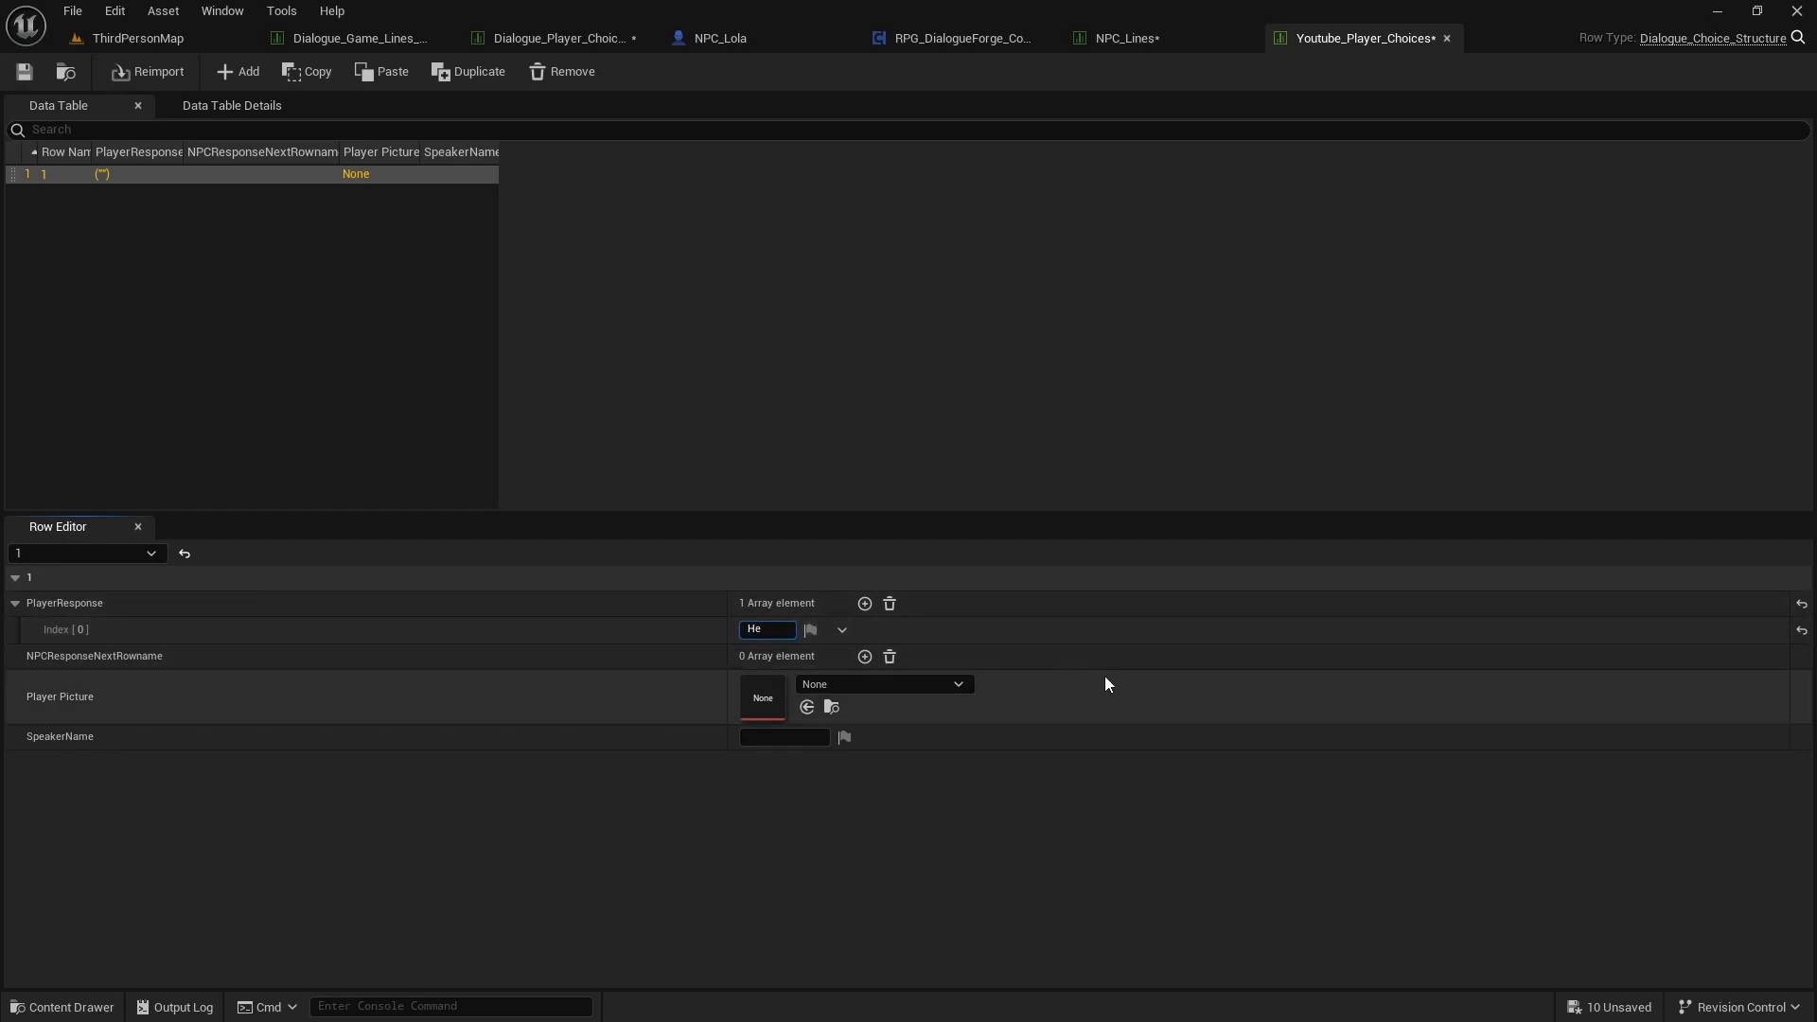
text(llo there Lola! Nice to see you!)
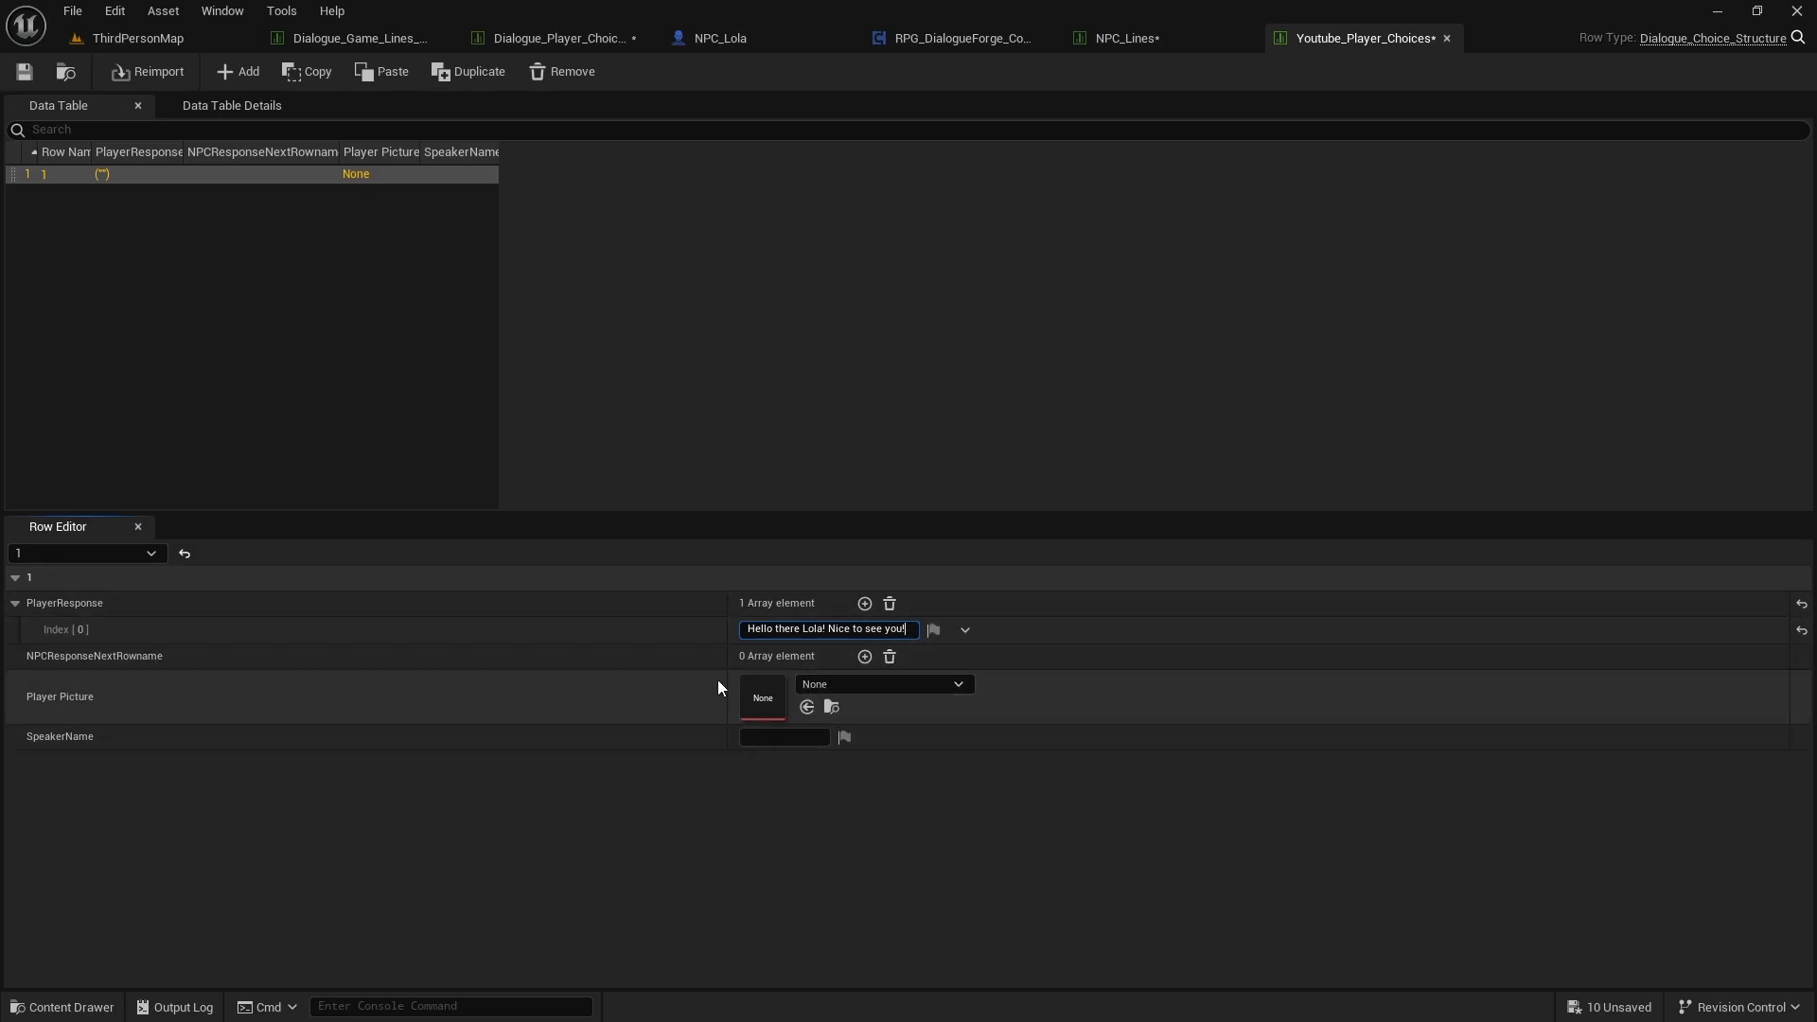
Step: Assign T_Example_Character_Image_10 from the character images folder as the Player Picture of row 1
click(831, 708)
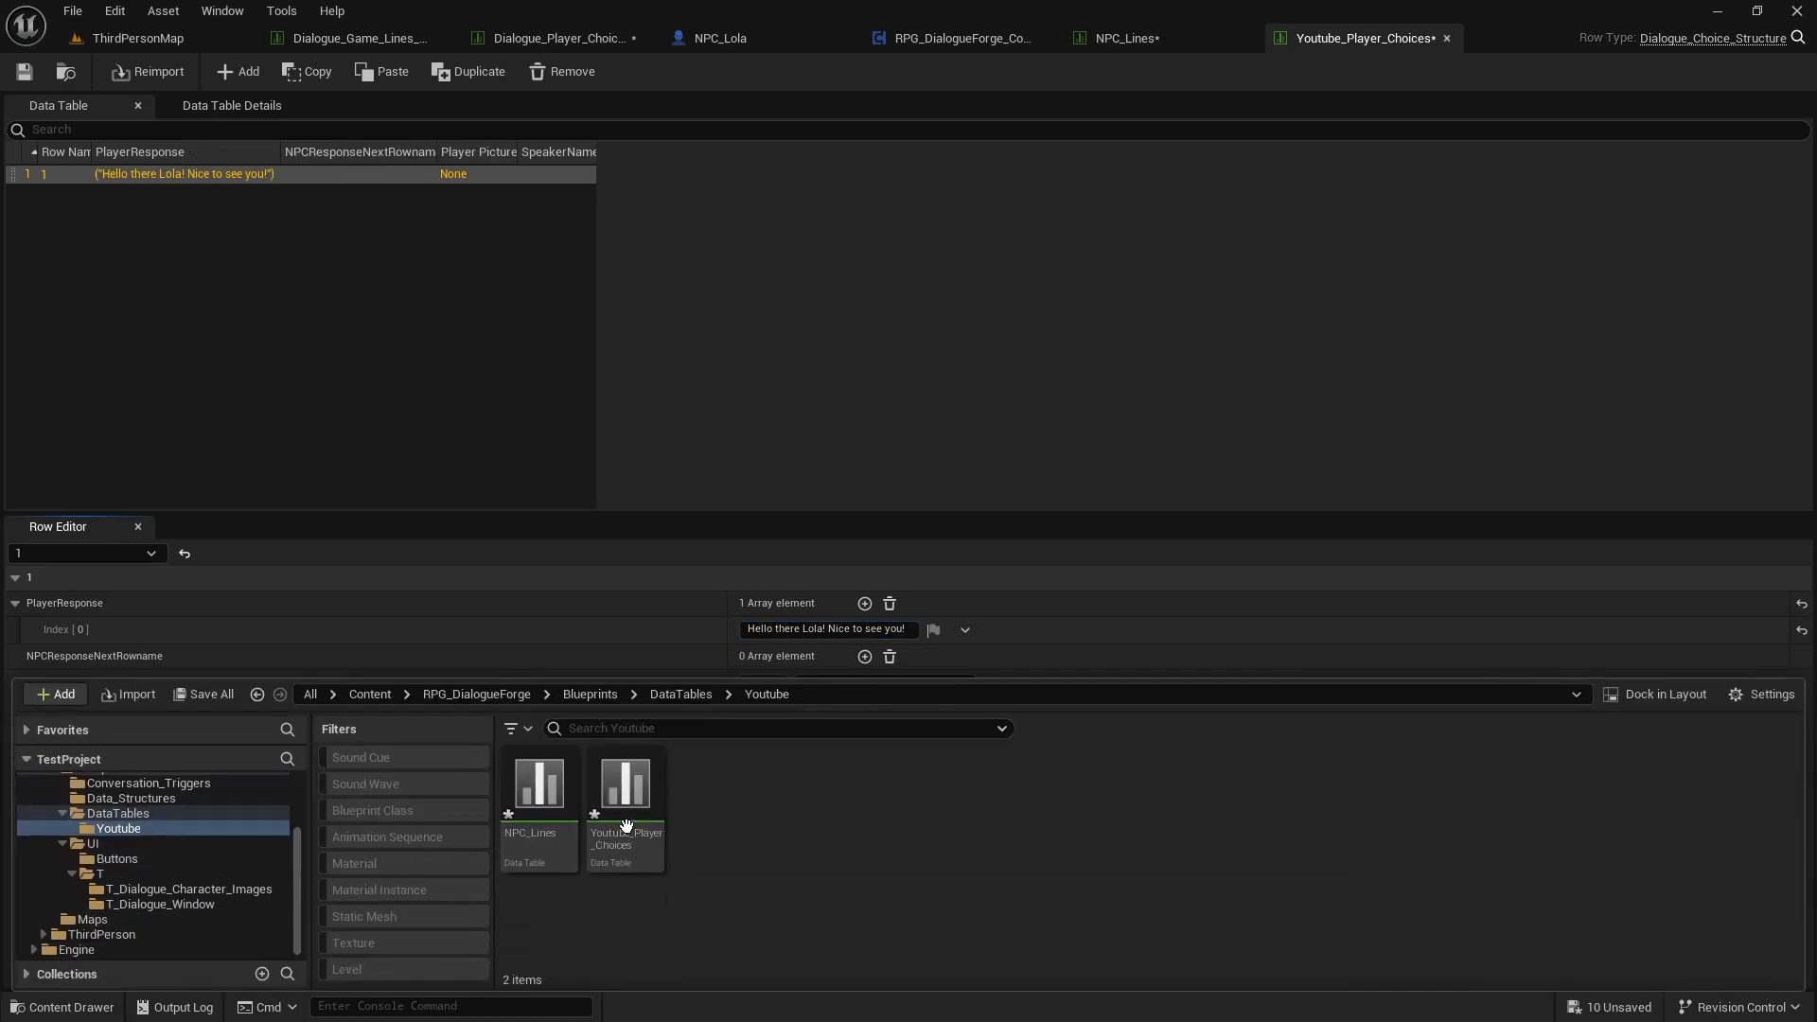
click(1164, 40)
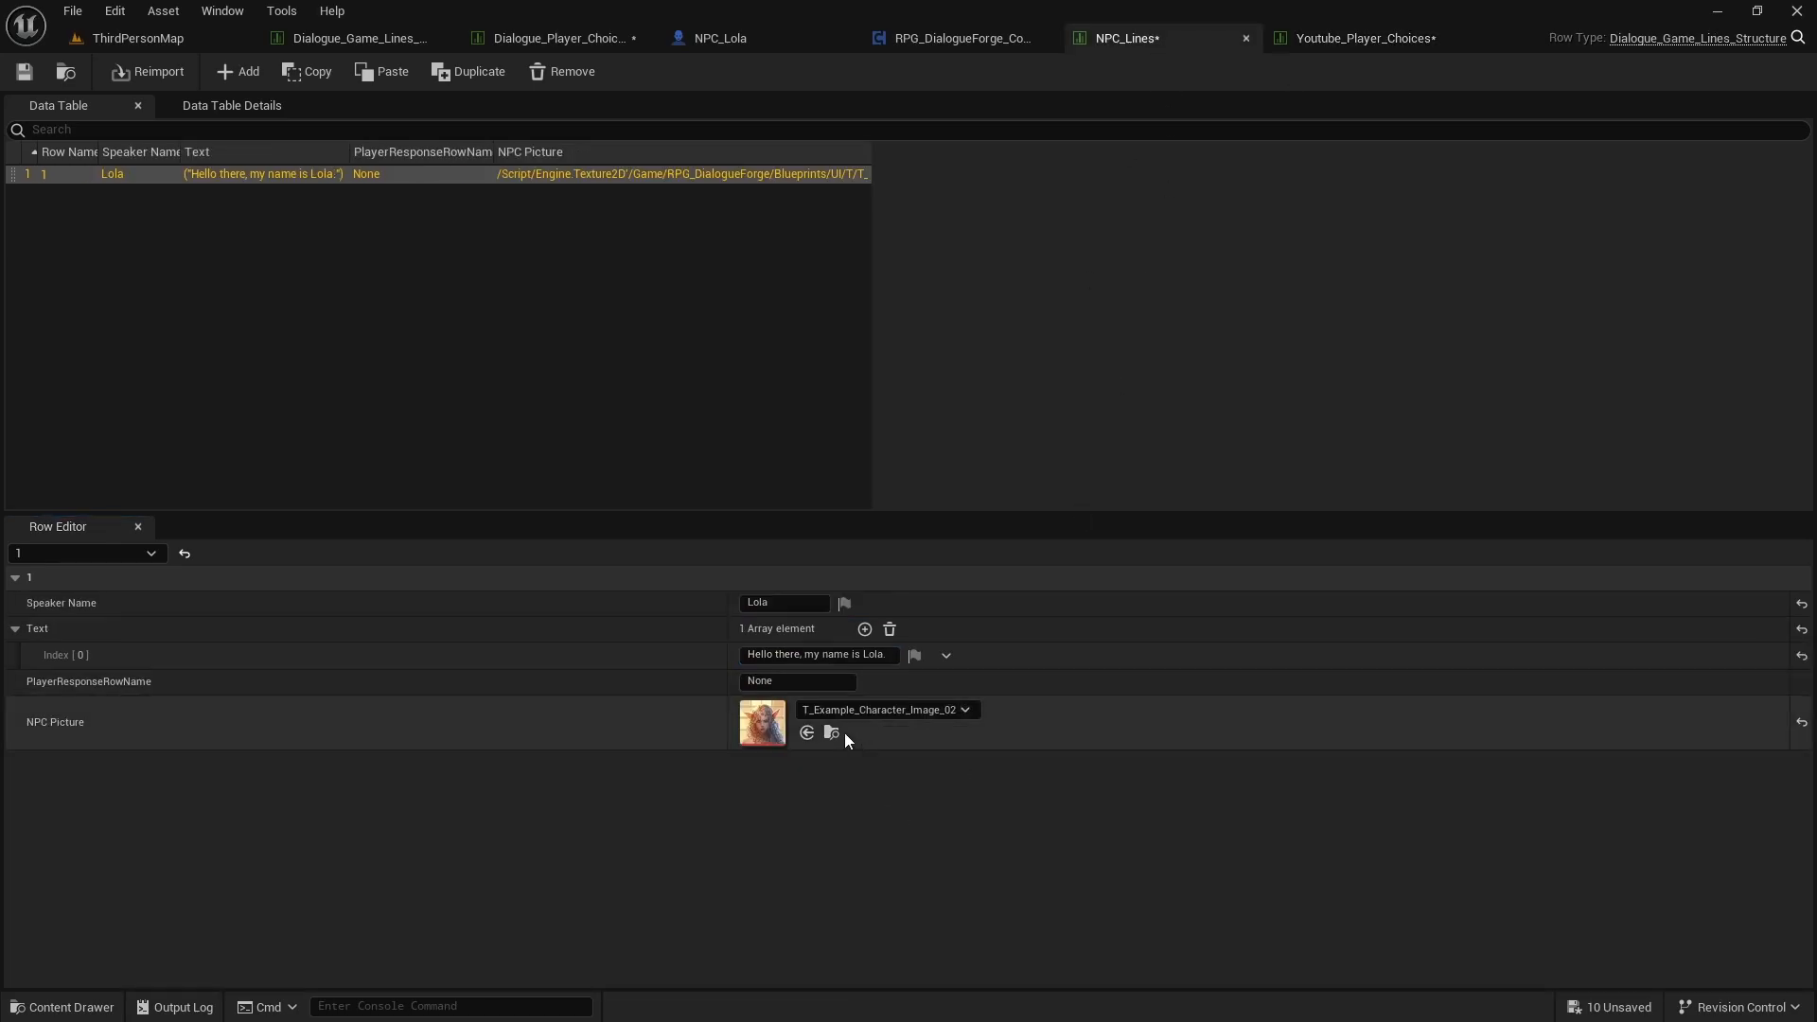
click(1363, 38)
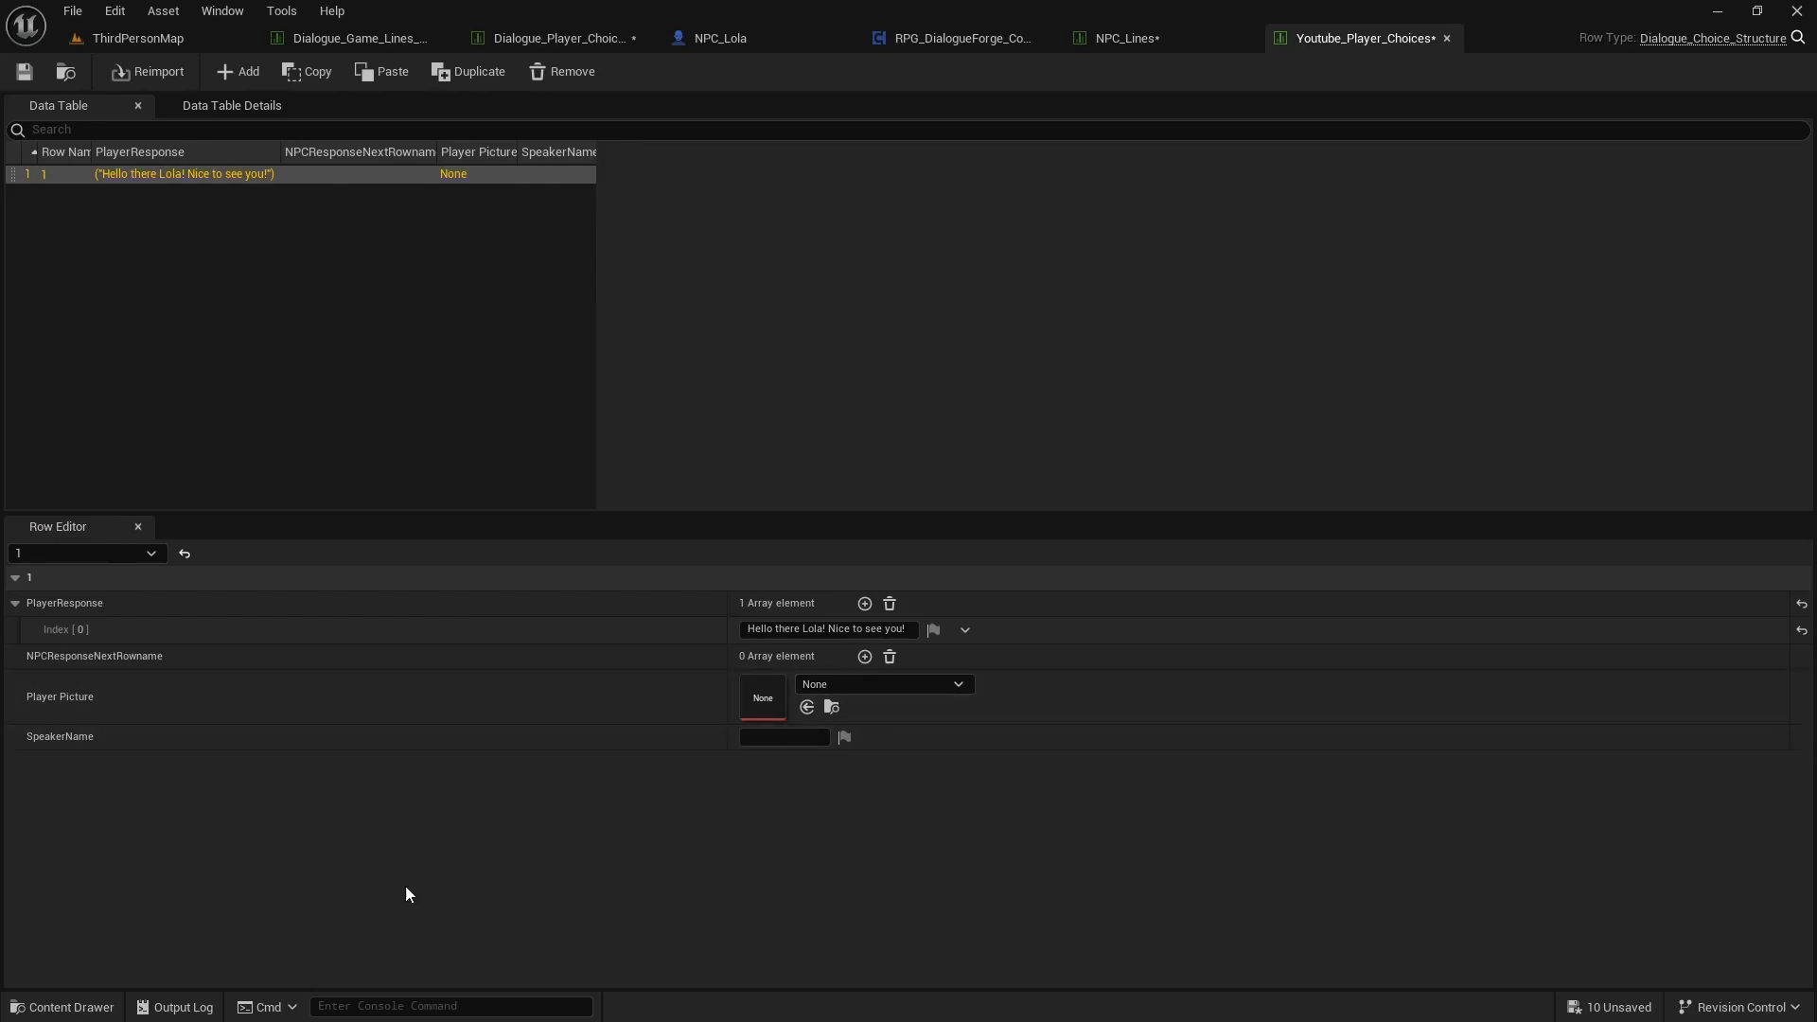
click(58, 1006)
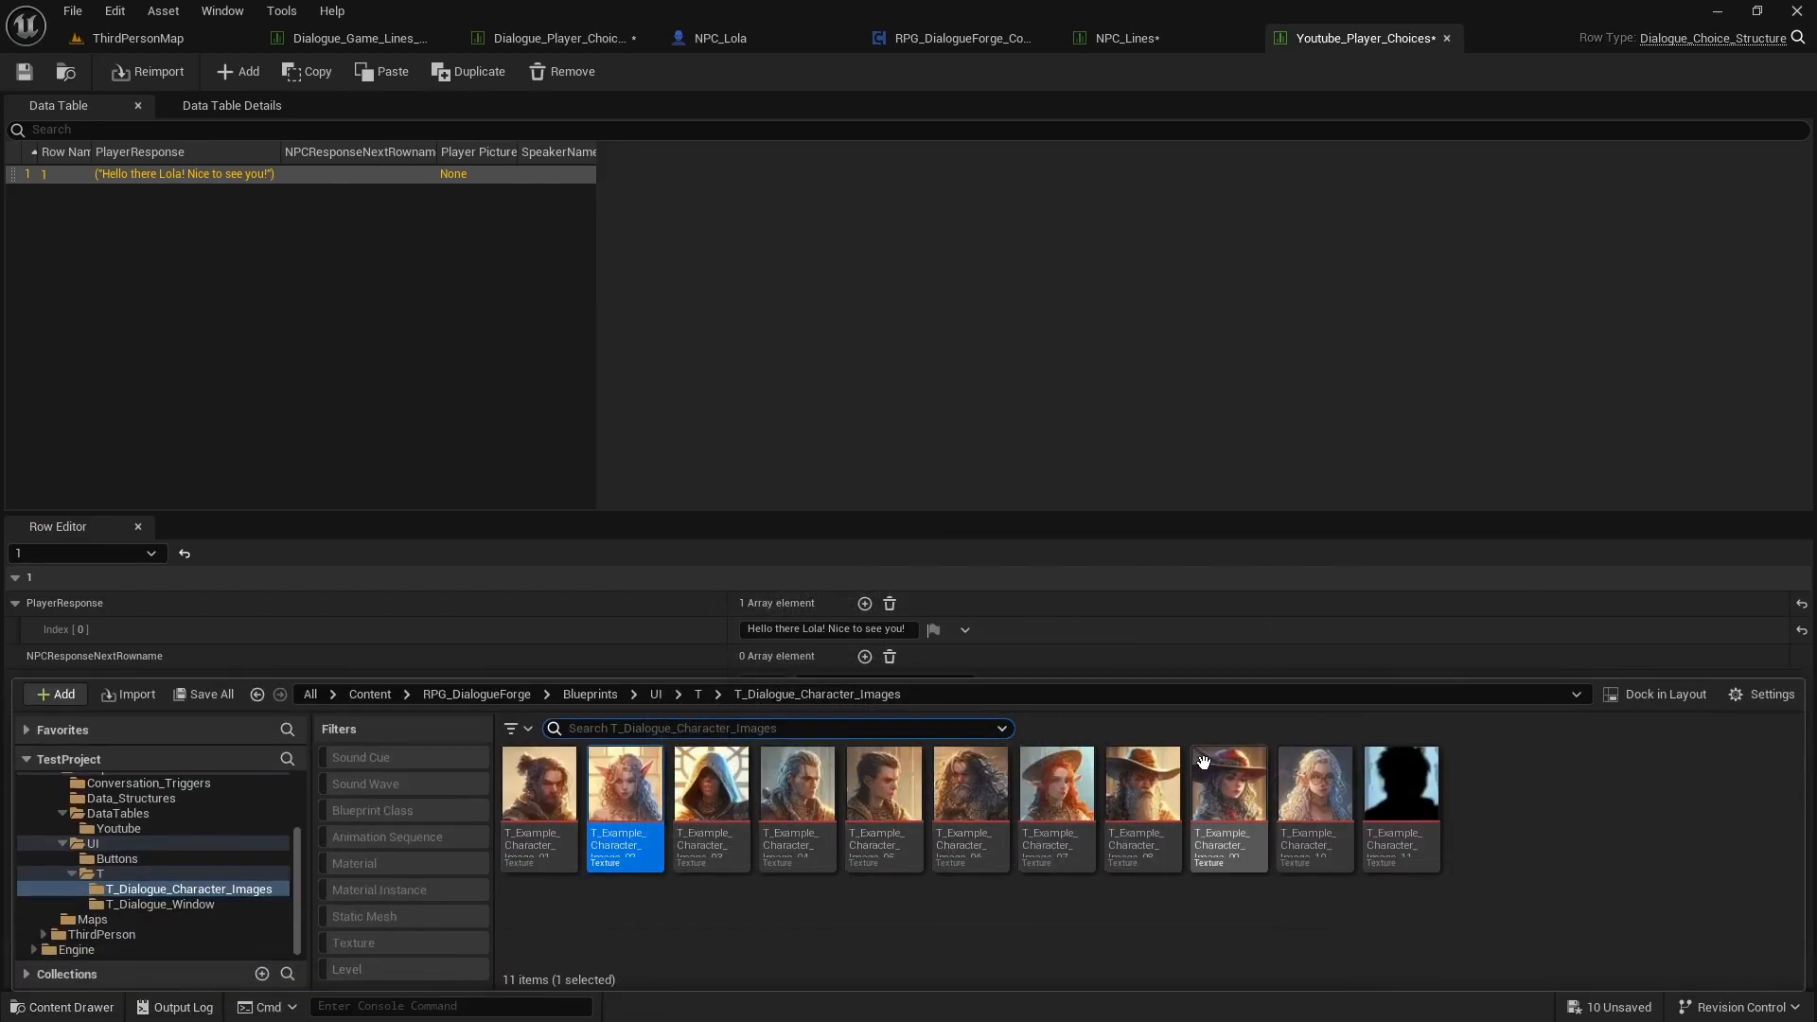
click(1315, 786)
click(1106, 655)
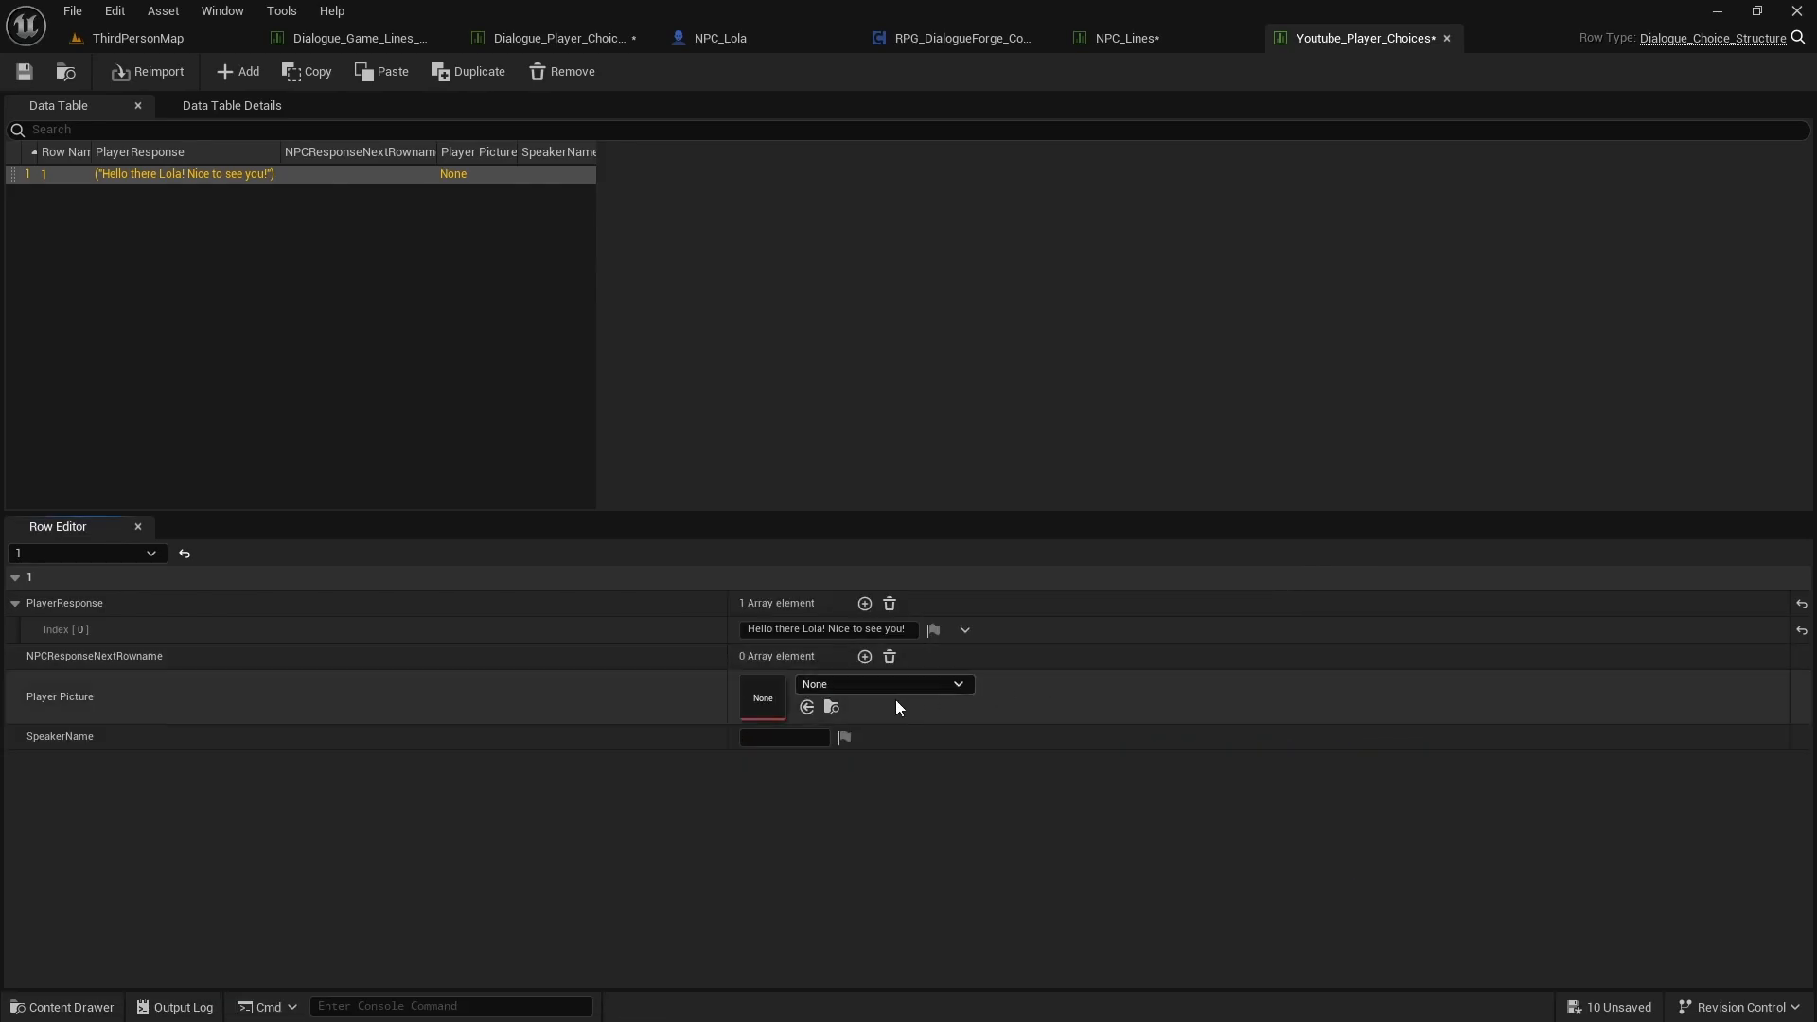
click(807, 707)
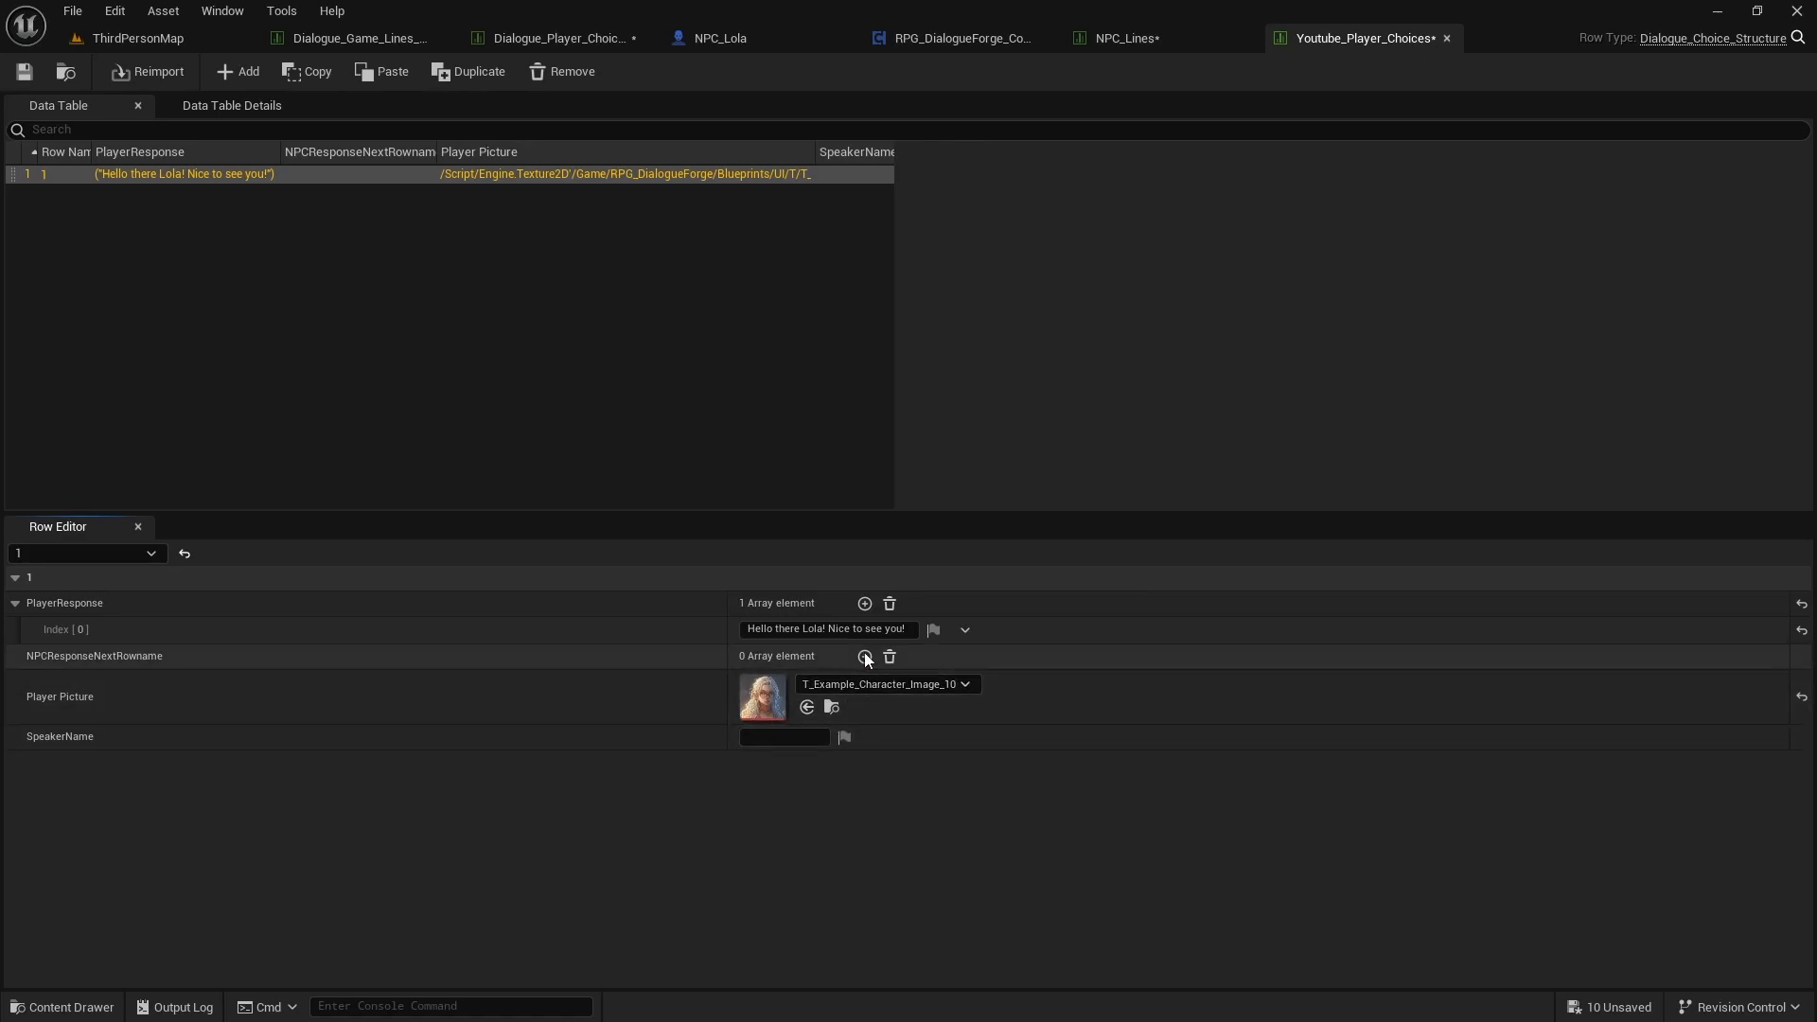
click(803, 742)
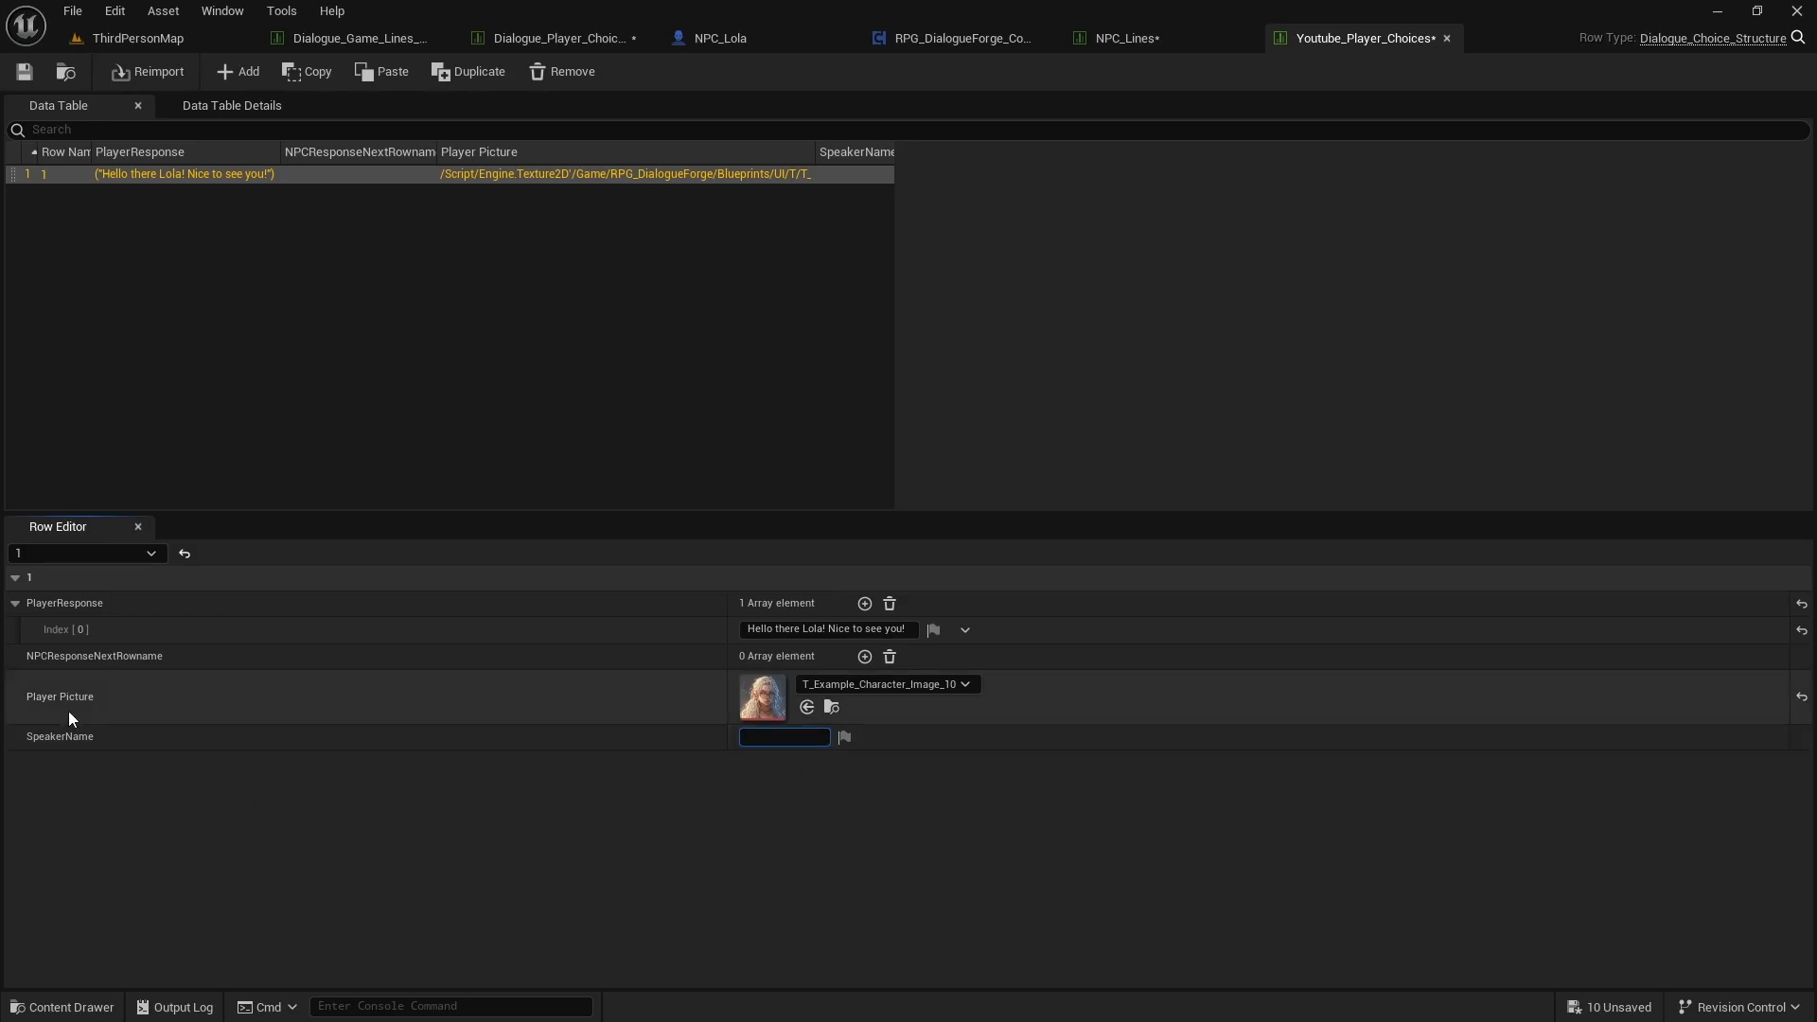
click(108, 672)
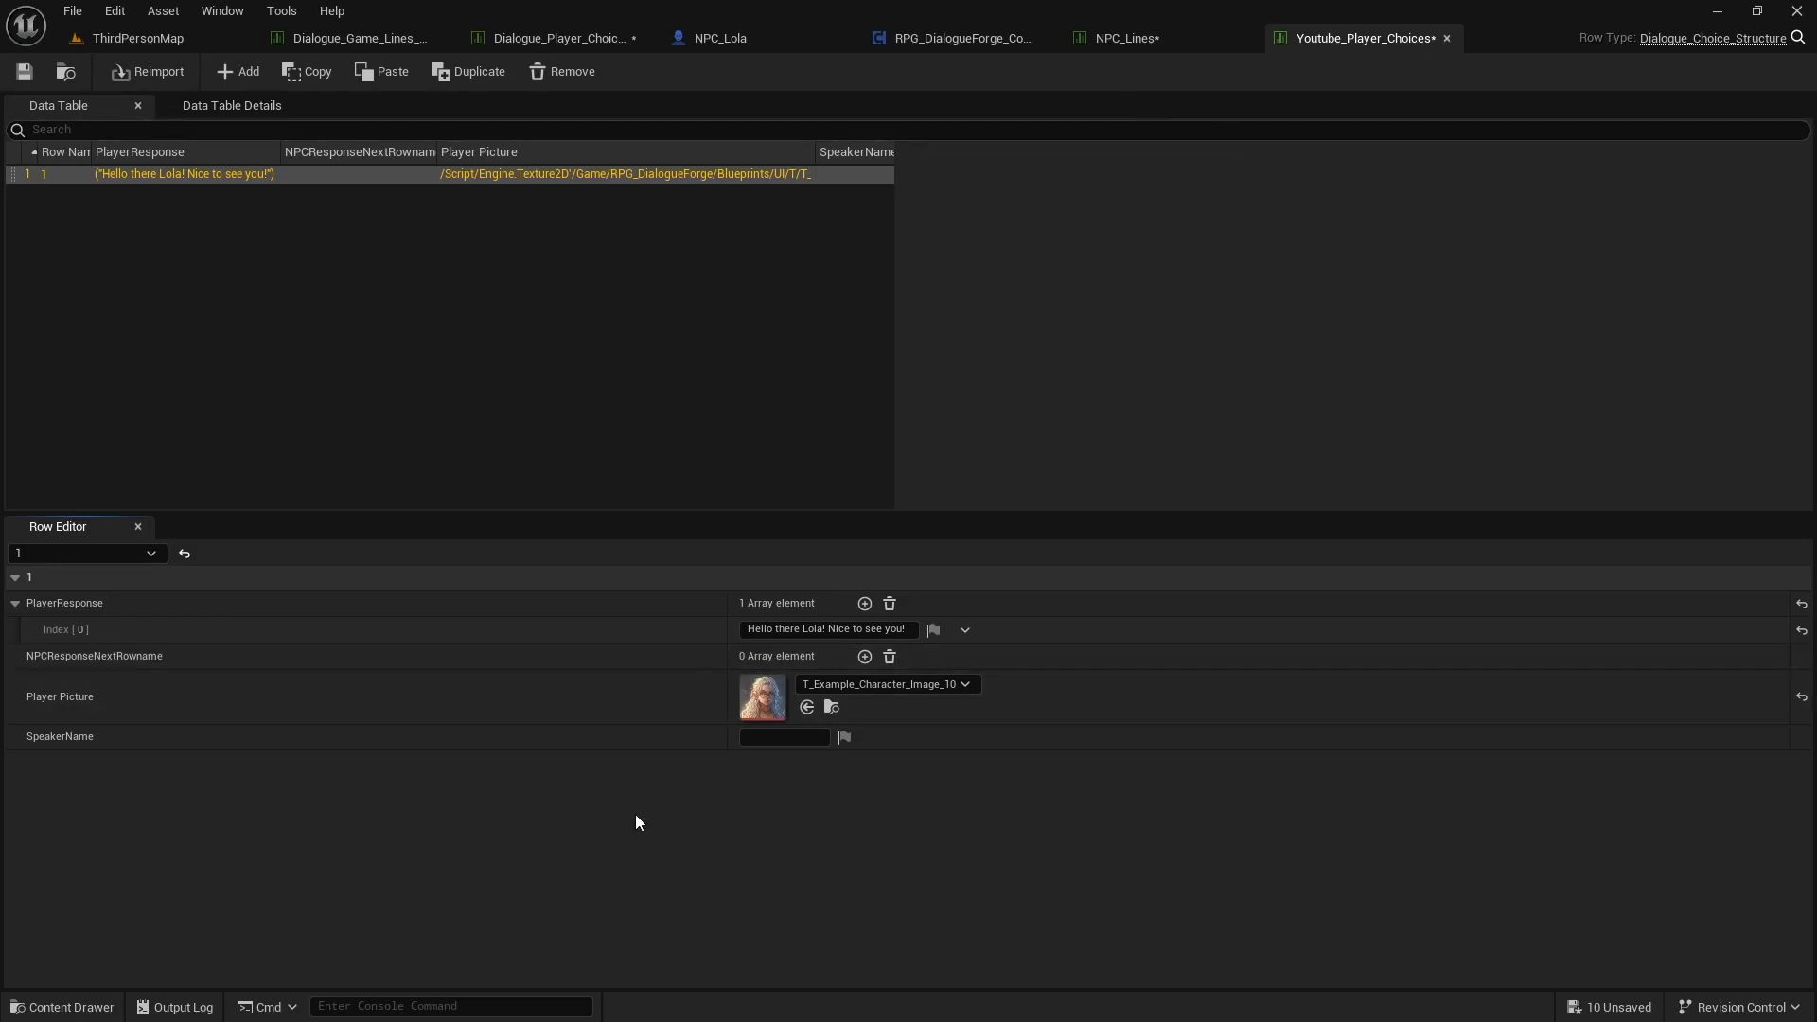
Step: Add a second PlayerResponse element to row 1 reading "Leave..."
click(864, 603)
click(777, 660)
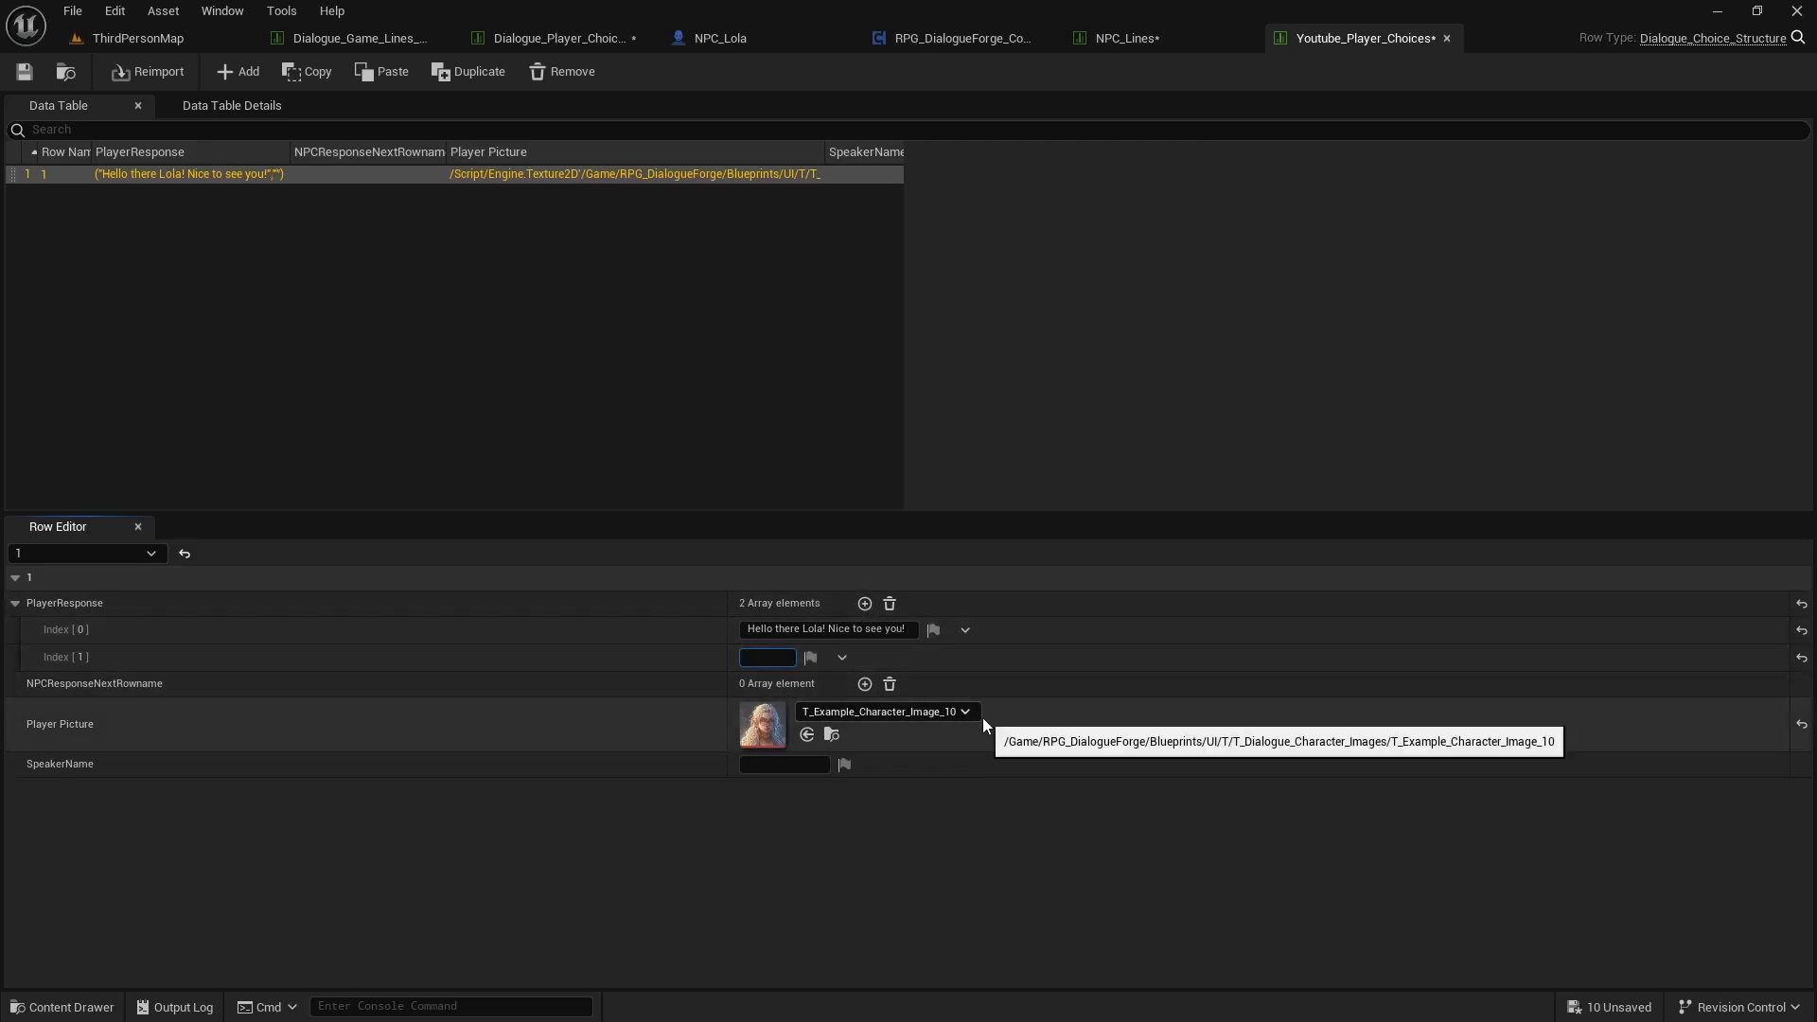
text(Leave...)
key(Return)
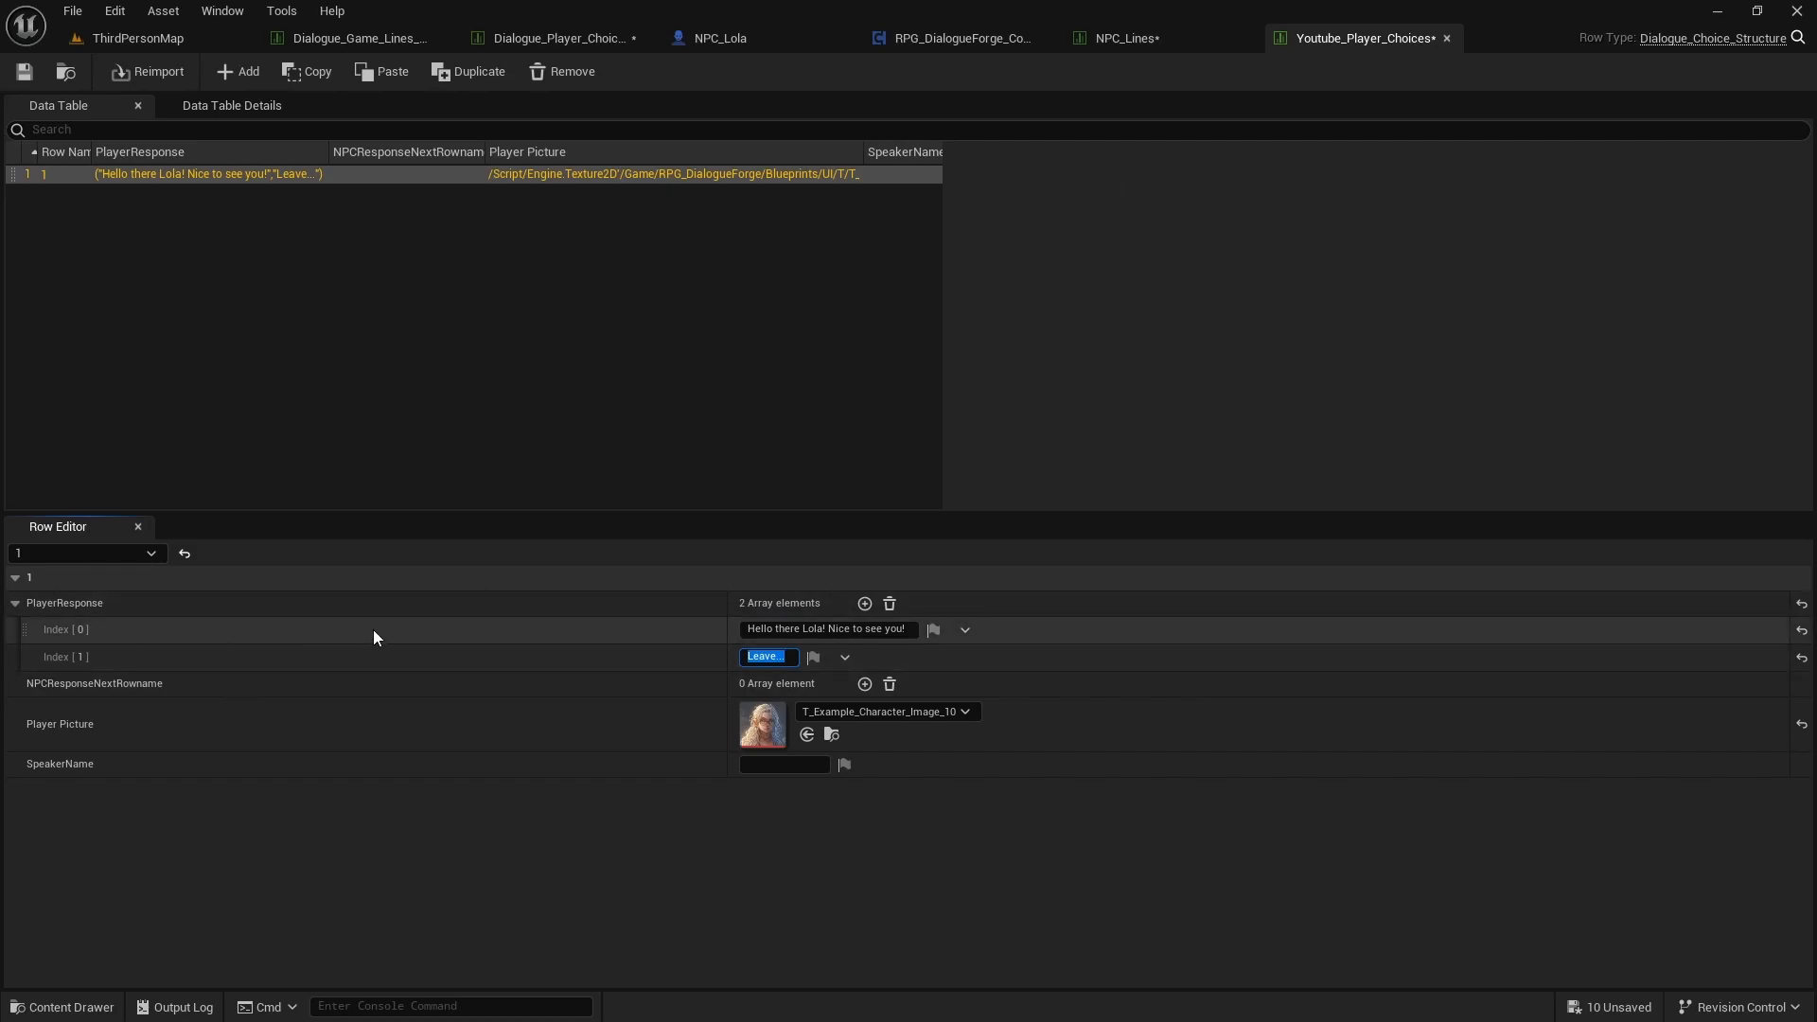
click(261, 629)
Step: Add two NPCResponseNextRowname elements to row 1 and compare the player choices with the NPC_Lines table
click(871, 684)
click(871, 684)
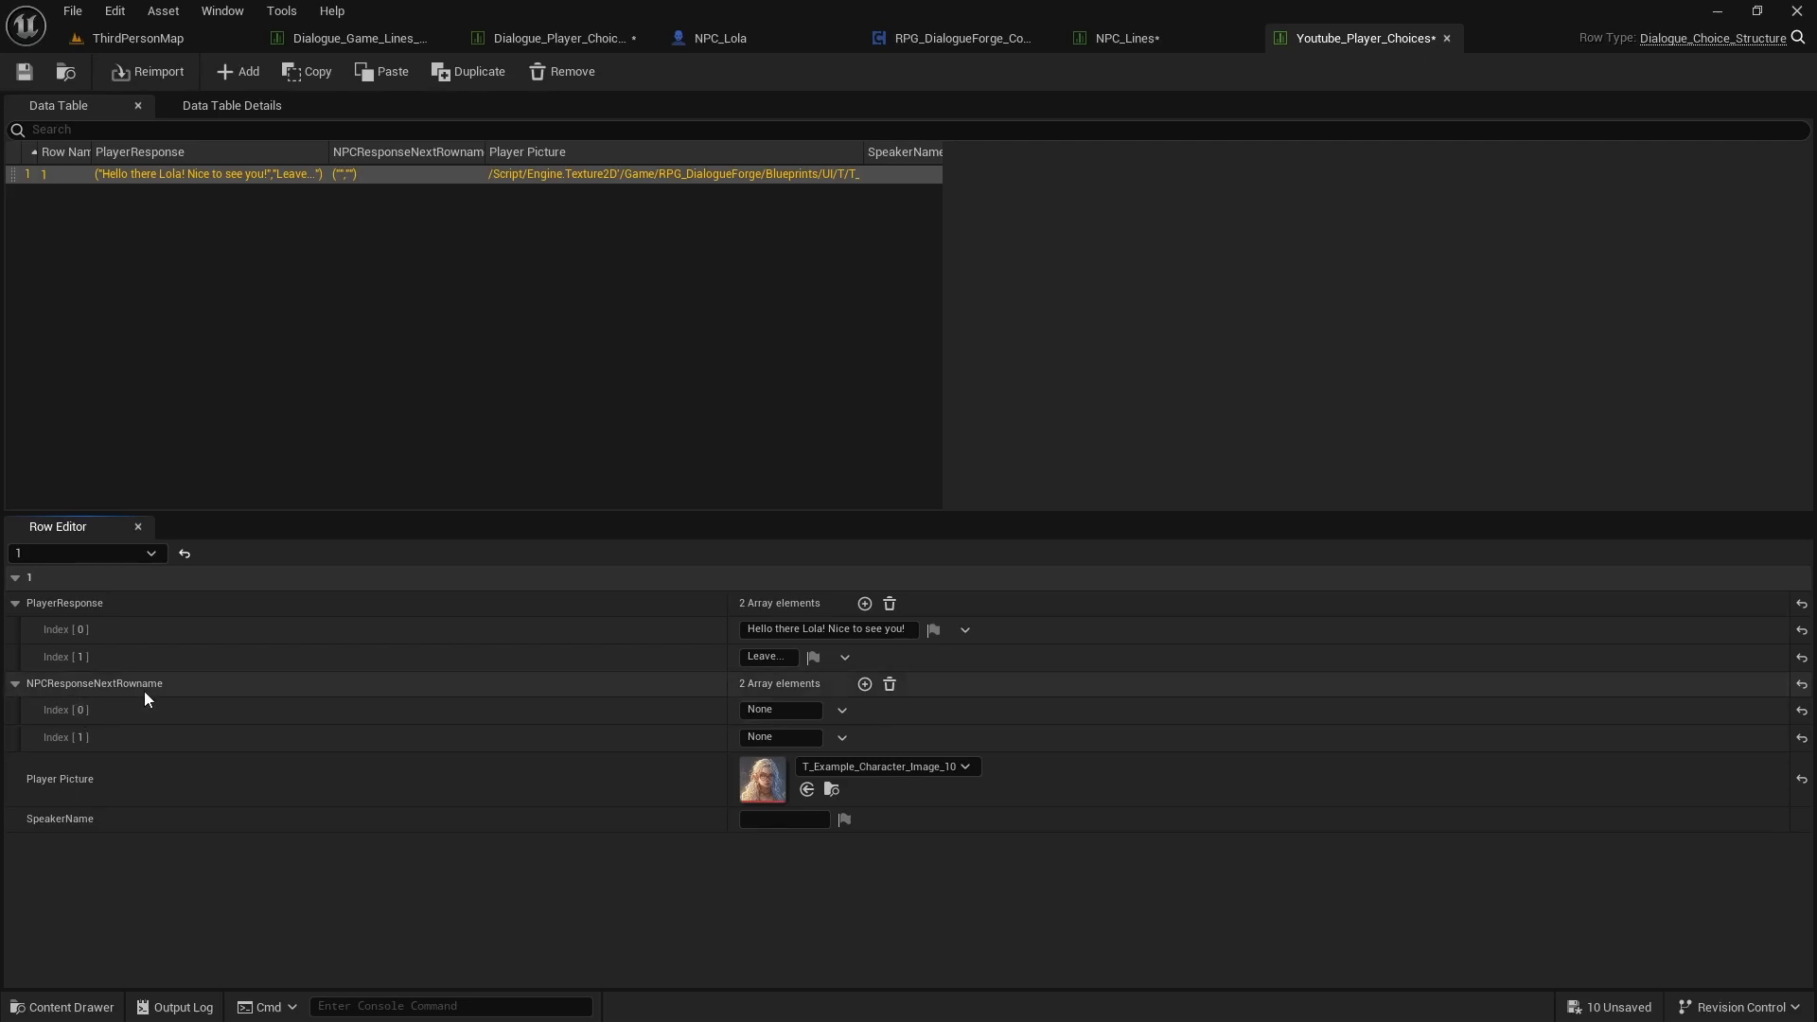
click(1160, 42)
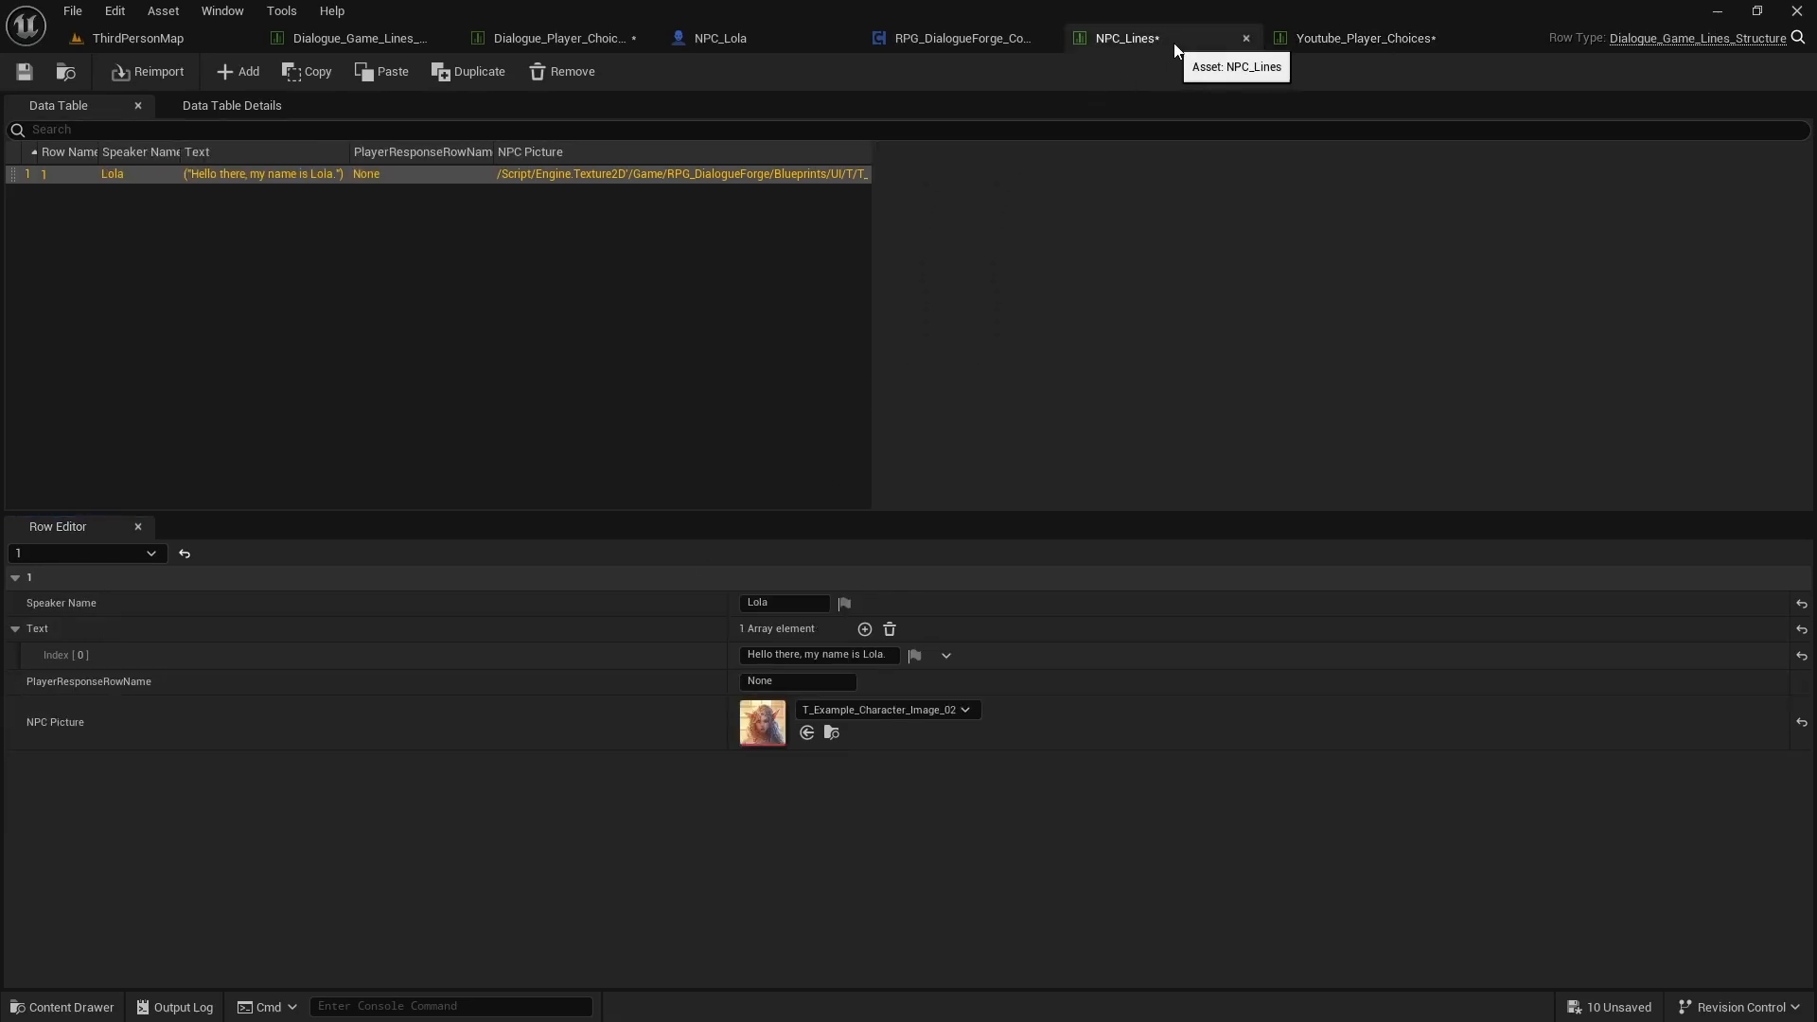
click(1363, 40)
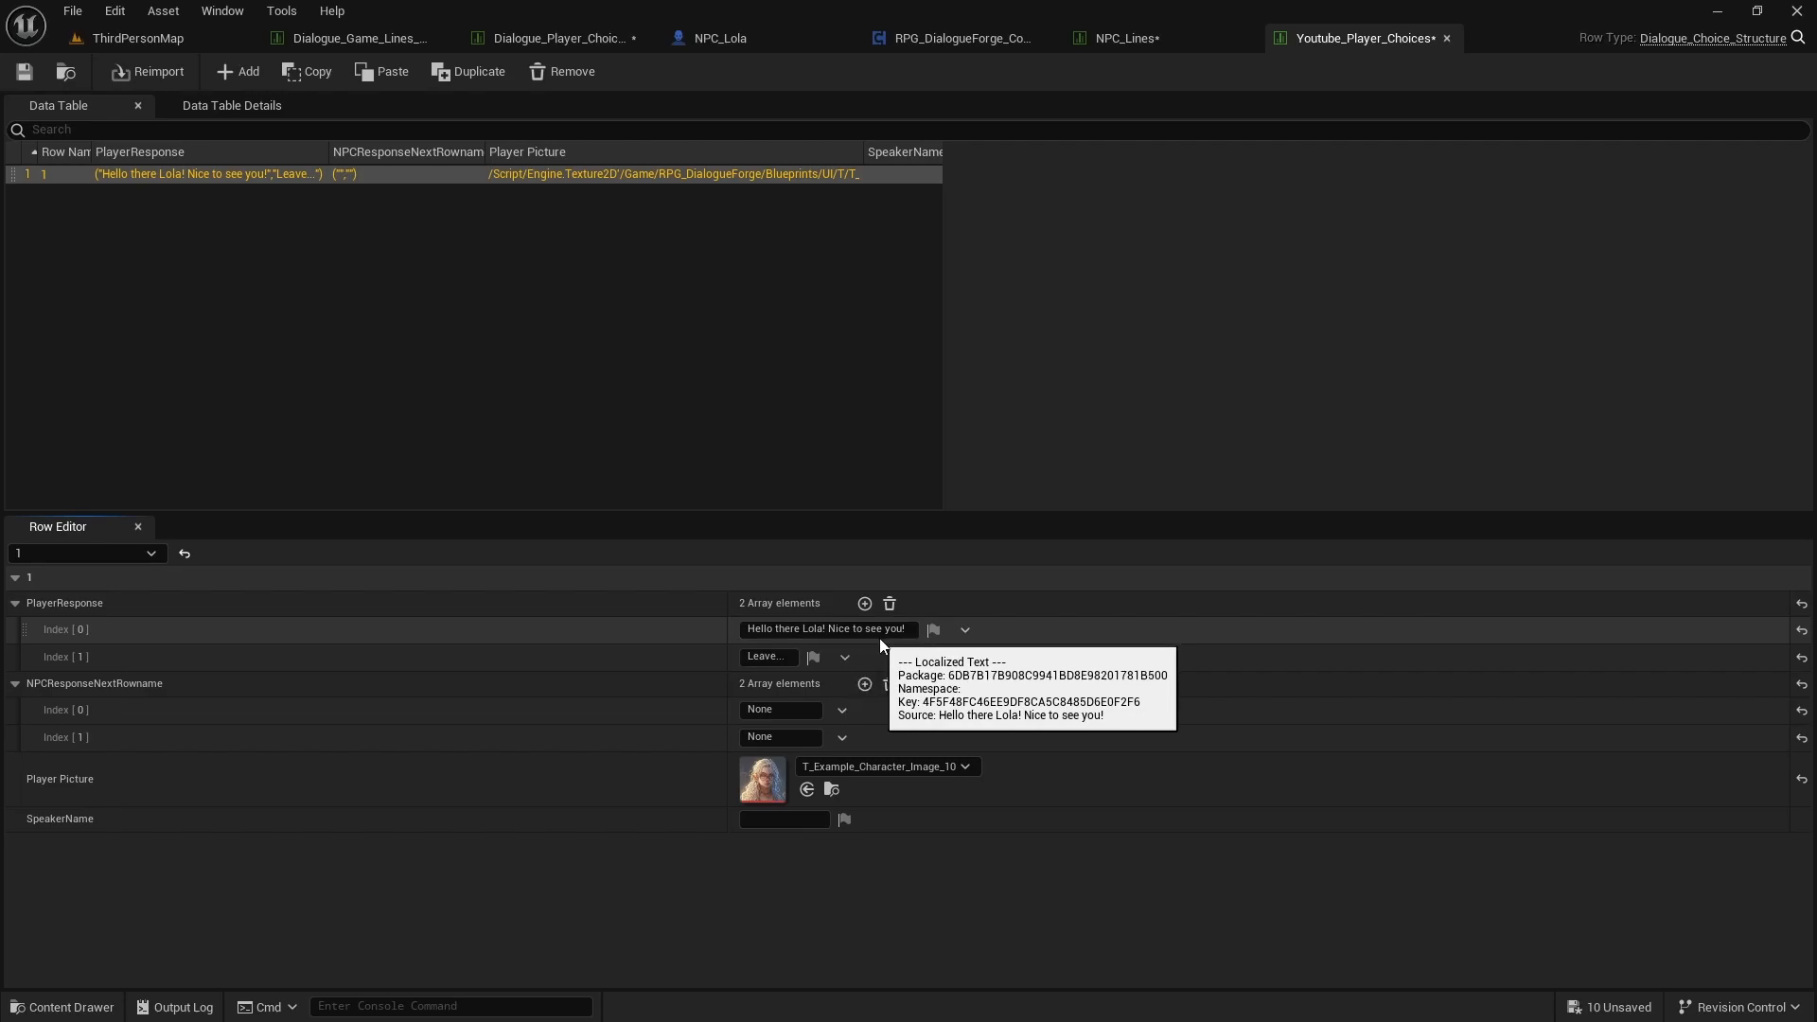
Step: Add a row named 2 to the NPC_Lines data table
click(1160, 40)
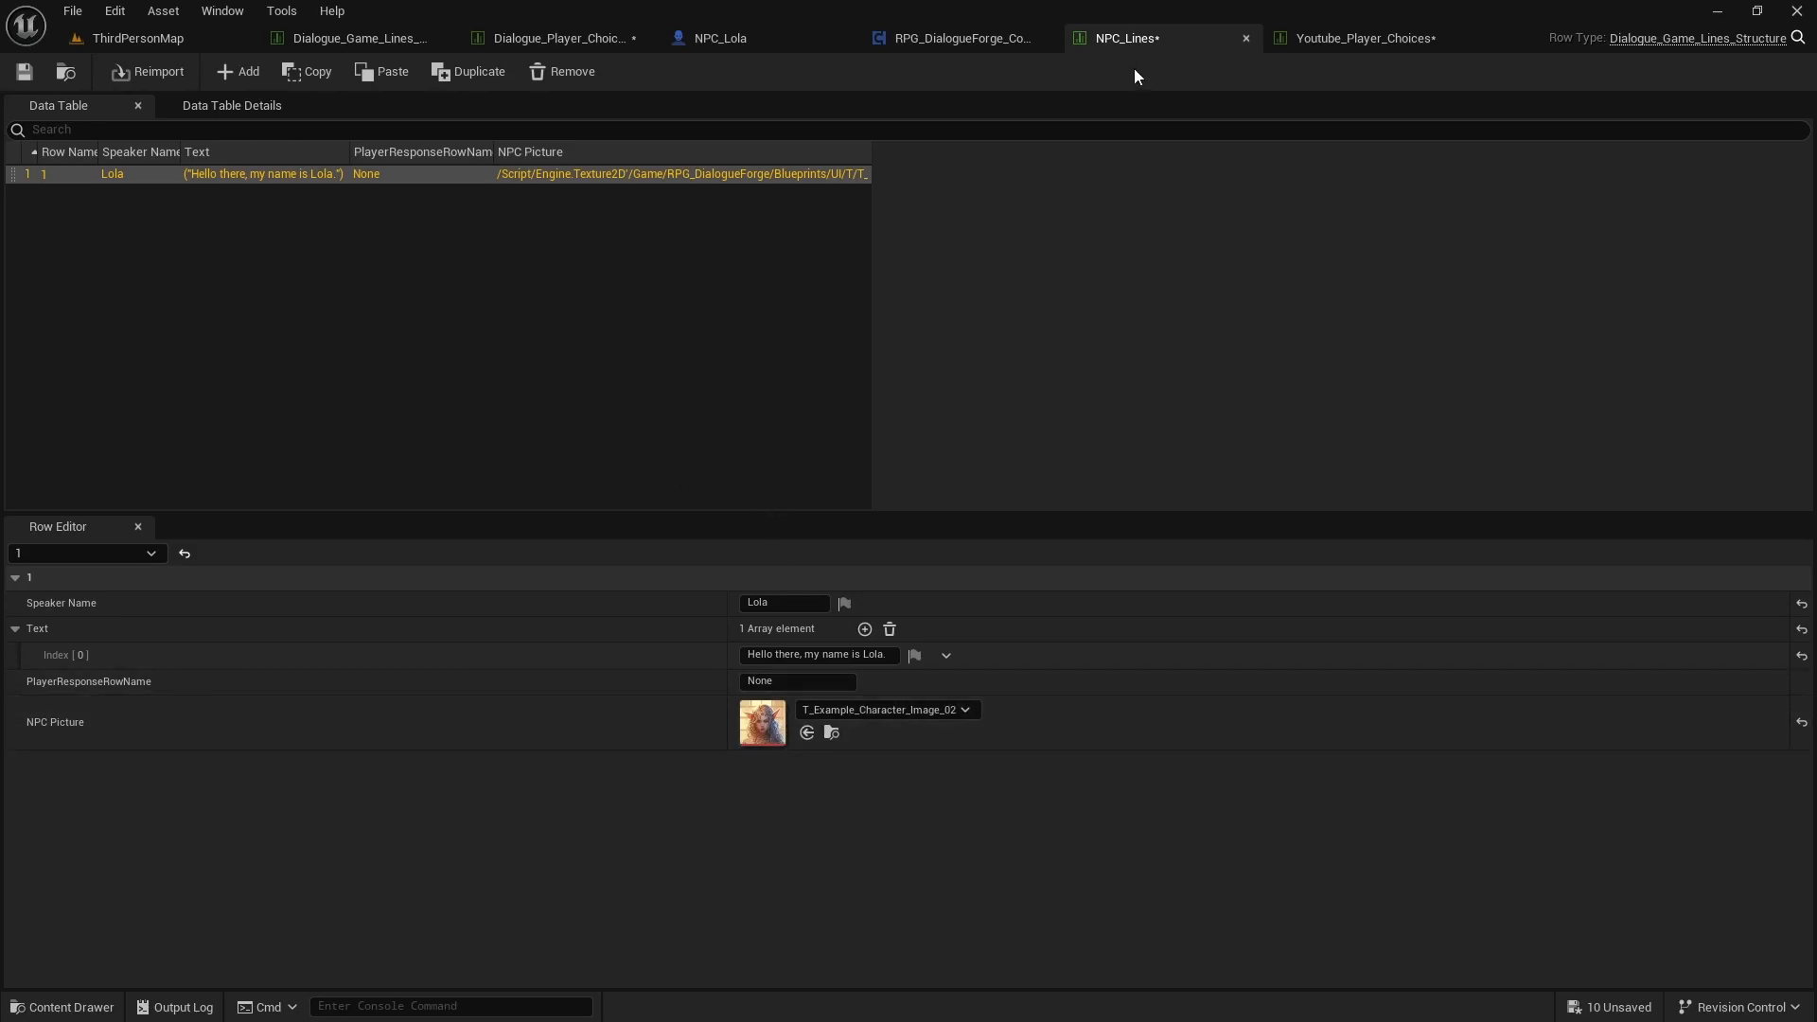
click(242, 76)
double_click(71, 193)
text(2)
key(Return)
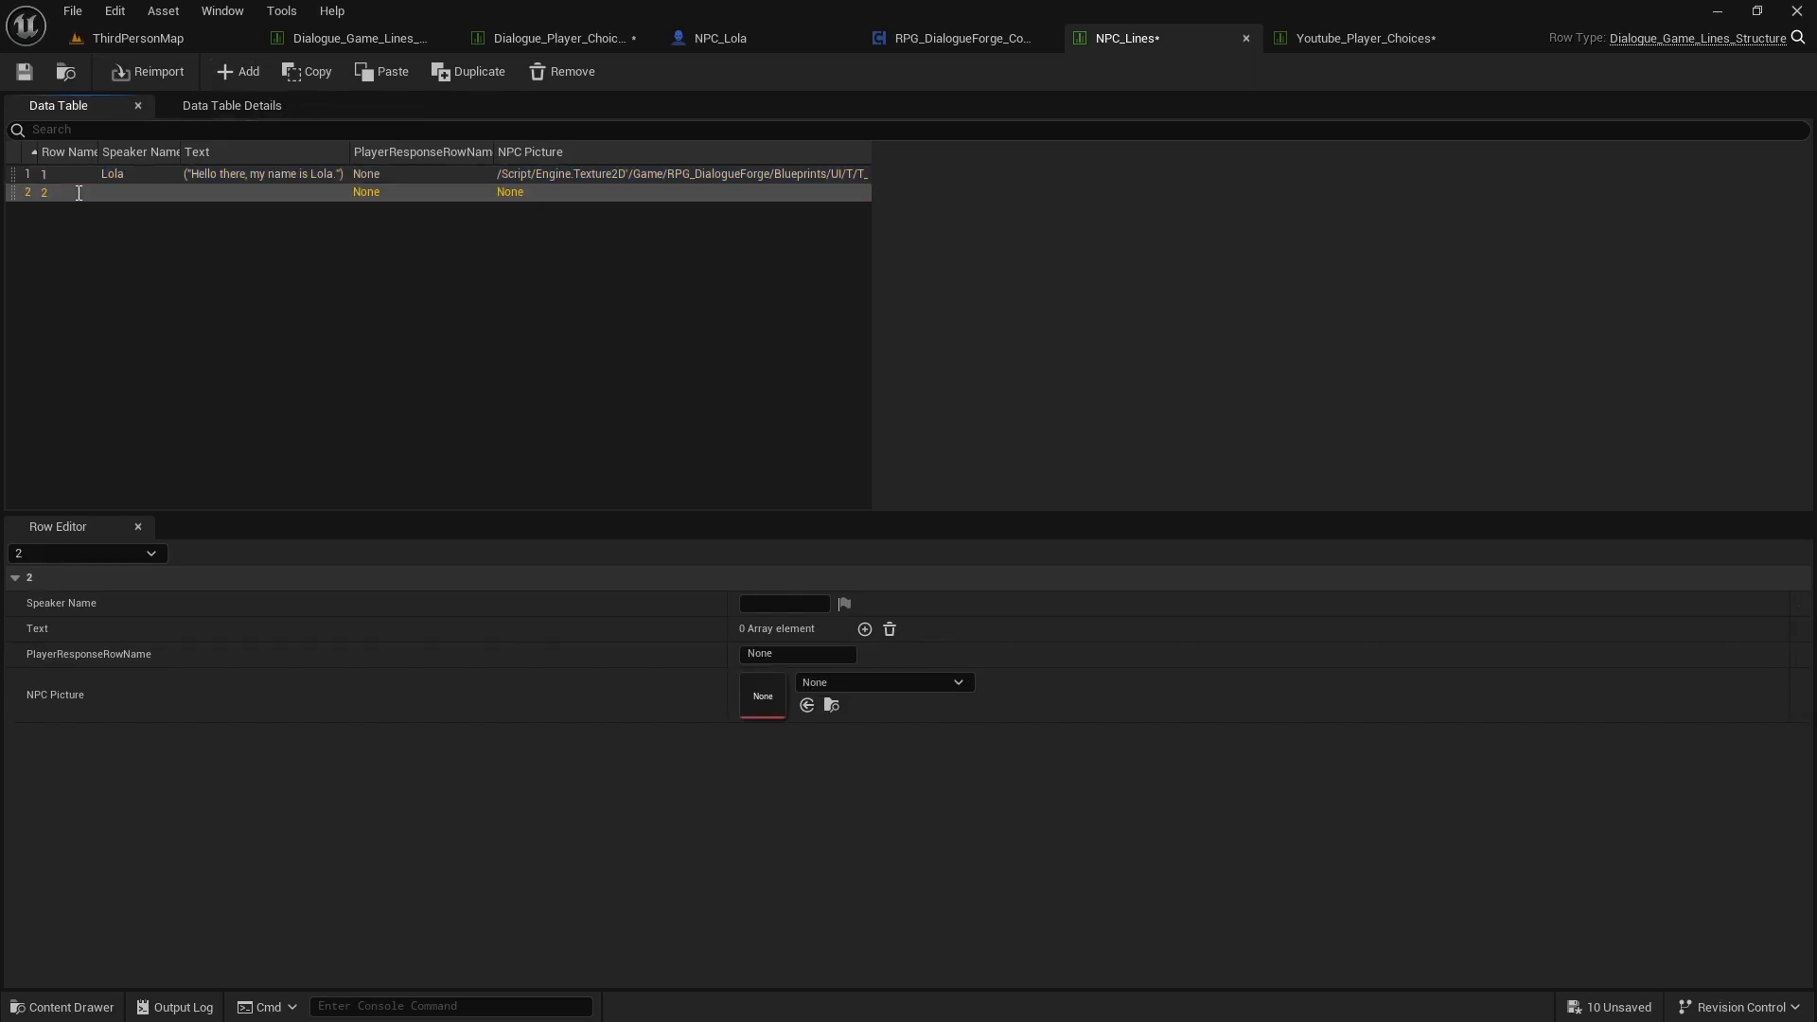
Step: Give row 2 of NPC_Lines one Text element reading "Okay bye!" and set its Speaker Name to Lola
click(797, 602)
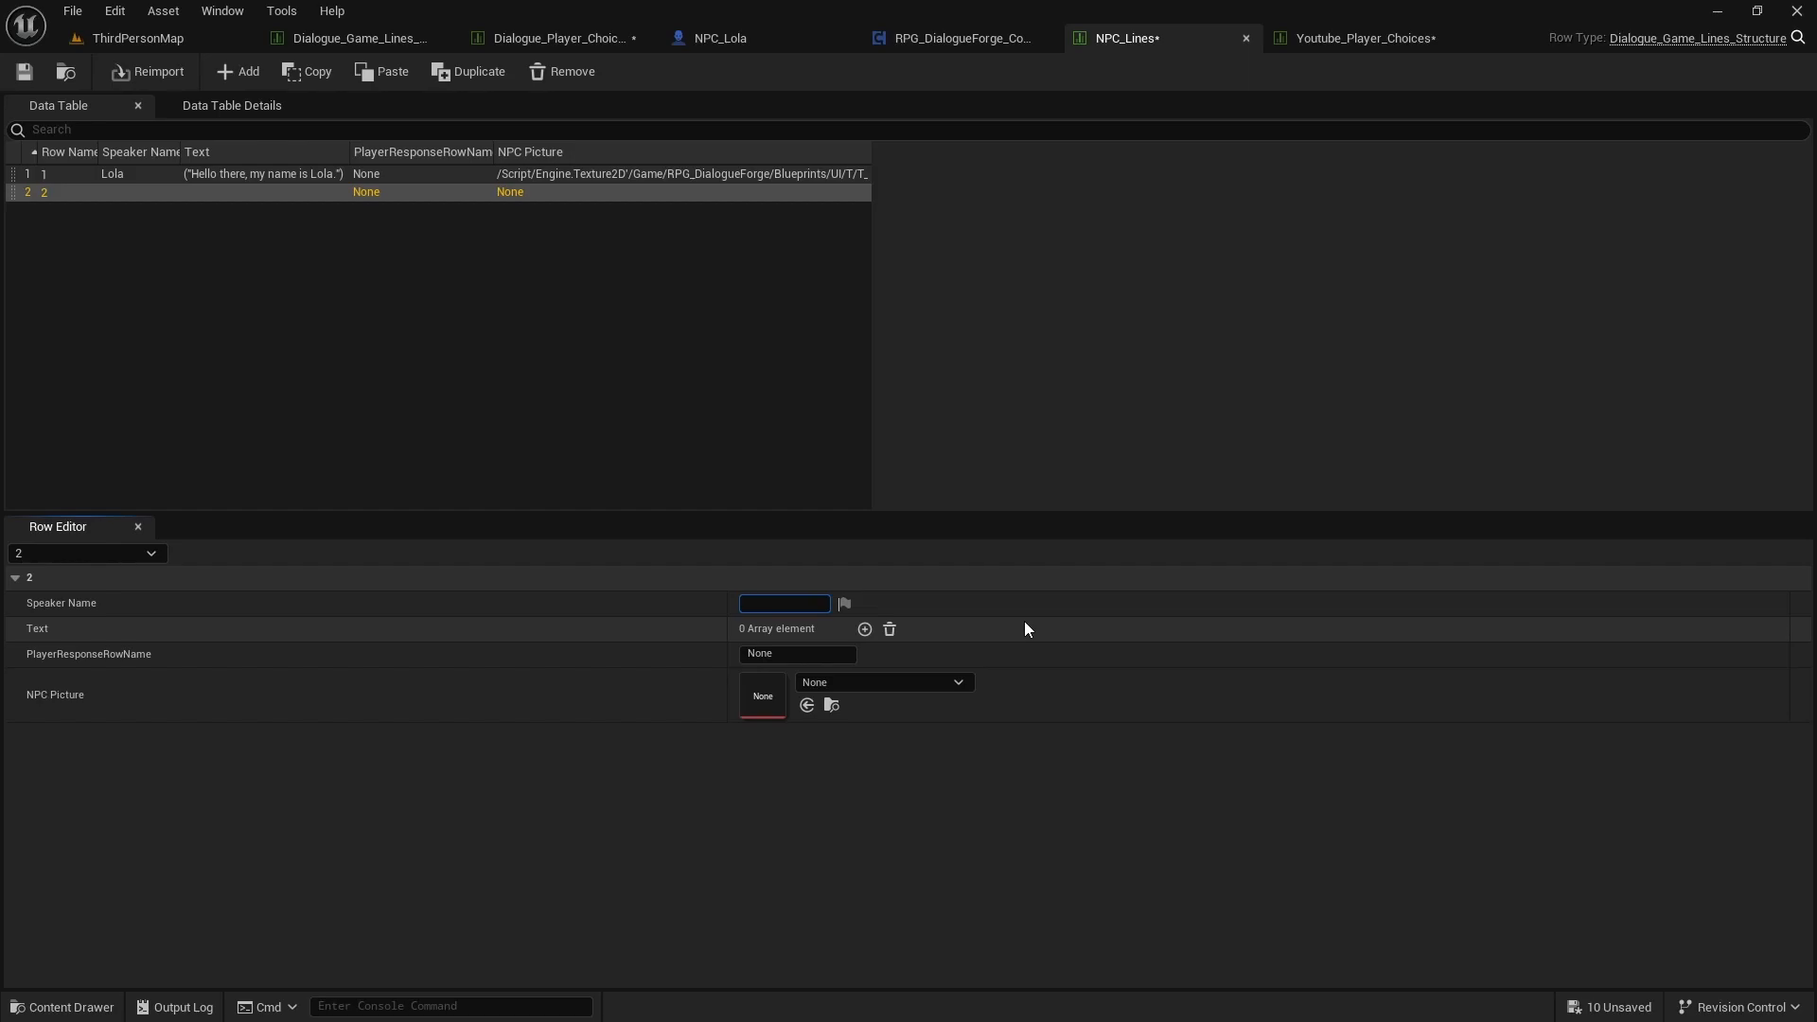
text(Okay bye!)
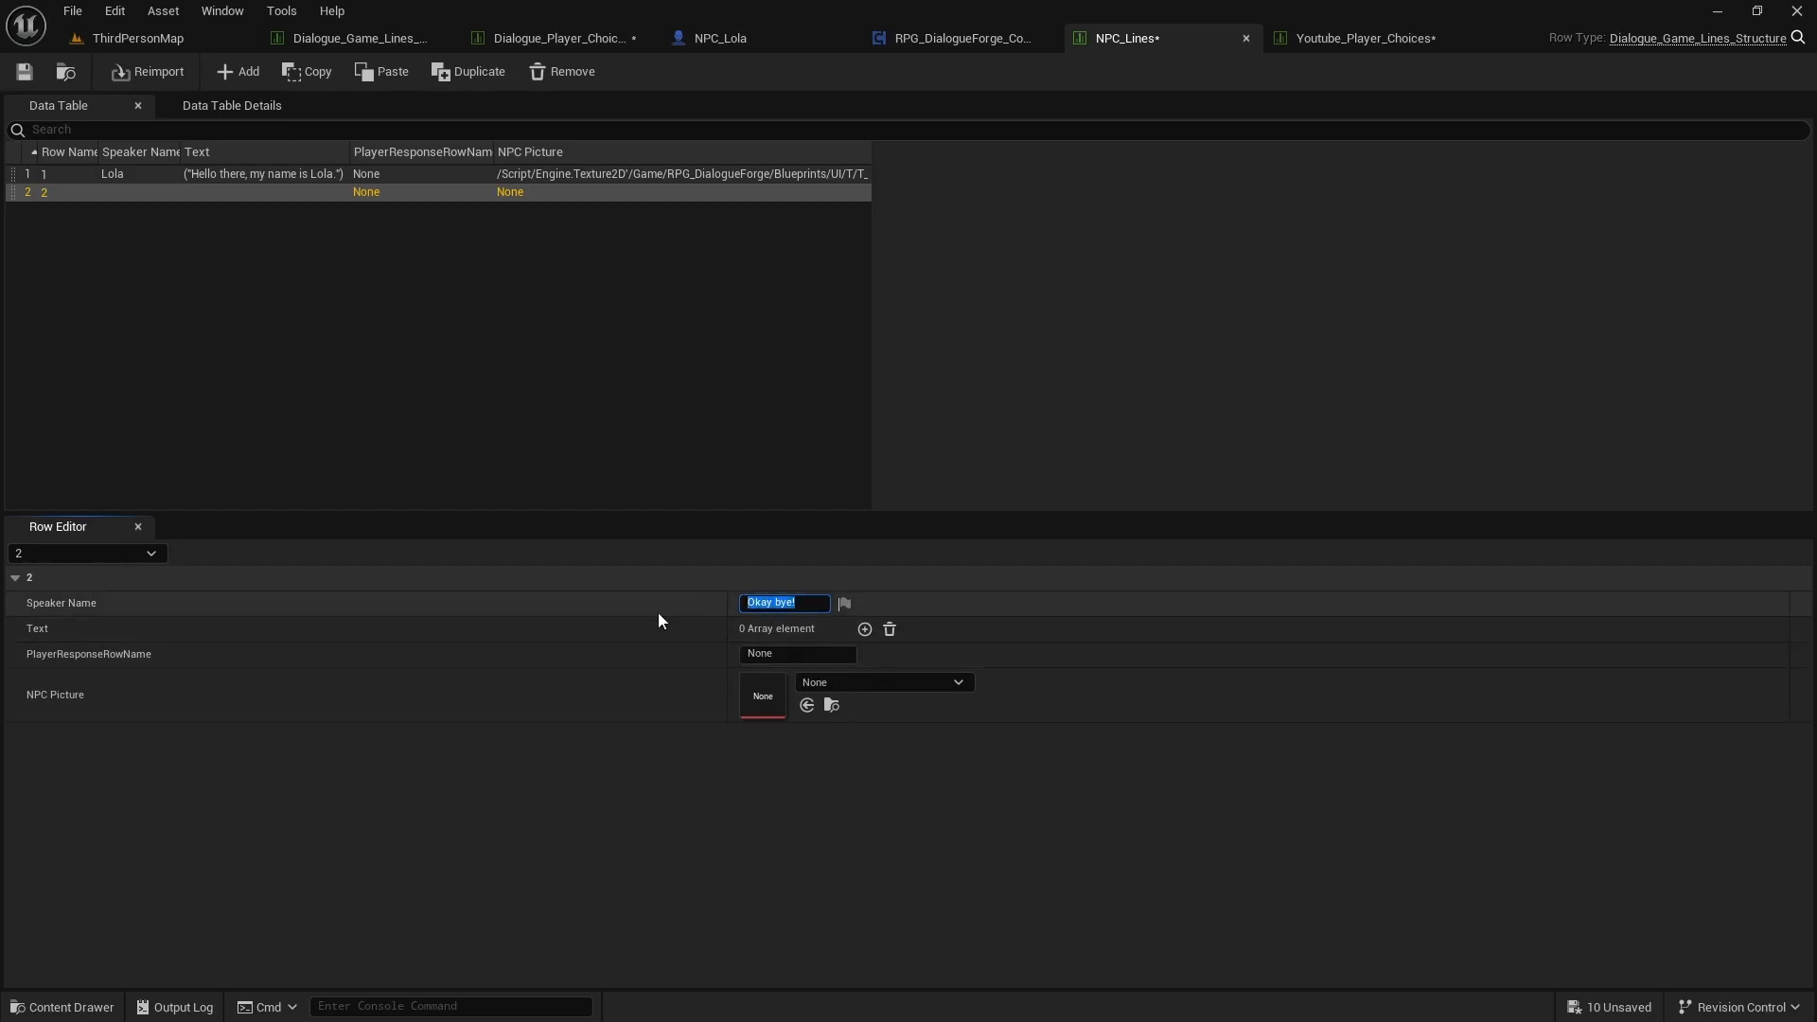
click(865, 629)
text(Okay bye!)
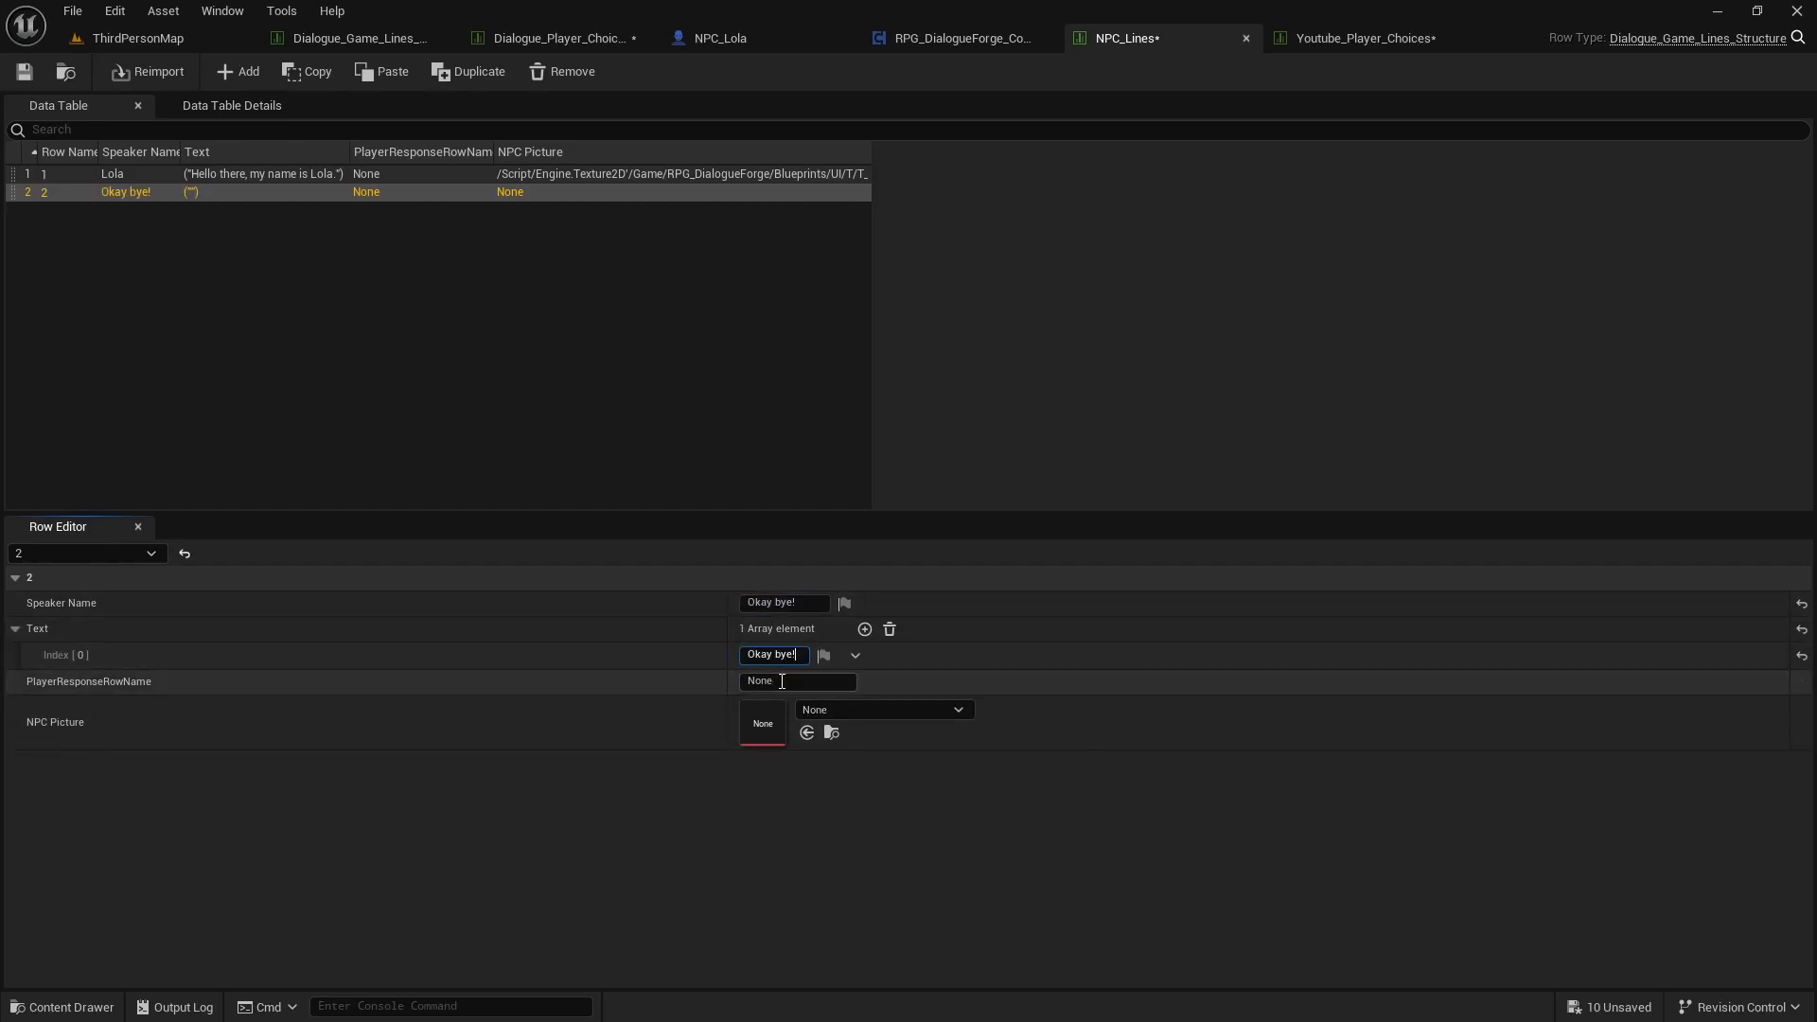
click(817, 602)
key(ctrl+a)
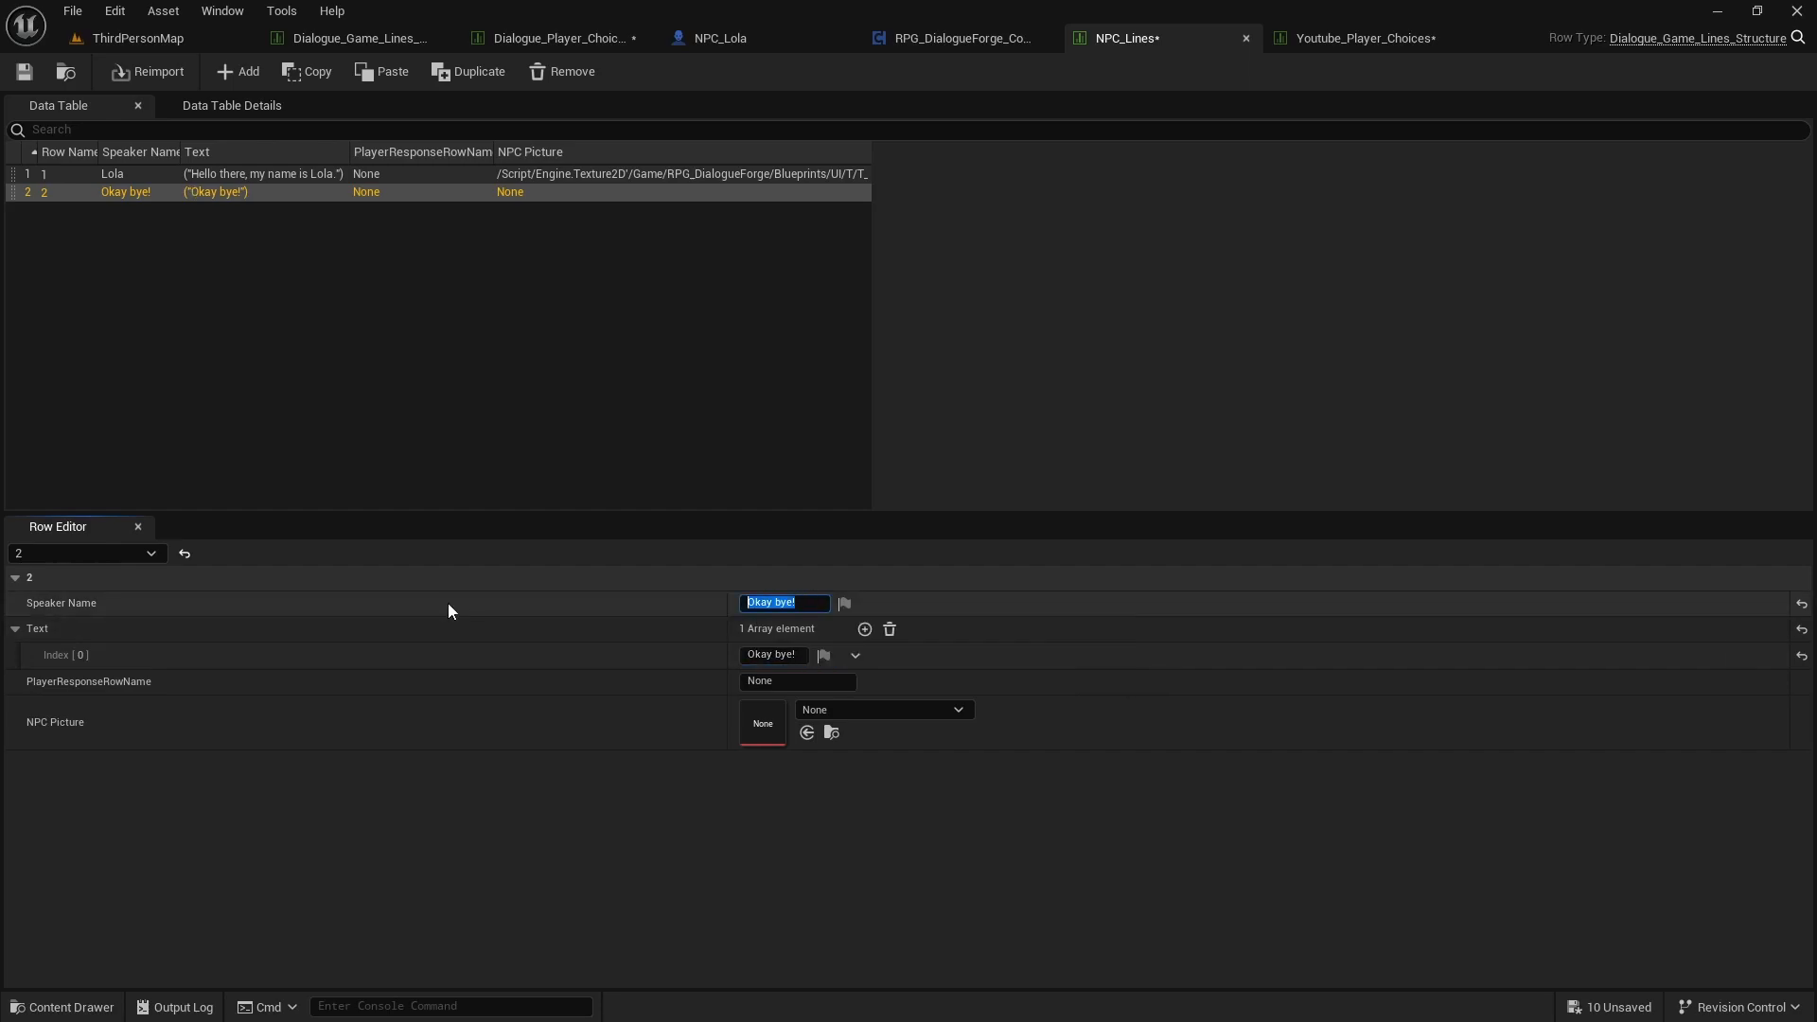
text(Lola)
key(Return)
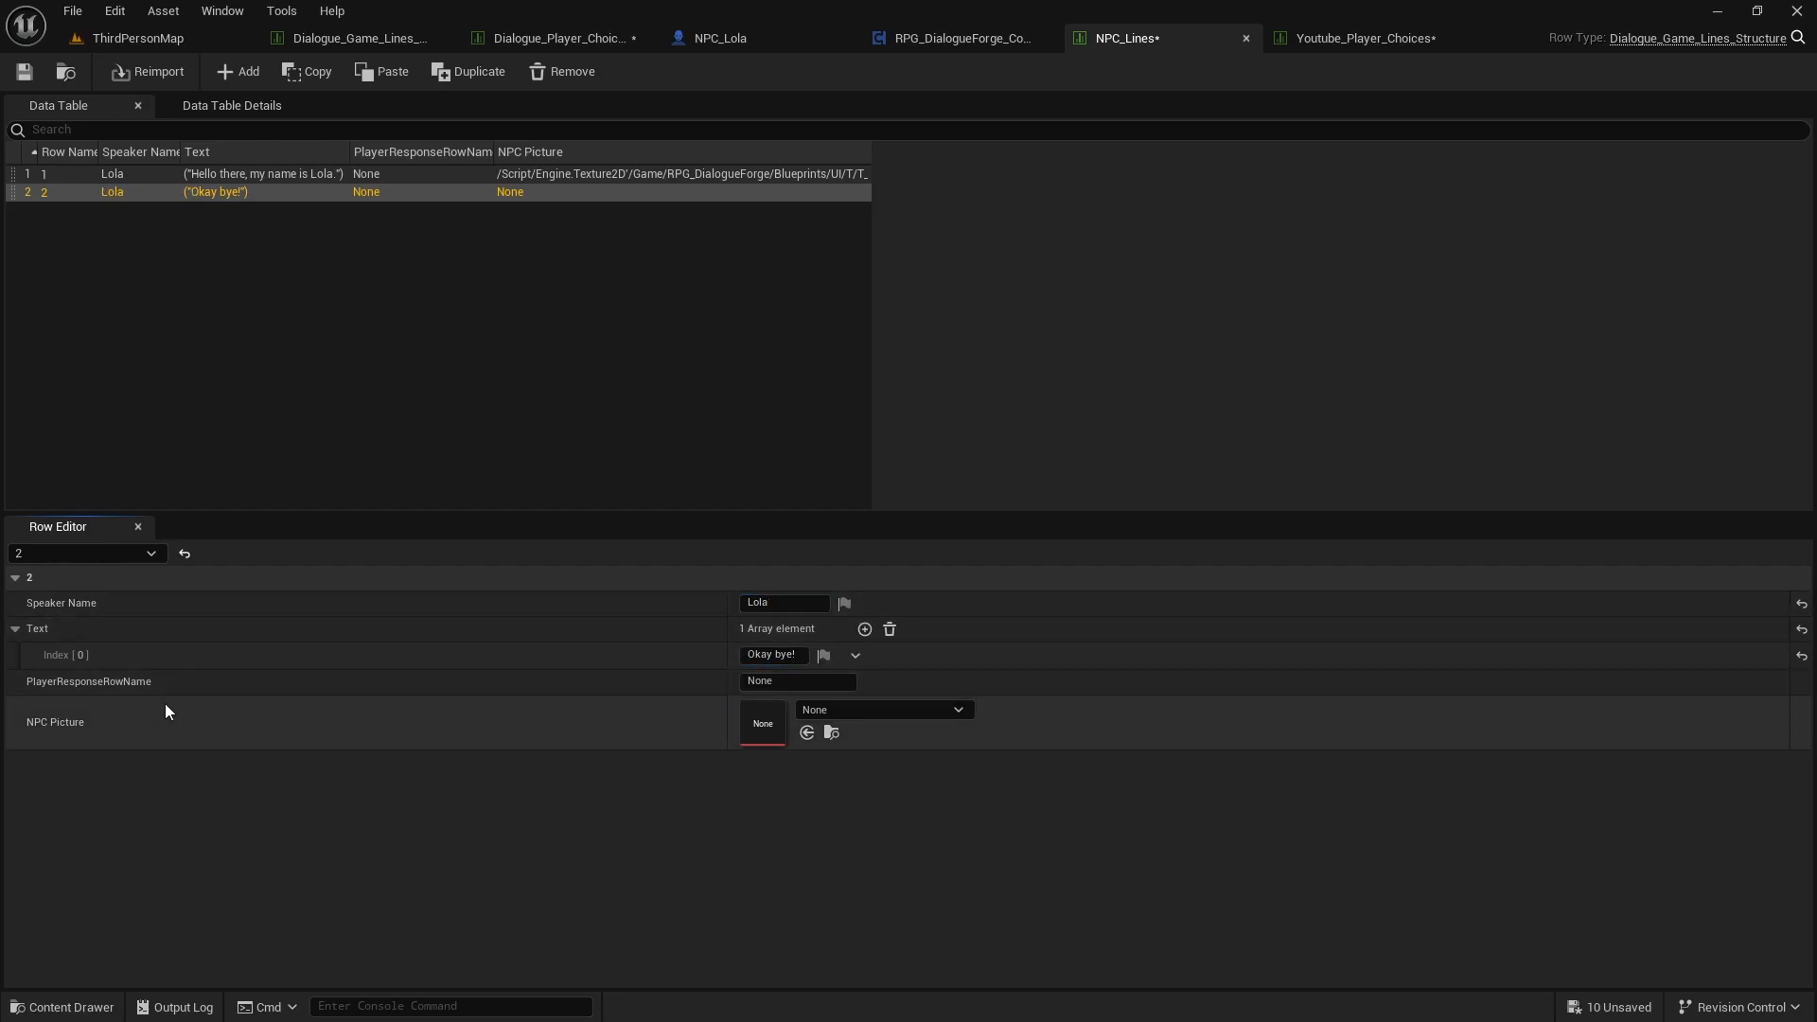
Step: Assign T_Example_Character_Image_10 as the NPC Picture of row 2 in NPC_Lines
click(832, 732)
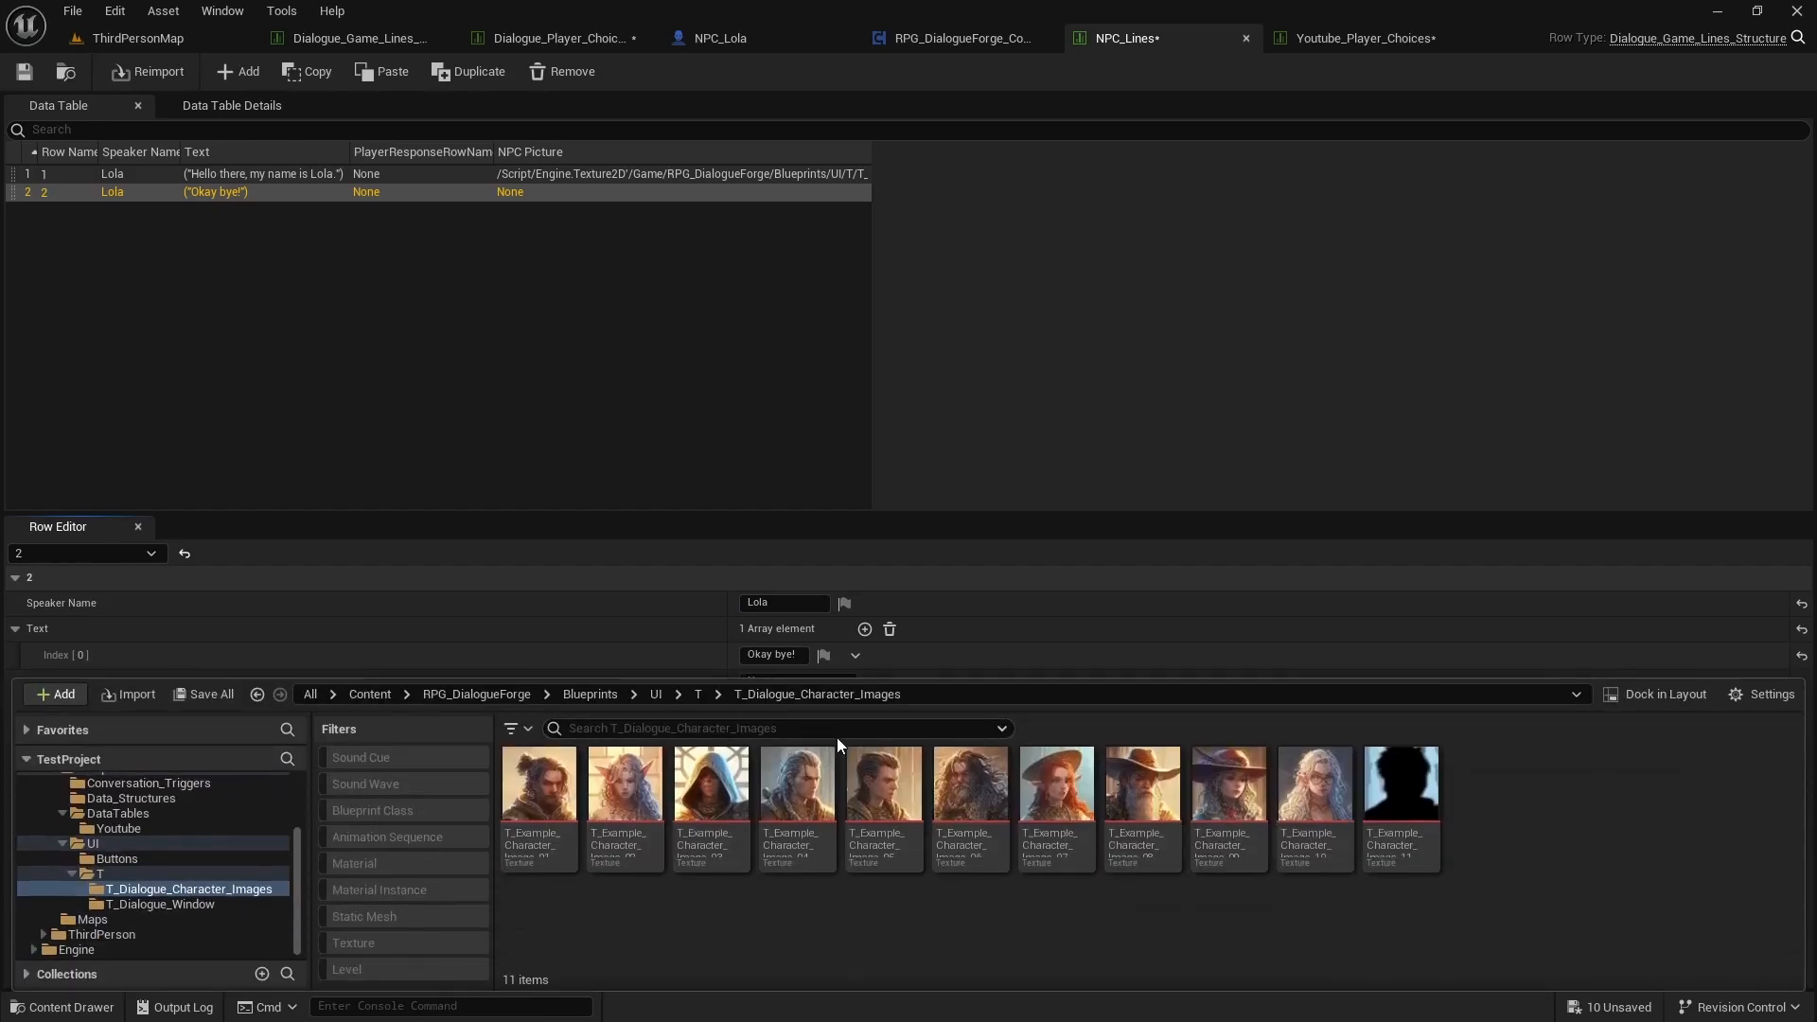
click(1344, 788)
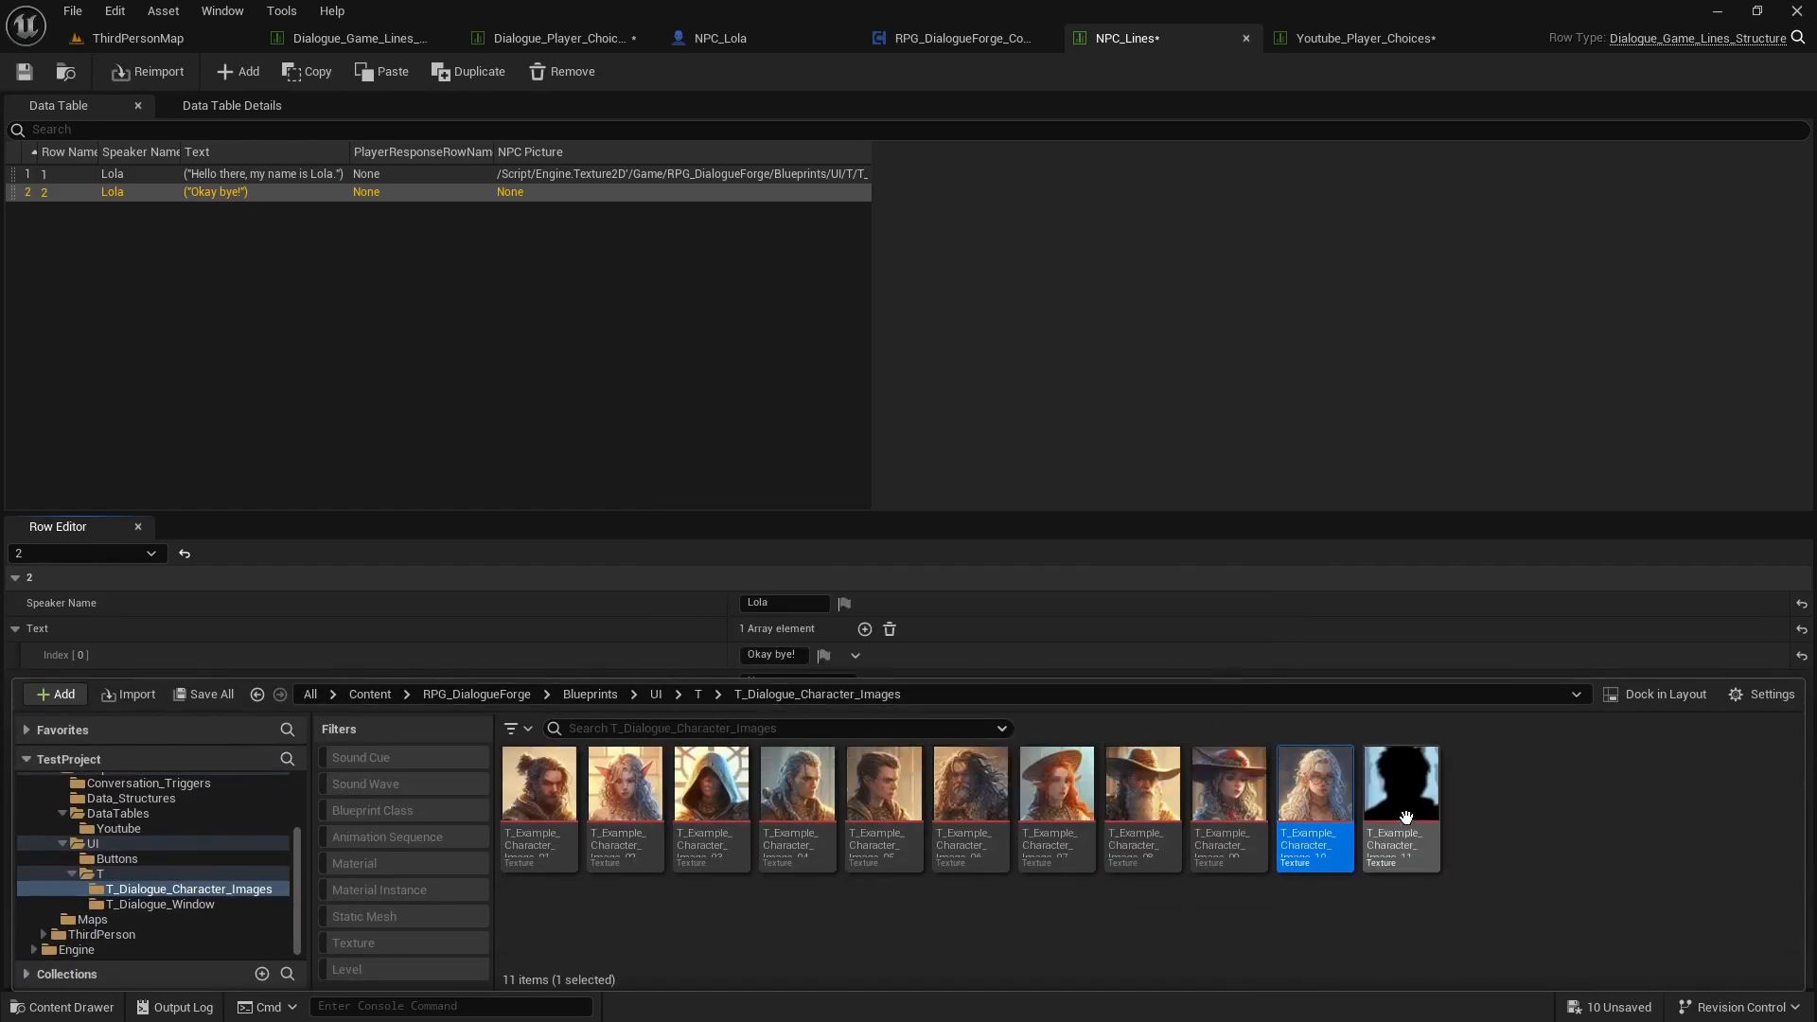
click(1132, 655)
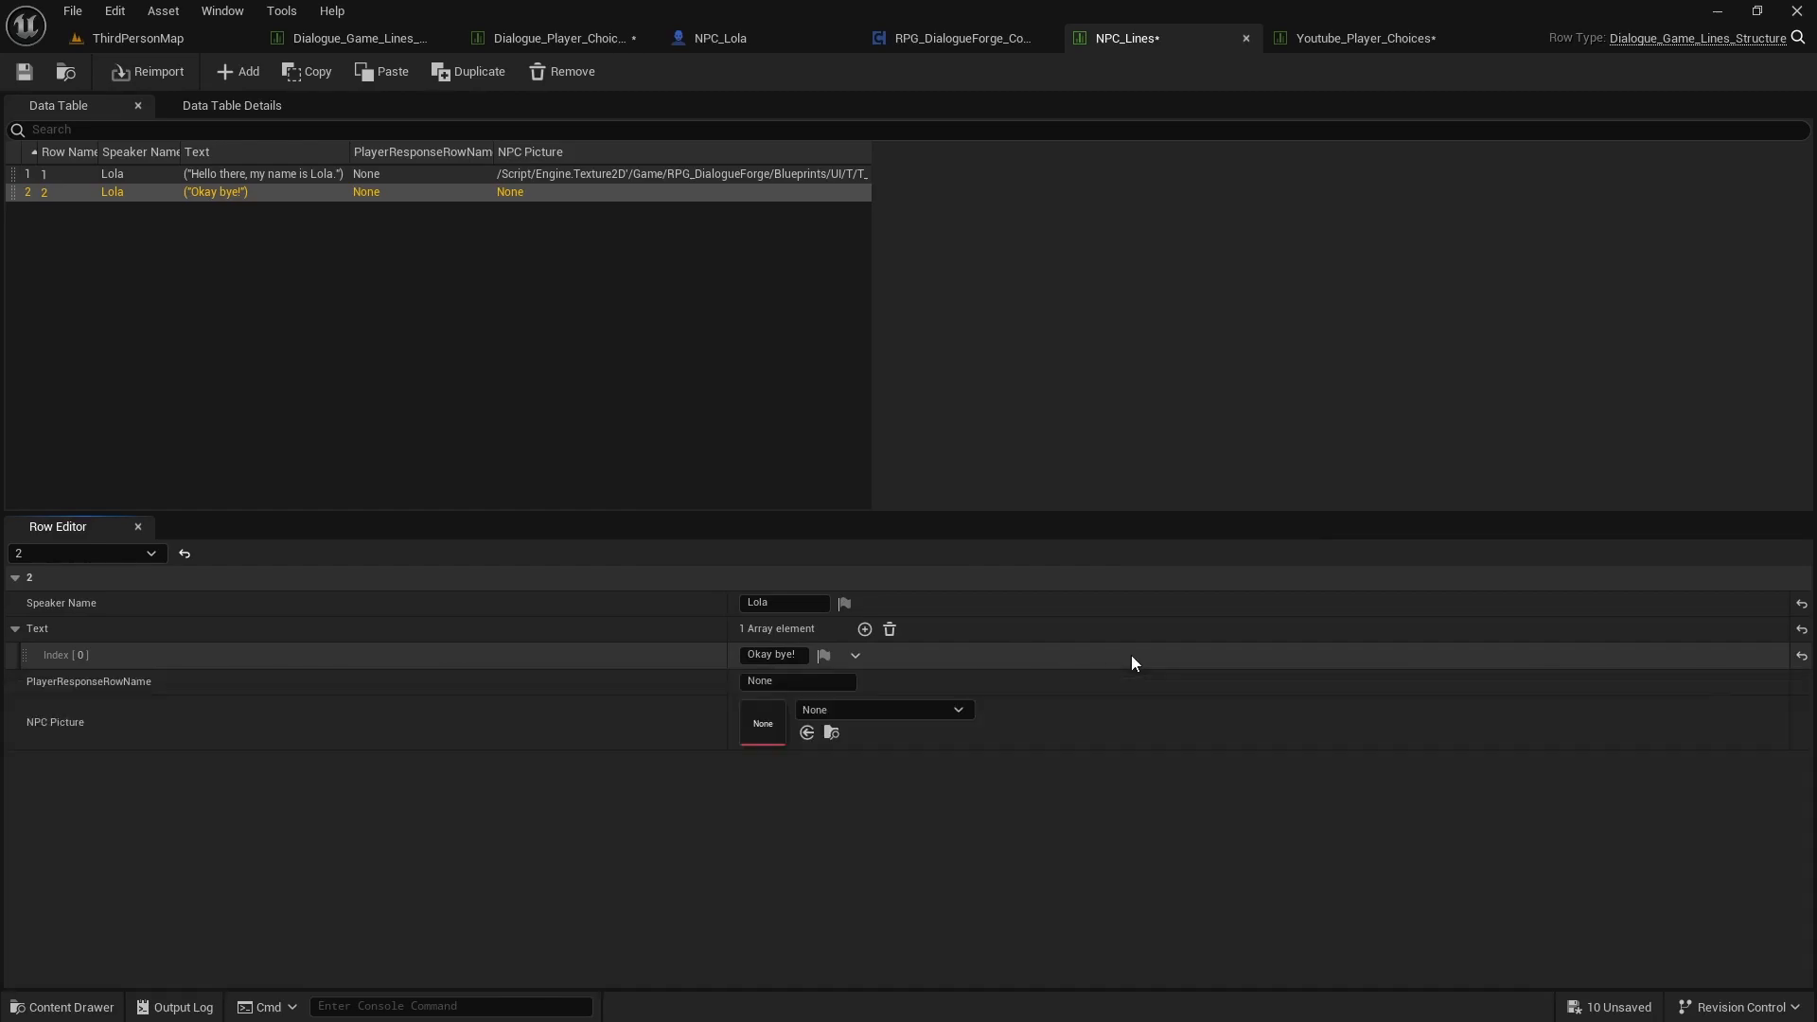
click(806, 732)
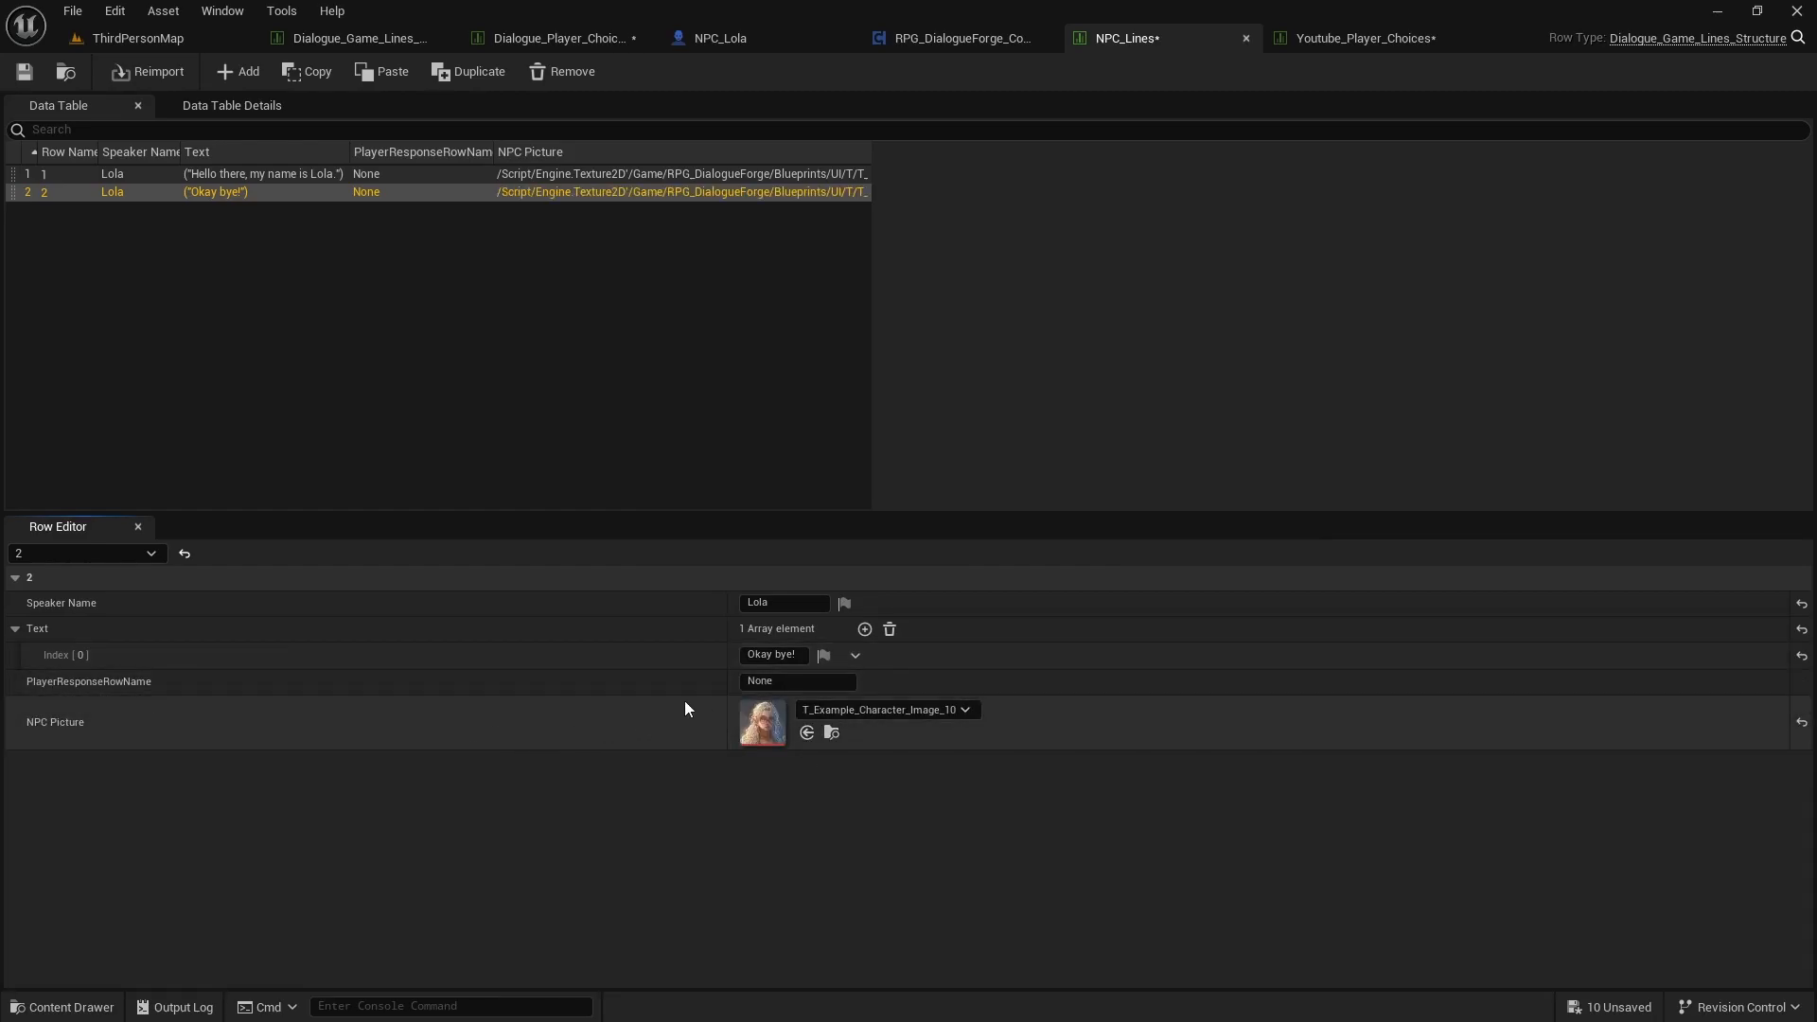
click(796, 682)
double_click(798, 681)
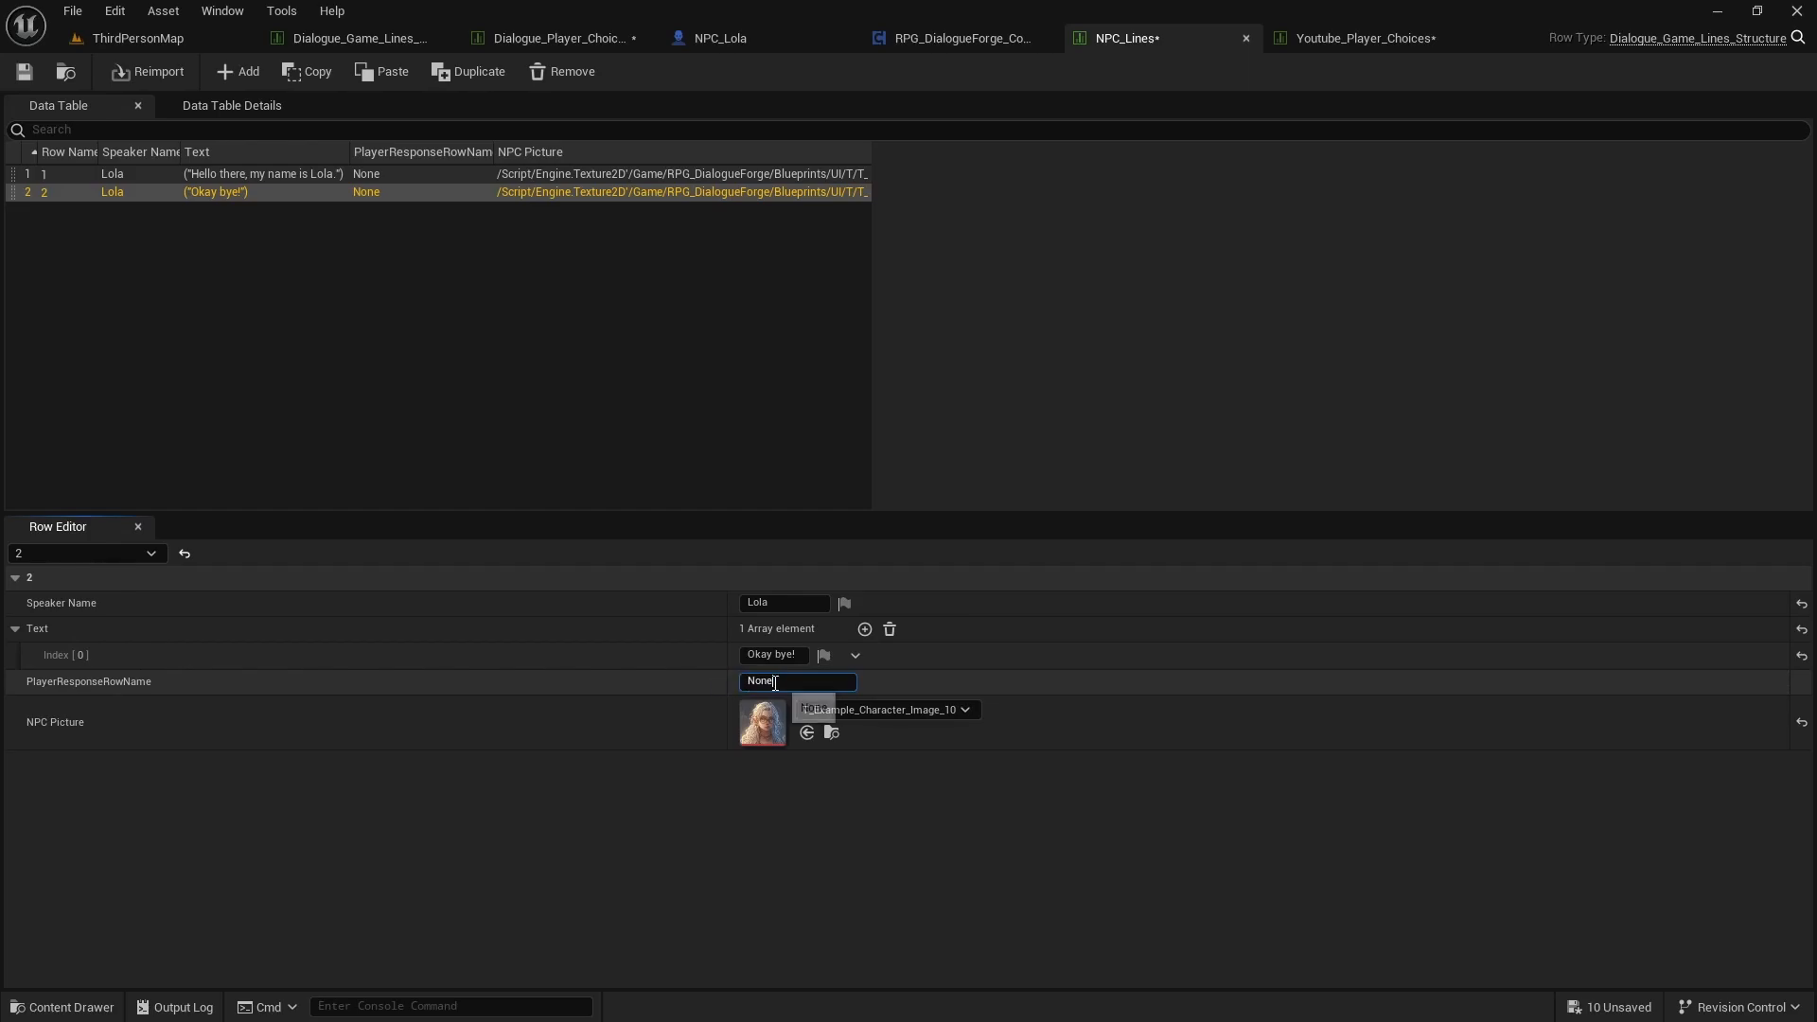
Step: Add a row named 2 to the Youtube_Player_Choices data table
click(1317, 45)
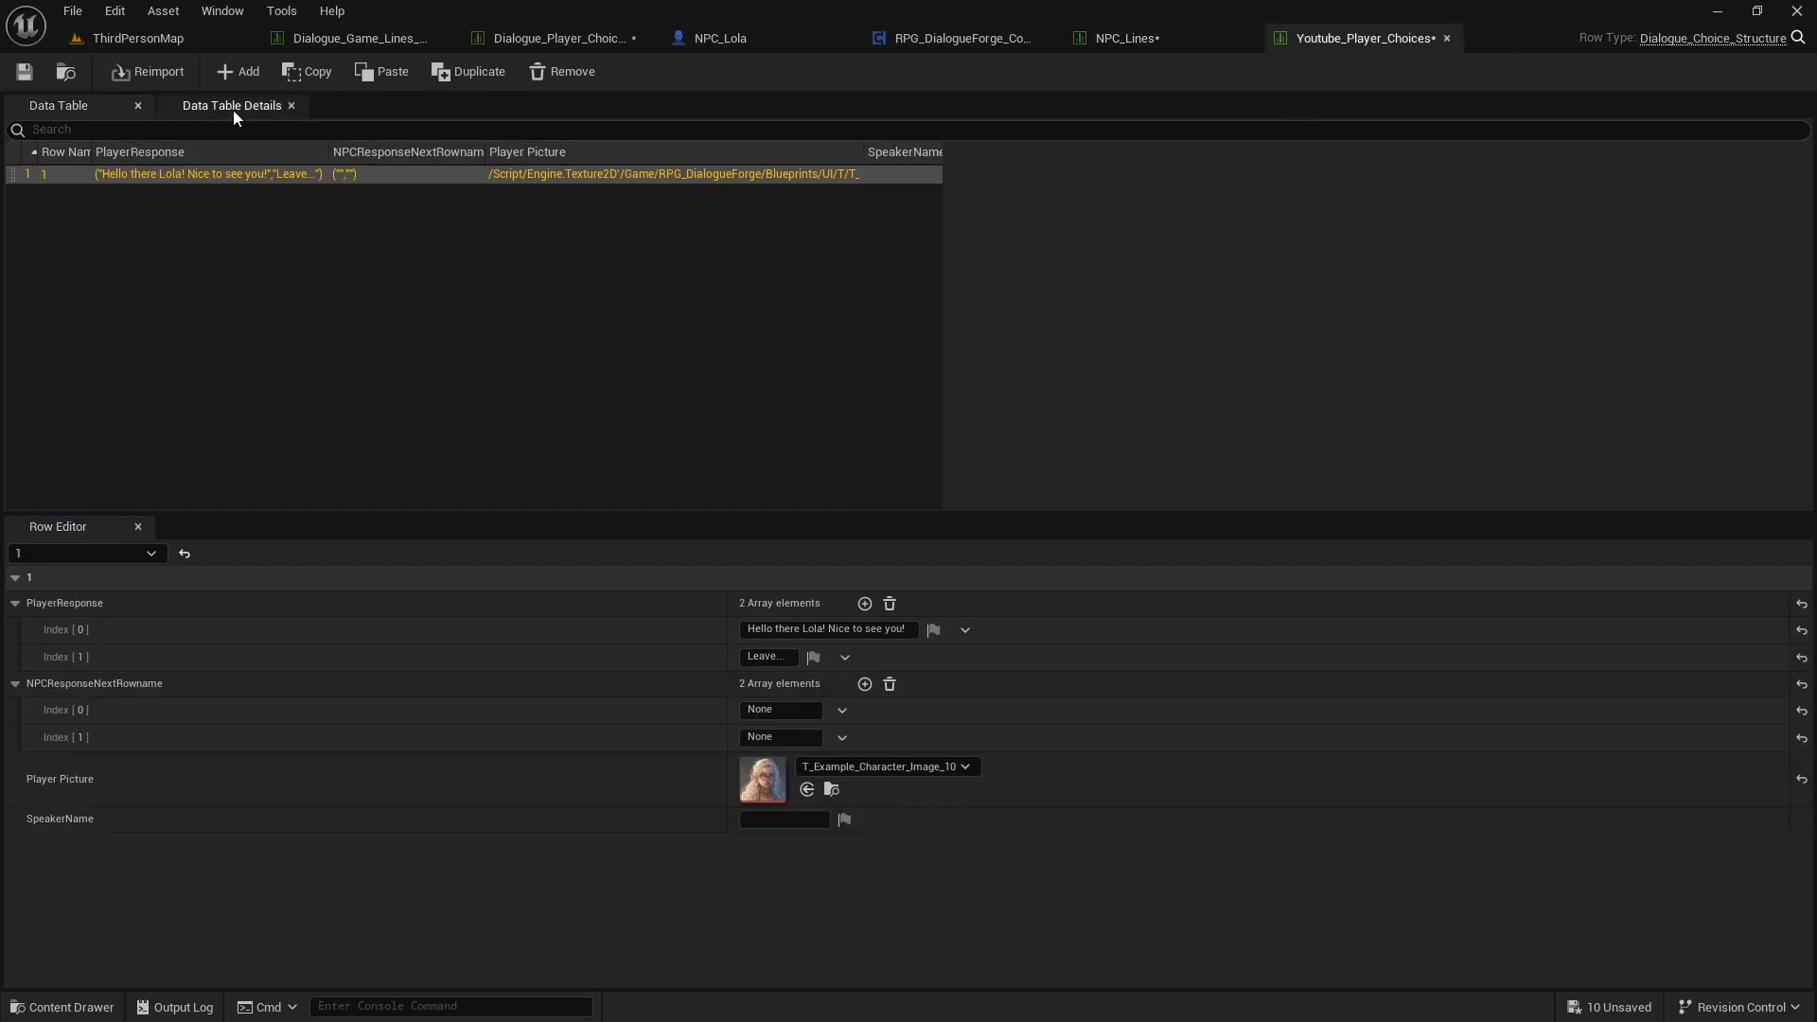
click(244, 71)
double_click(60, 195)
text(2)
key(Return)
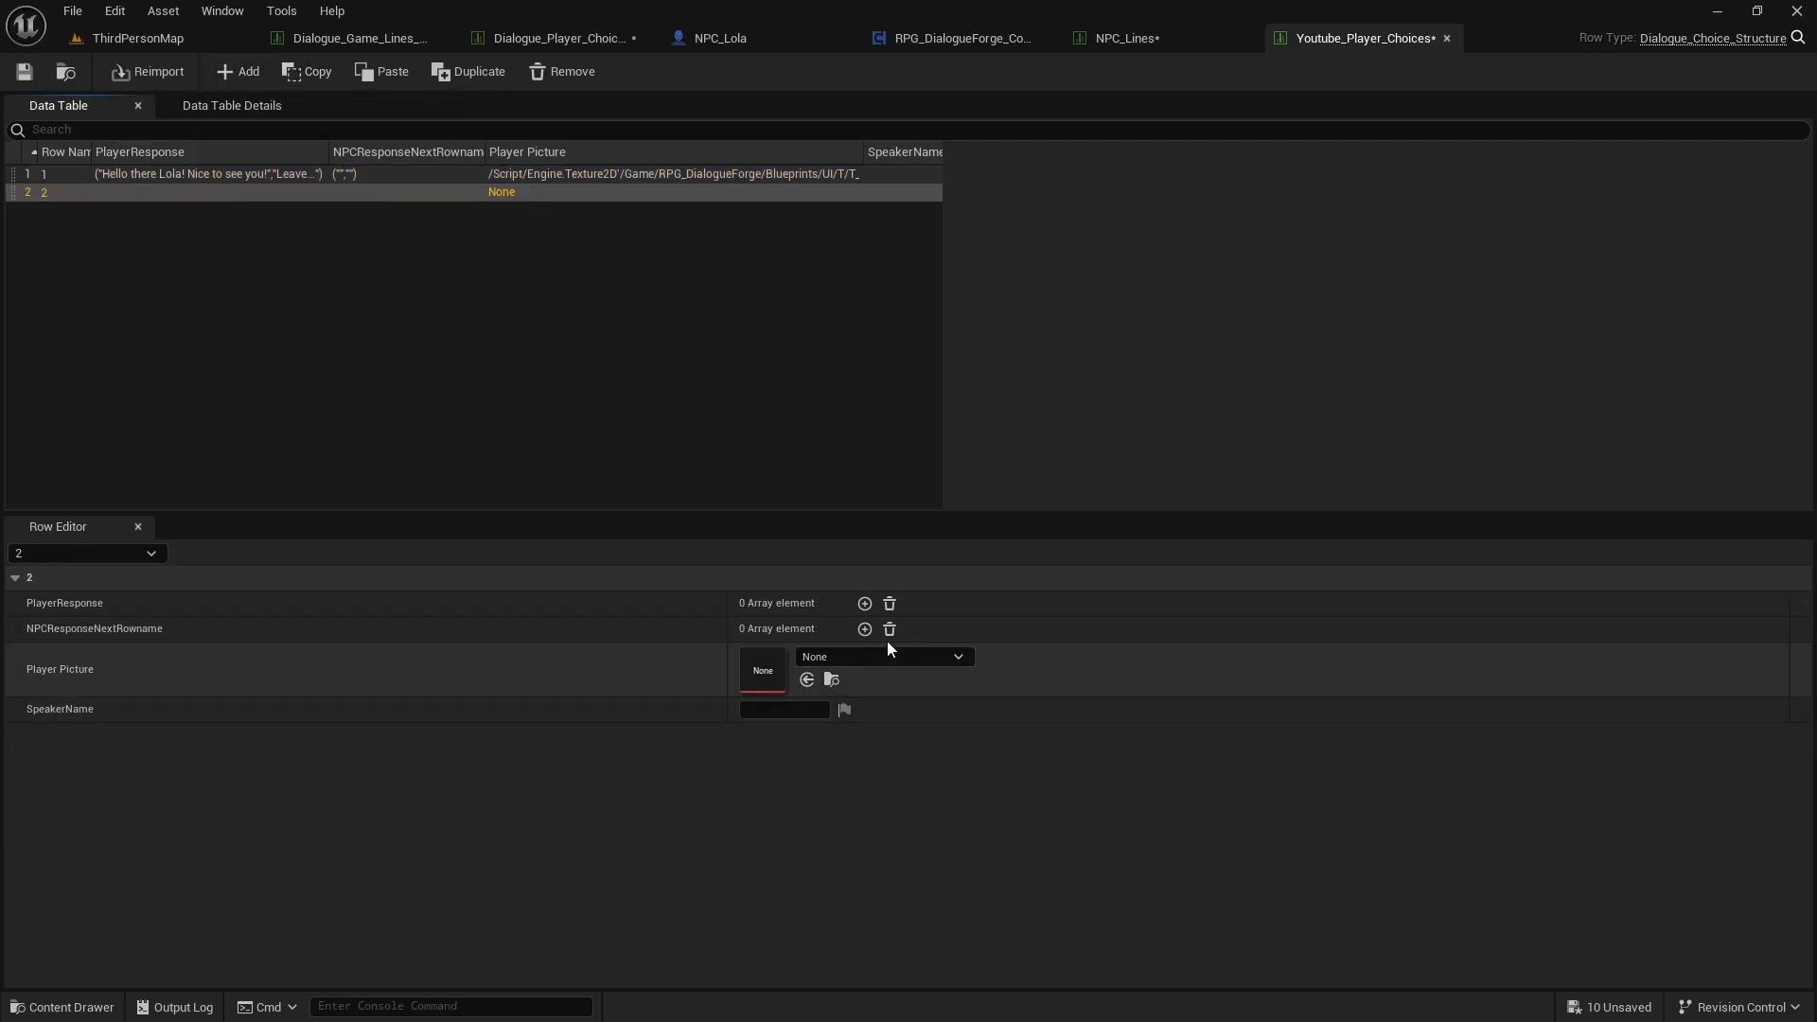
click(865, 603)
click(782, 634)
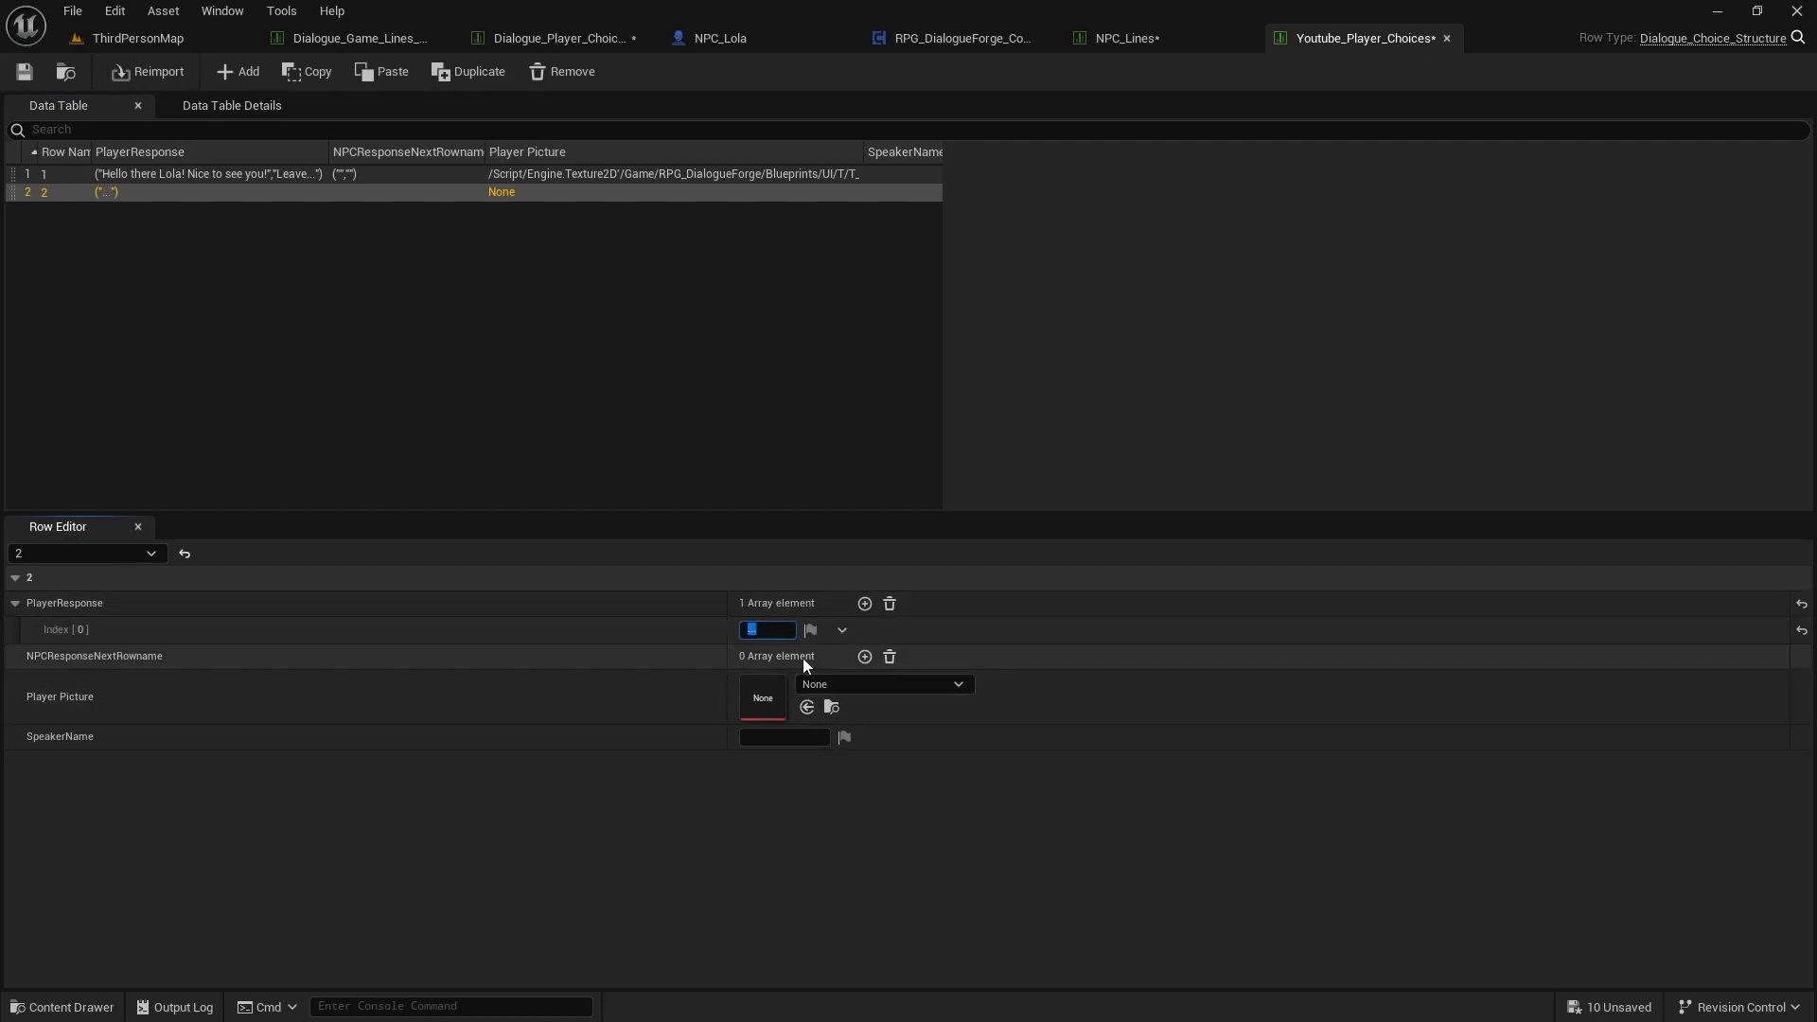
click(864, 603)
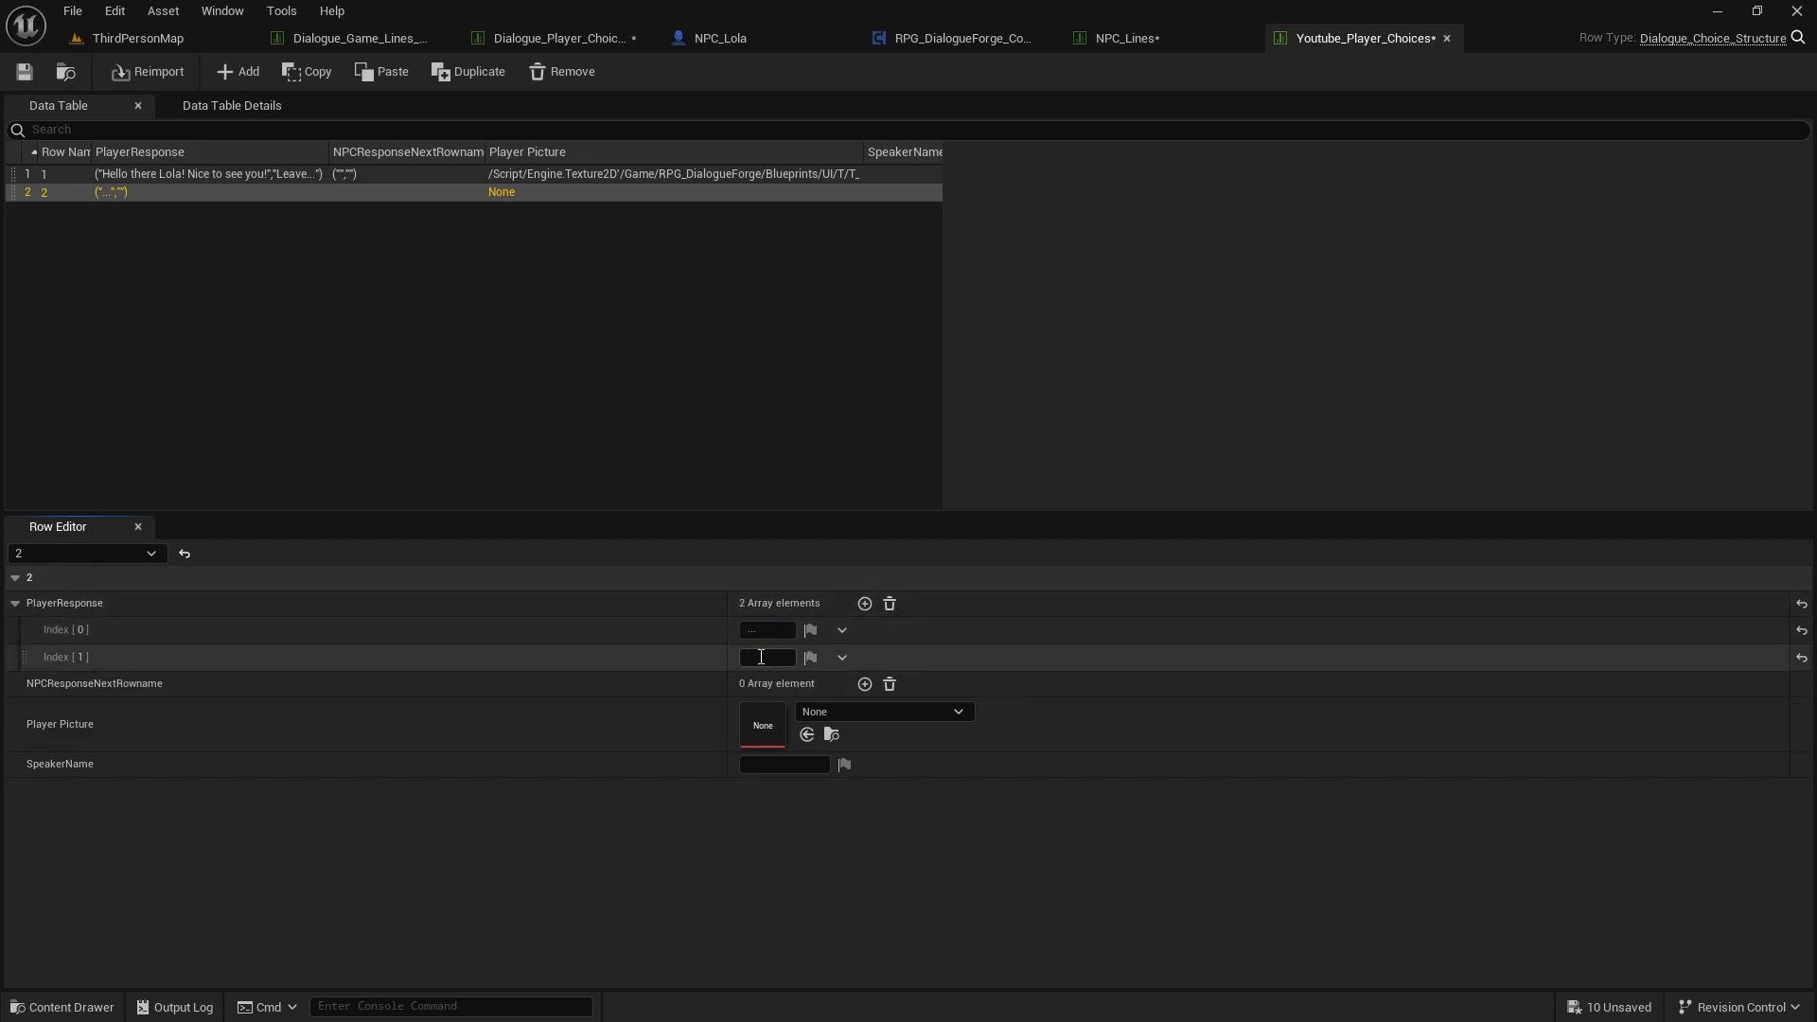
click(784, 662)
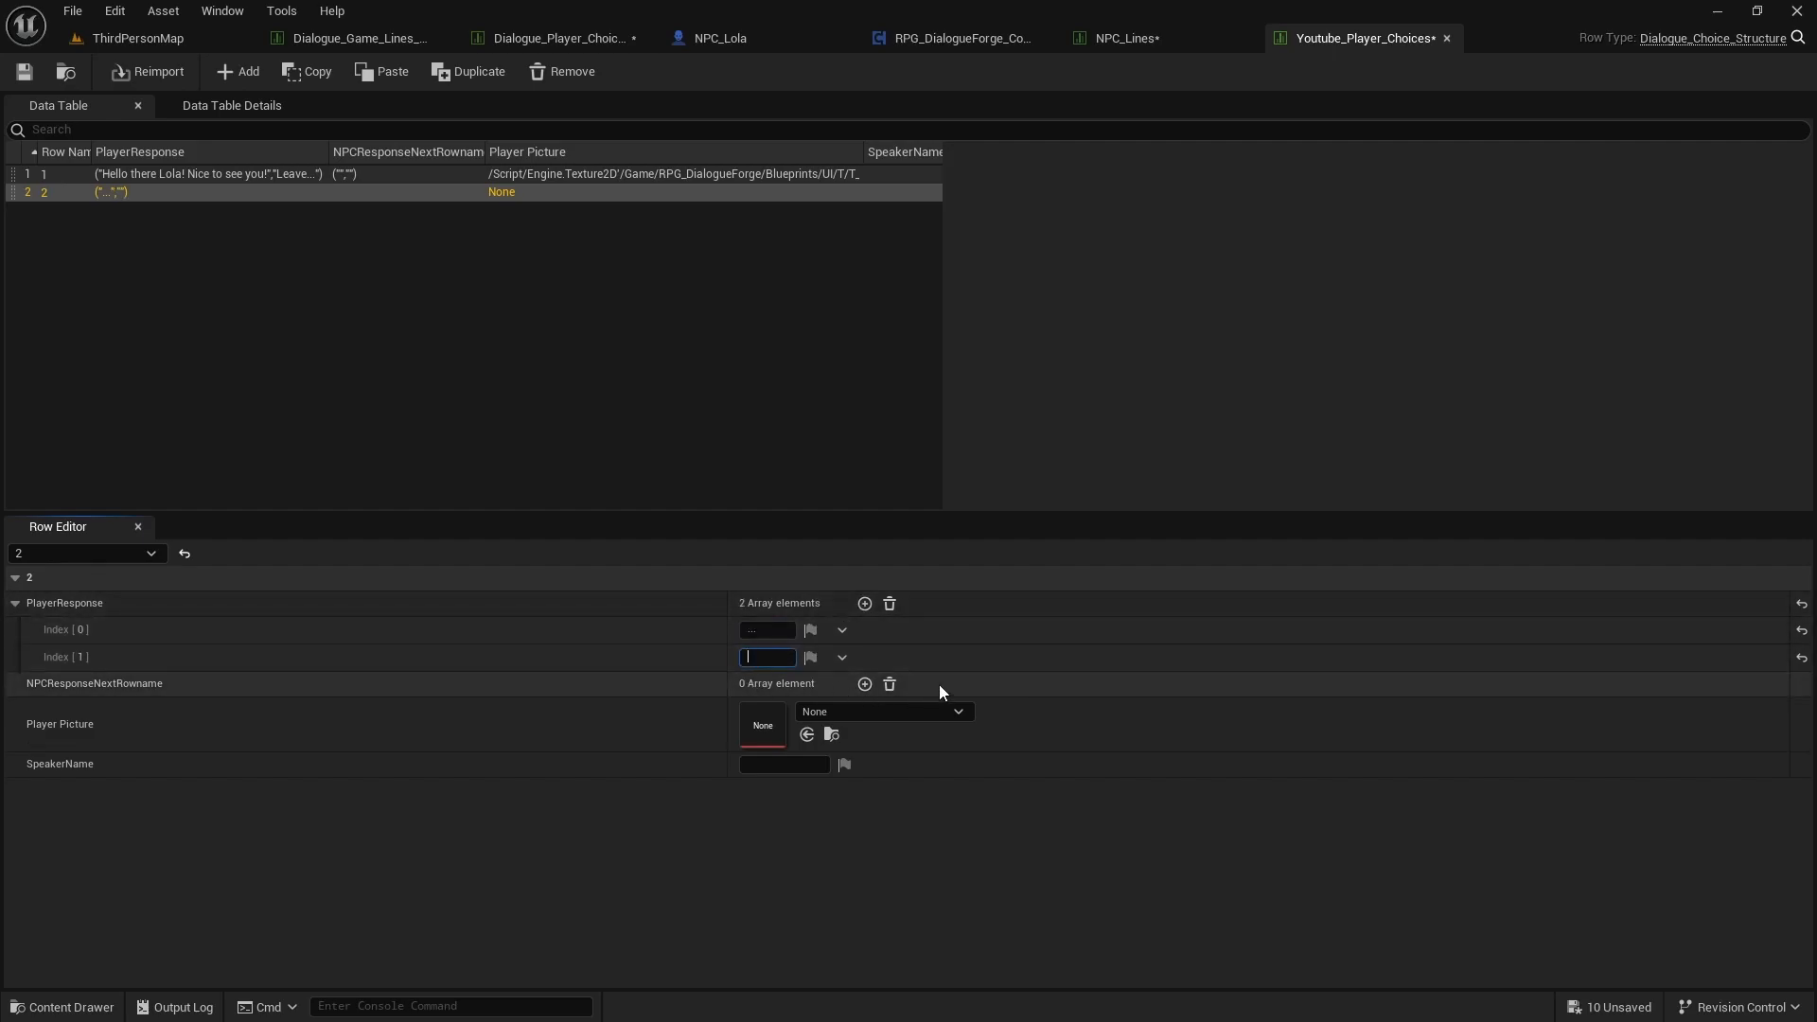
click(888, 604)
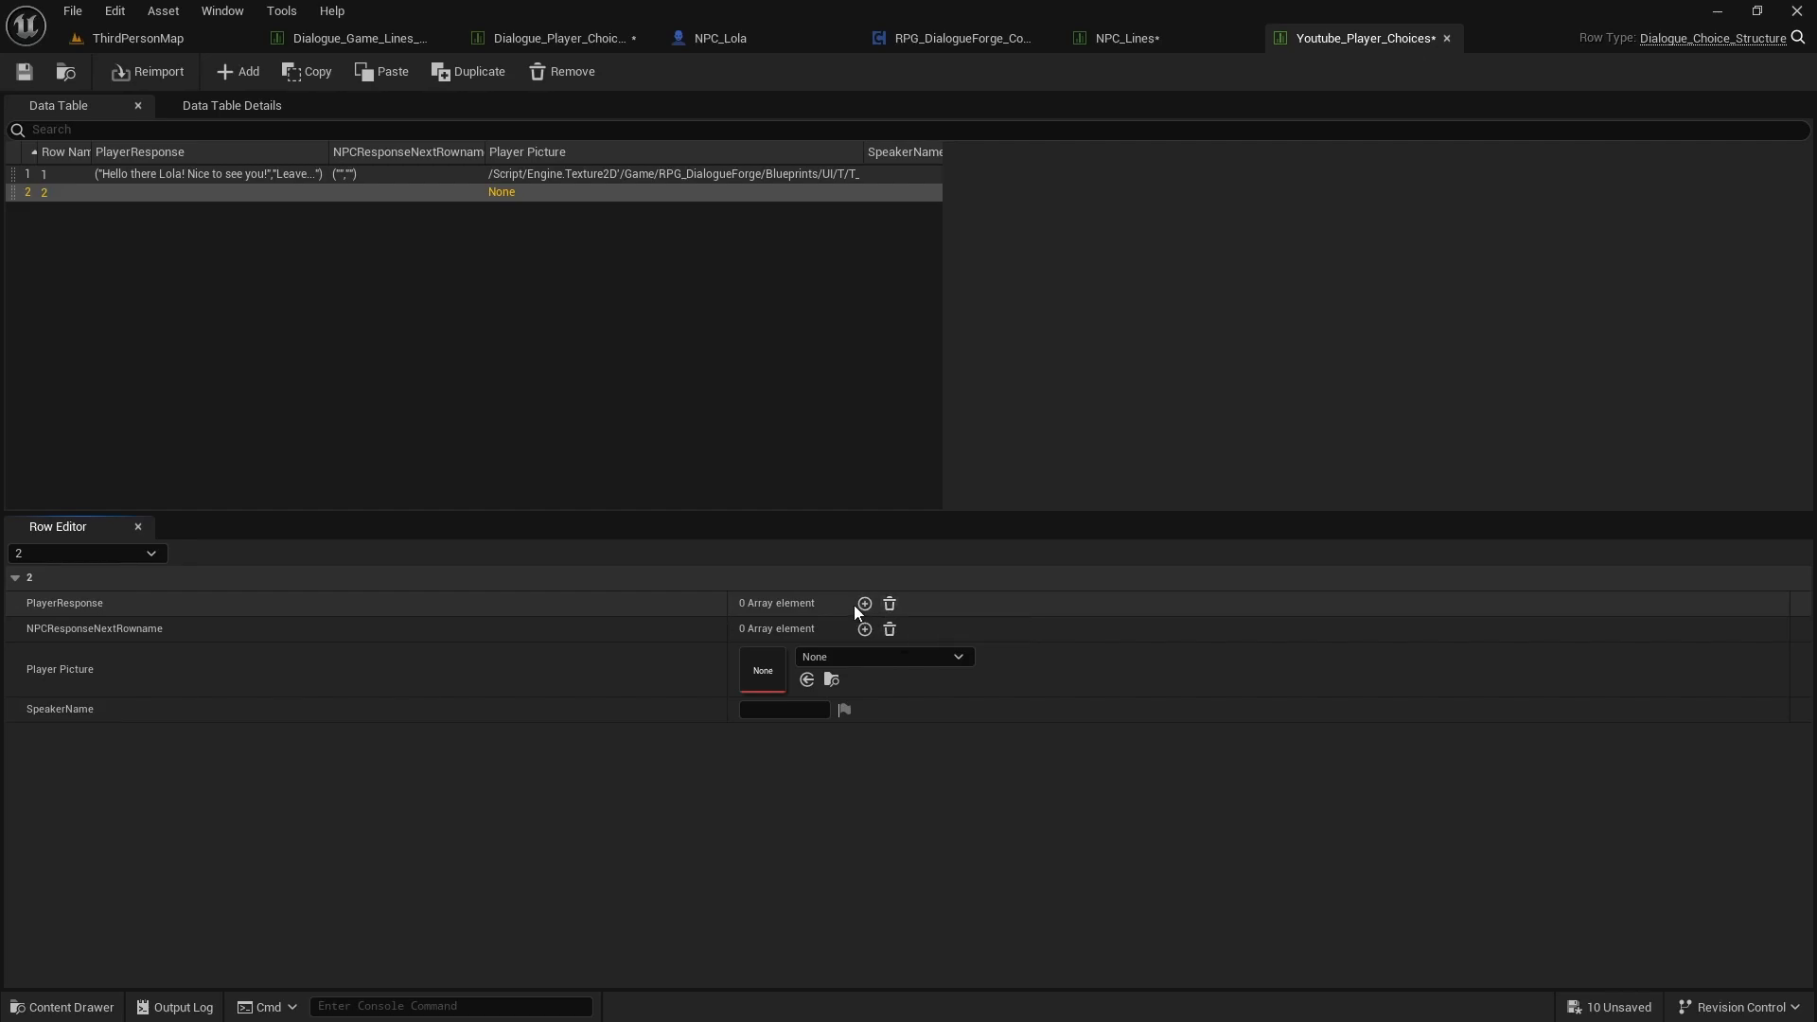
Step: Give row 2 of Youtube_Player_Choices one PlayerResponse element reading "..." and one NPCResponseNextRowname element left at None
click(865, 603)
text(...)
key(Return)
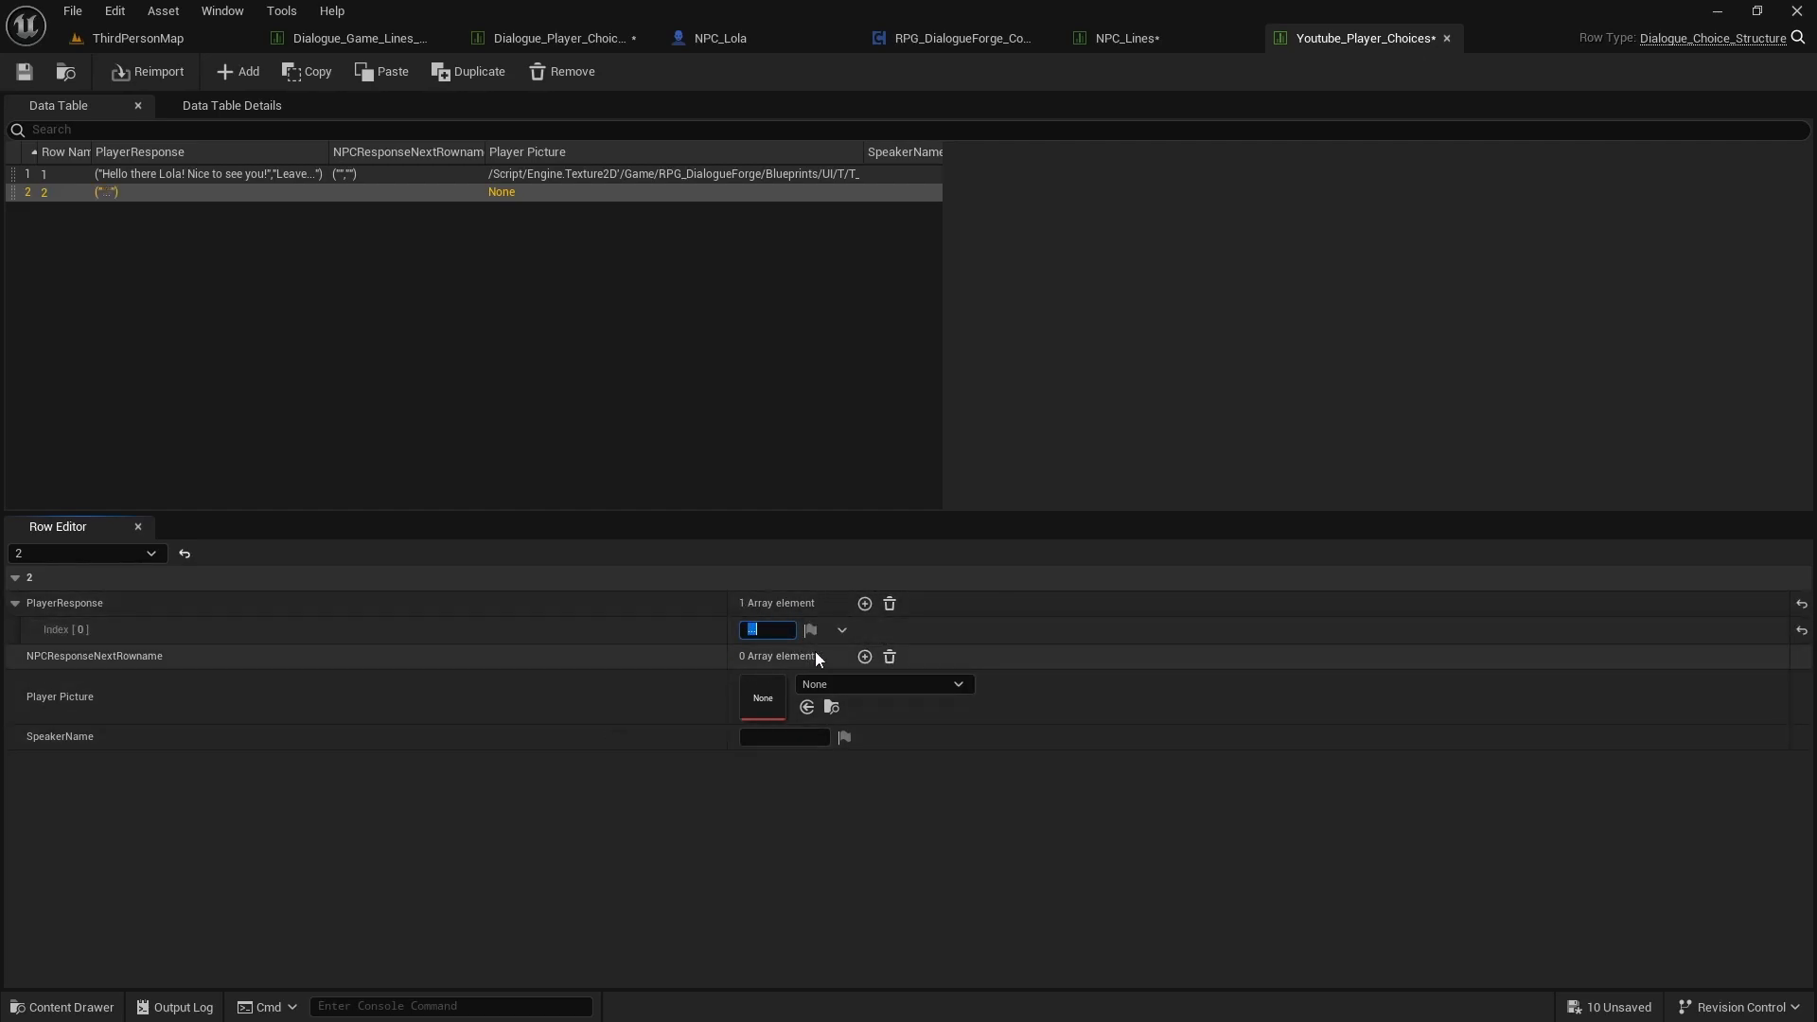
click(864, 657)
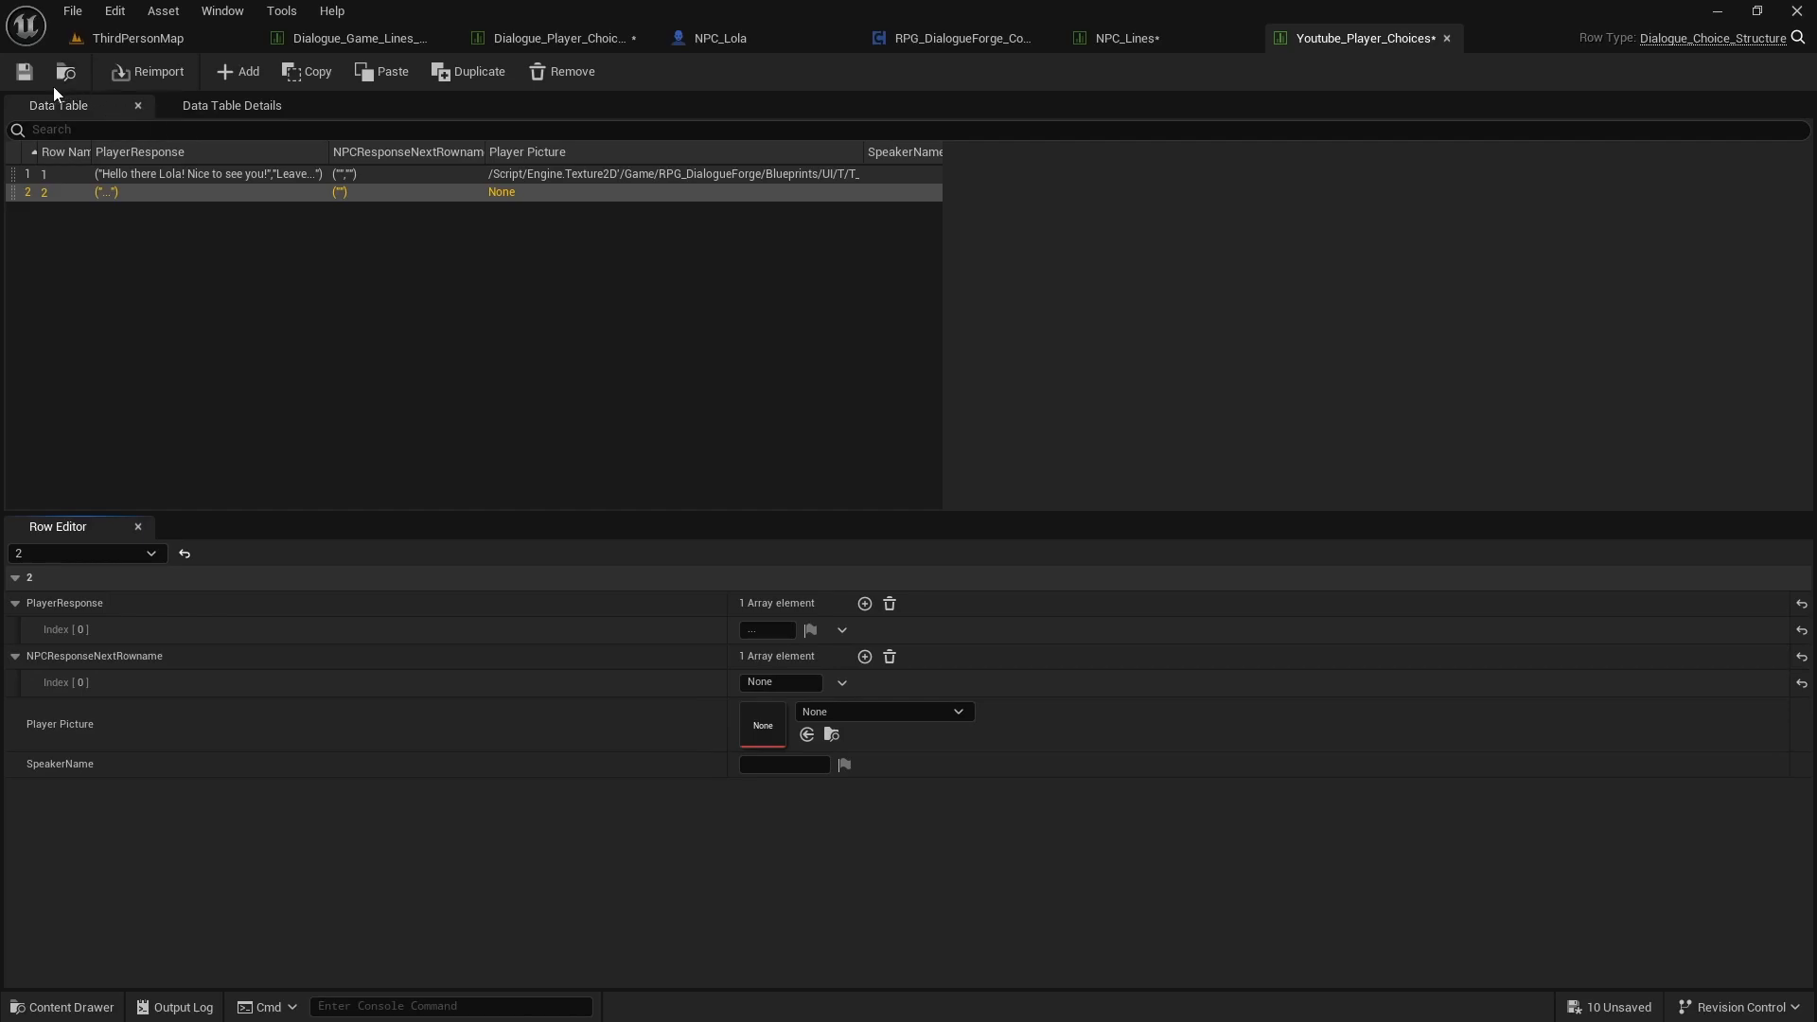
Step: Save the Youtube_Player_Choices and NPC_Lines data tables
click(26, 75)
click(1134, 40)
click(27, 76)
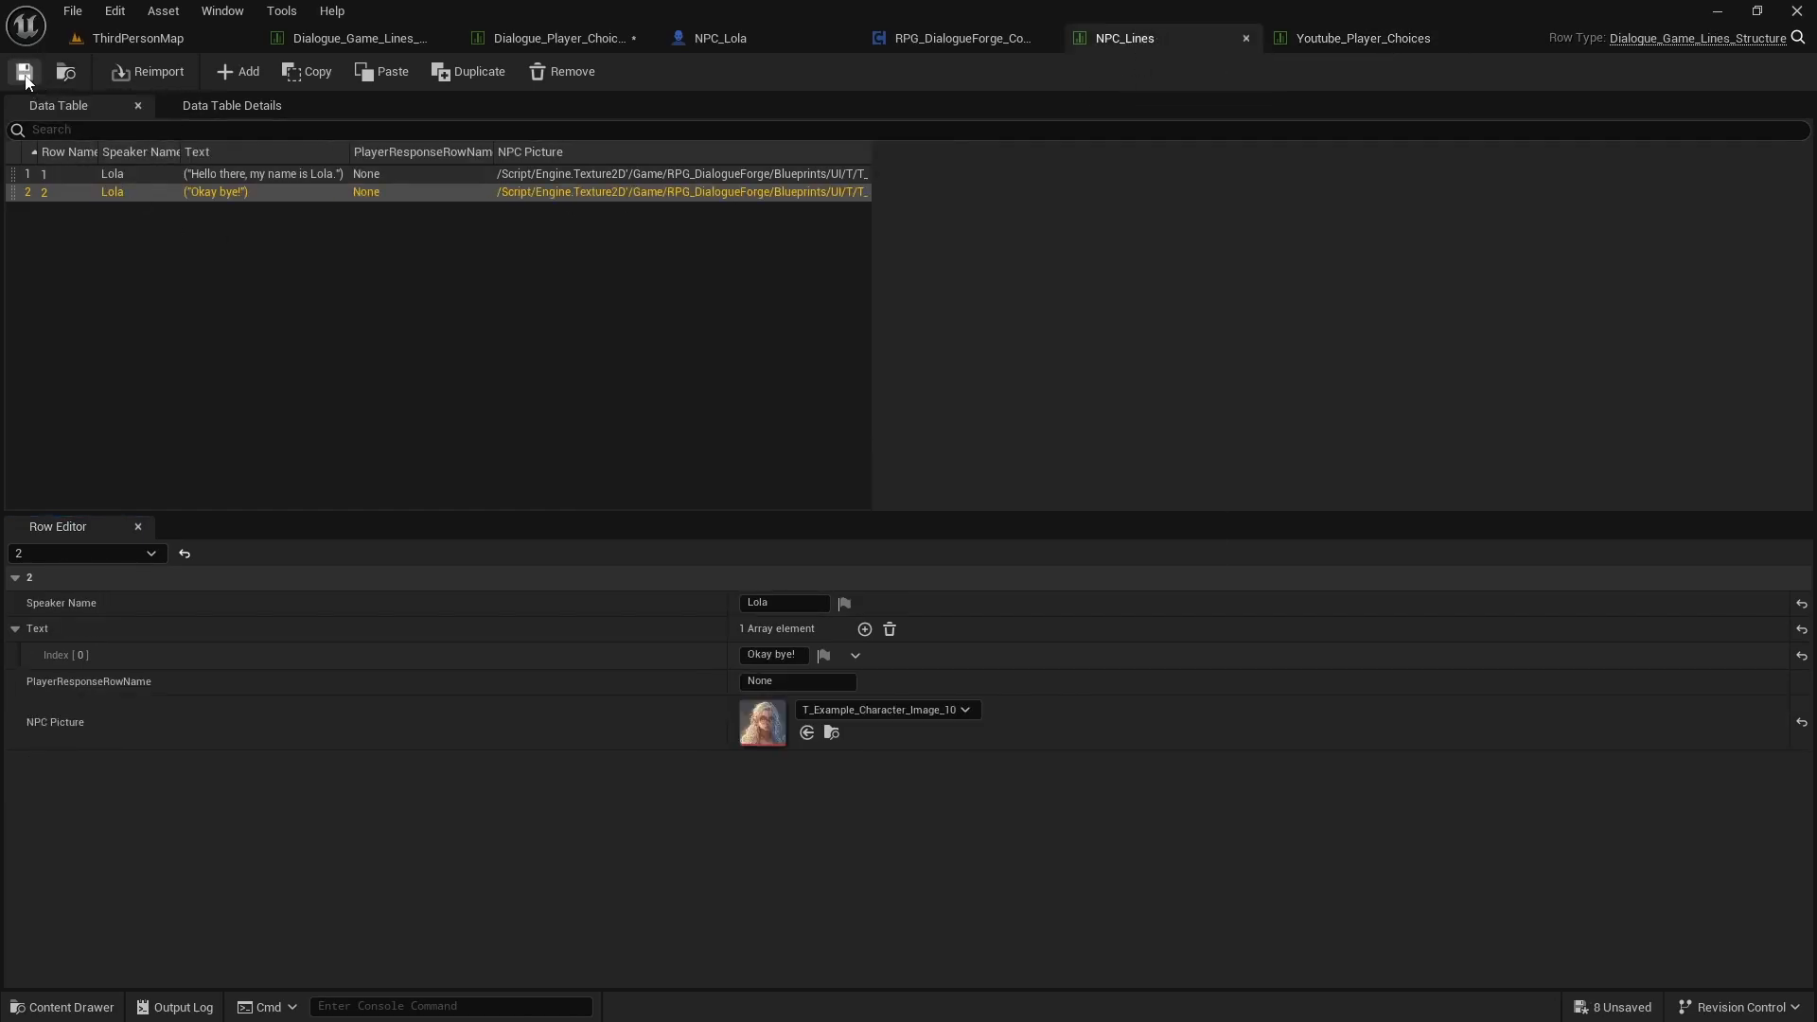
Step: Set the PlayerResponseRowName of row 2 in NPC_Lines to 1 and check it against the rows of Youtube_Player_Choices
click(786, 681)
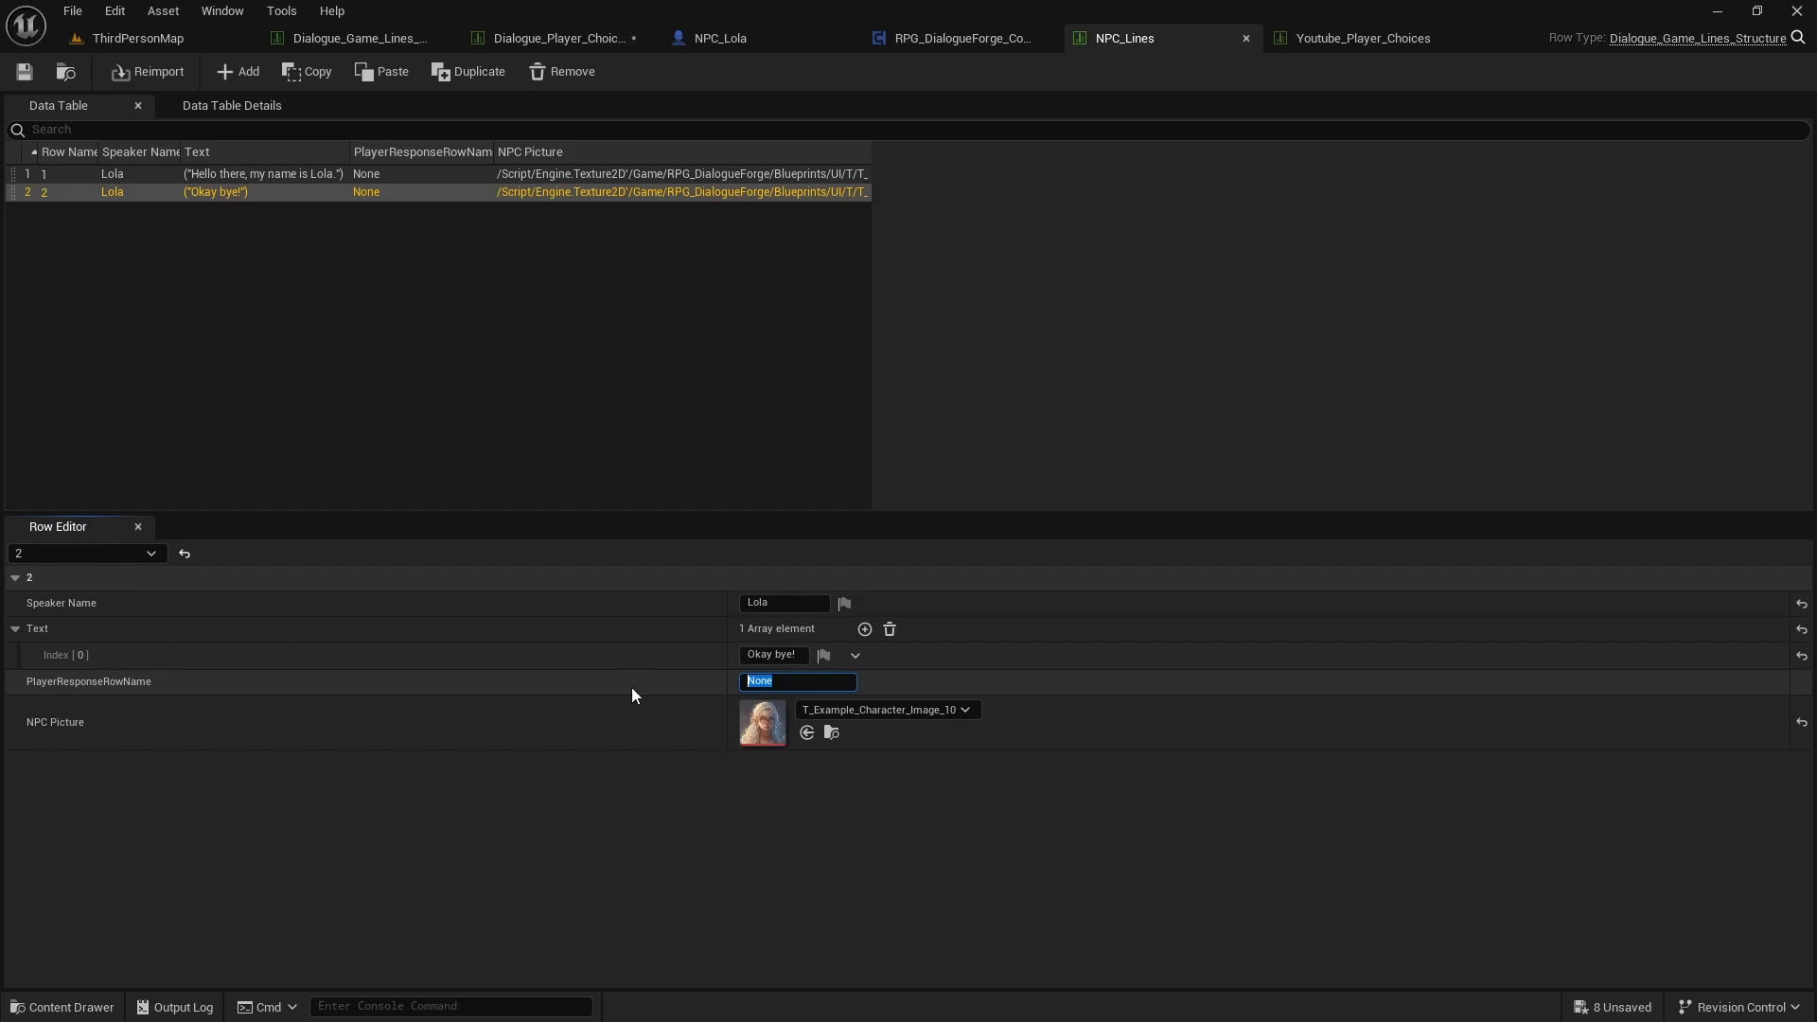
text(1)
key(Return)
click(1303, 46)
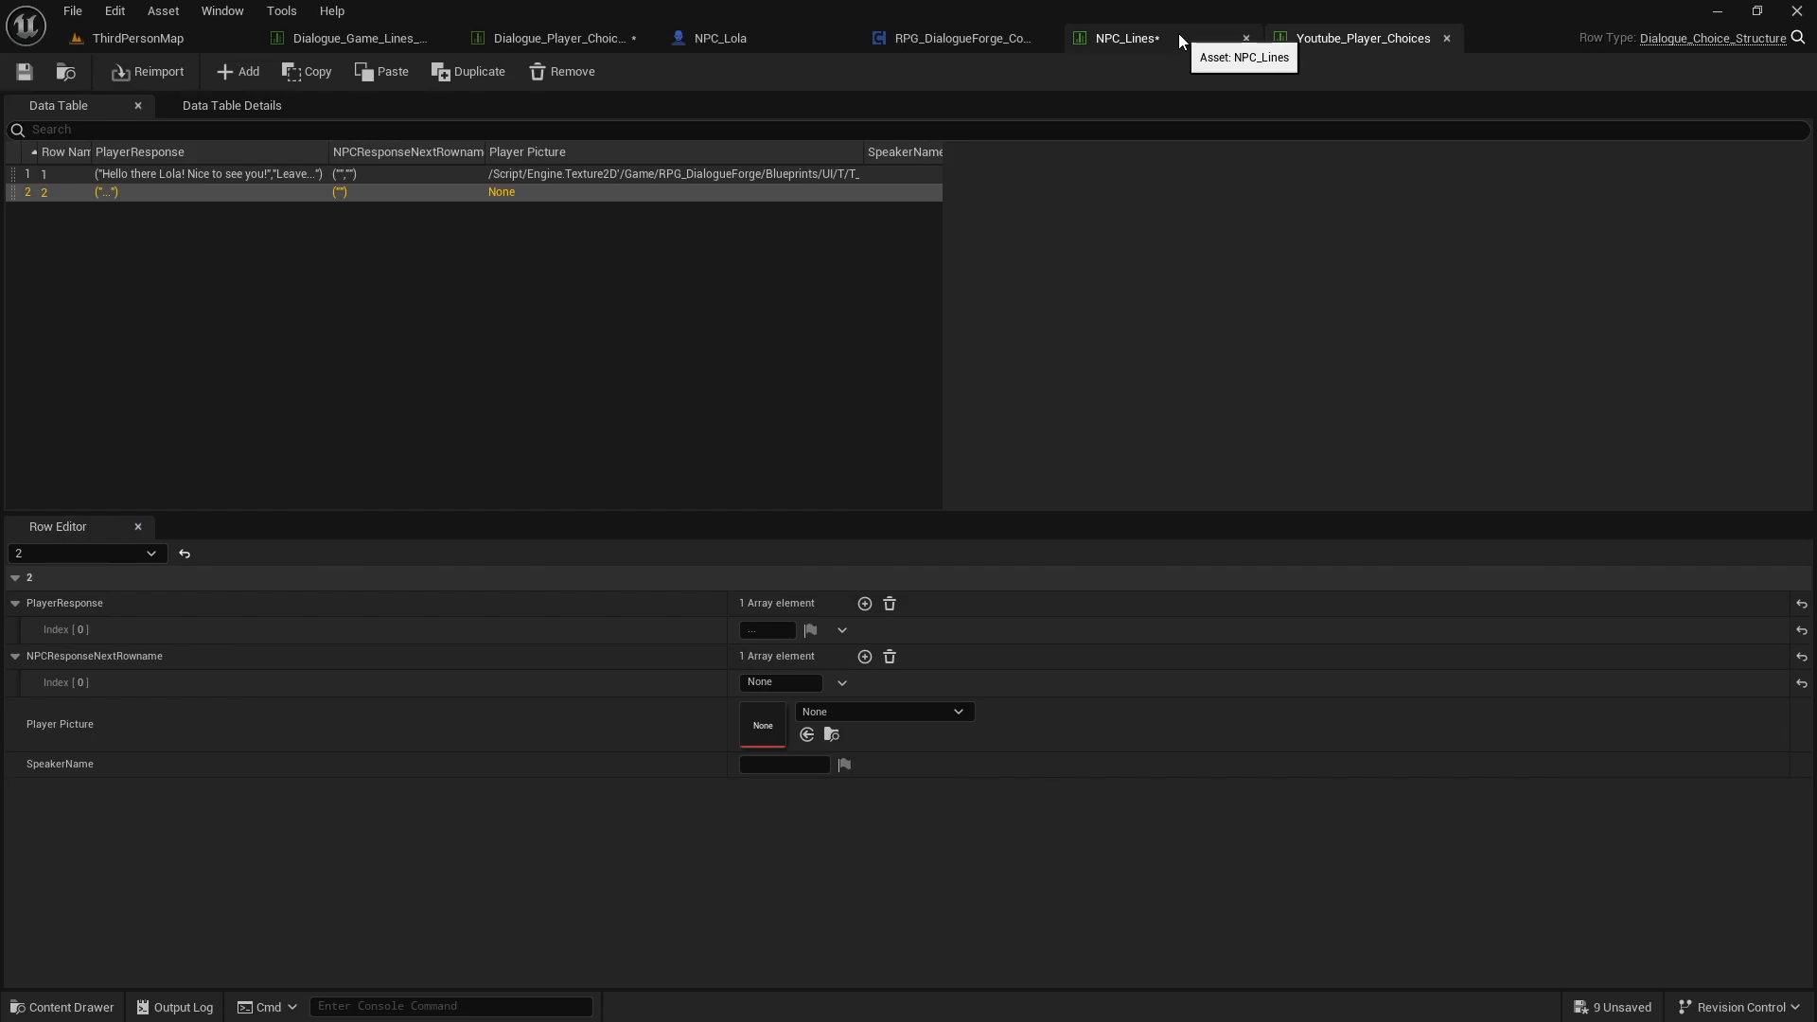
click(1178, 34)
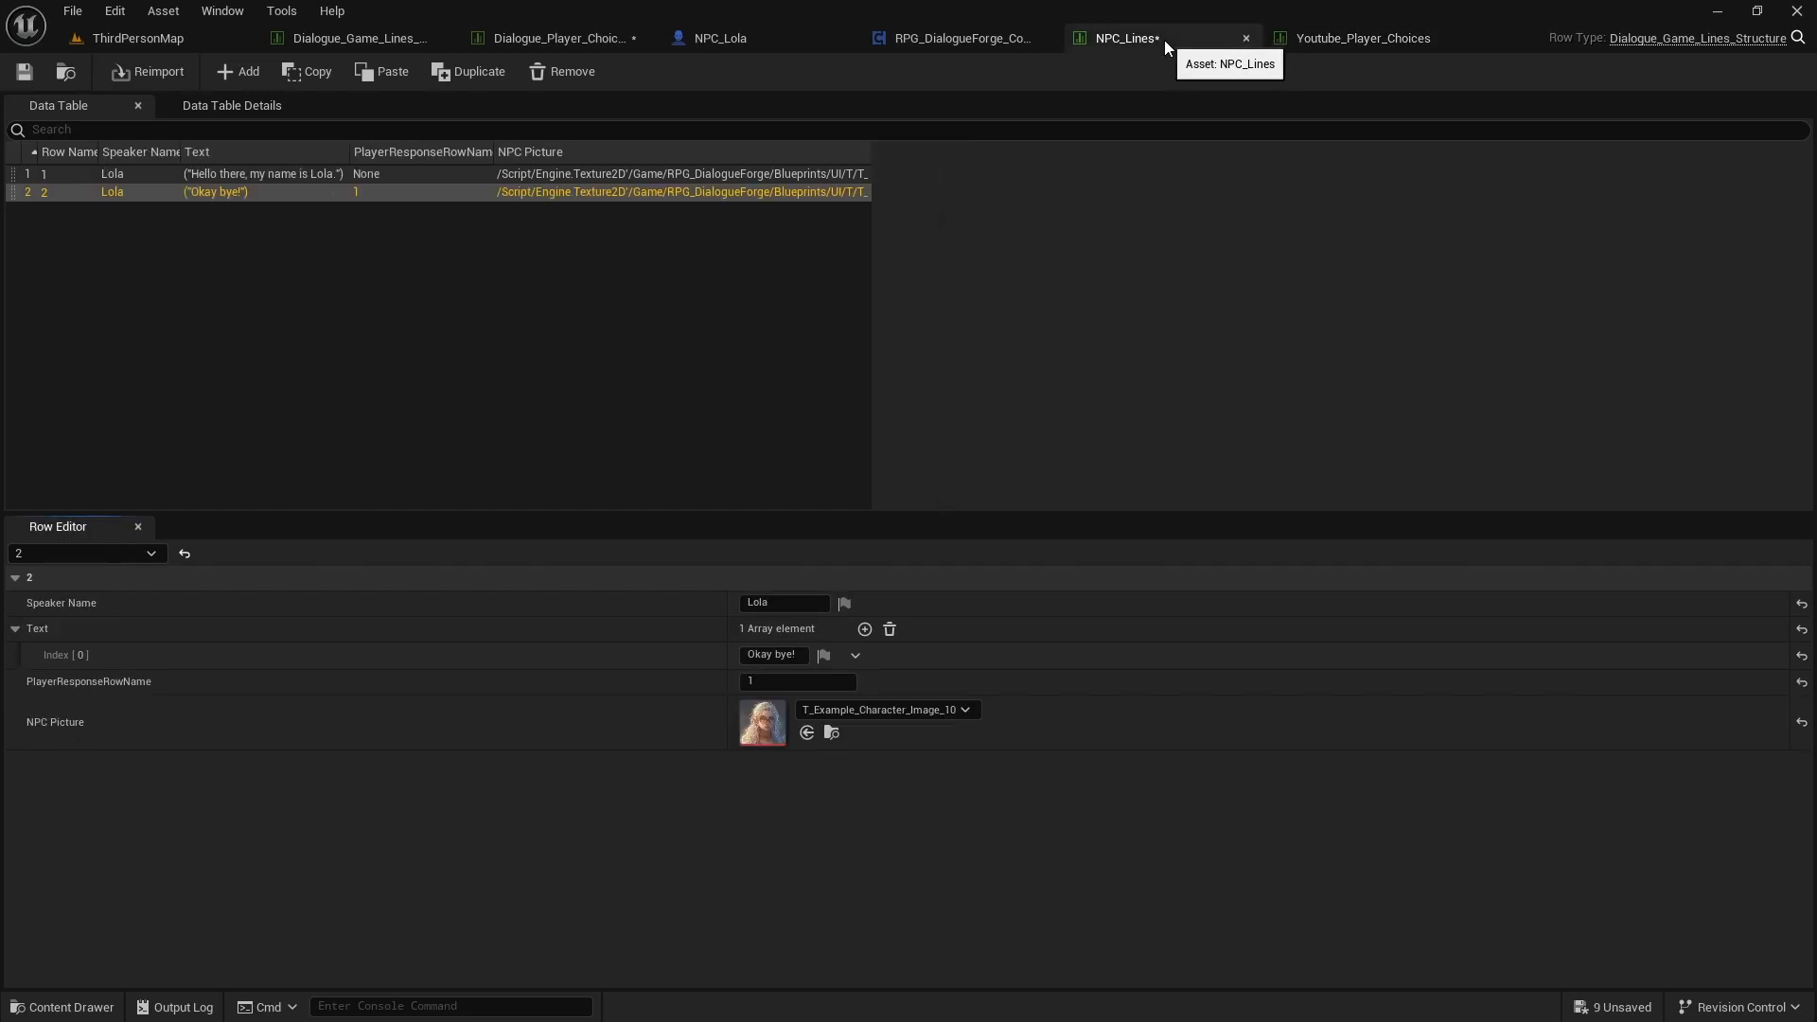
click(1325, 38)
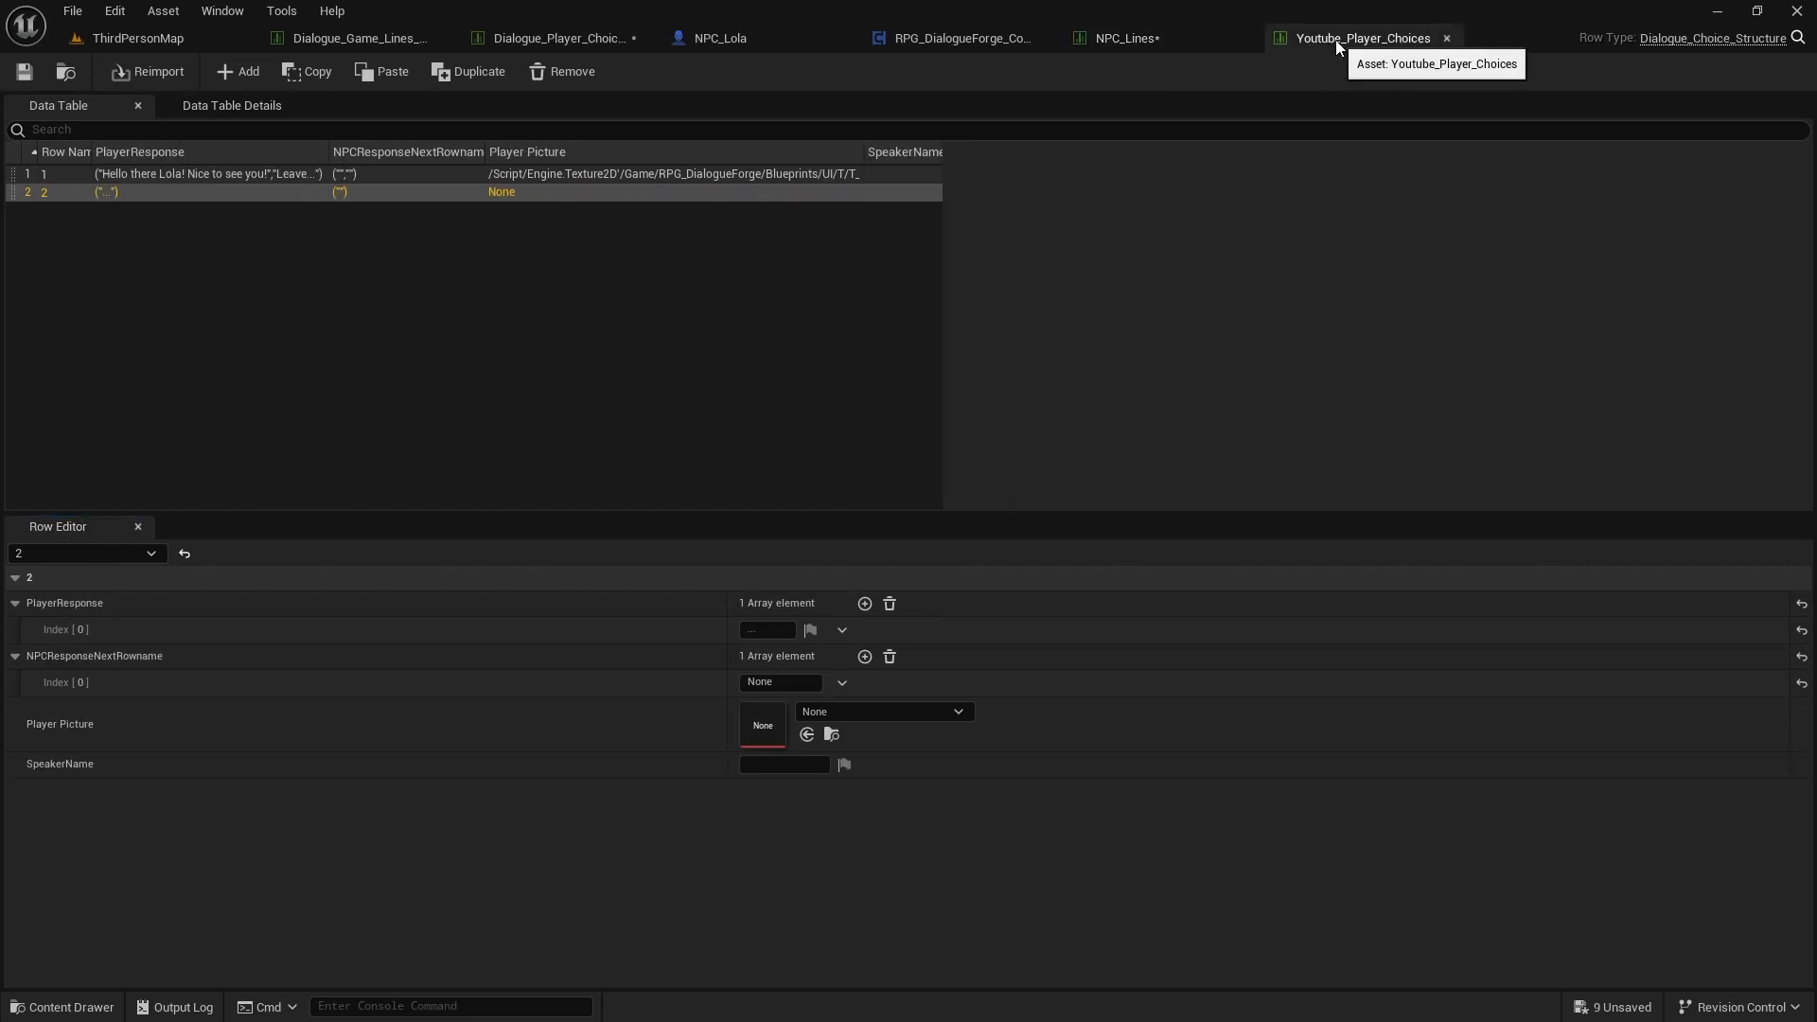
click(1200, 38)
Step: Set the PlayerResponseRowName of row 2 in NPC_Lines to 2 and save the data table
drag(776, 683, 714, 678)
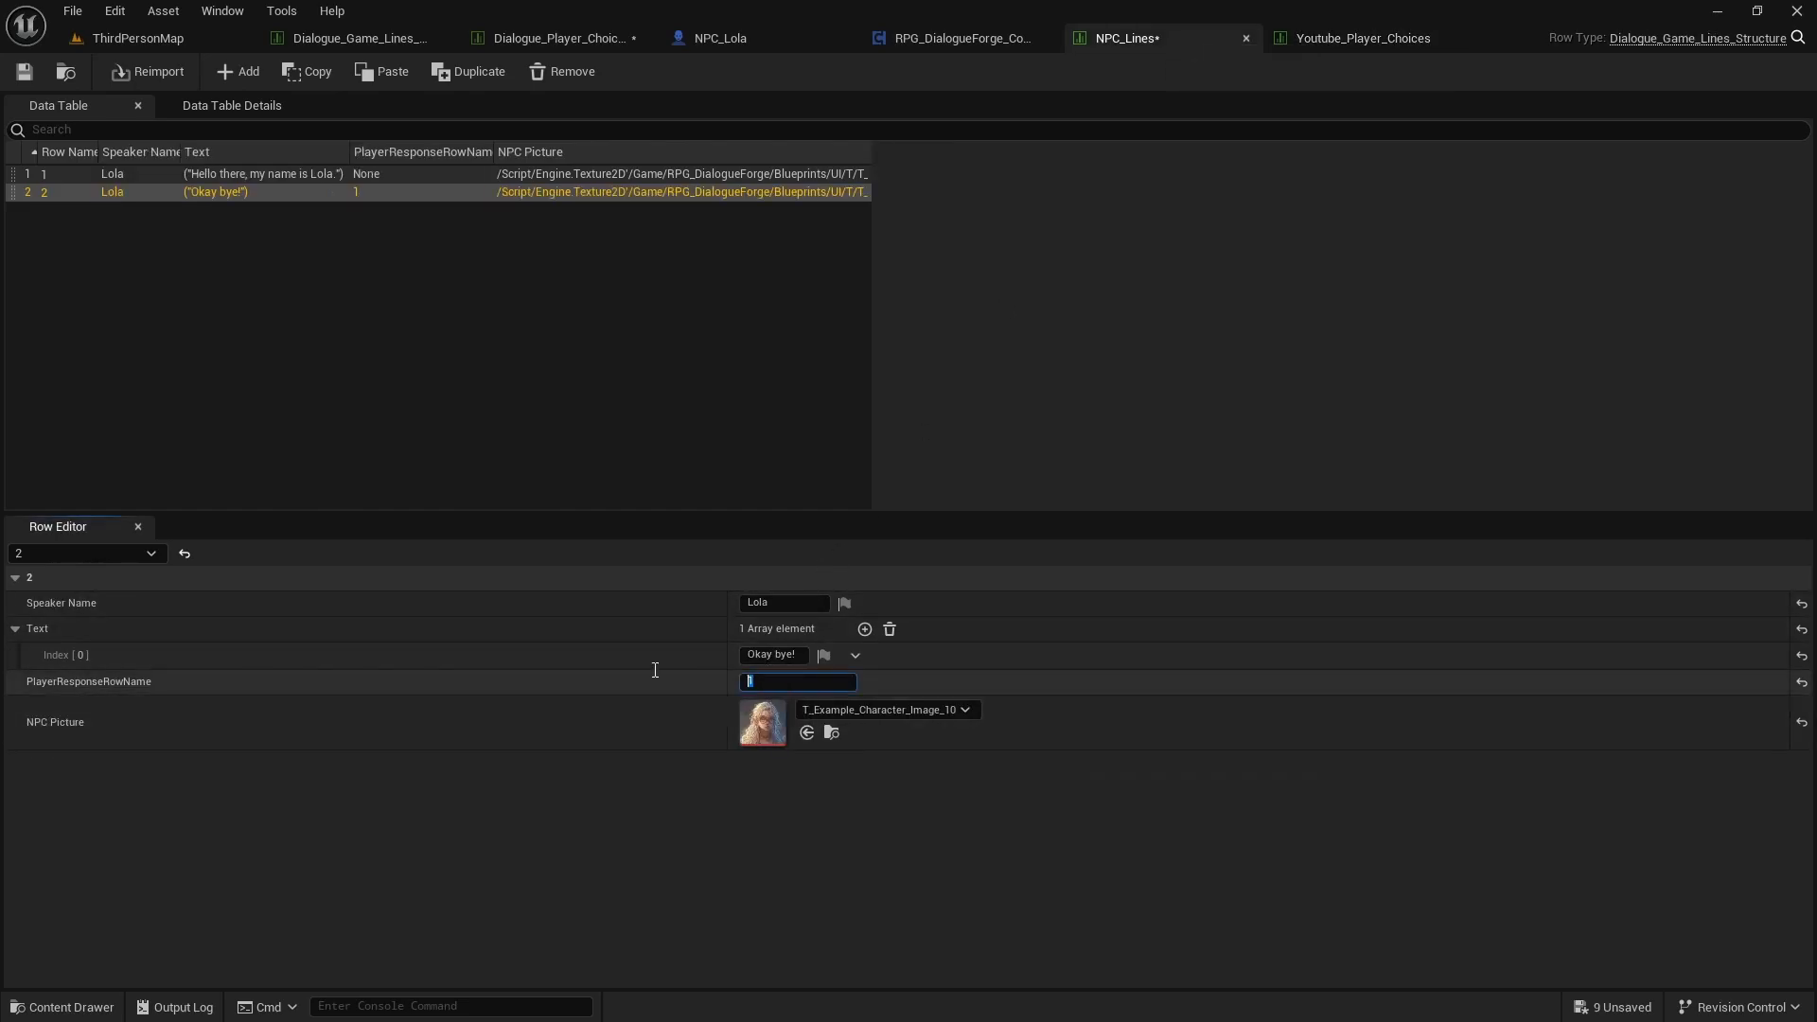
text(2)
key(Return)
click(35, 76)
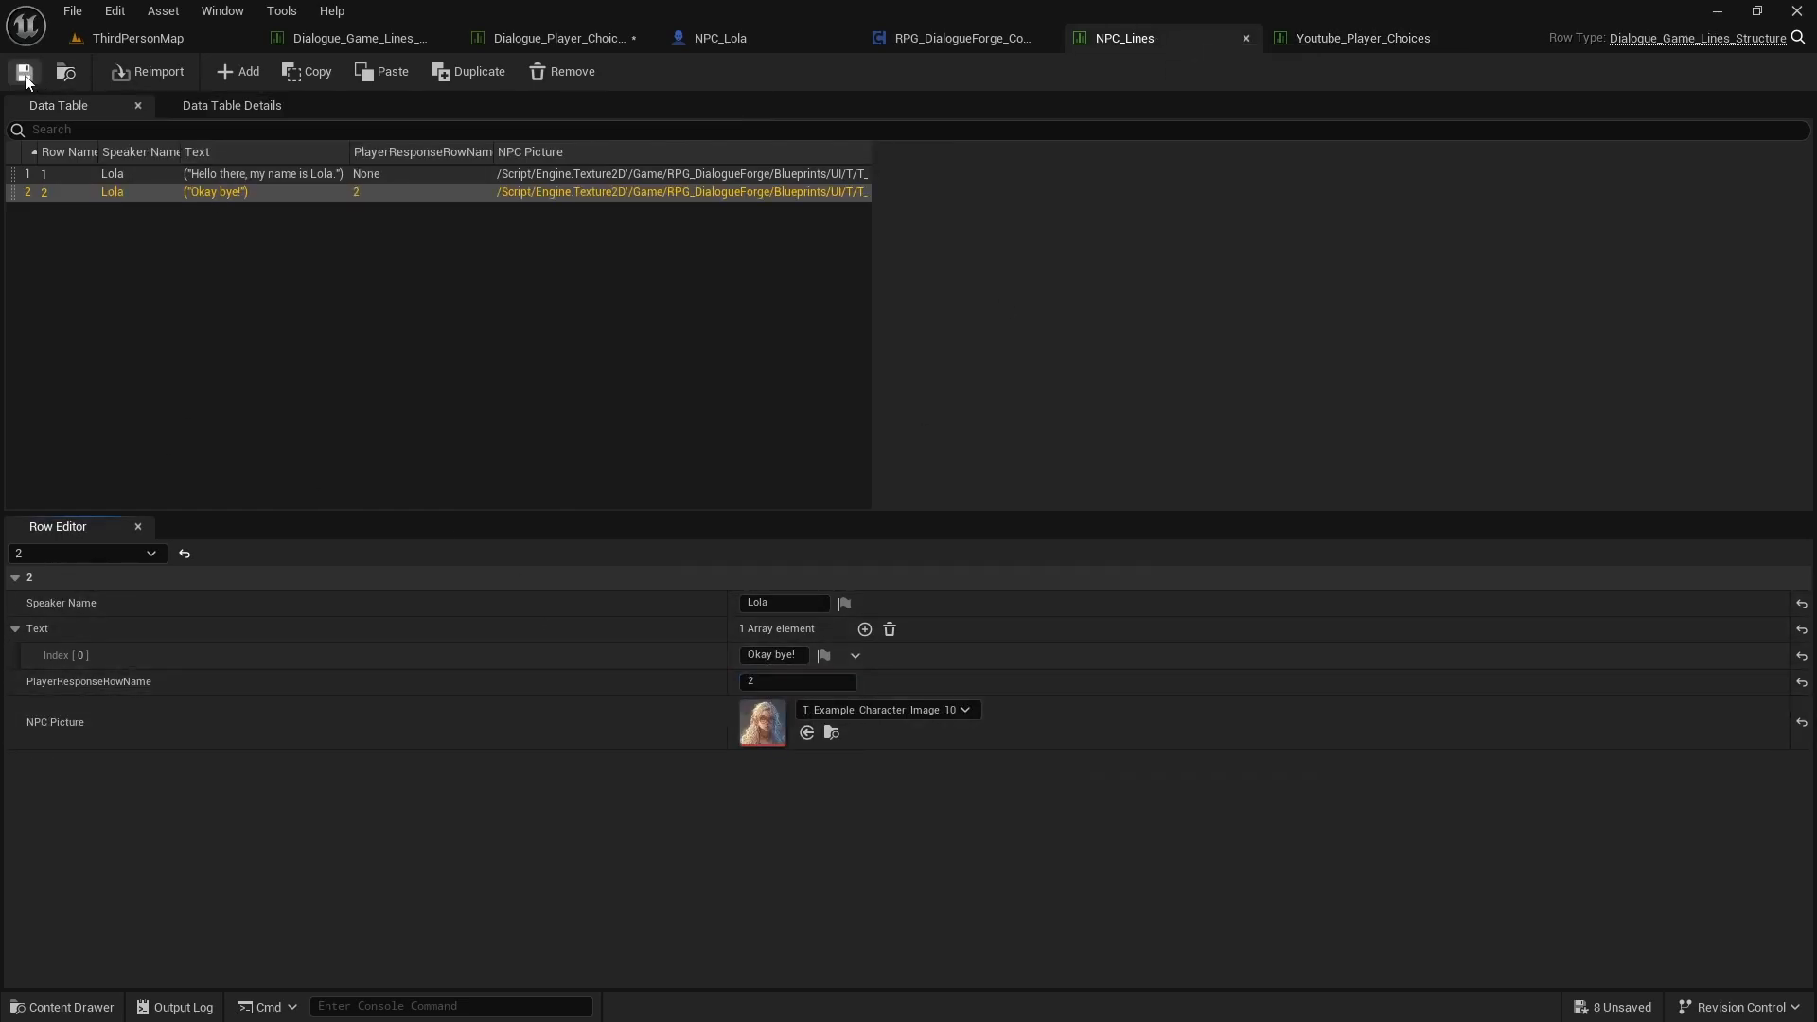
Step: Open the RPG_DialogueForge_Component blueprint and examine the default values of its Dialogue Choice variables
click(588, 39)
click(379, 38)
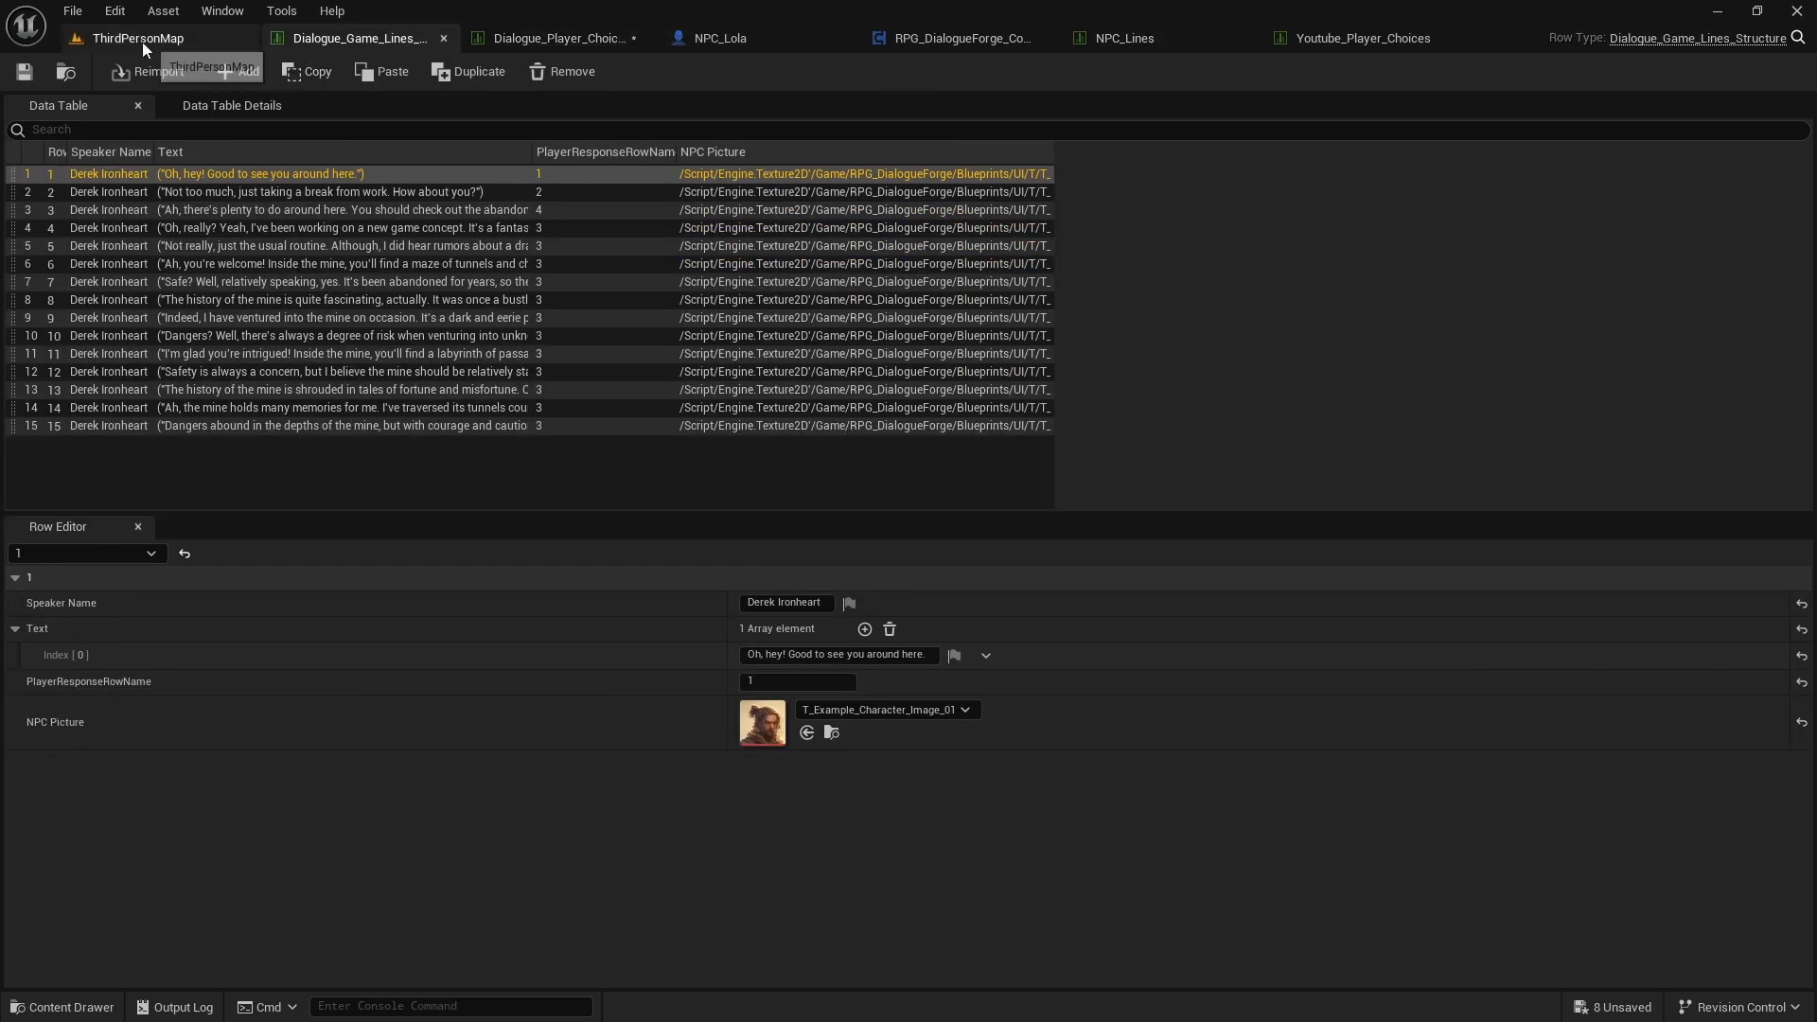
click(956, 40)
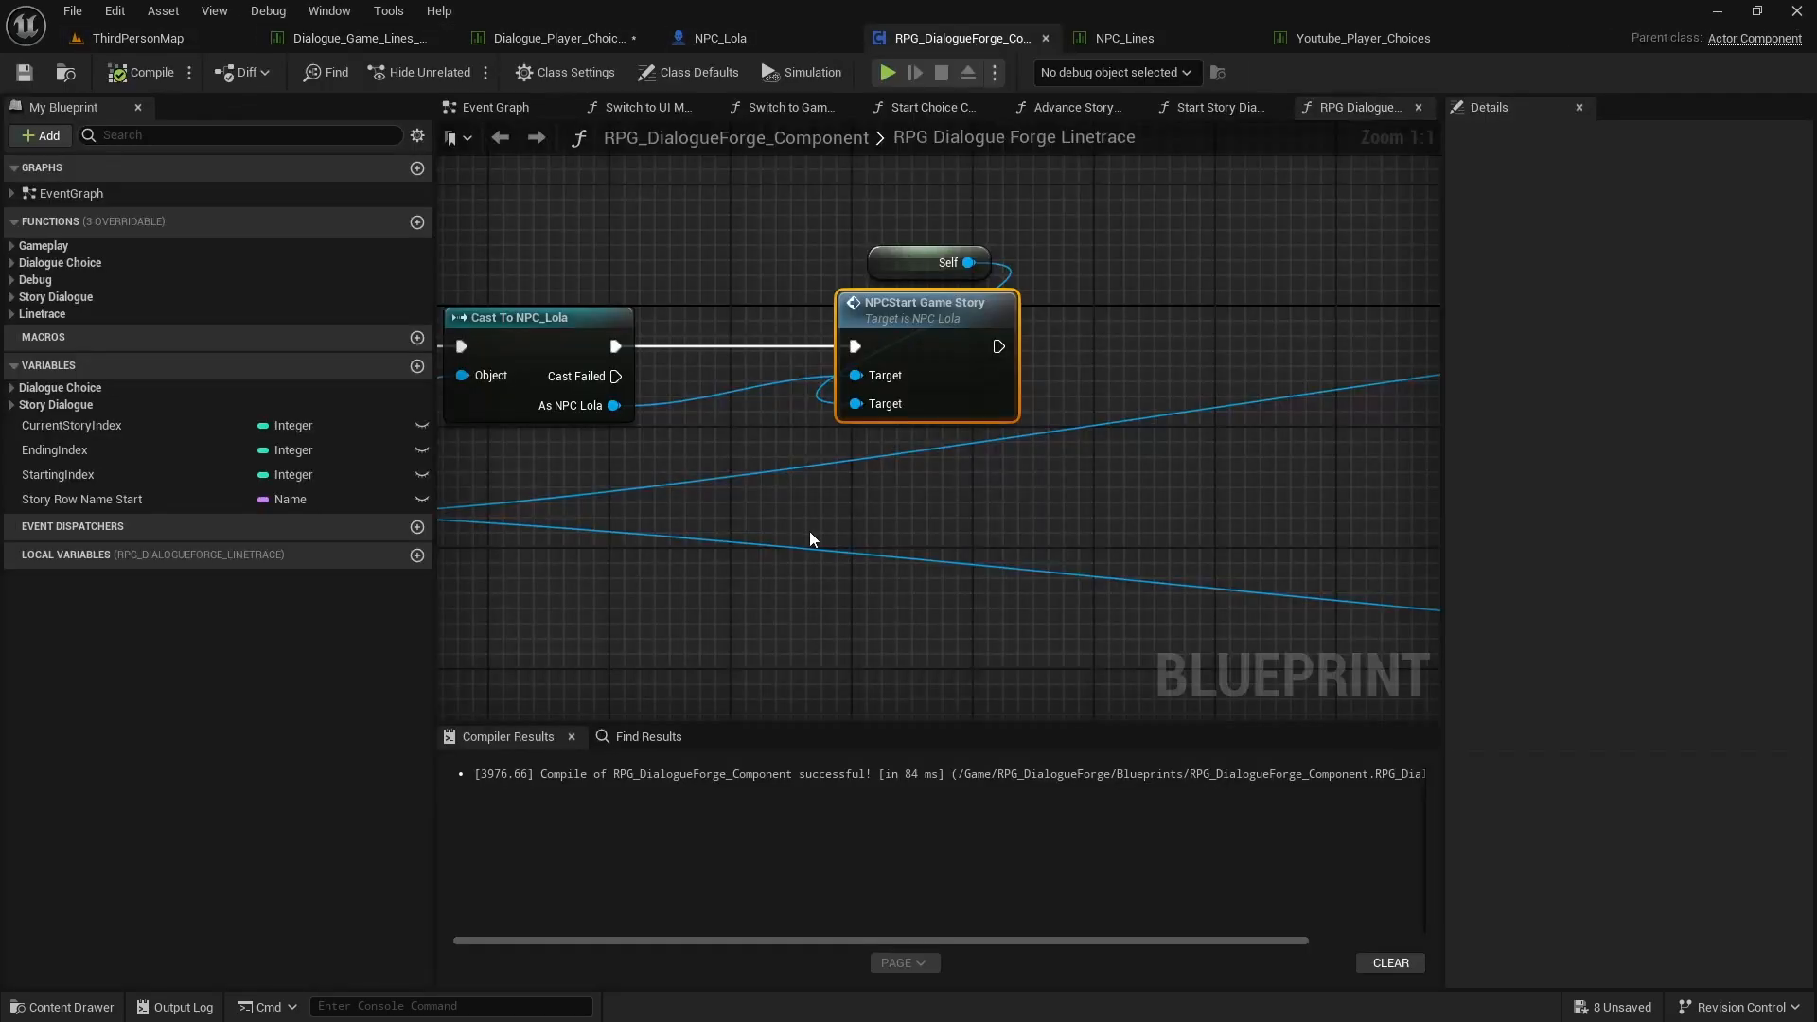
scroll(931, 525, down, 5)
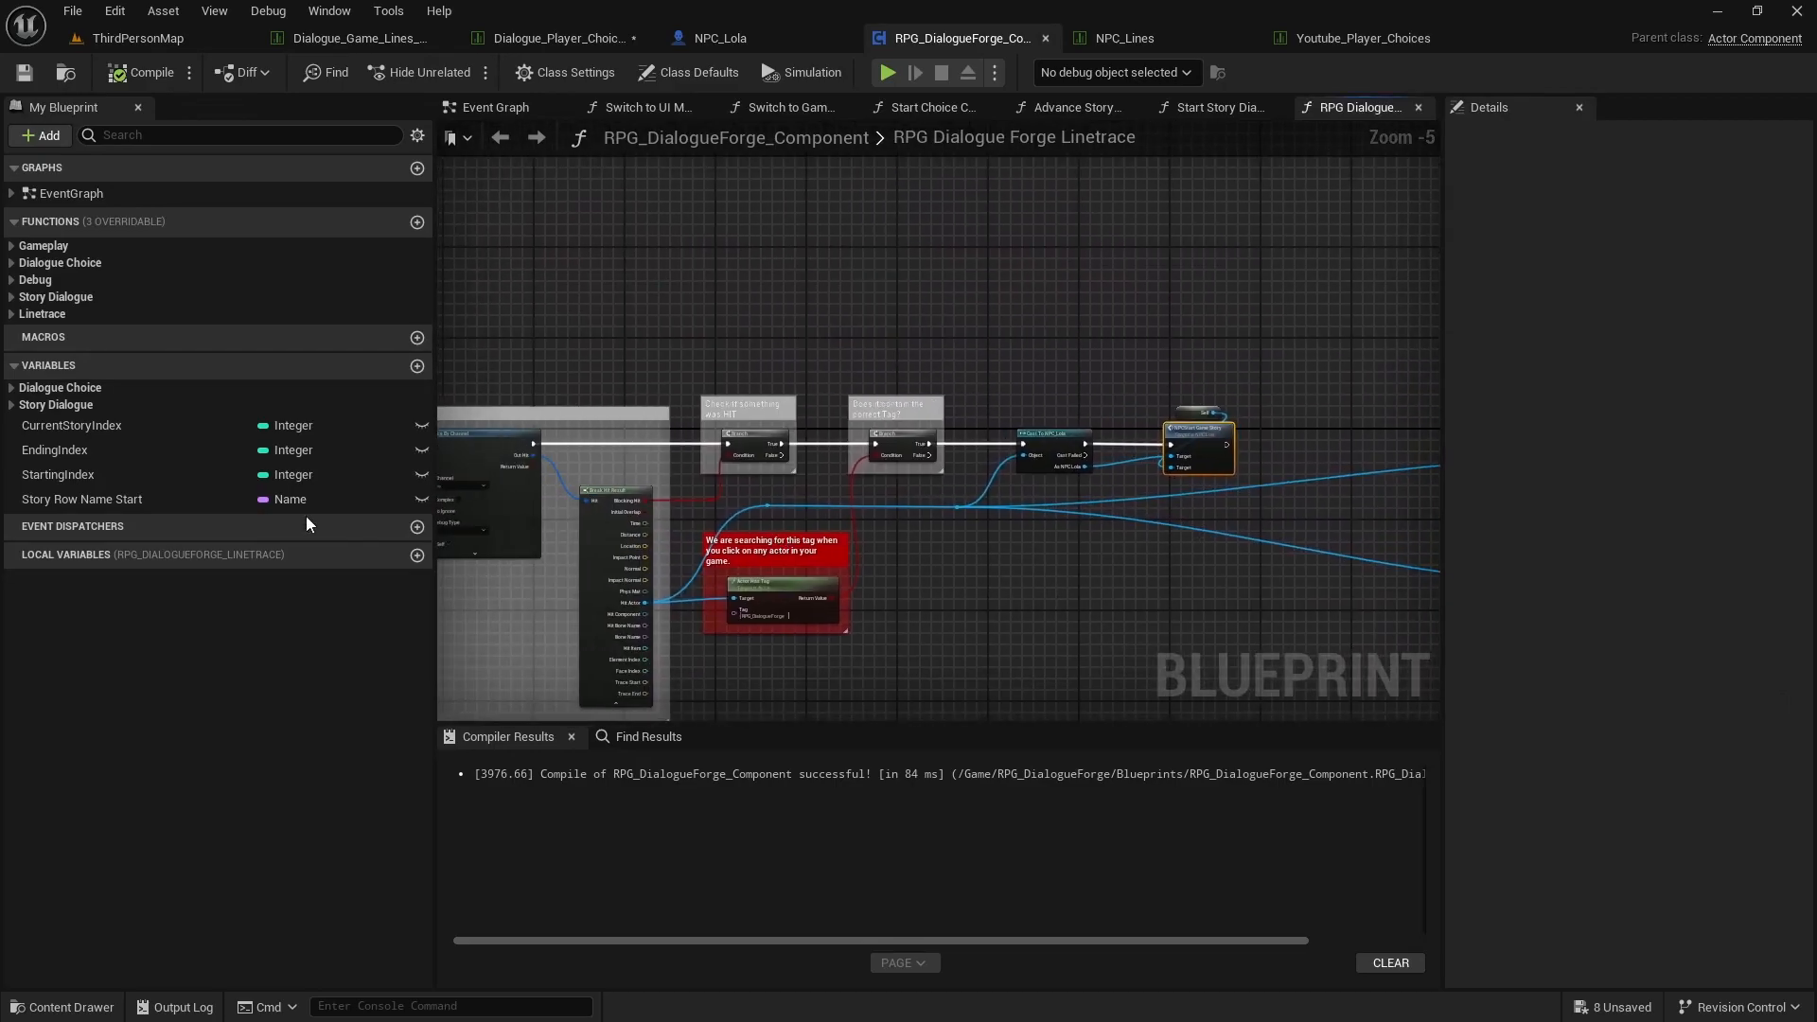
click(14, 389)
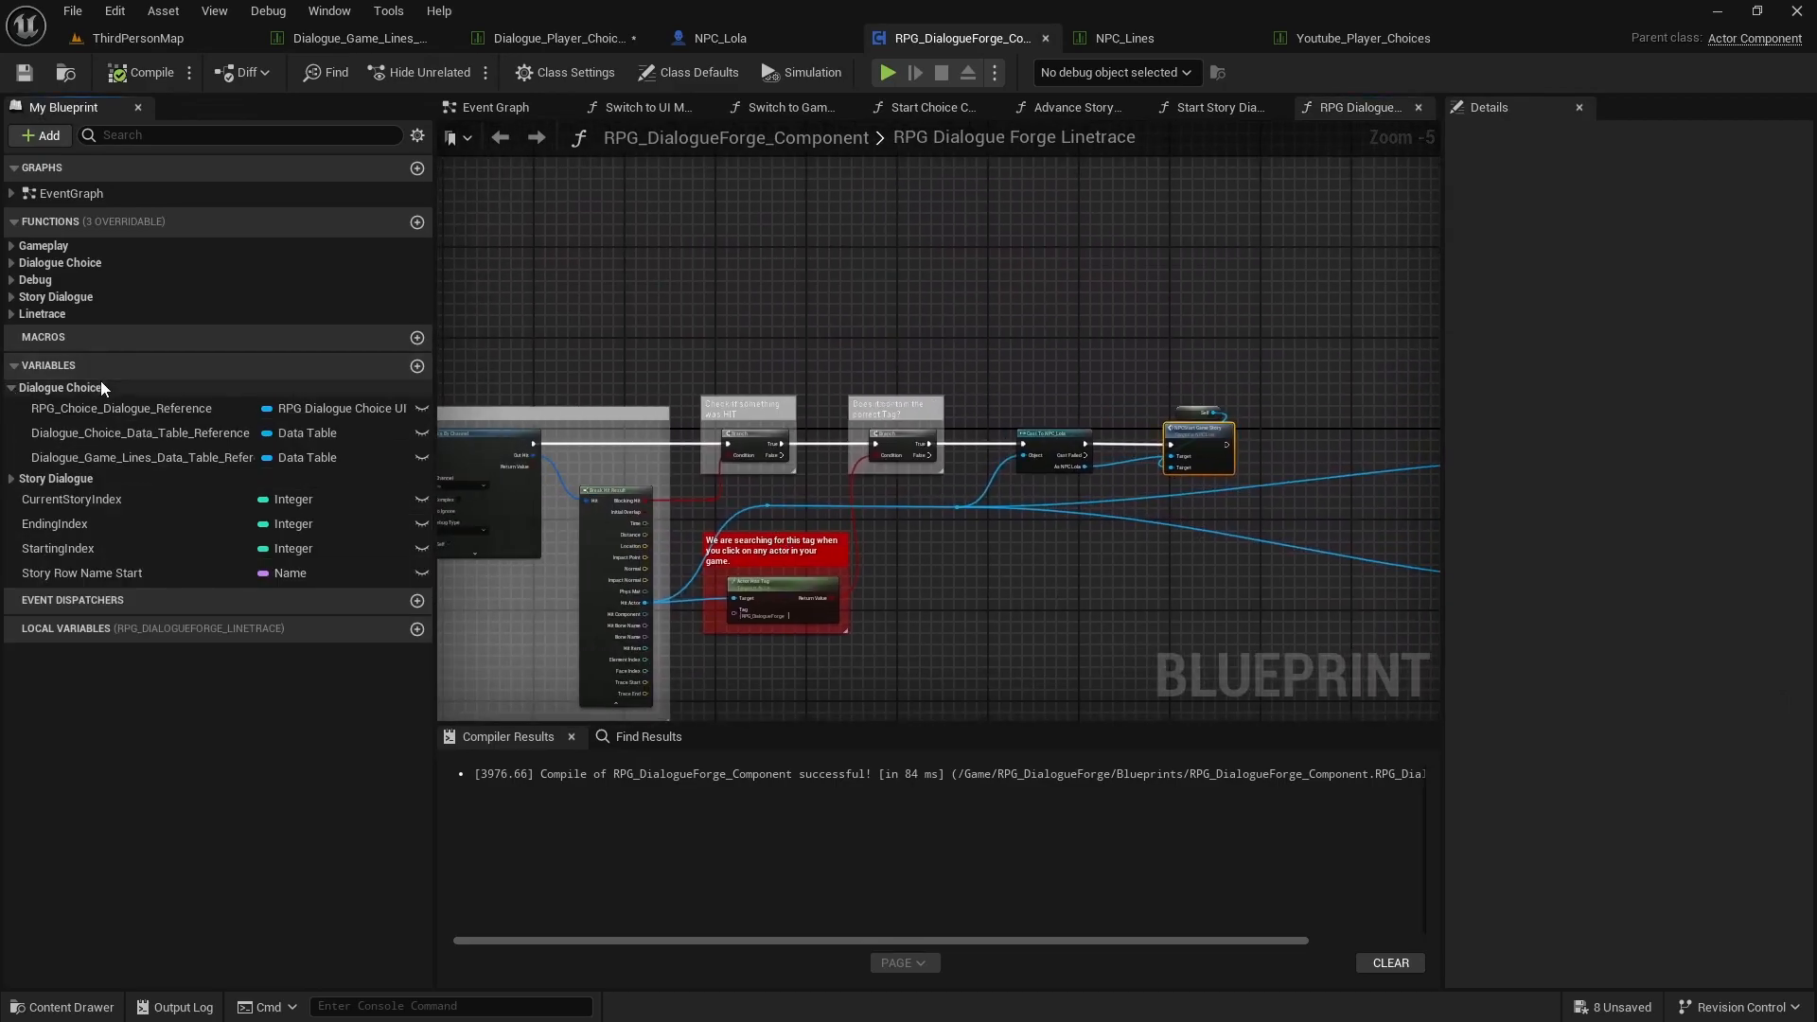
click(77, 407)
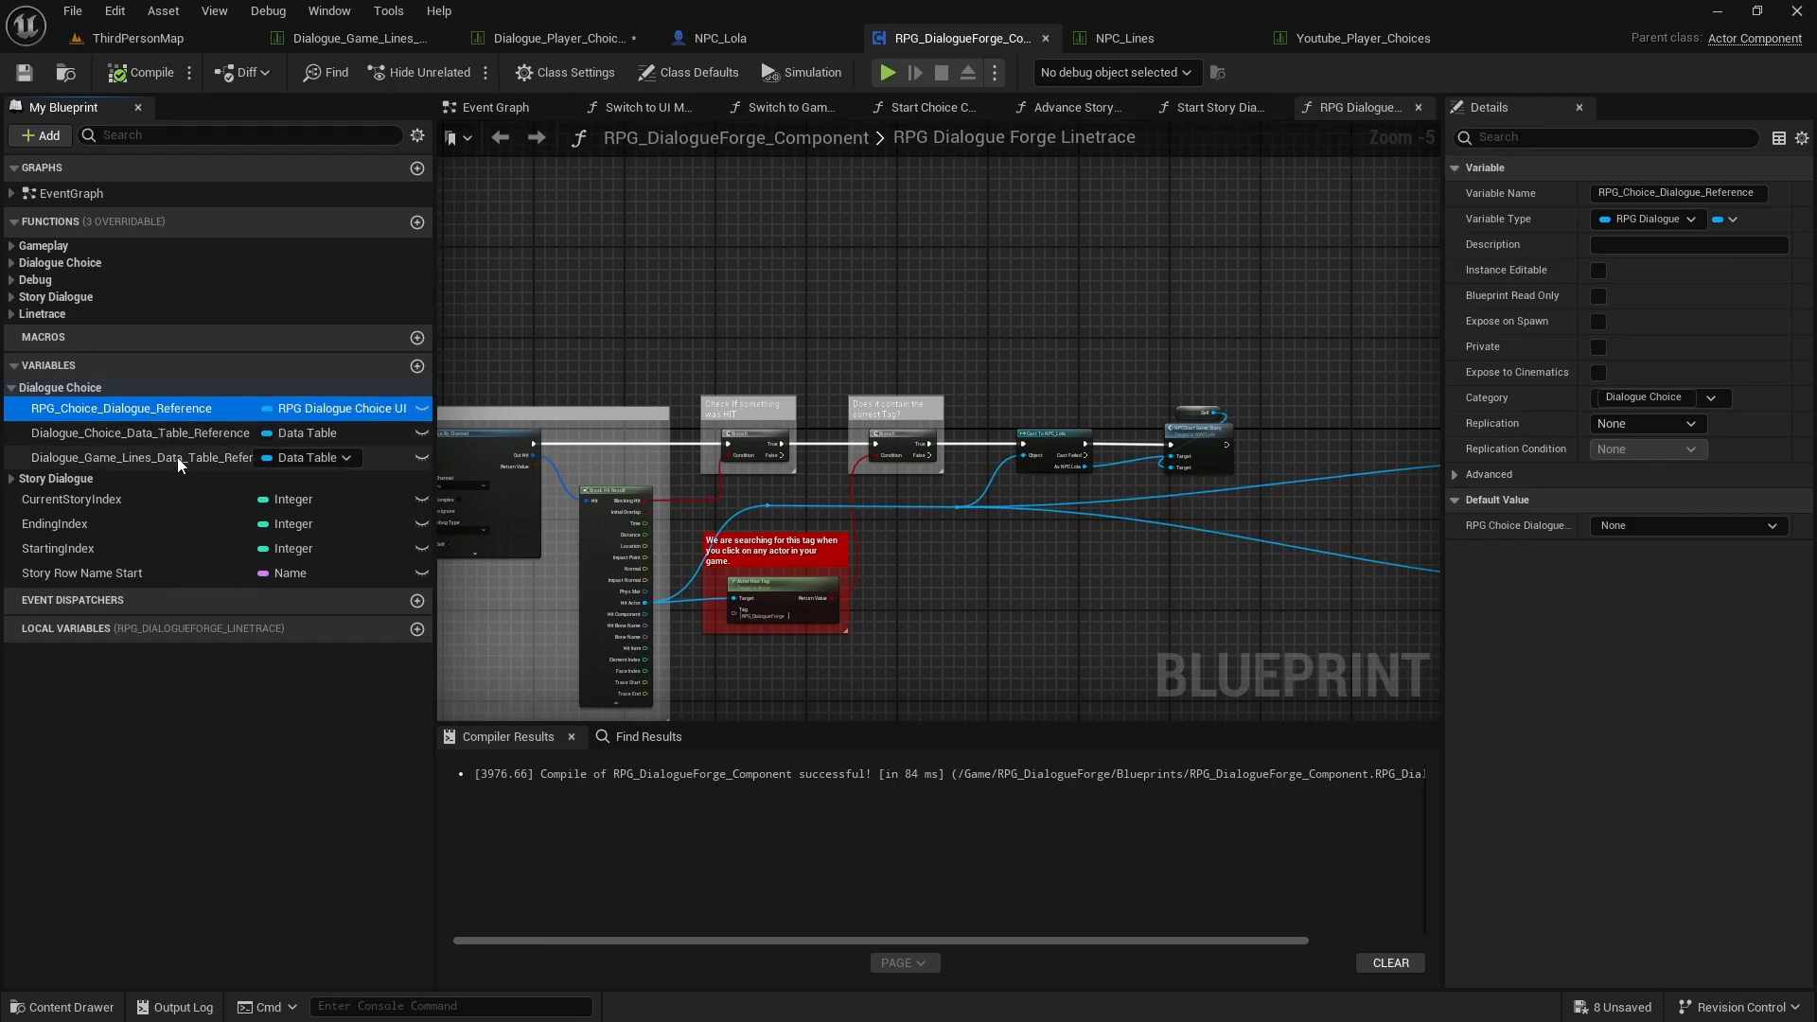
click(207, 441)
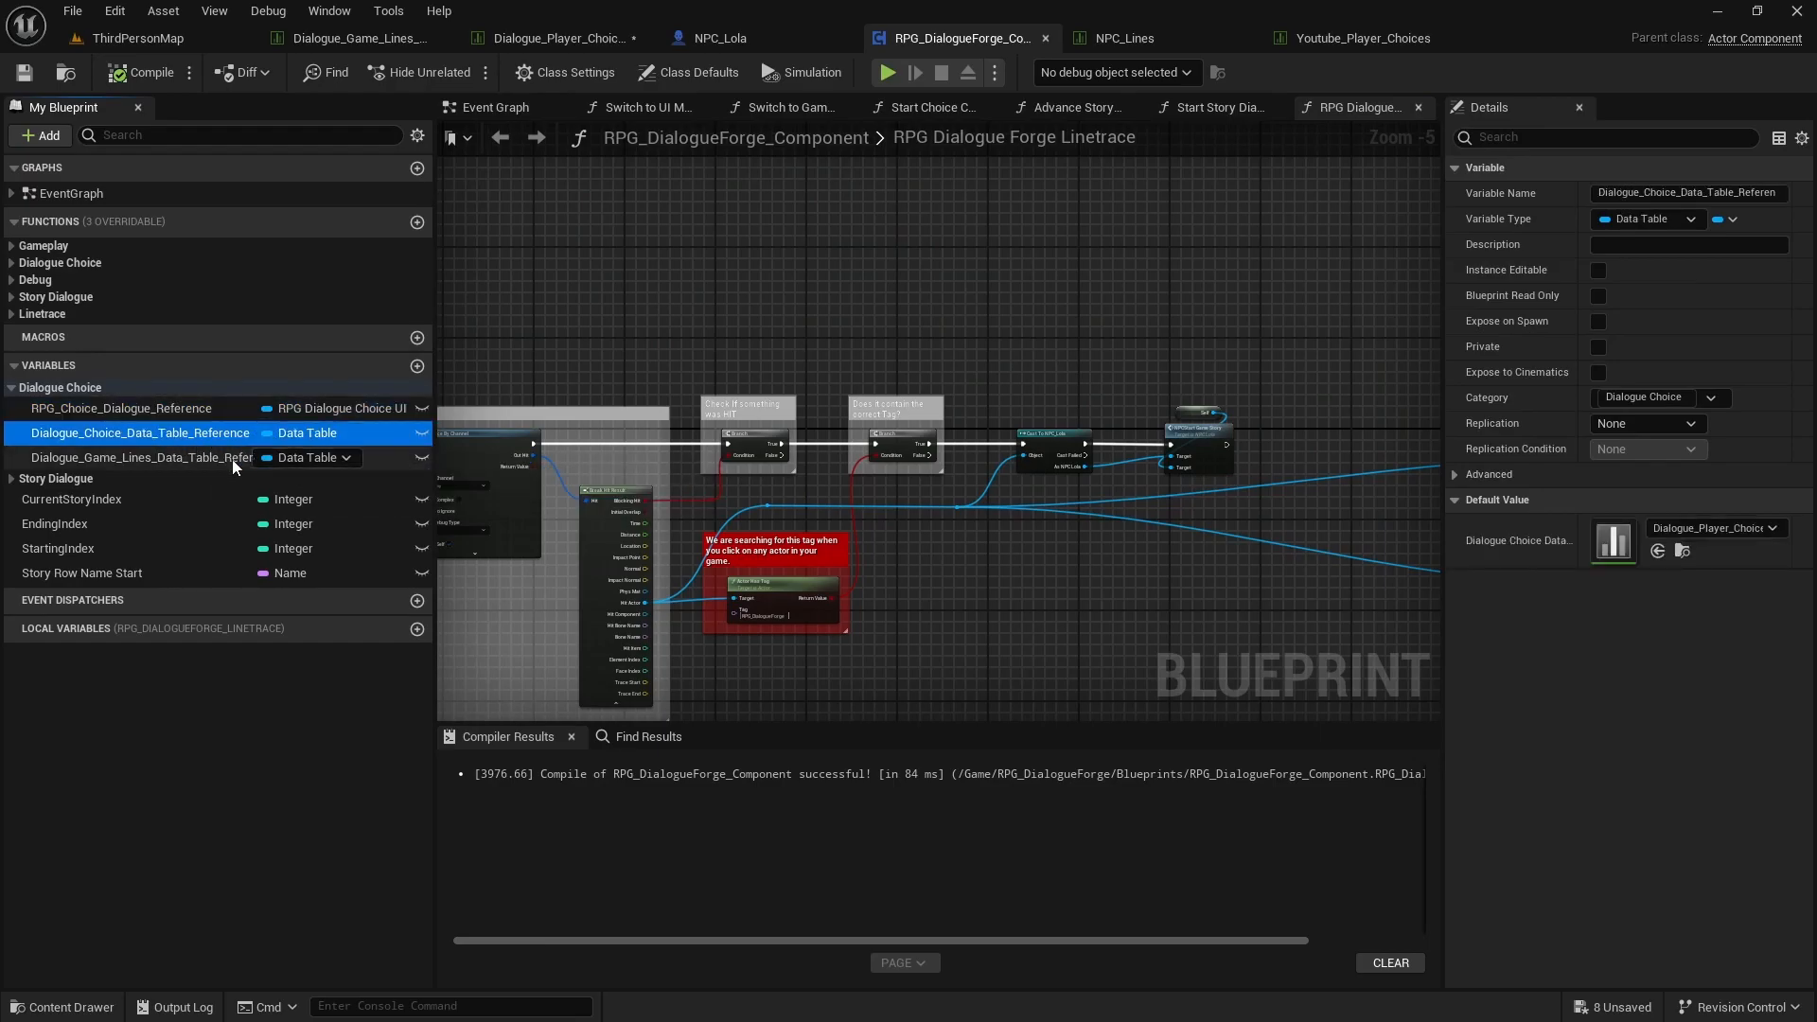
click(172, 462)
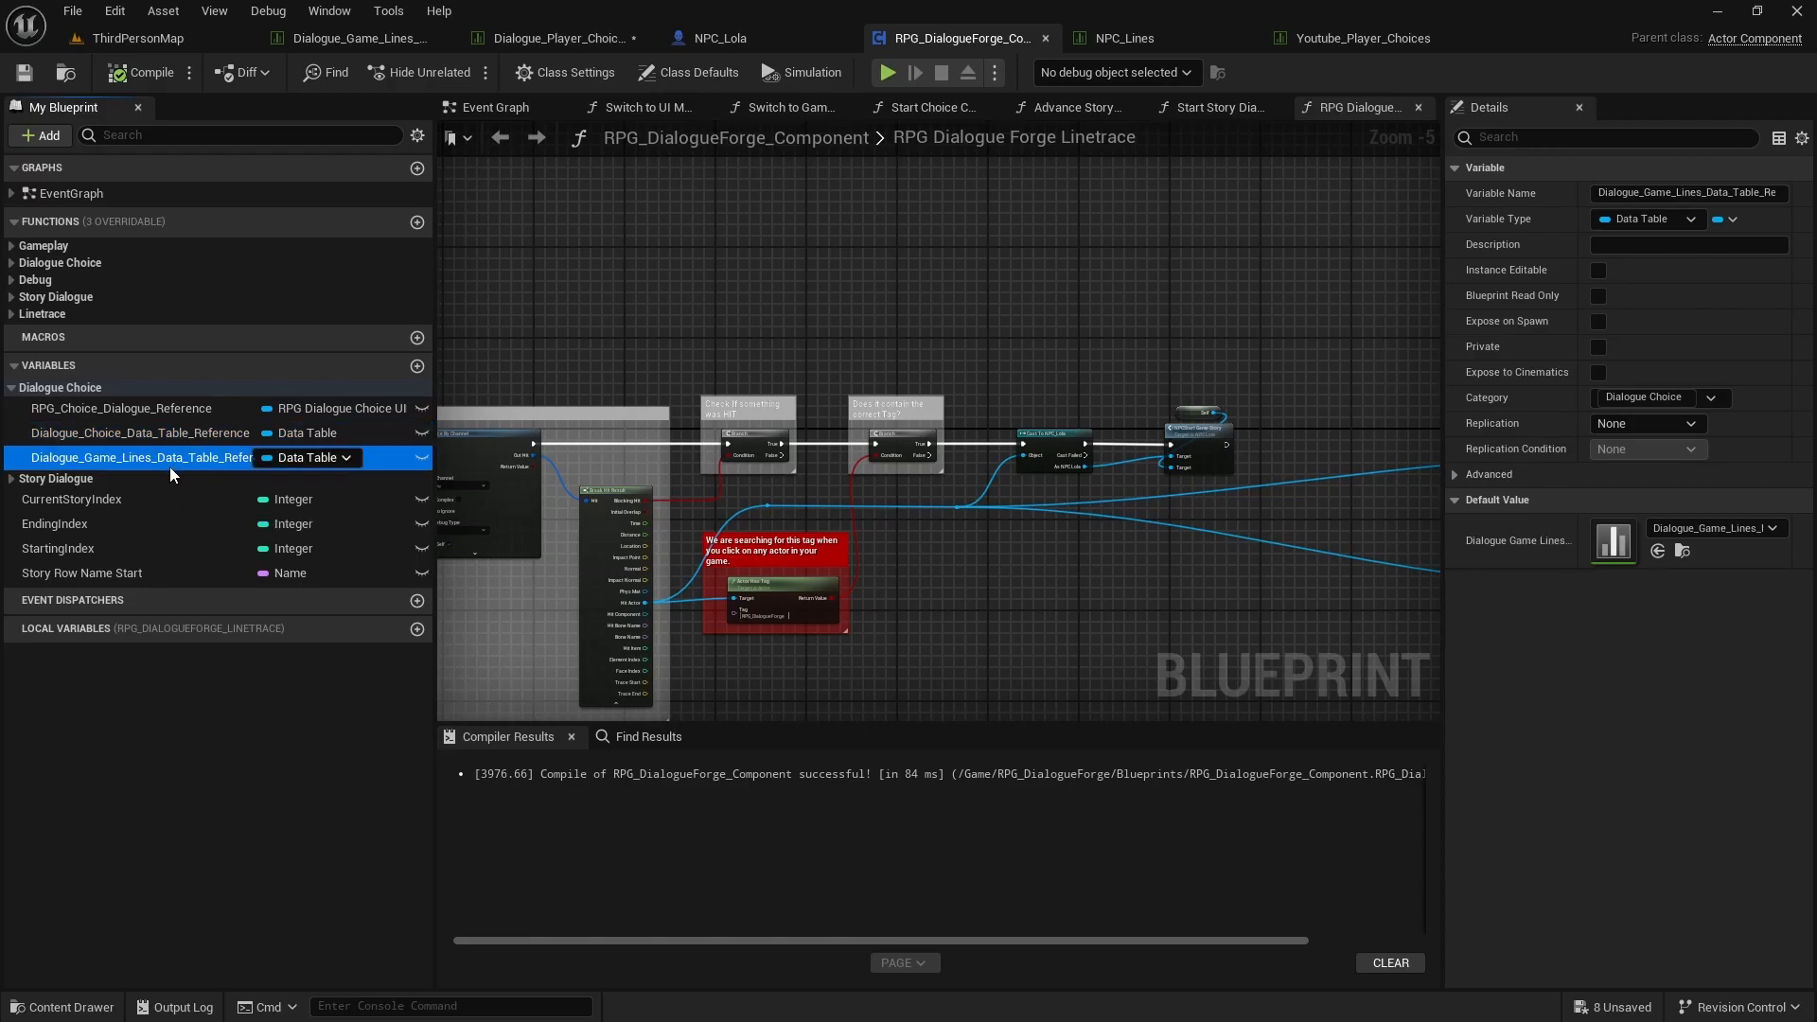
drag(436, 491, 498, 491)
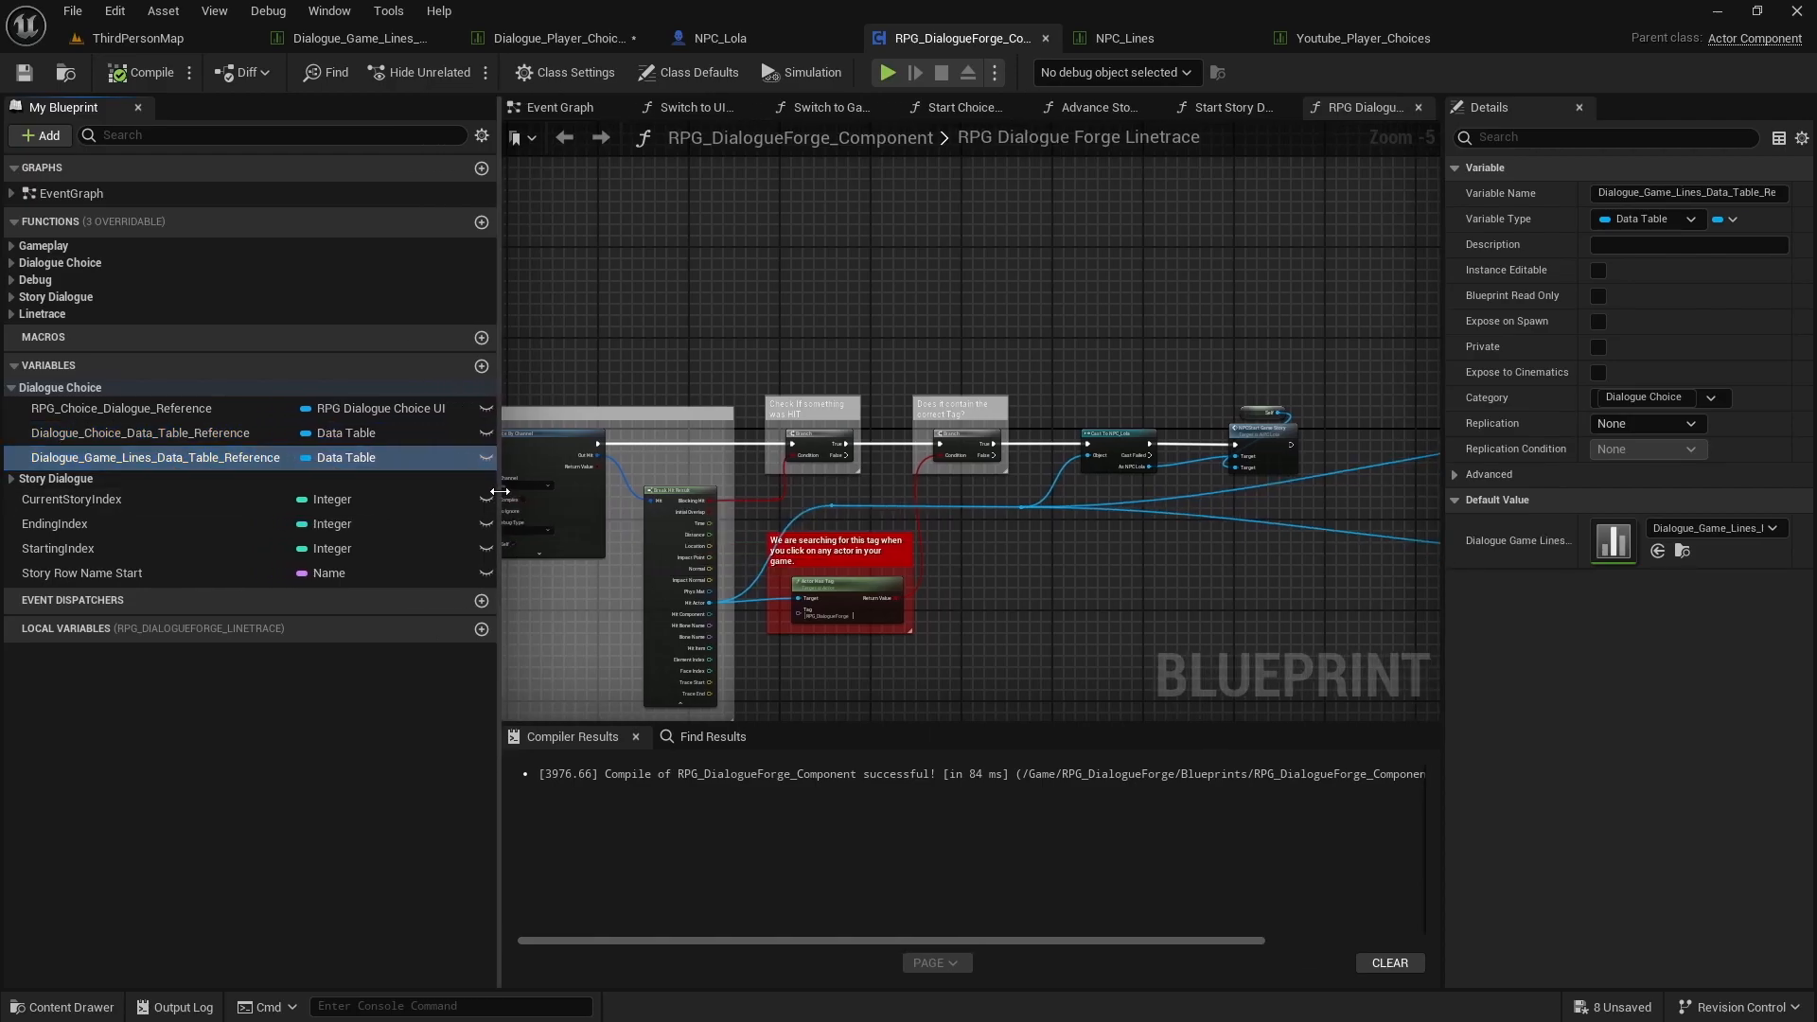
drag(1443, 547, 1223, 549)
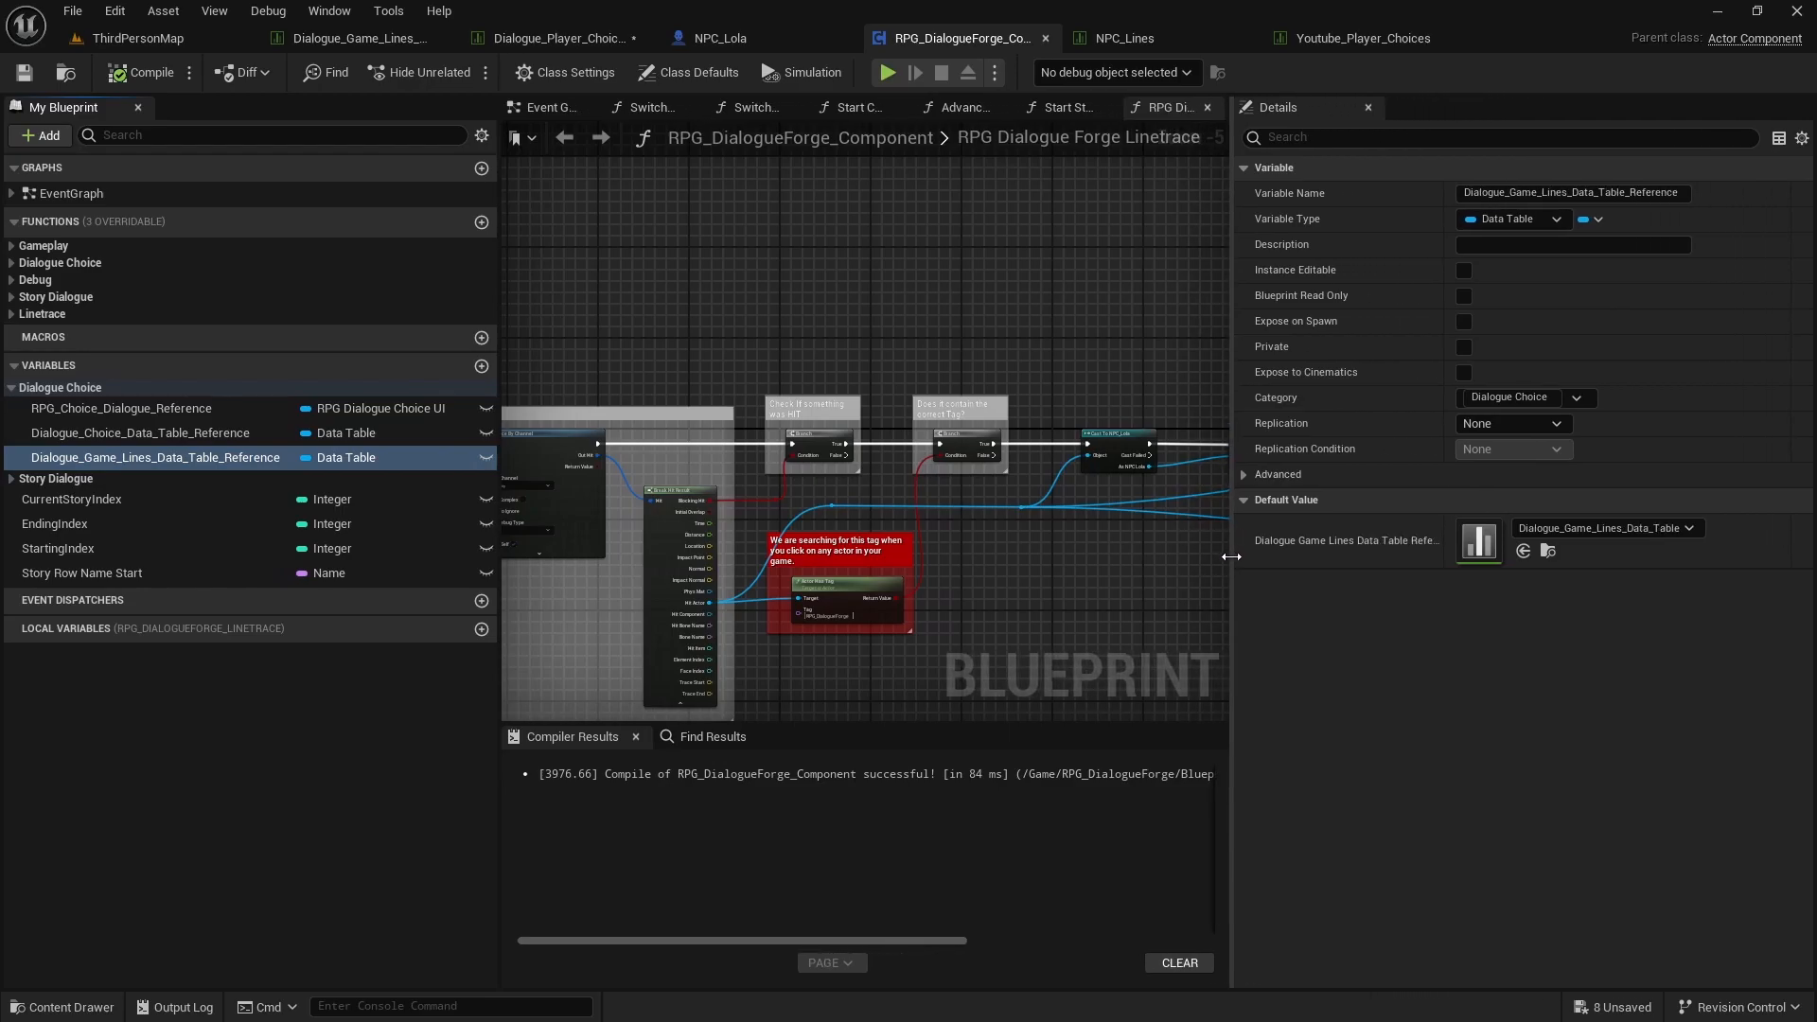
Step: Set the default value of the Dialogue_Choice_Data_Table_Reference variable to the Youtube_Player_Choices data table
click(199, 437)
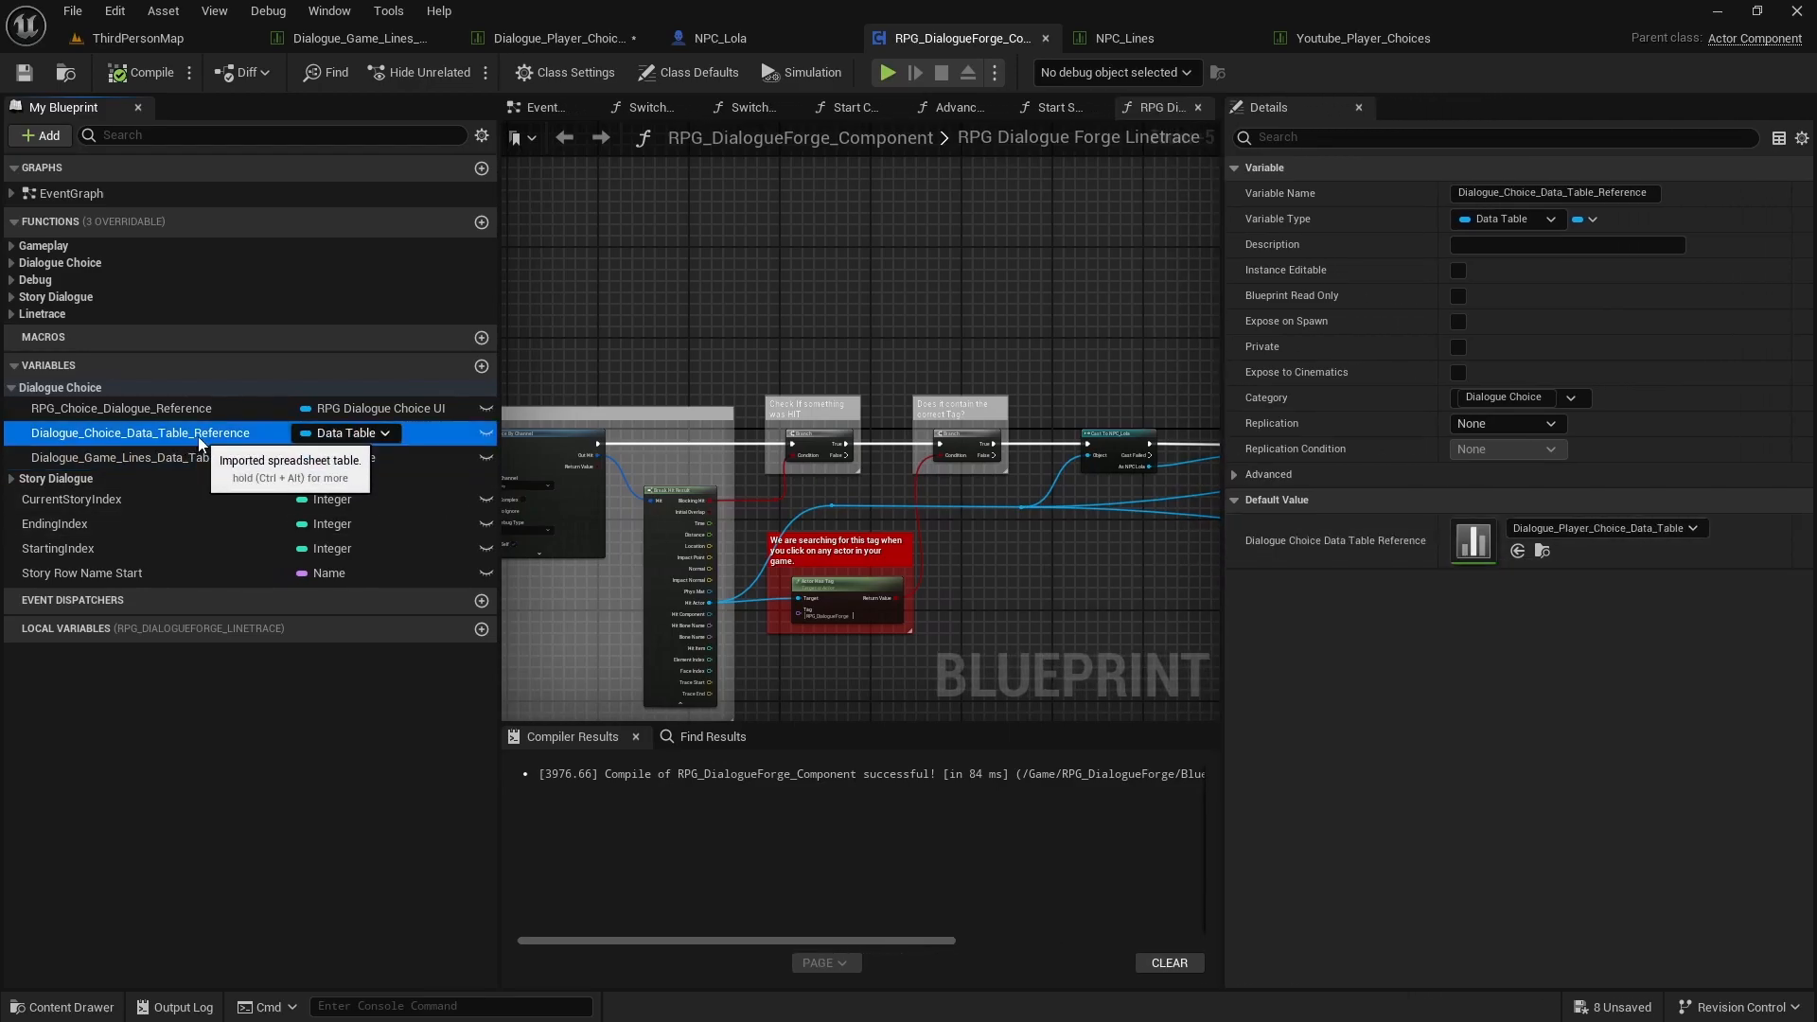
click(95, 1007)
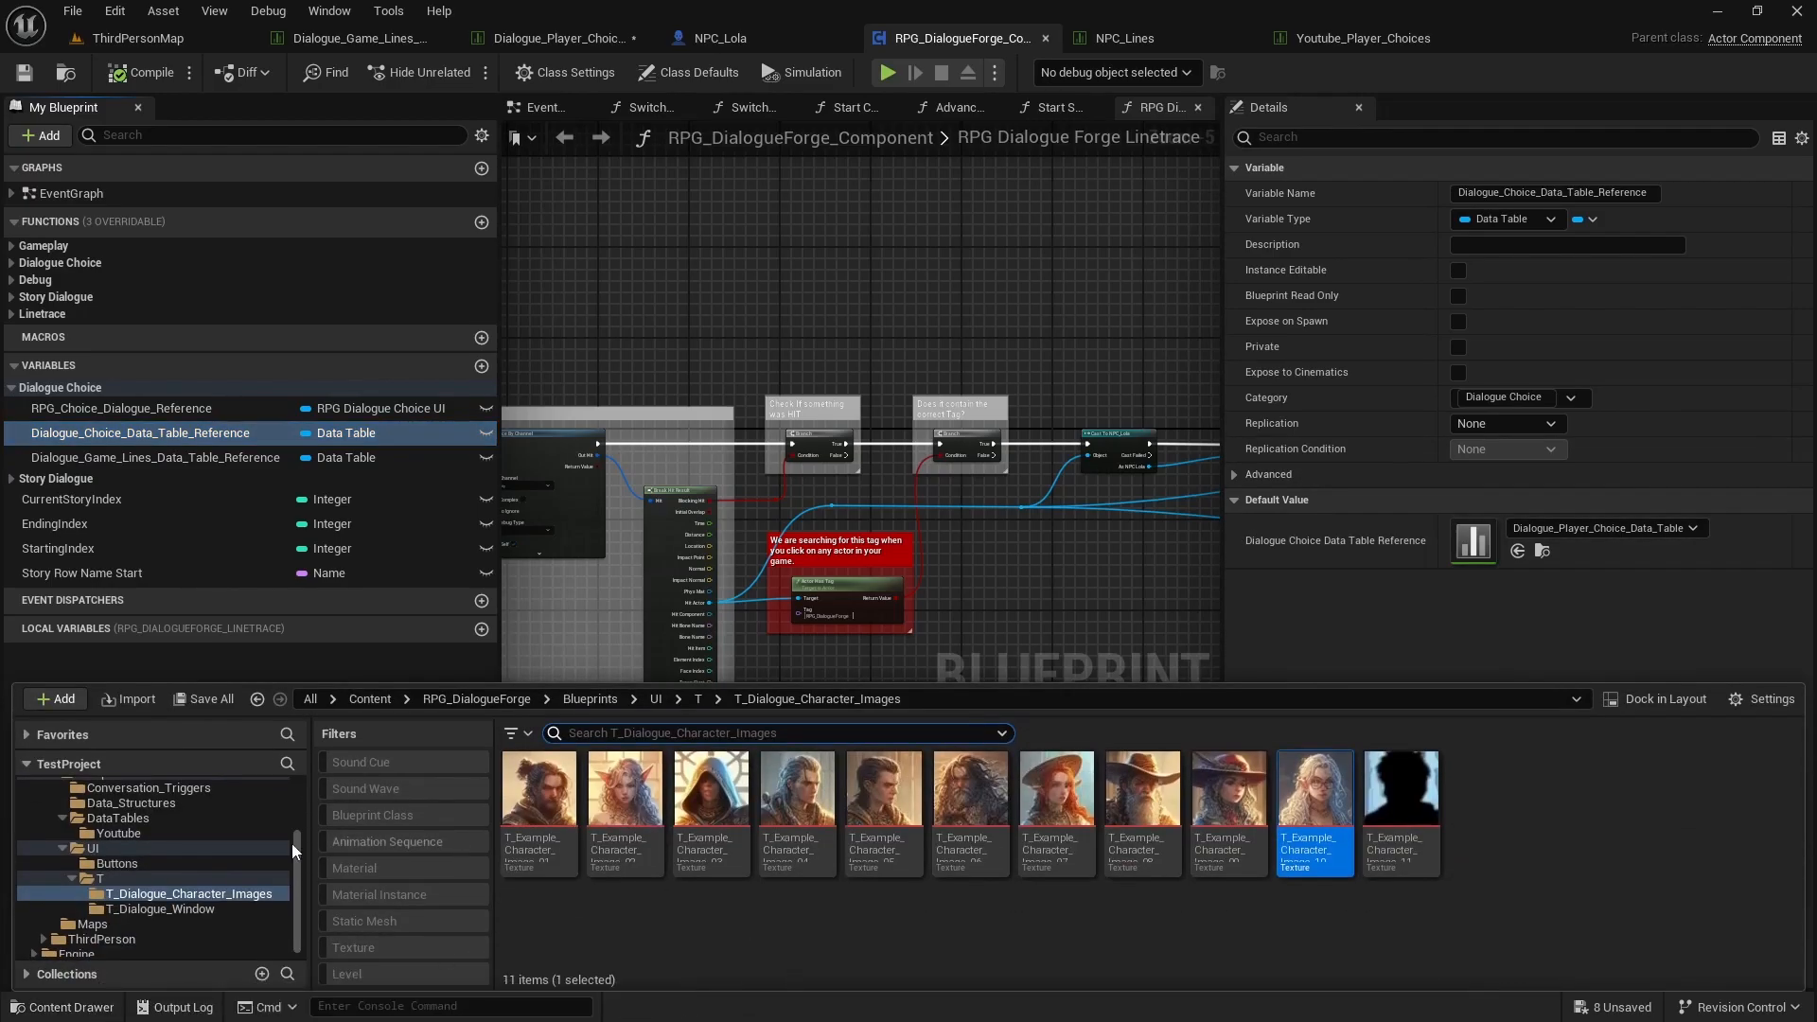
click(1543, 551)
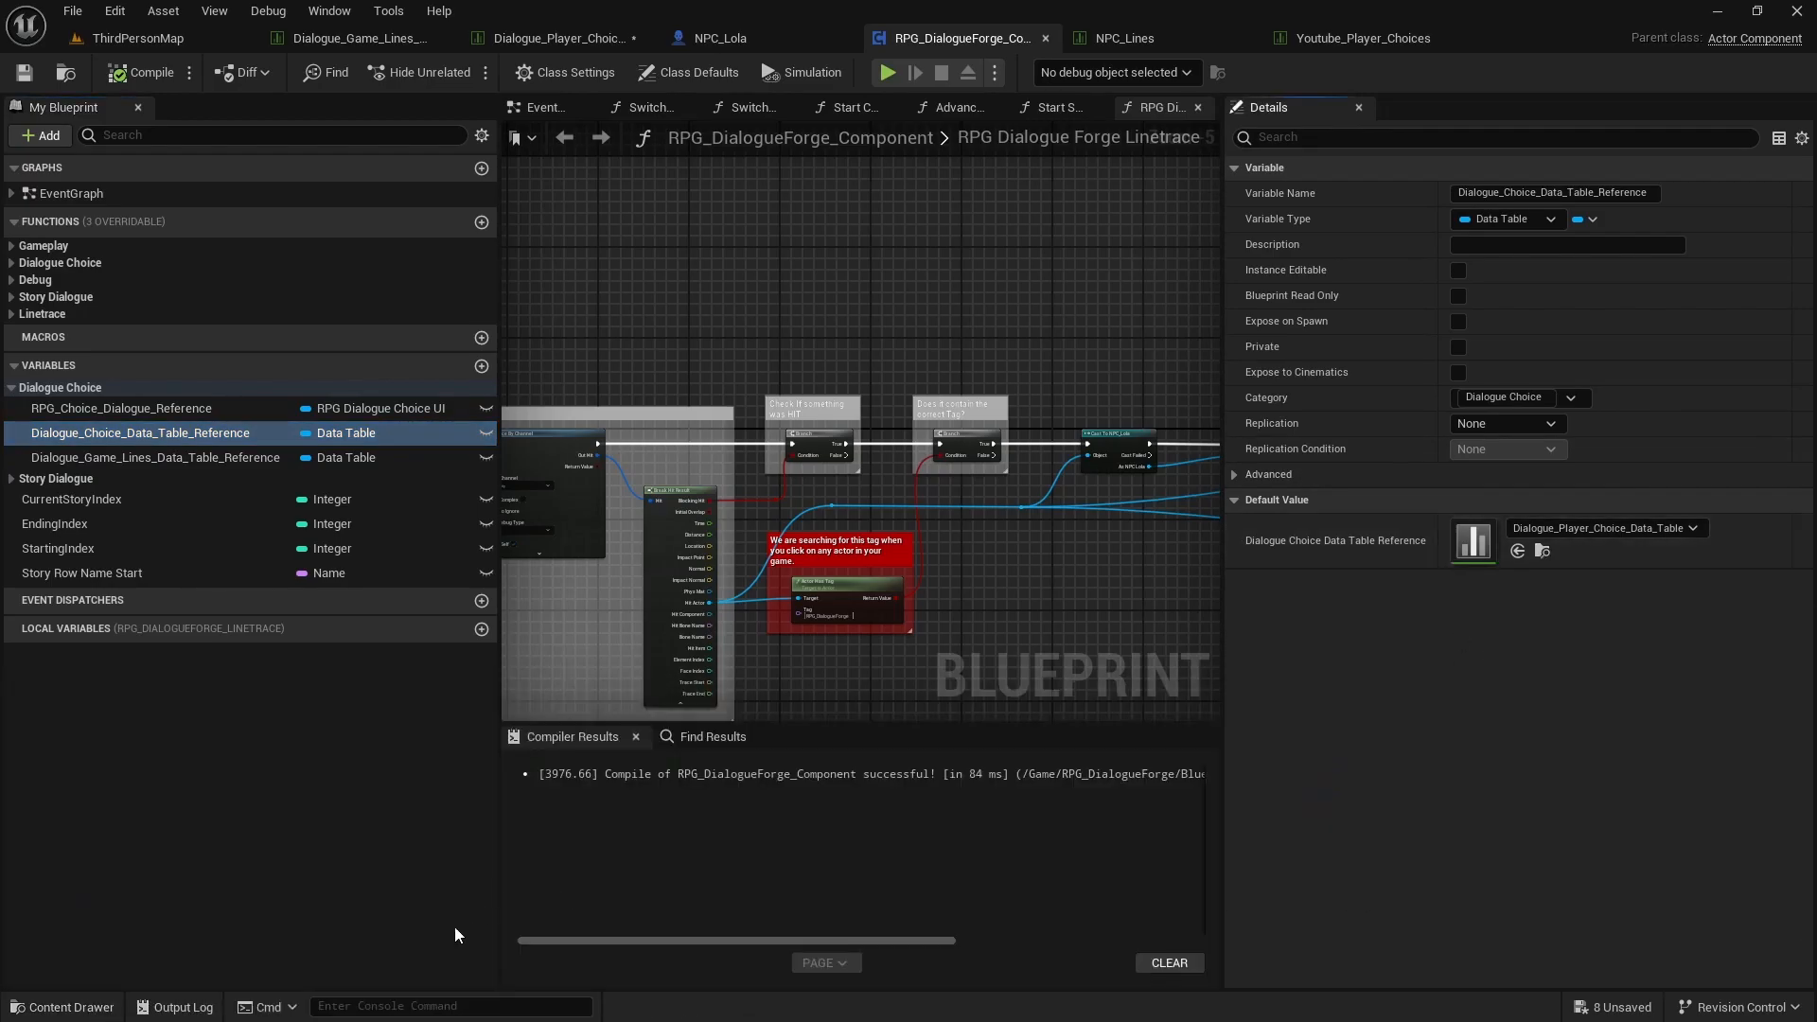
click(112, 1005)
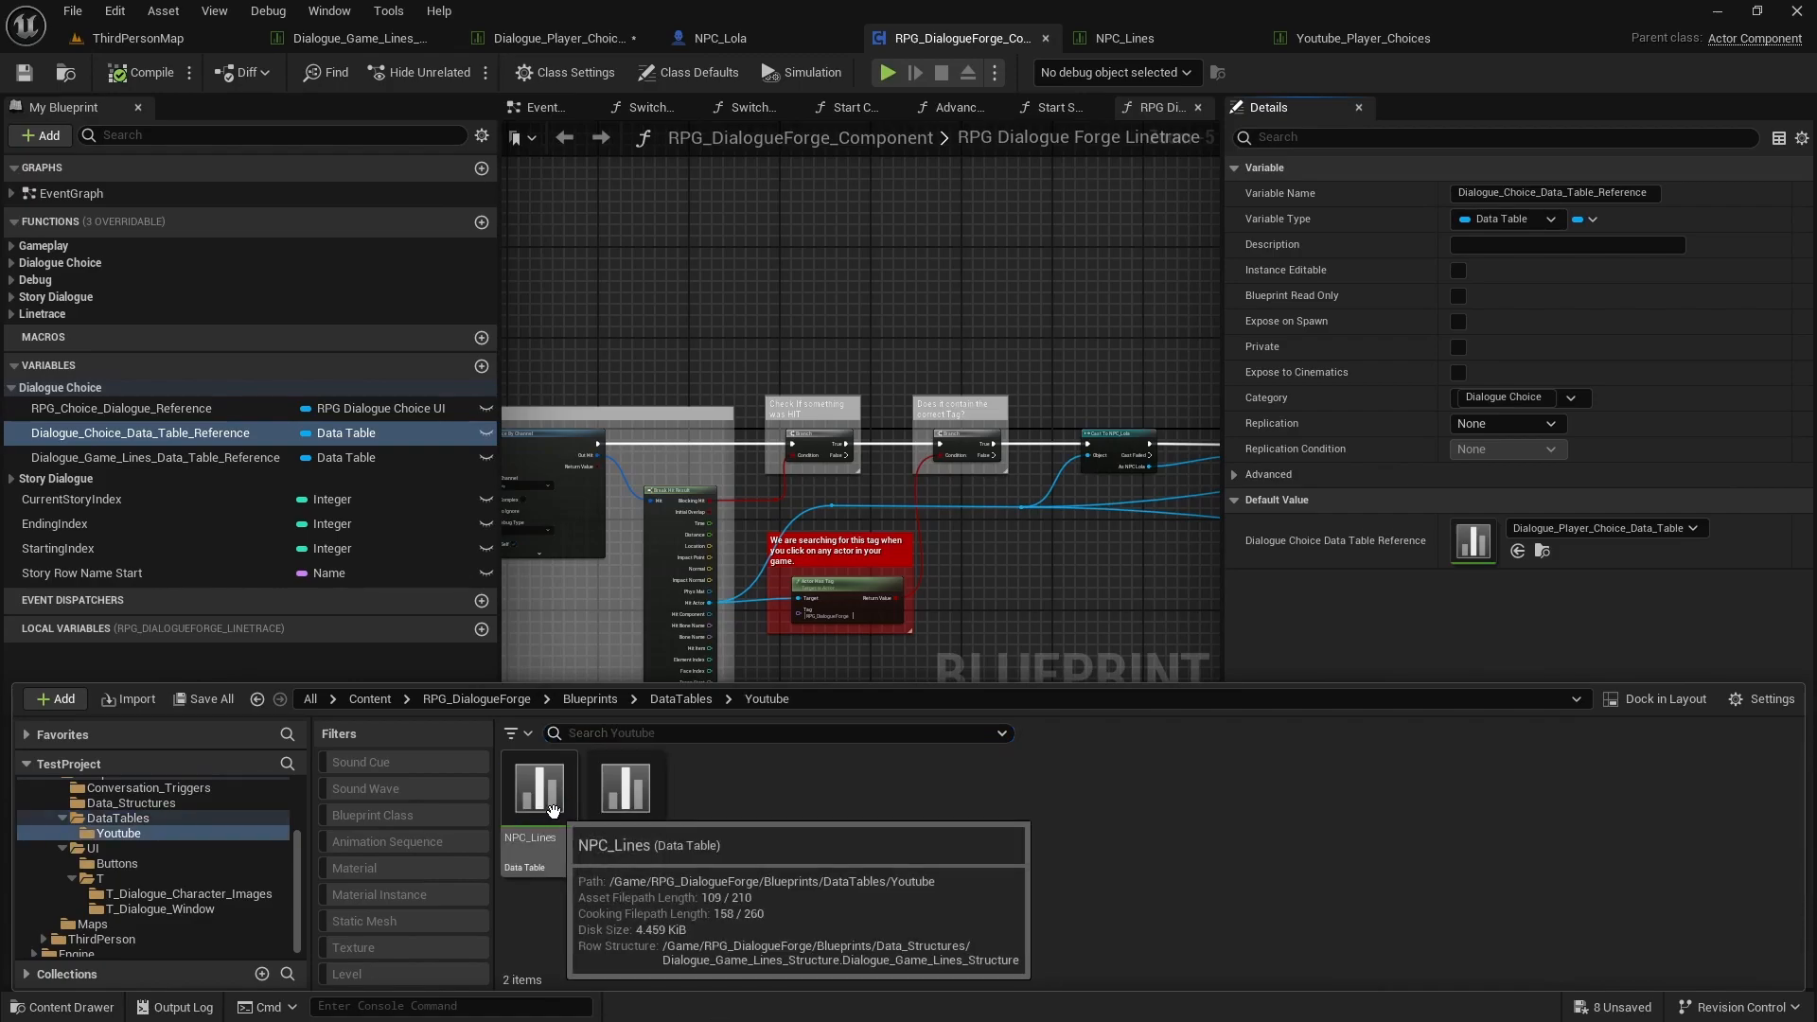
click(627, 814)
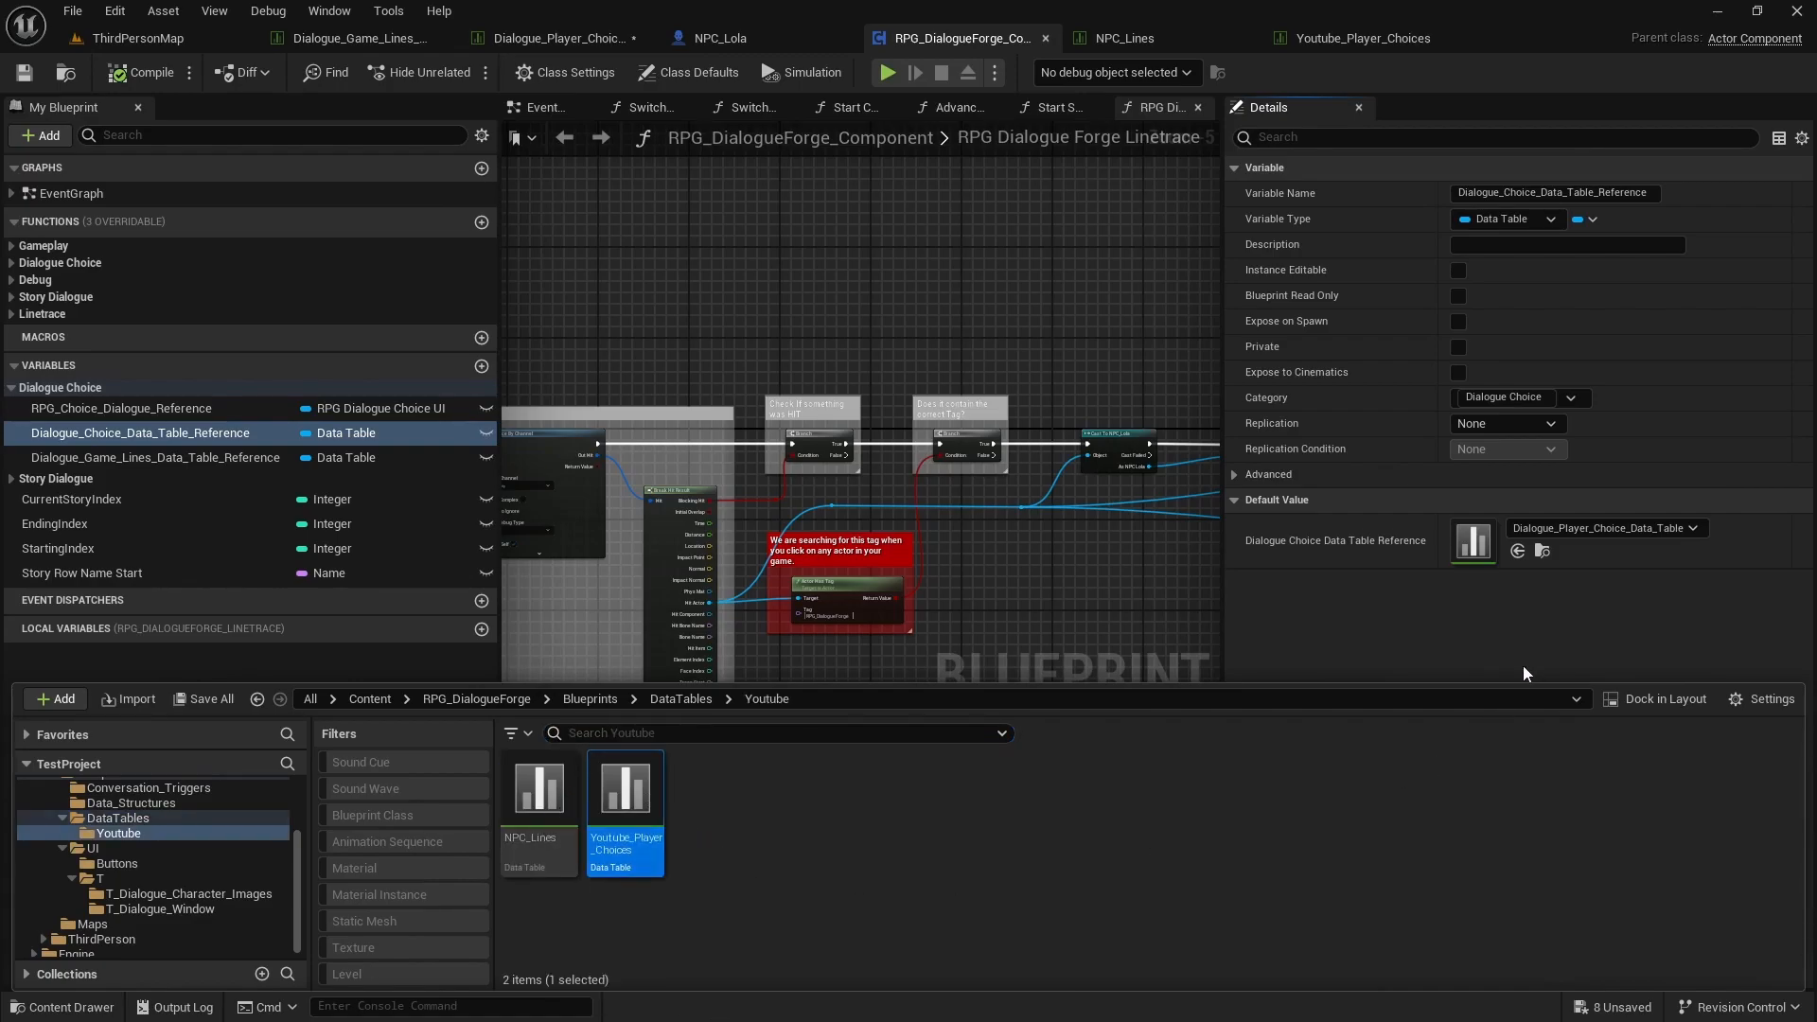
click(1518, 551)
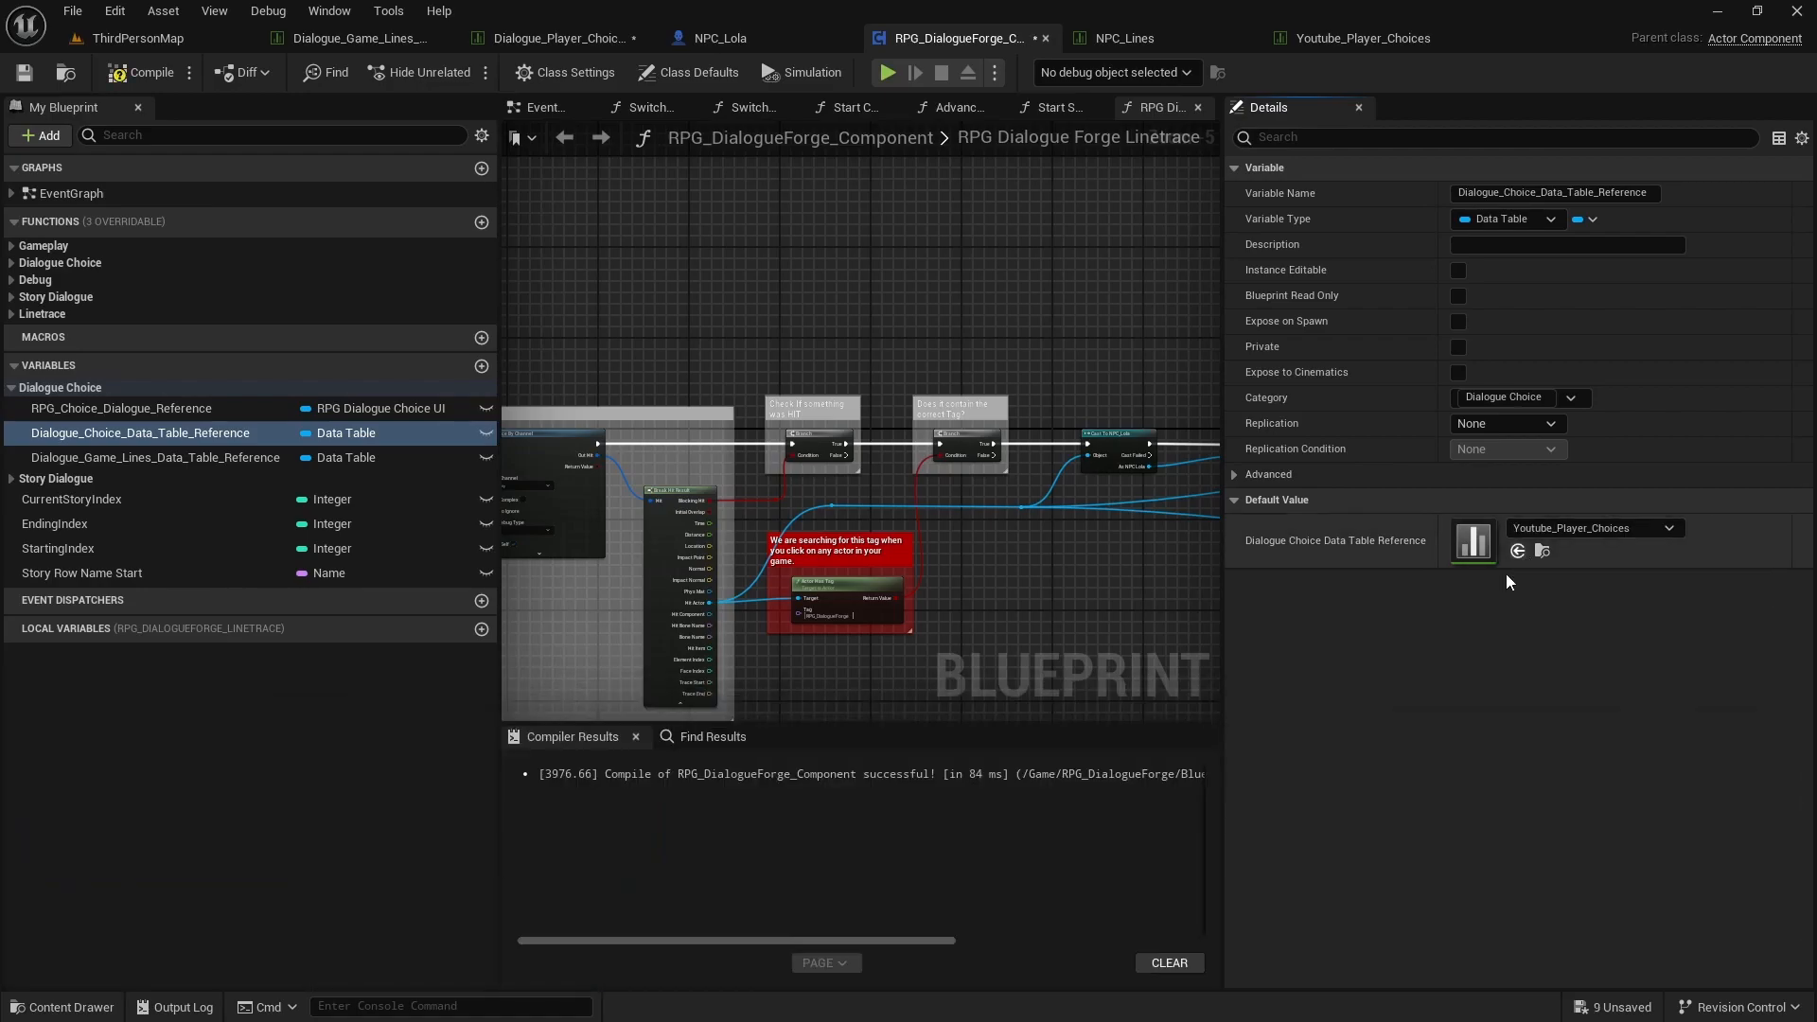
Step: Set the default value of the Dialogue_Game_Lines_Data_Table_Reference variable to NPC_Lines and compile the blueprint
click(370, 459)
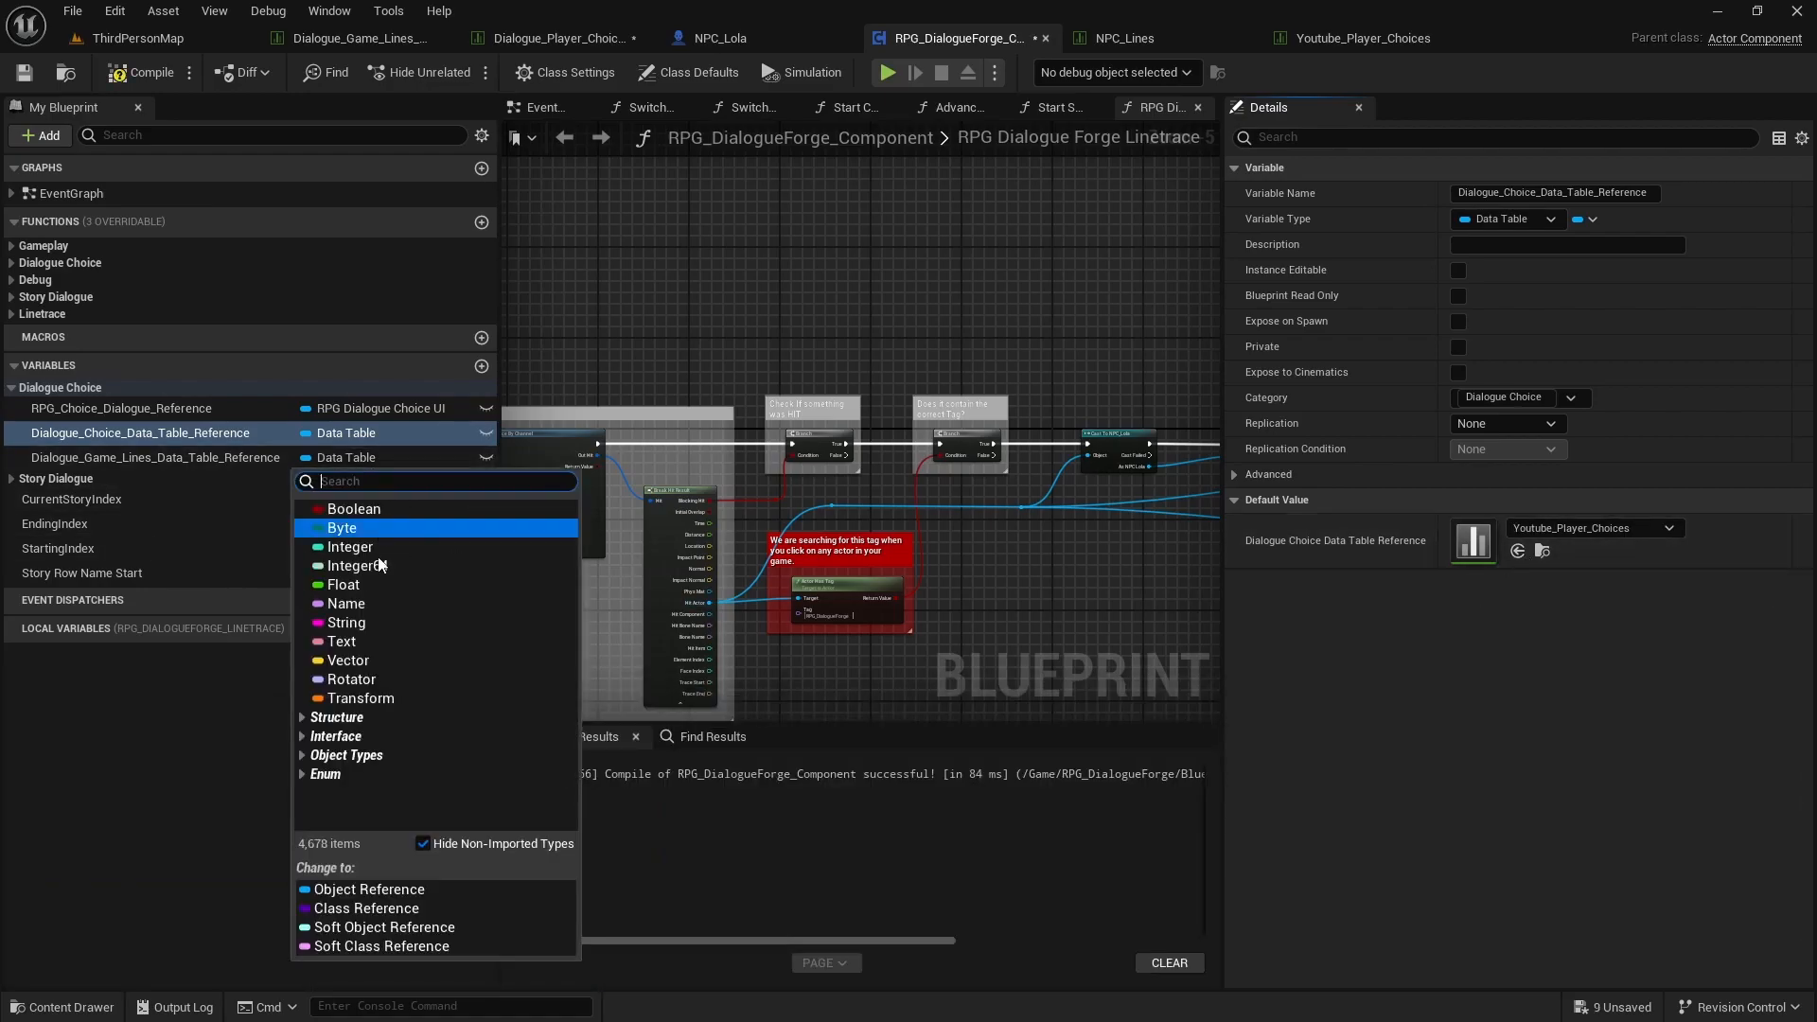
click(170, 461)
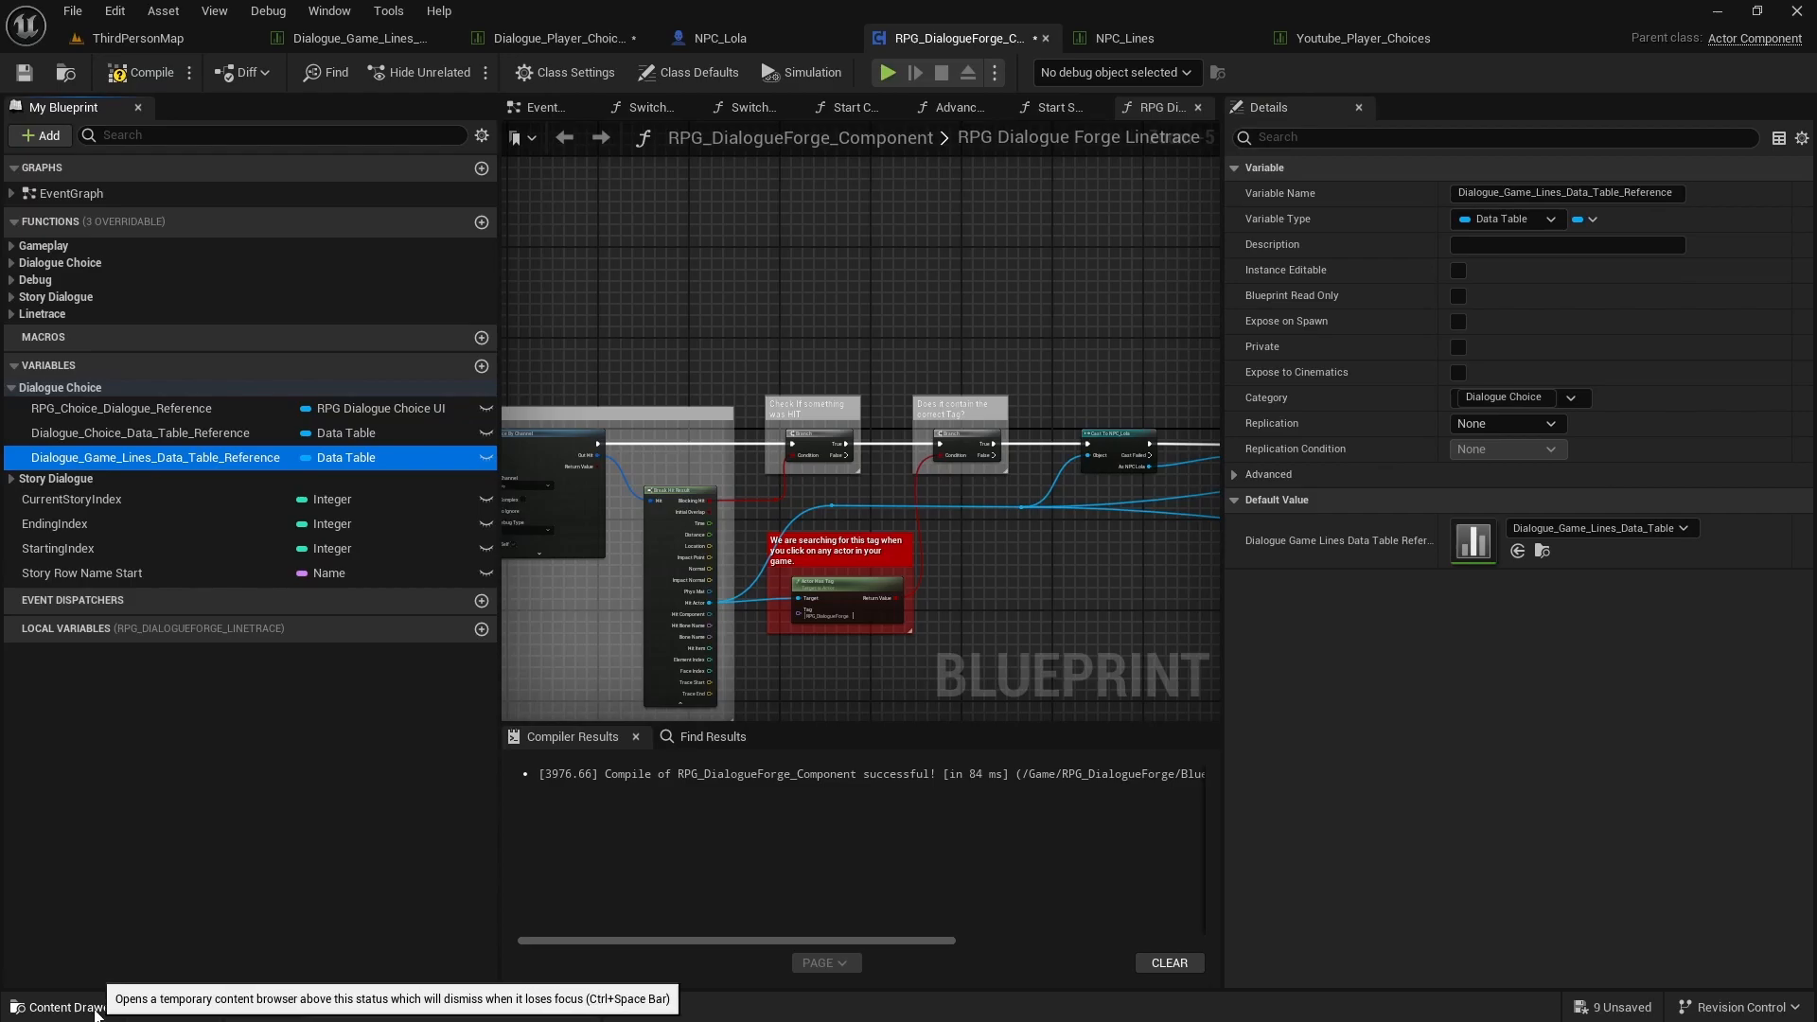
click(66, 1007)
click(538, 804)
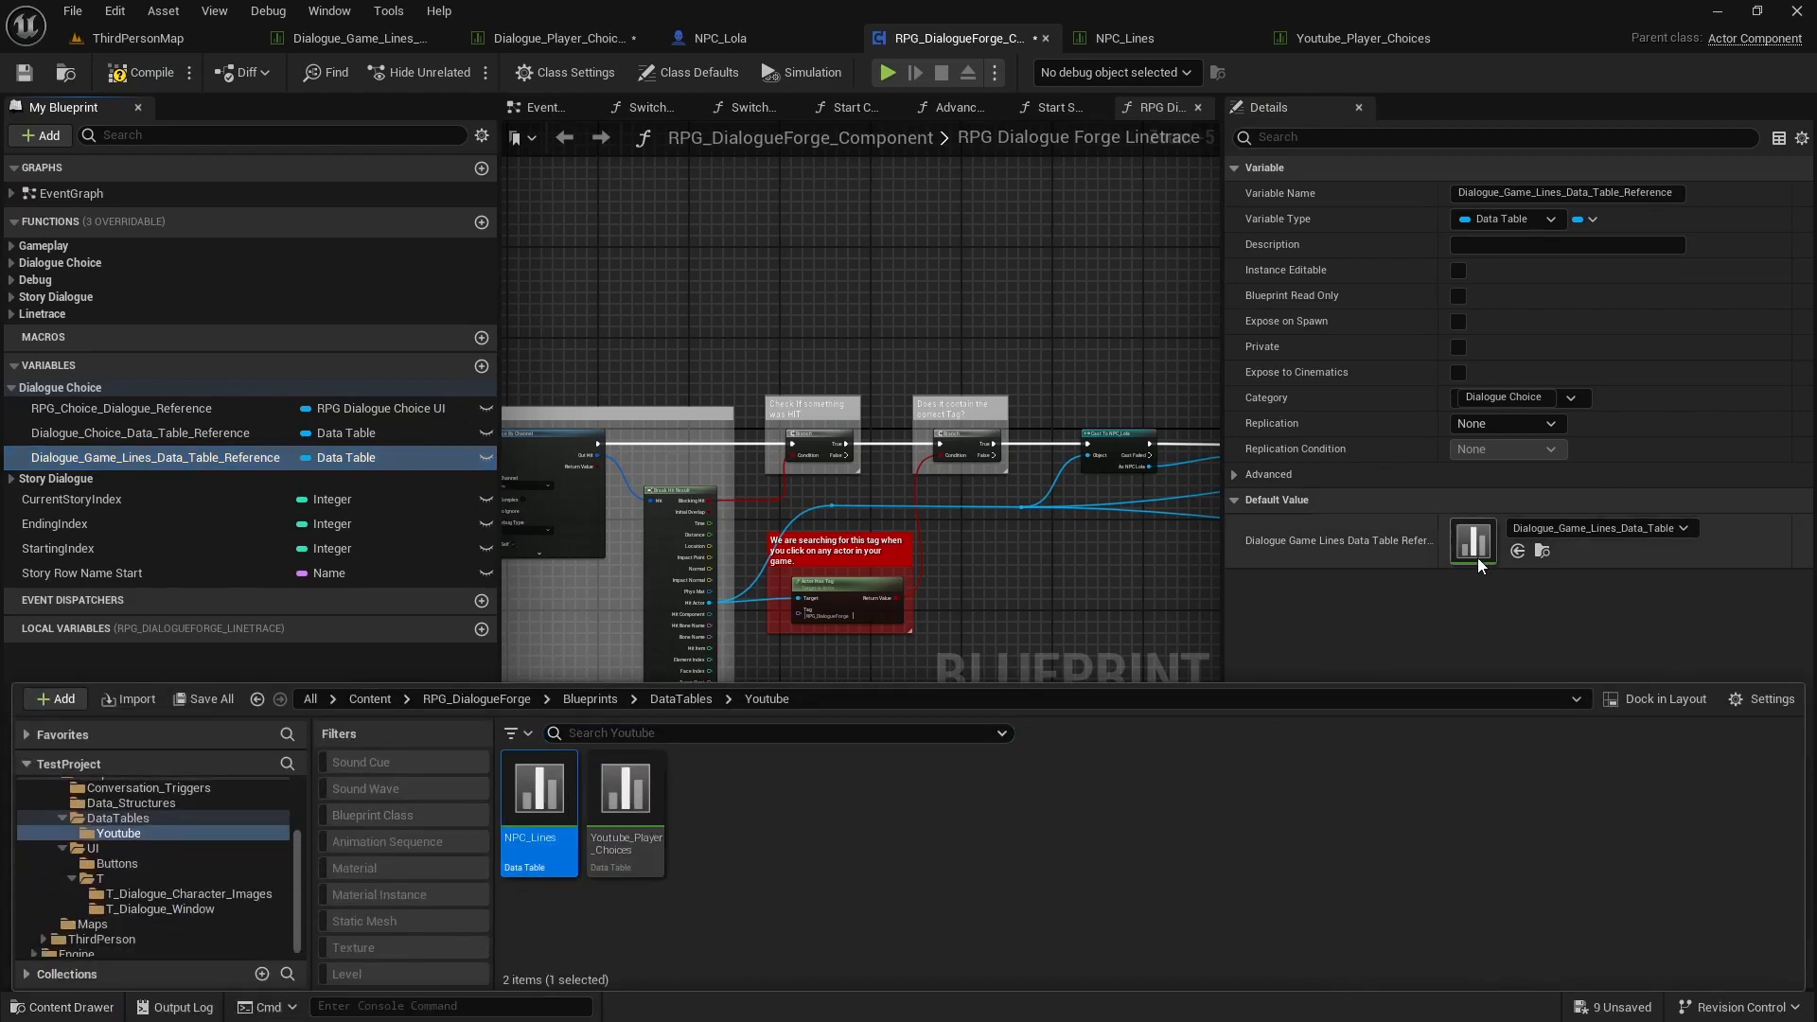
click(1518, 551)
click(124, 80)
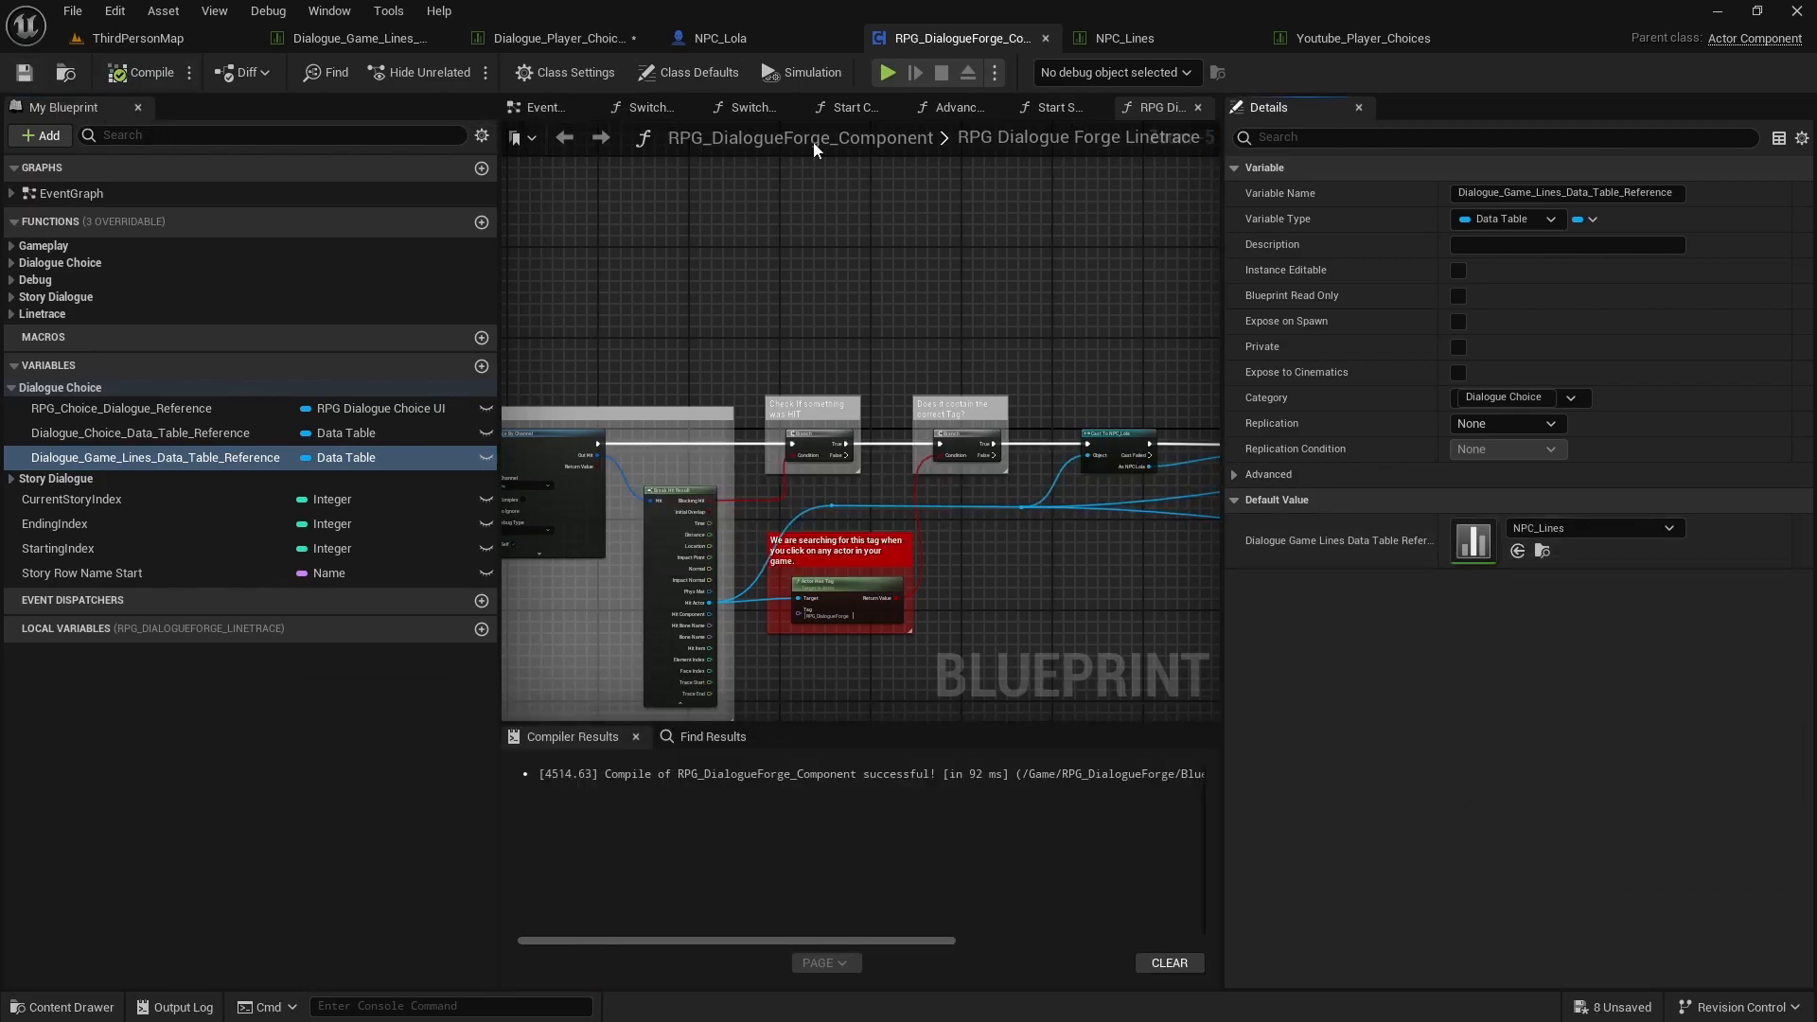
Step: Play ThirdPersonMap in the editor to test the dialogue, and stop the play session
click(151, 38)
click(476, 72)
click(652, 505)
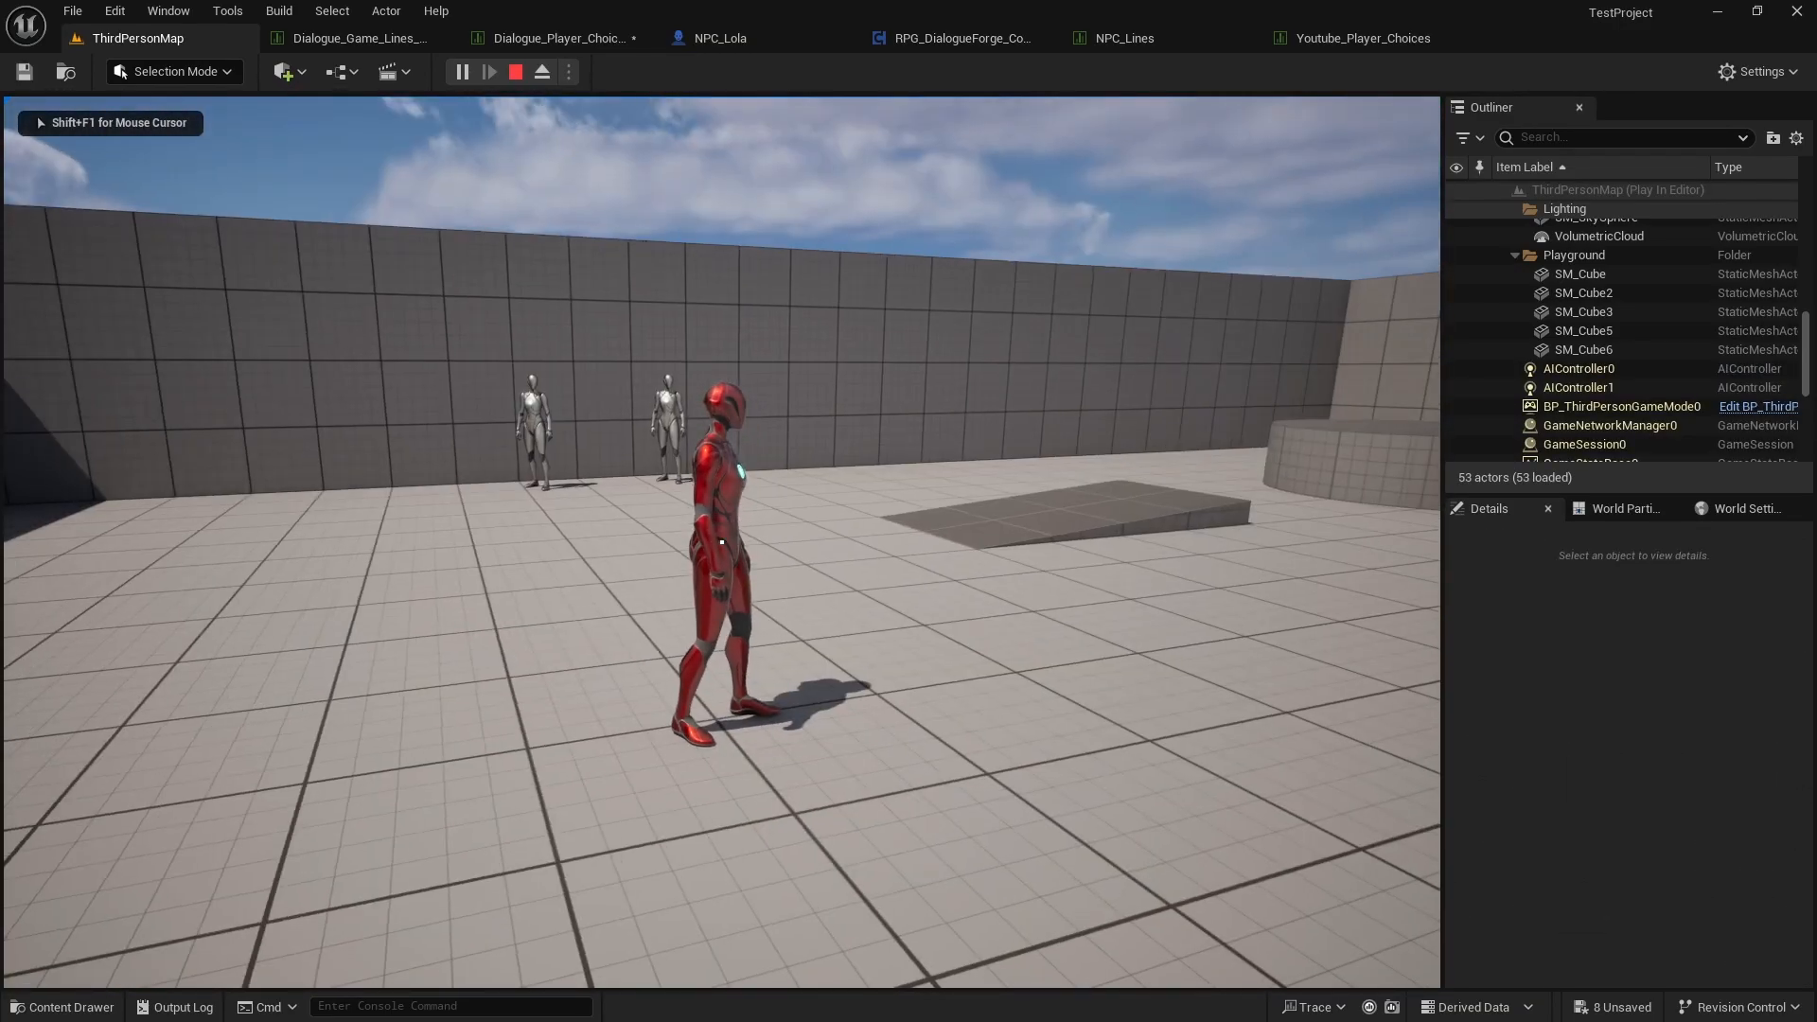
key(Escape)
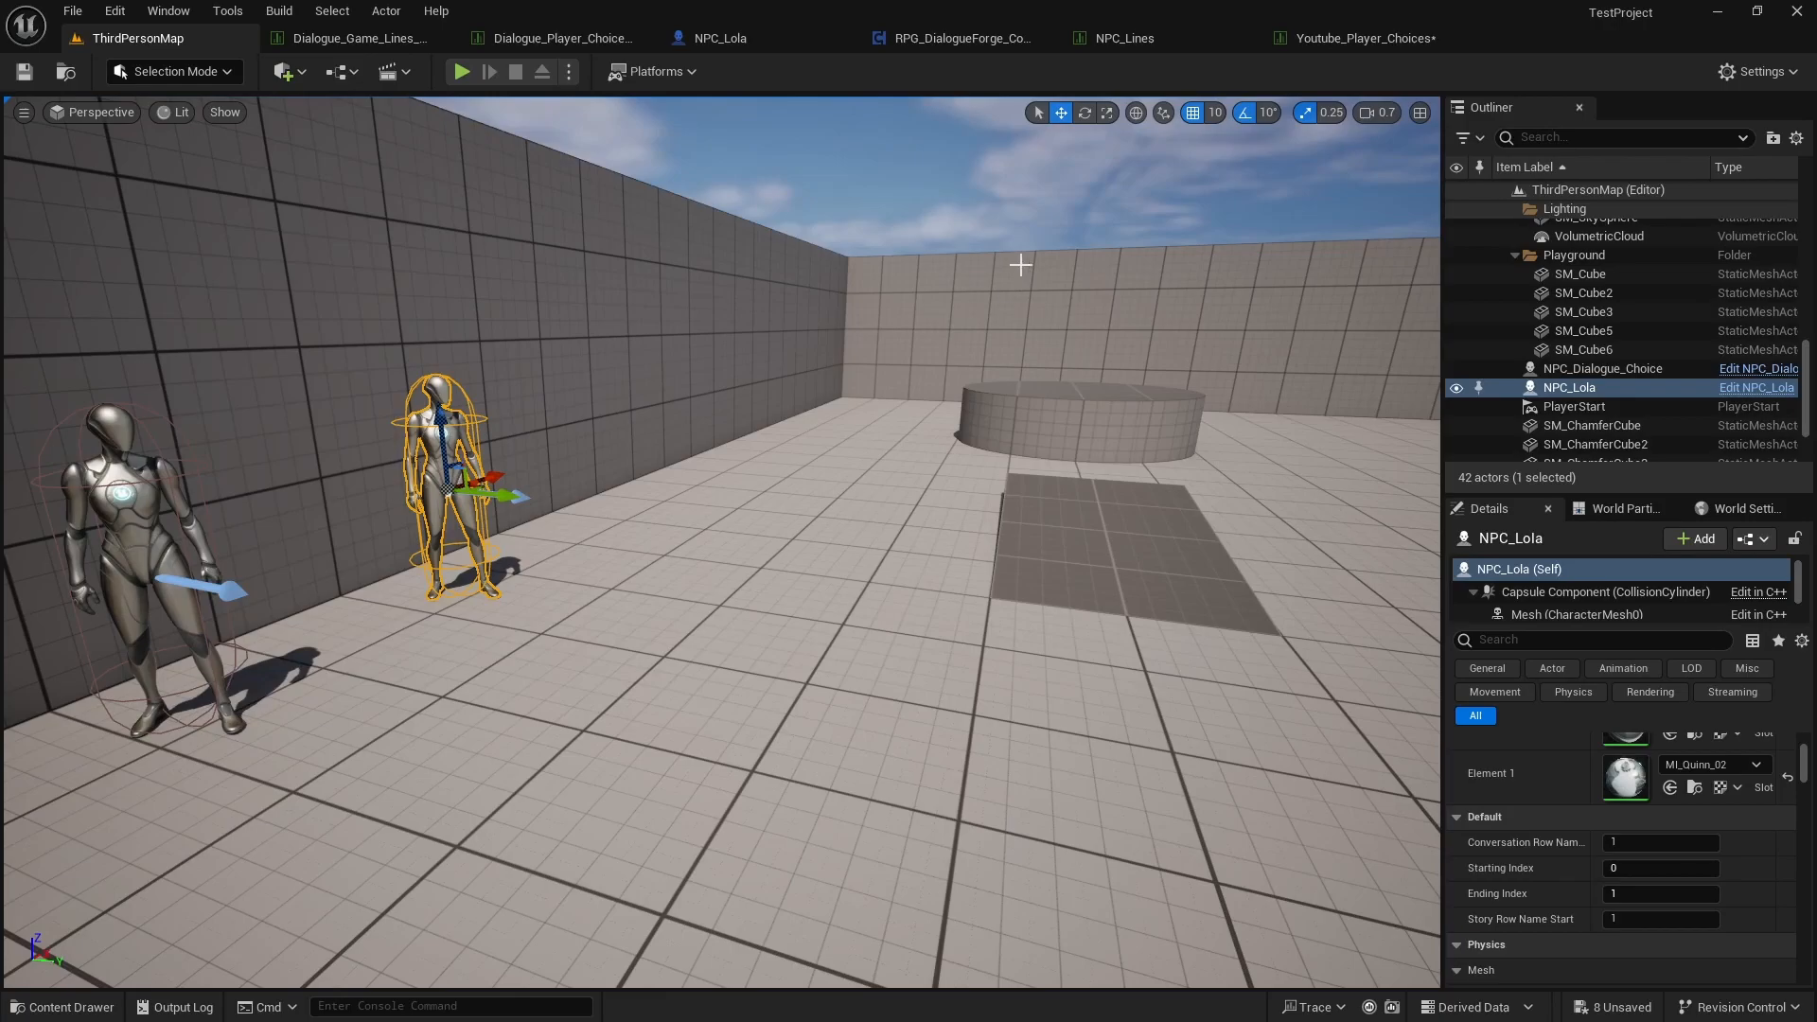
Step: Examine the PlayerResponseRowName value of row 1 in the NPC_Lines data table
click(1155, 44)
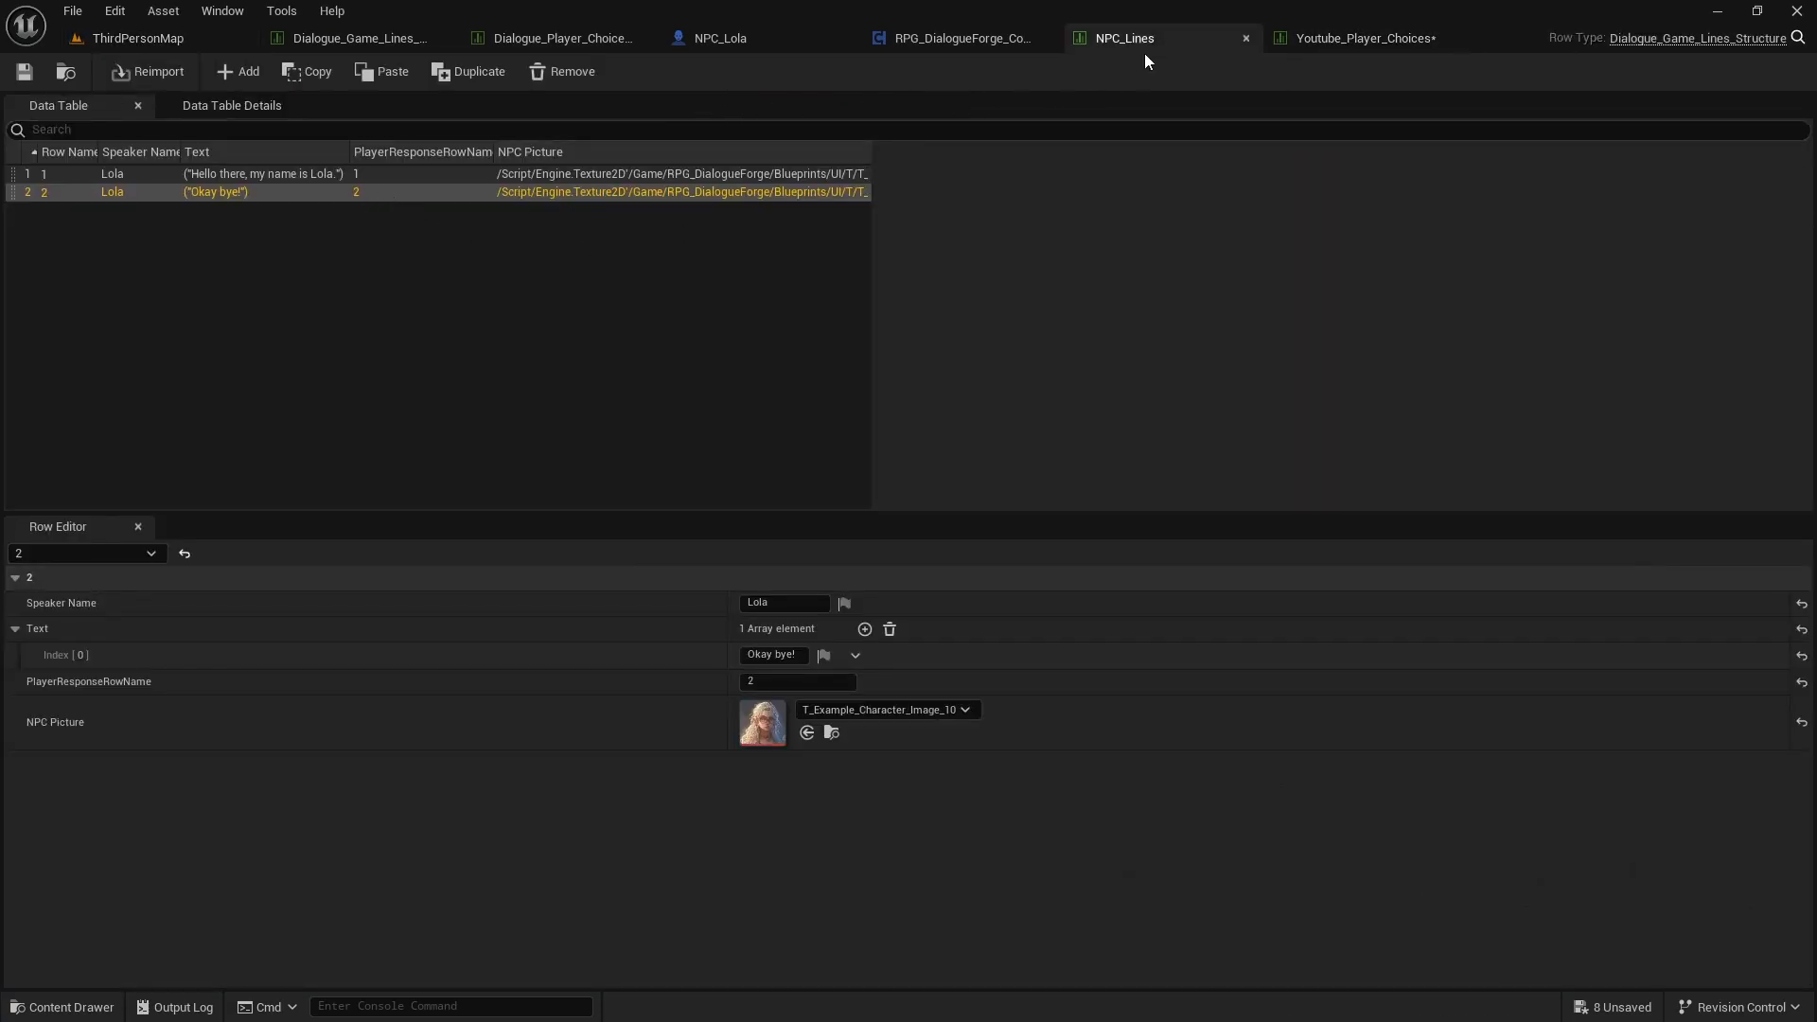
click(269, 176)
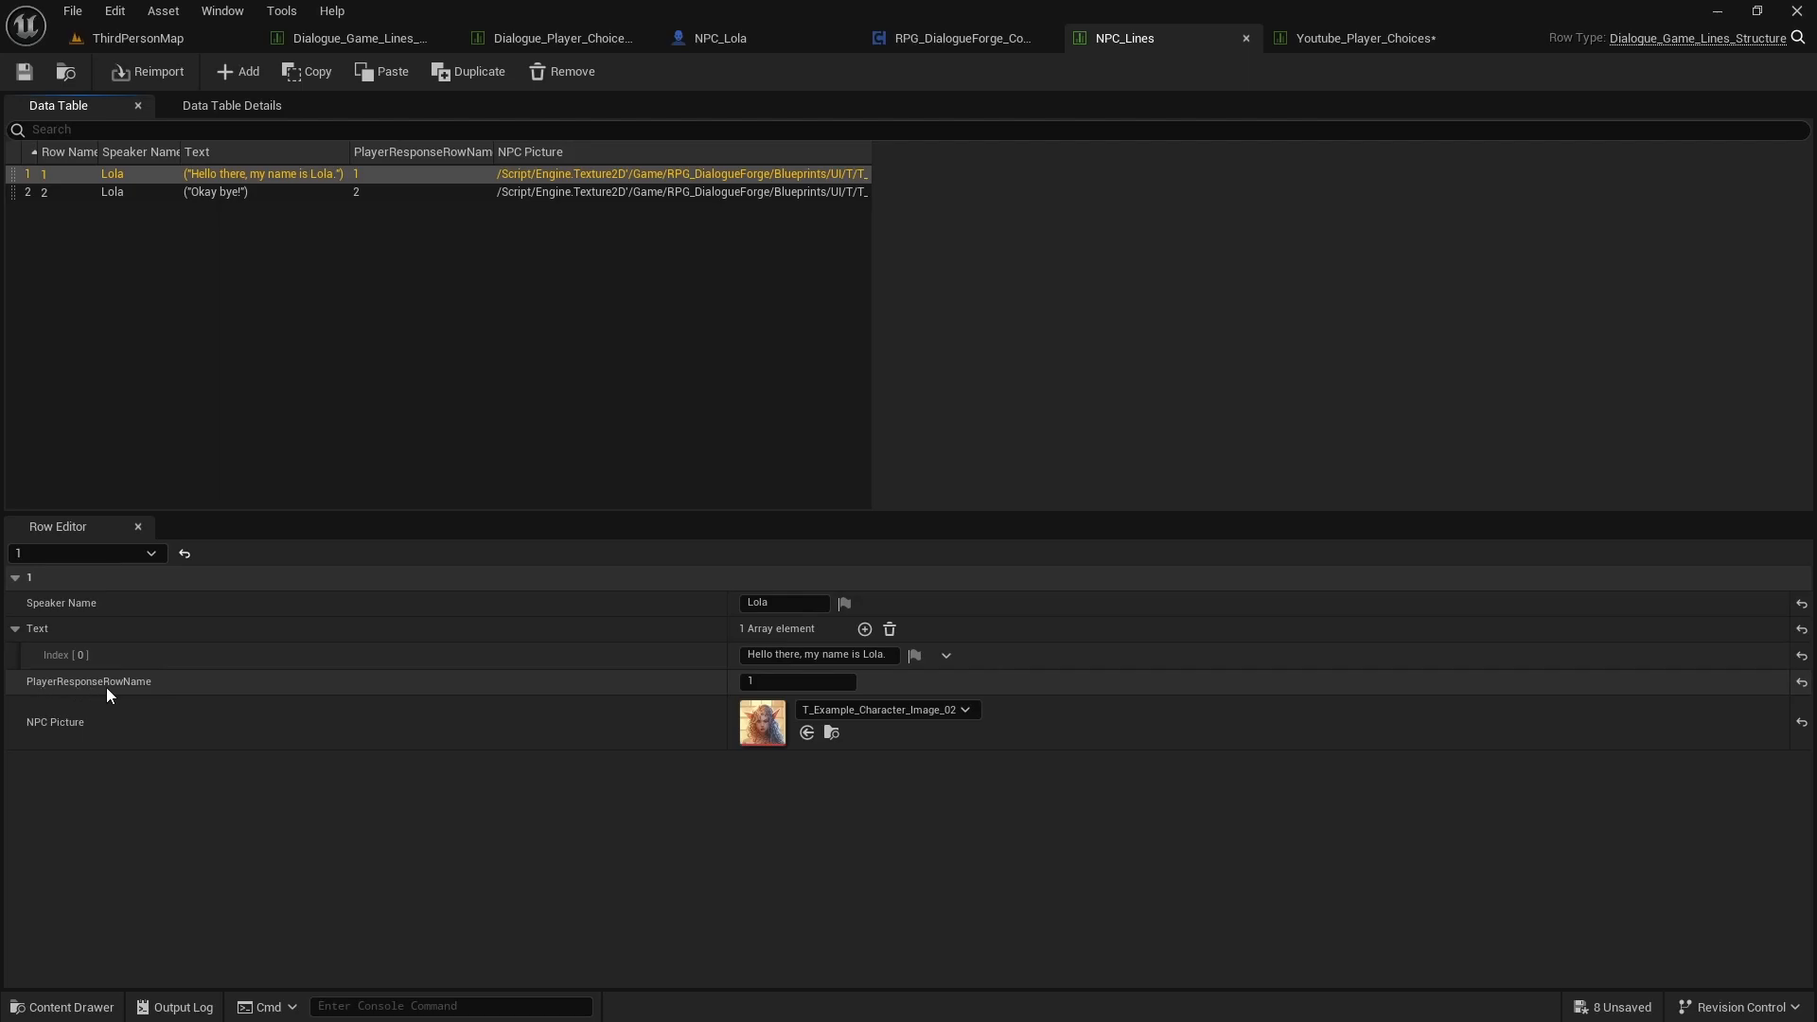
click(765, 683)
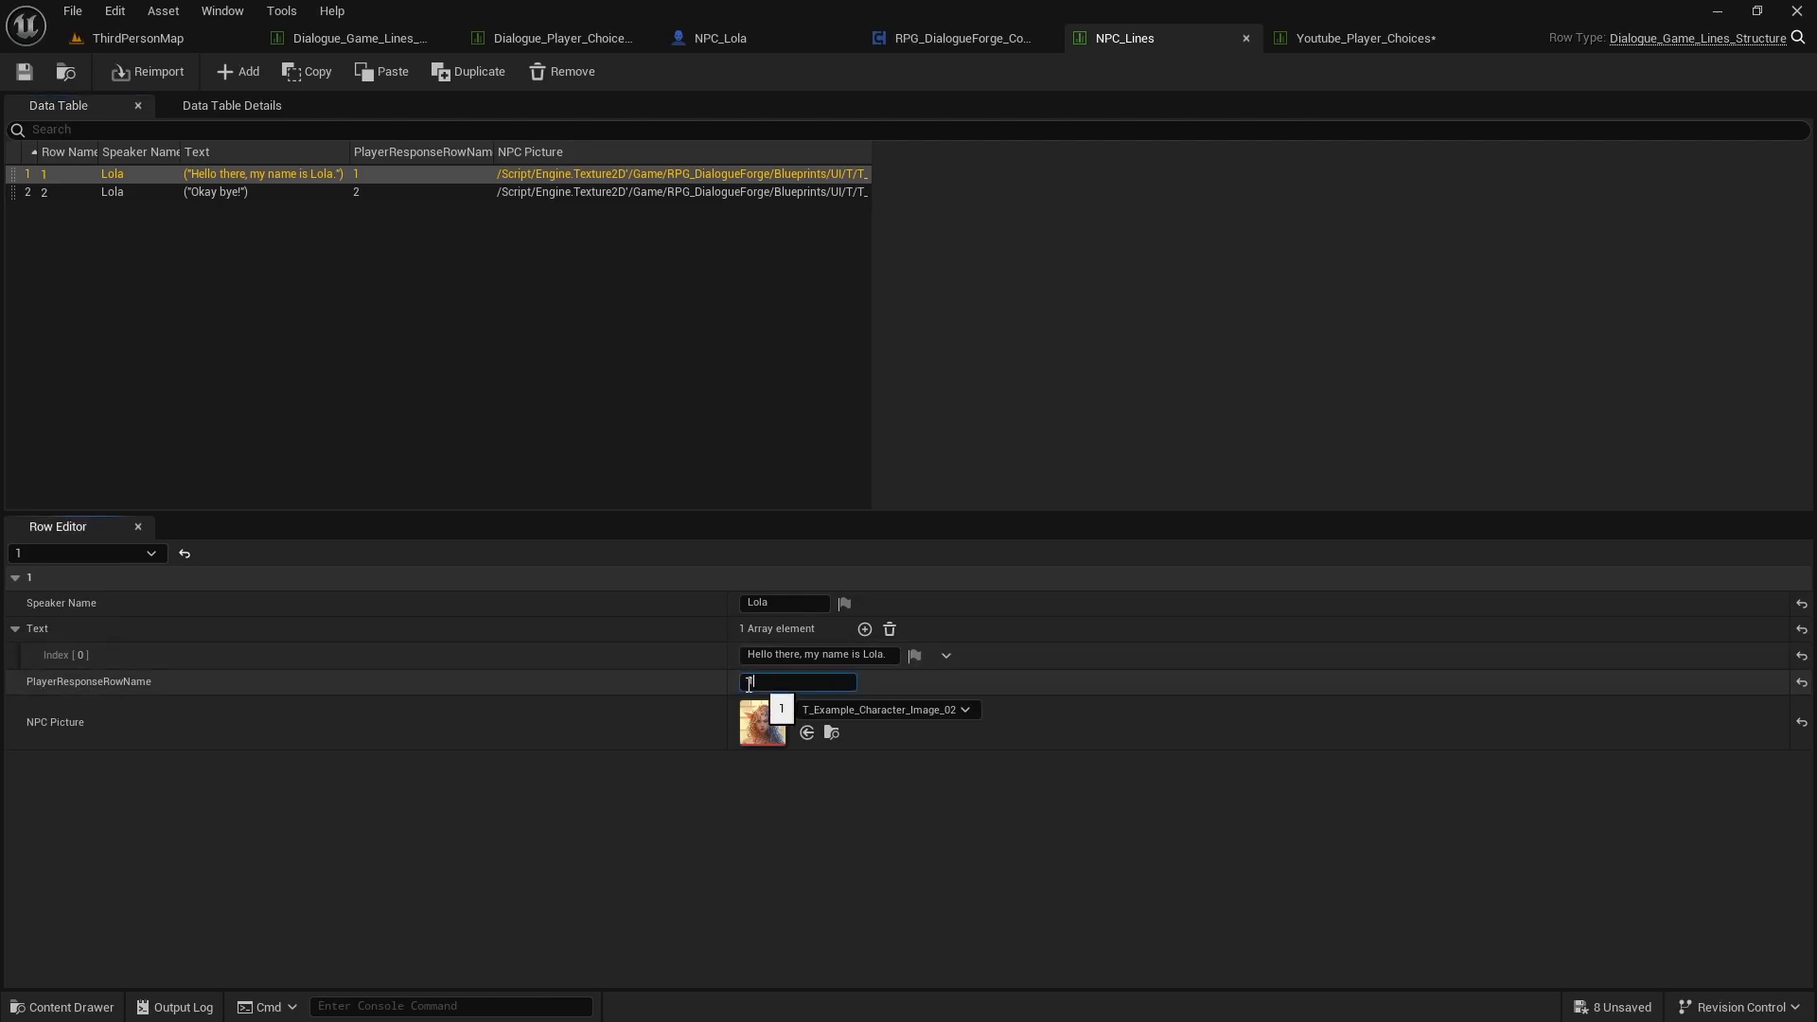
drag(775, 685, 711, 702)
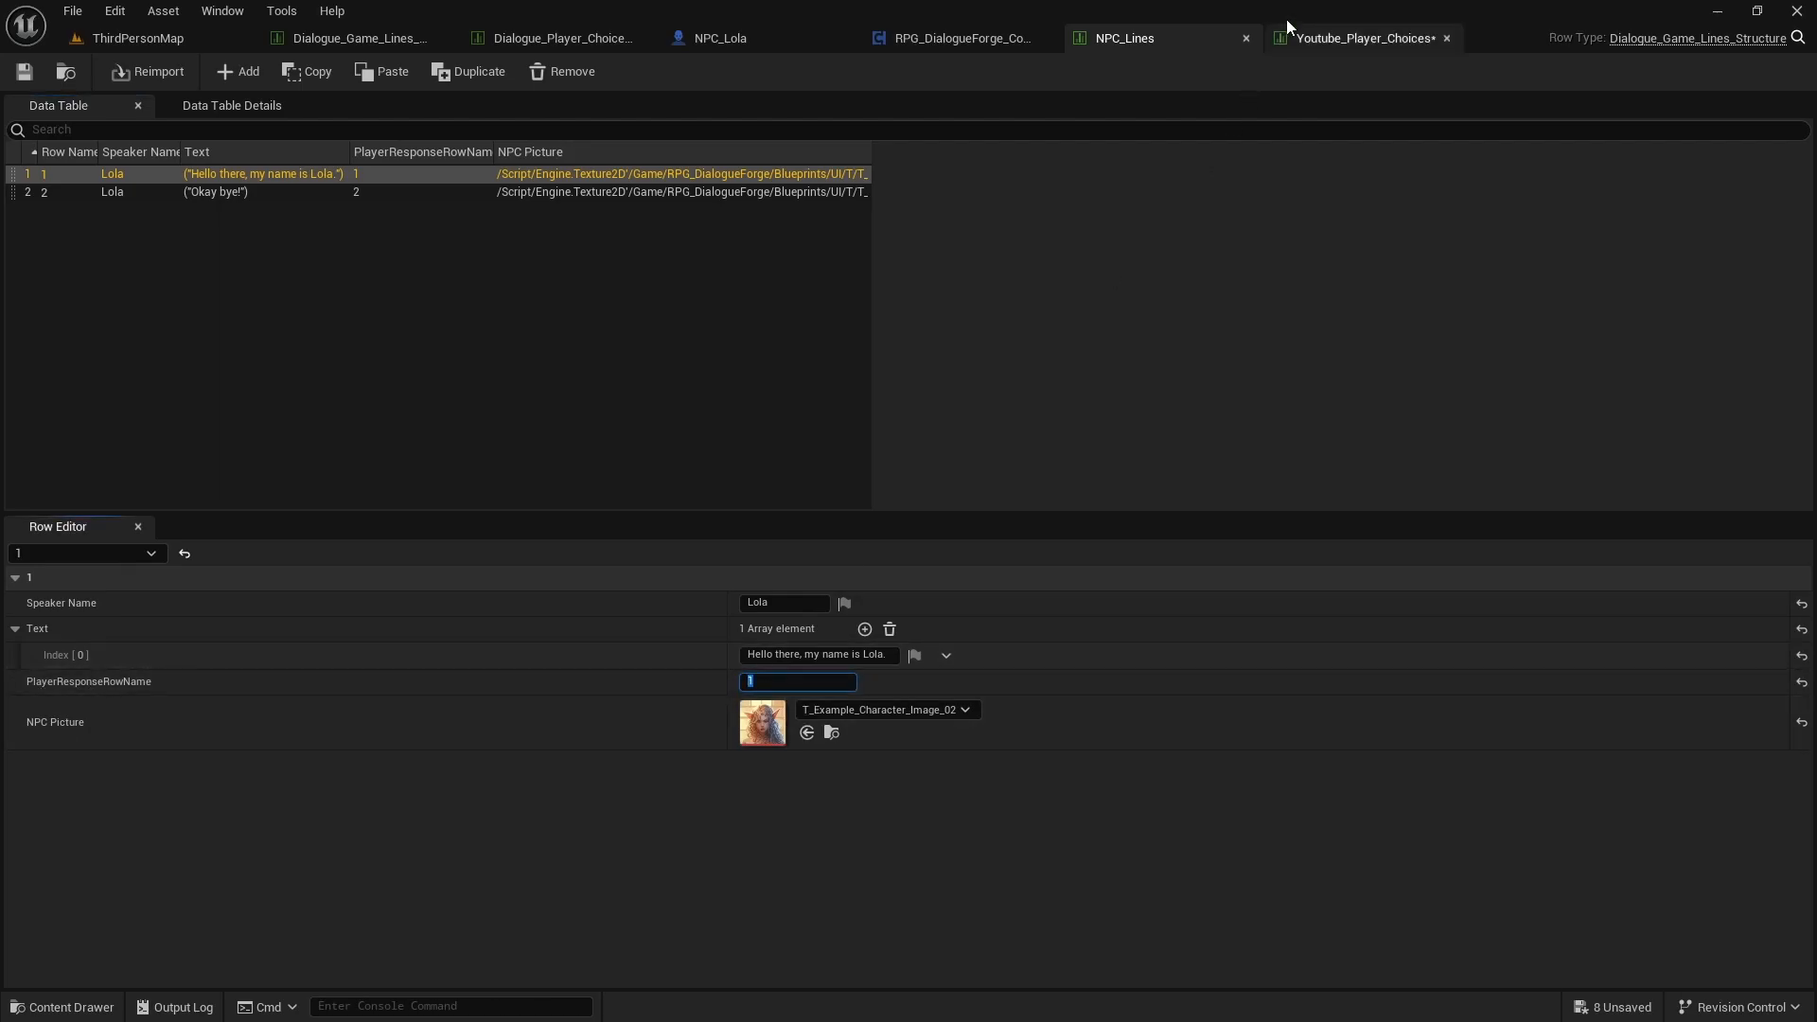
Step: Examine the player responses and the first NPCResponseNextRowname entry of row 1 in the Youtube_Player_Choices data table
click(1334, 38)
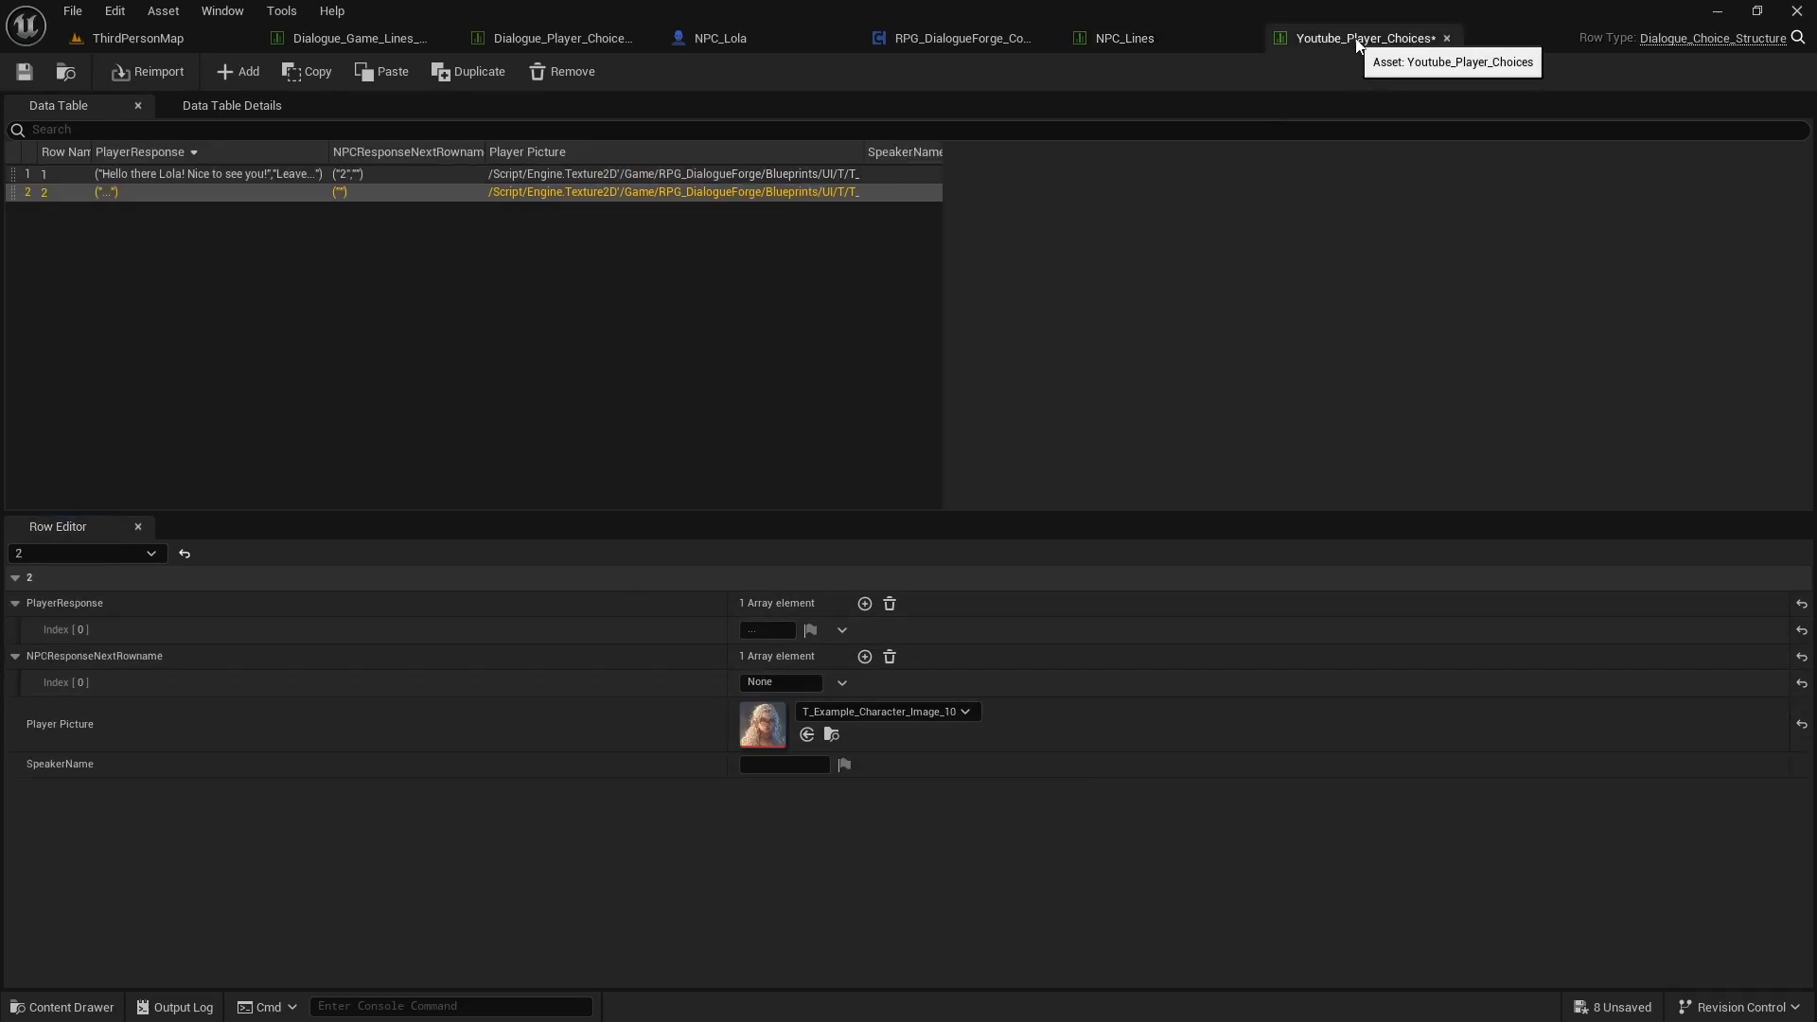
click(151, 173)
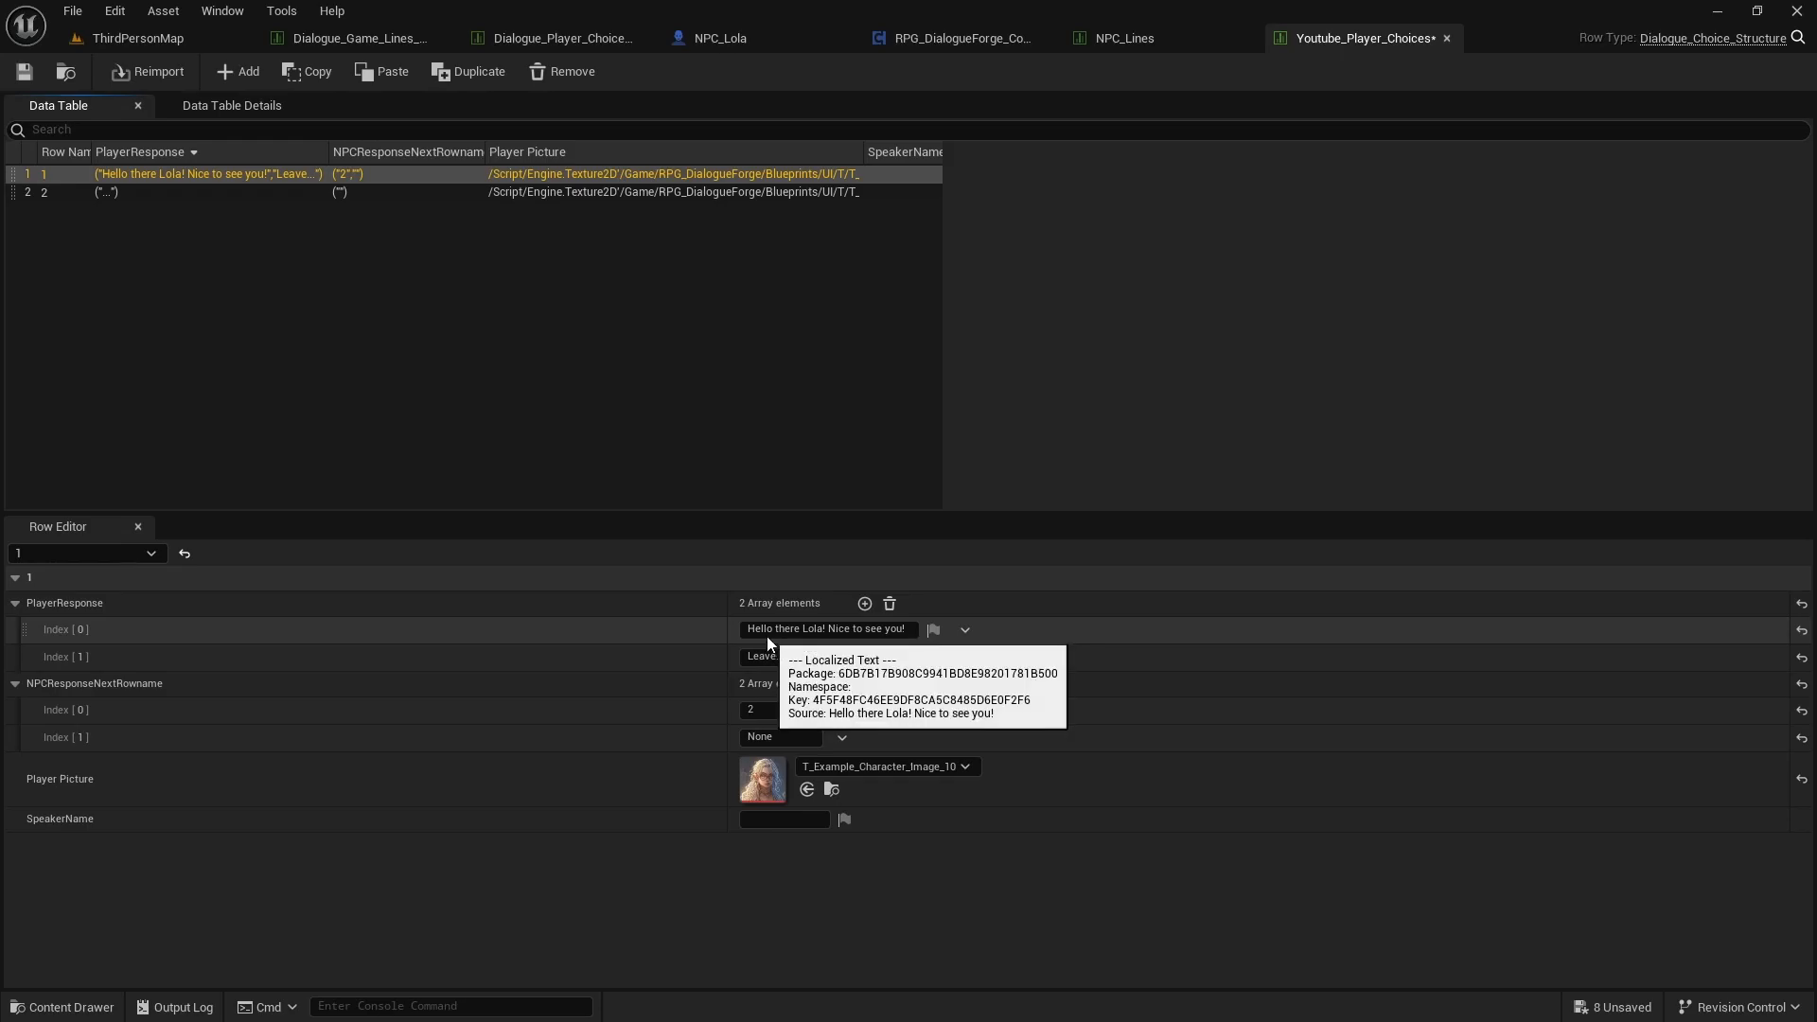
click(748, 709)
click(741, 713)
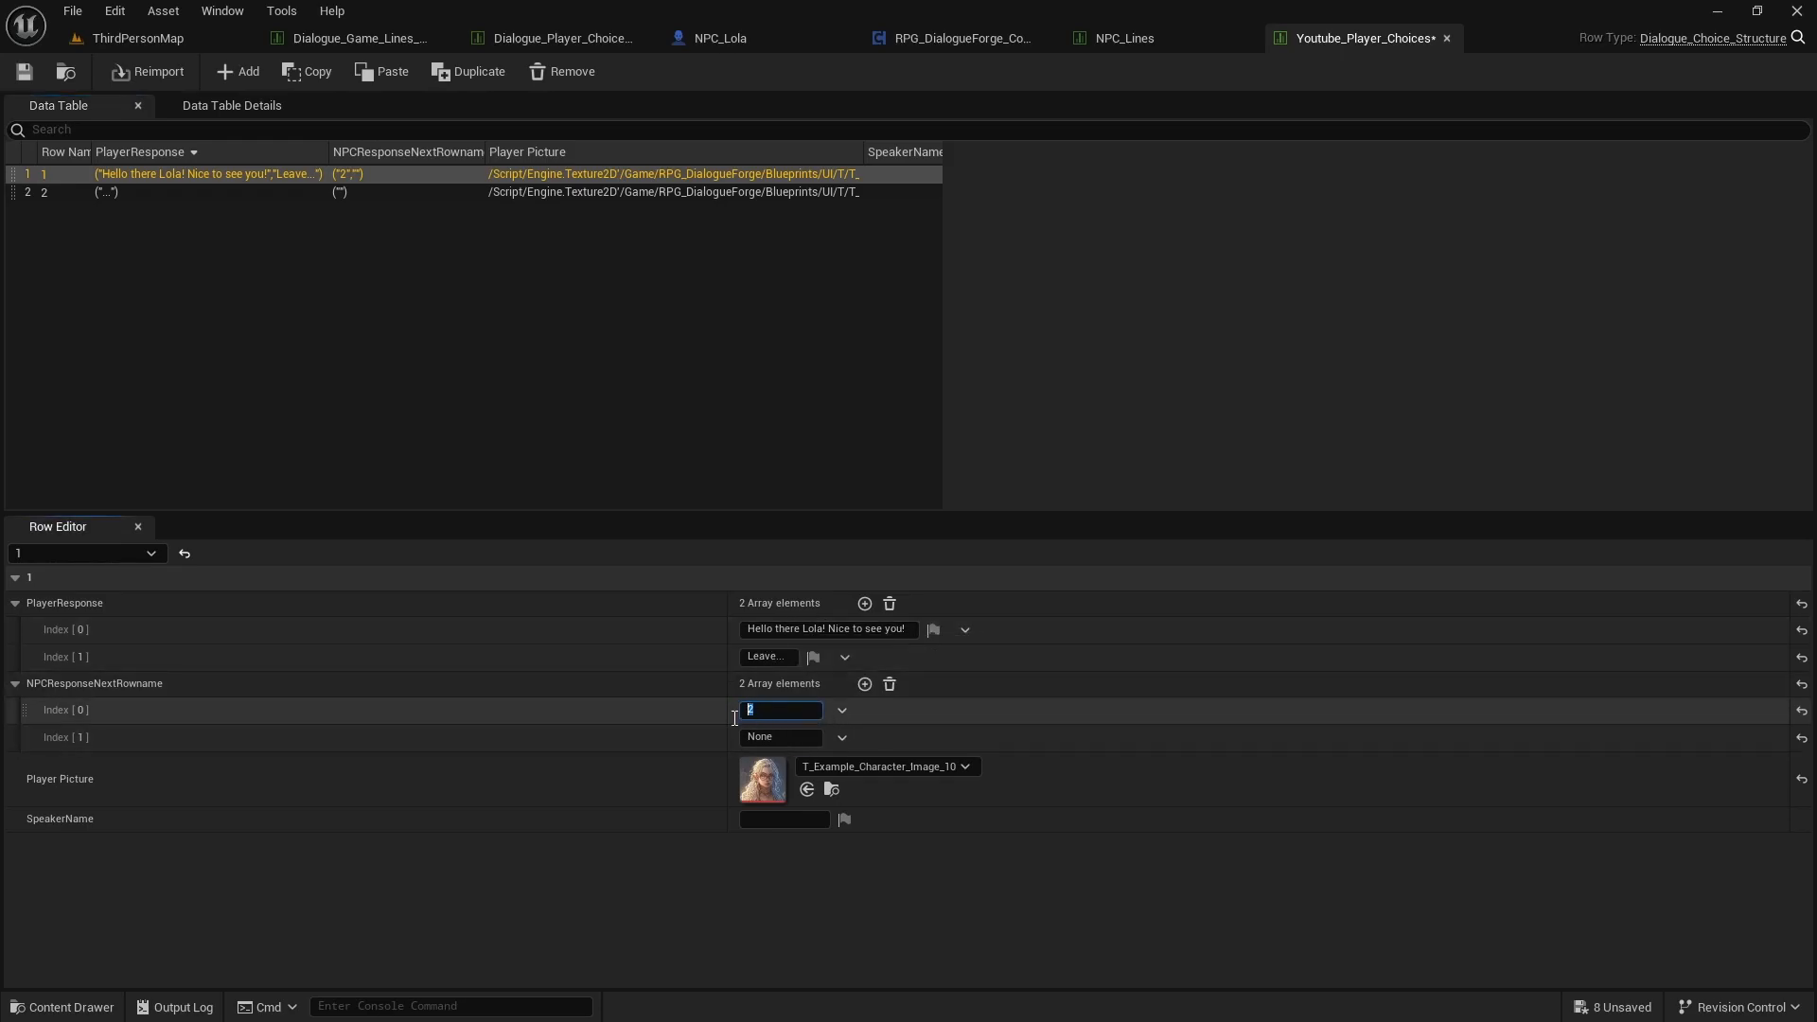
double_click(776, 716)
click(770, 718)
drag(748, 720, 691, 733)
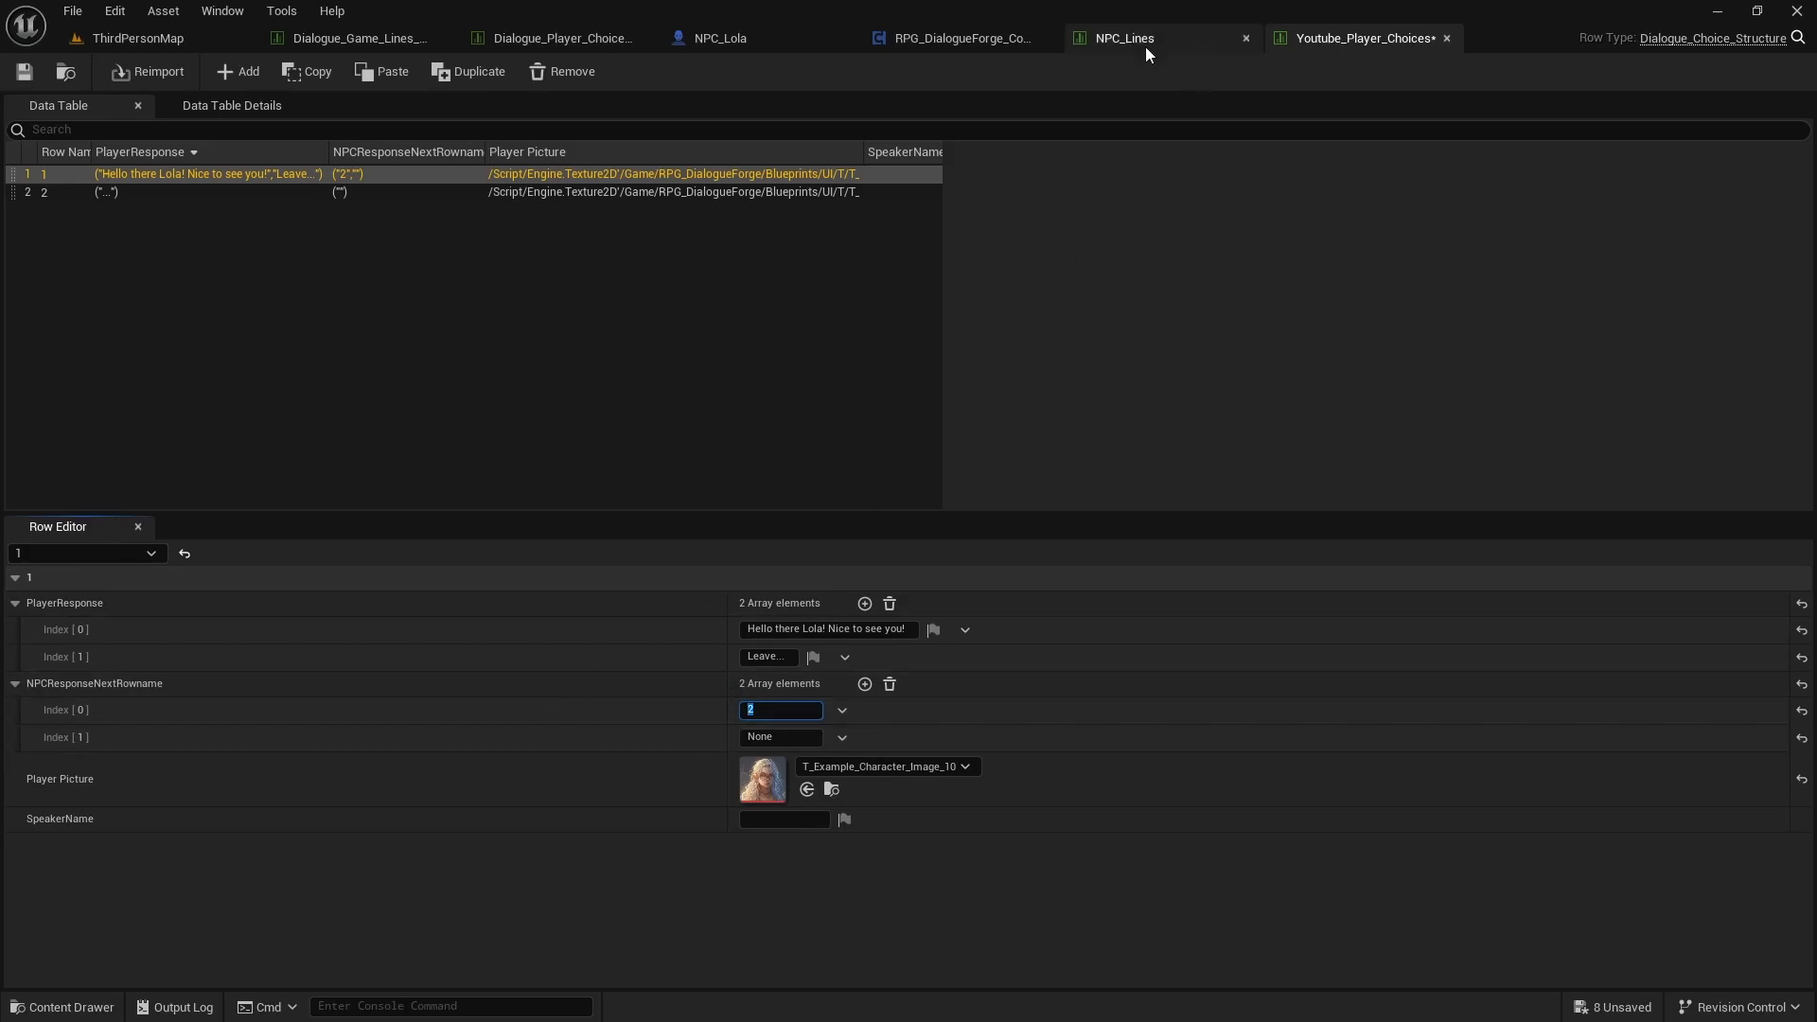
click(788, 712)
Step: Examine the PlayerResponseRowName value of row 2 in NPC_Lines, letting the pending autosave run immediately
click(1127, 39)
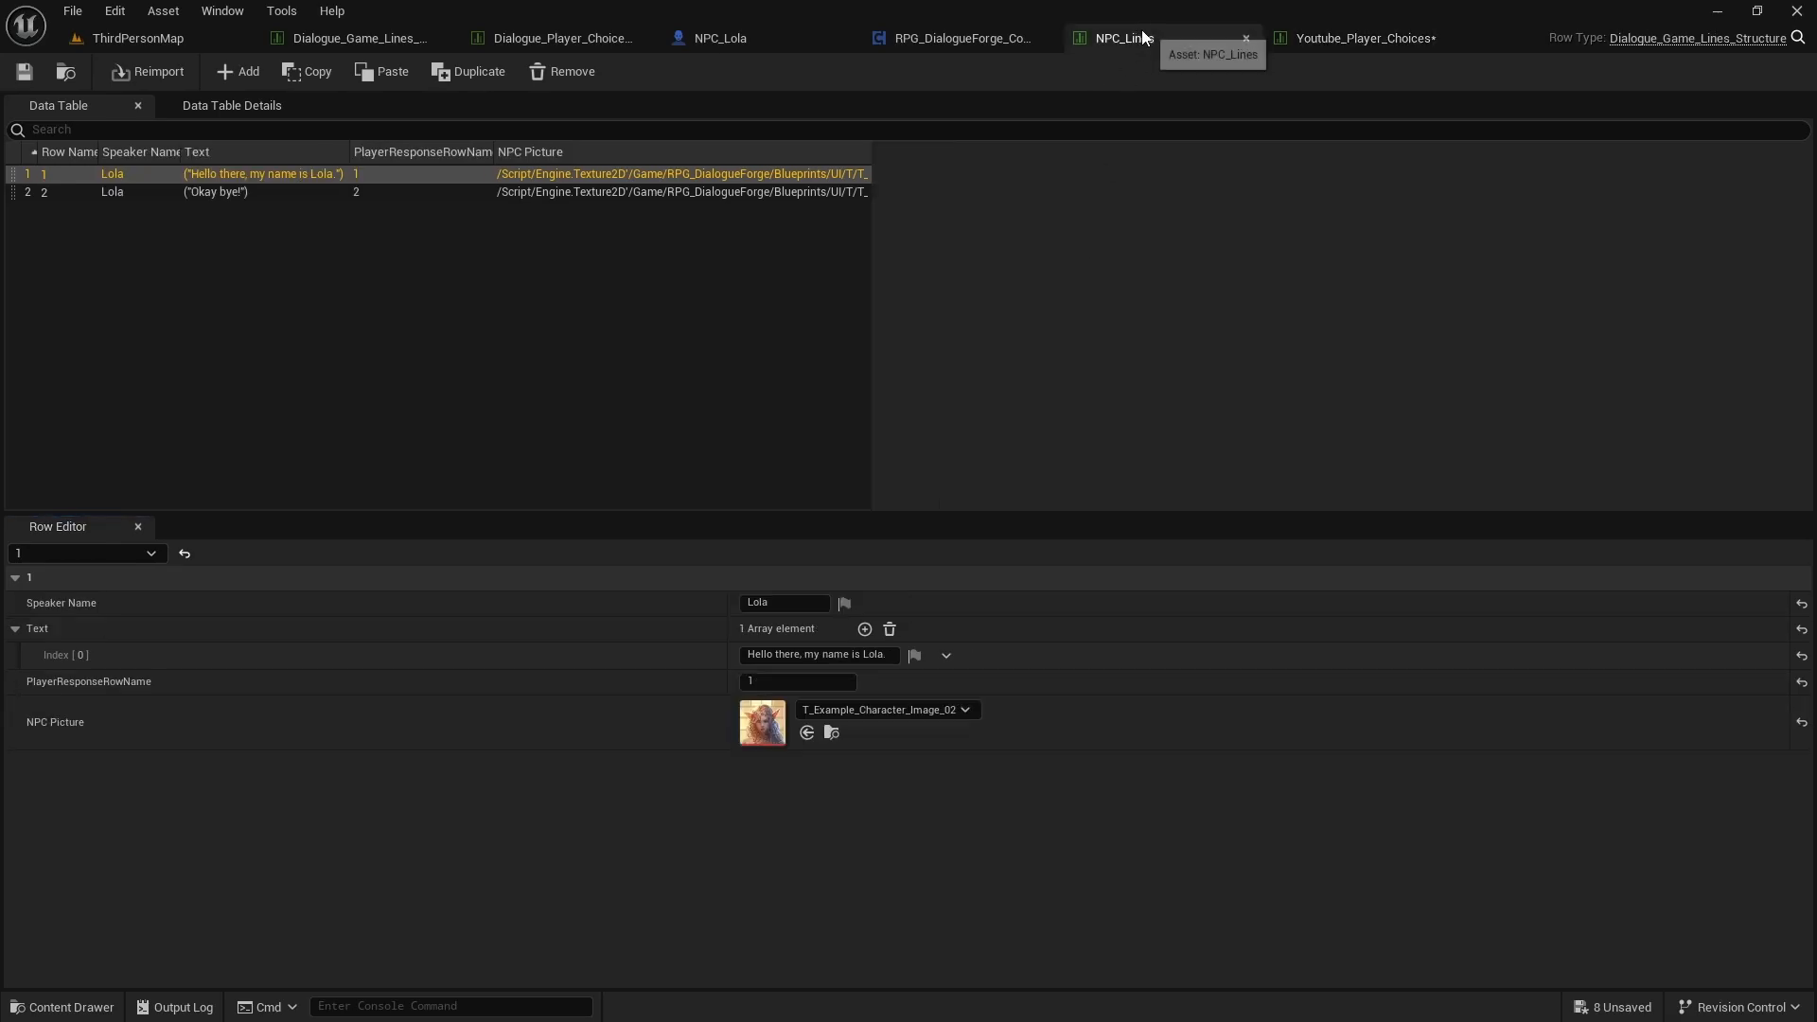
click(72, 188)
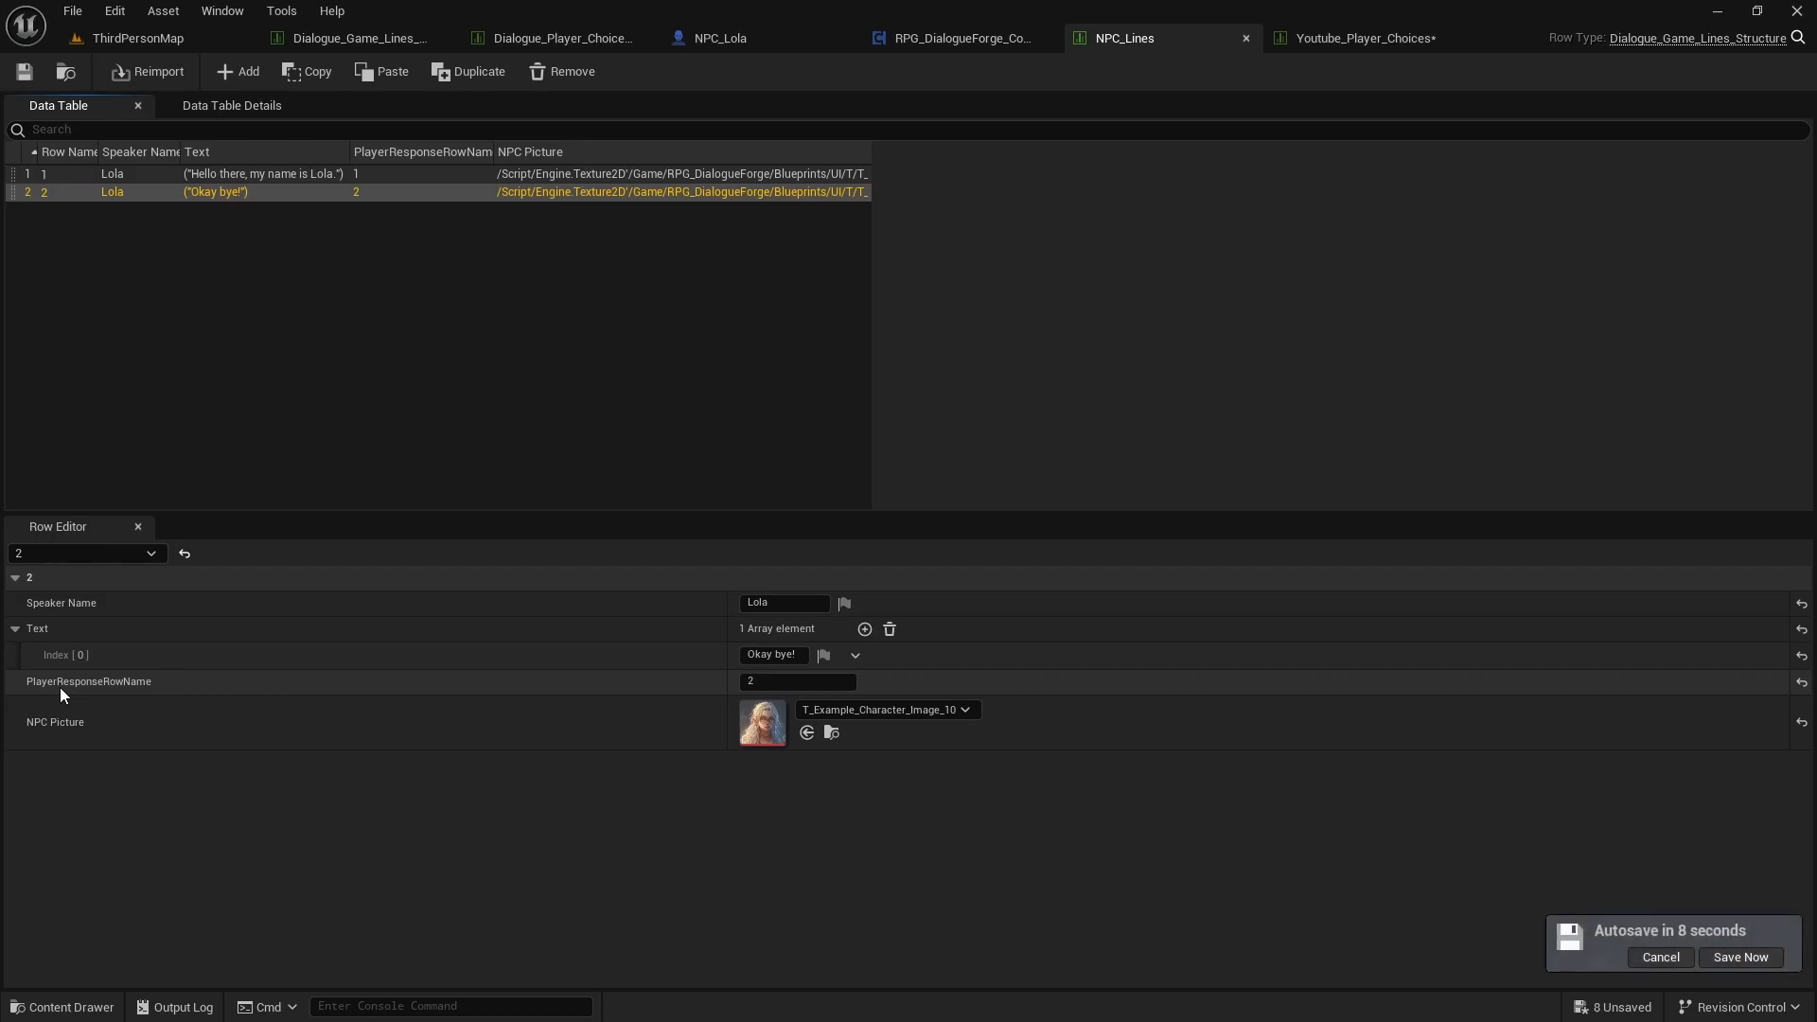
click(1736, 957)
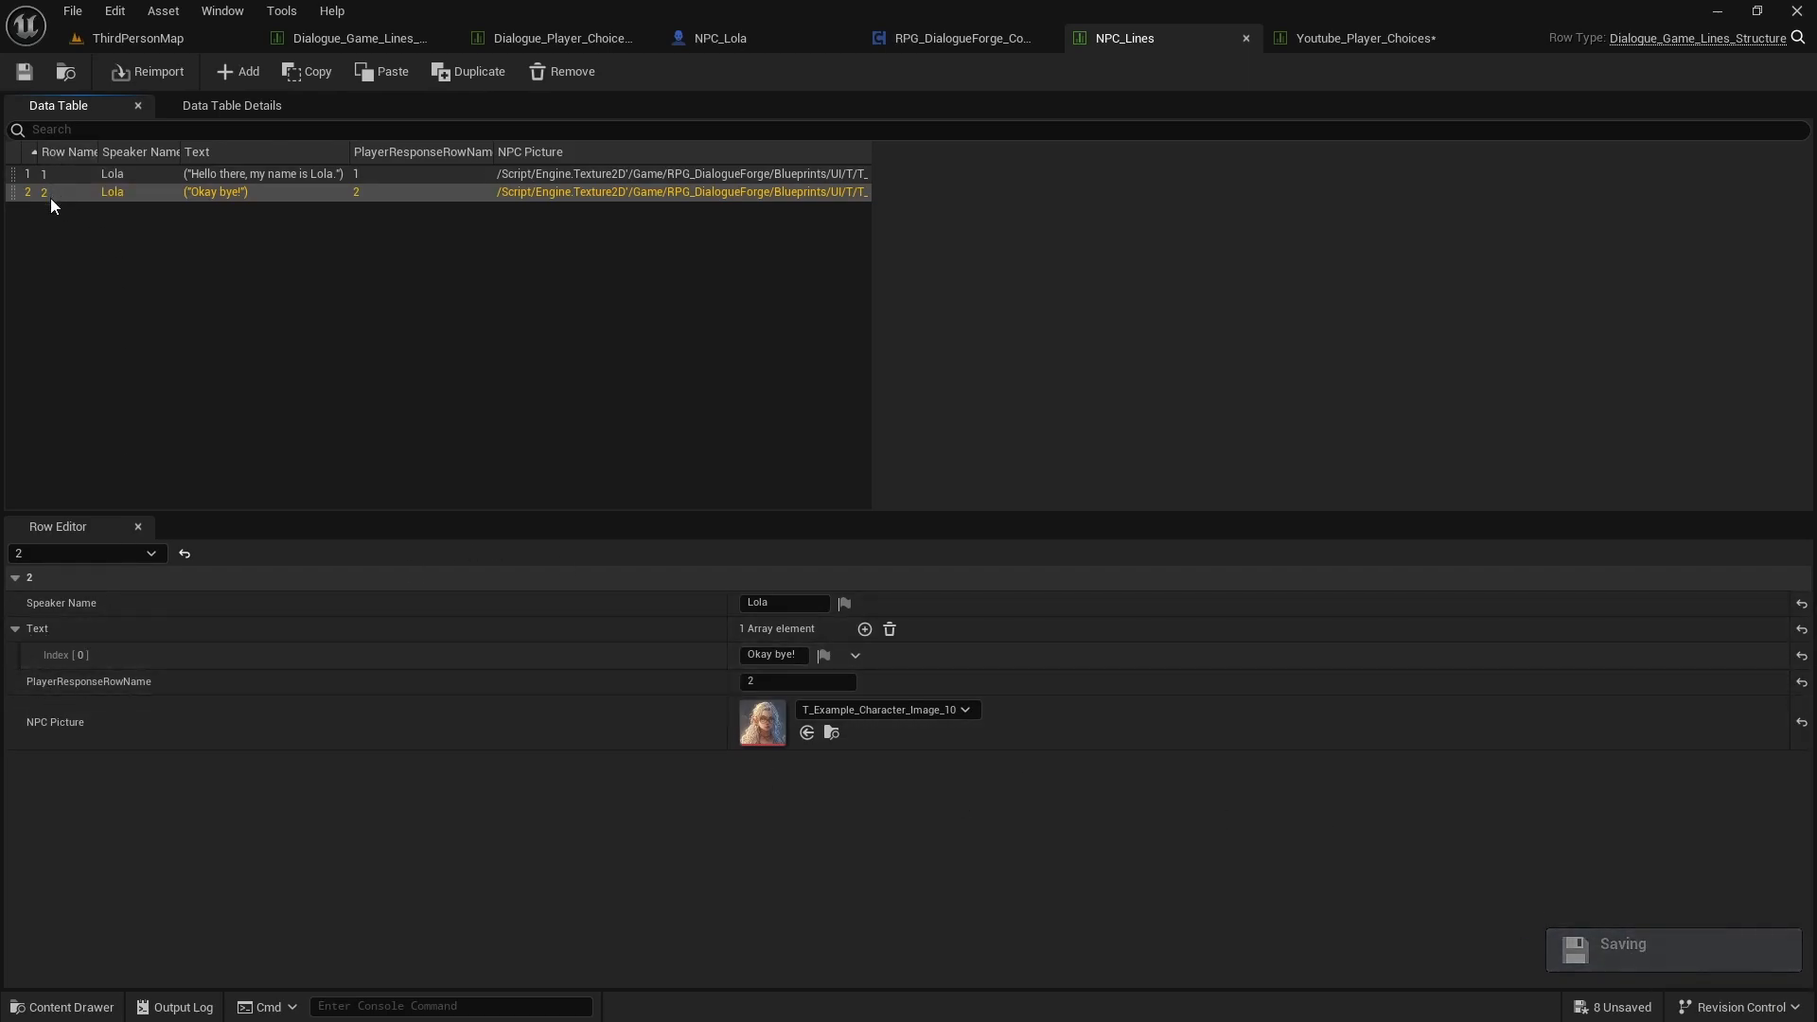
click(772, 682)
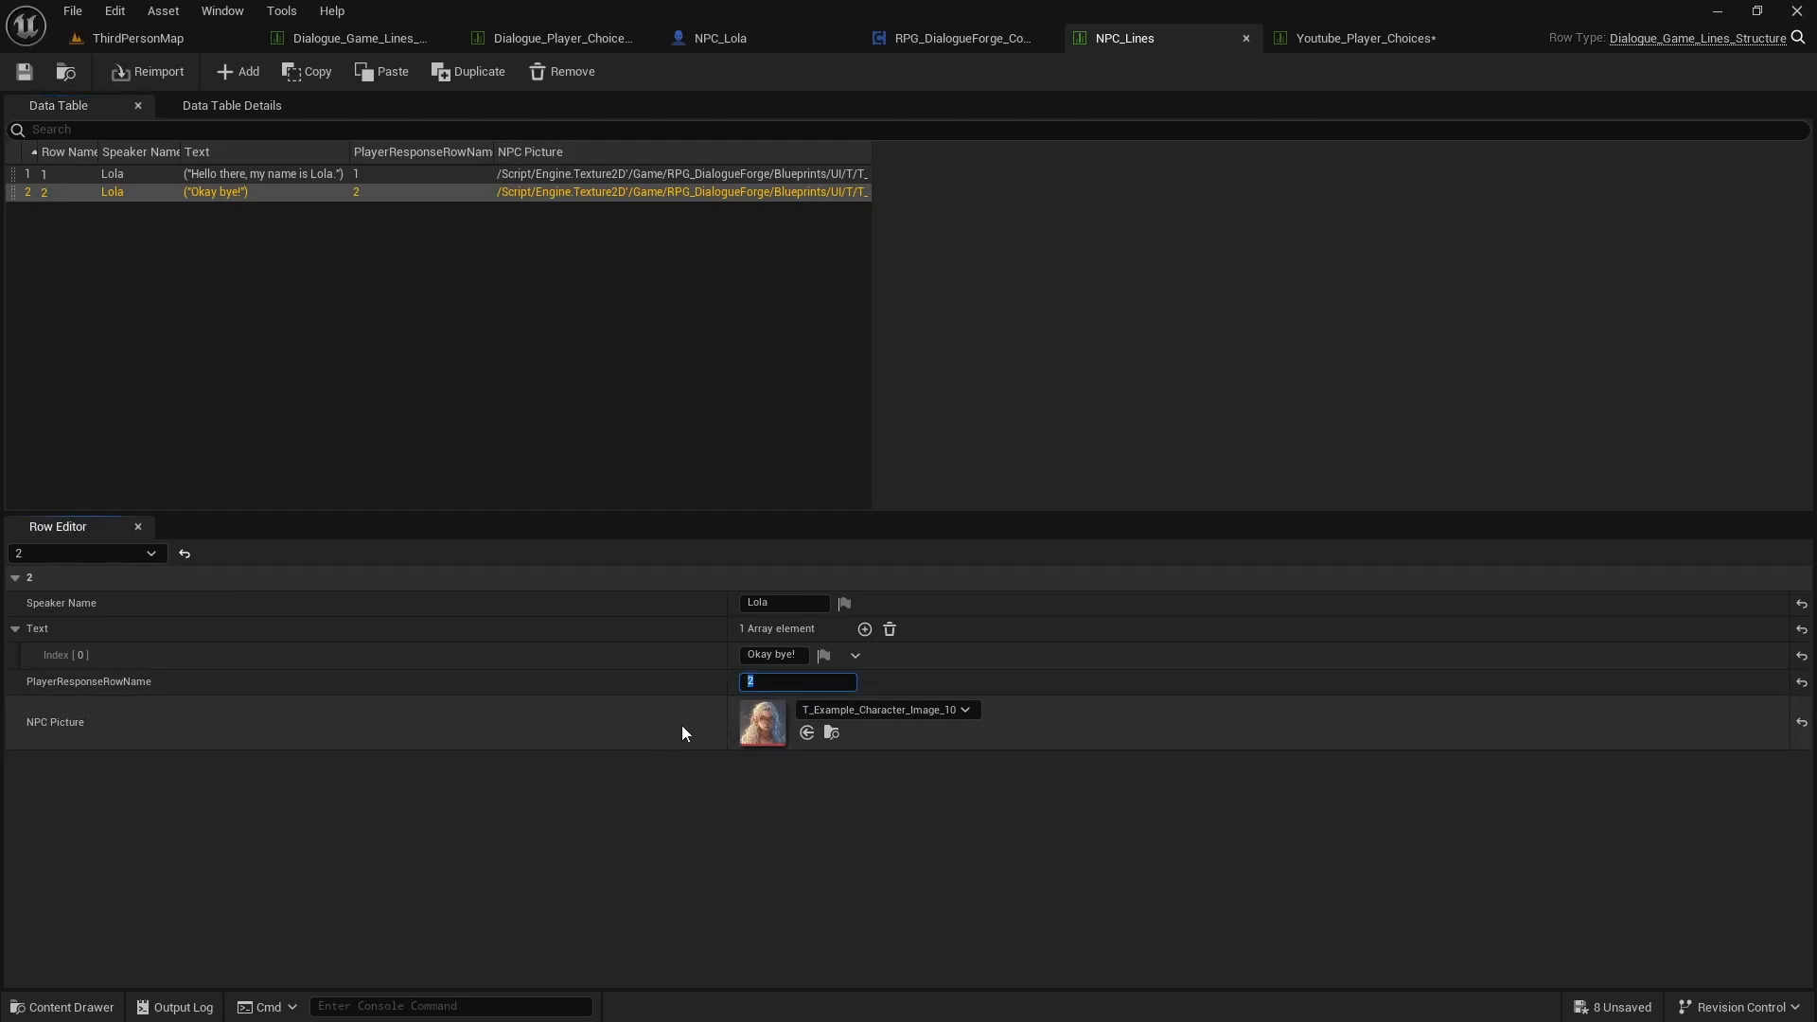
Step: Examine the NPCResponseNextRowname entry of row 2 in the Youtube_Player_Choices data table
click(1386, 34)
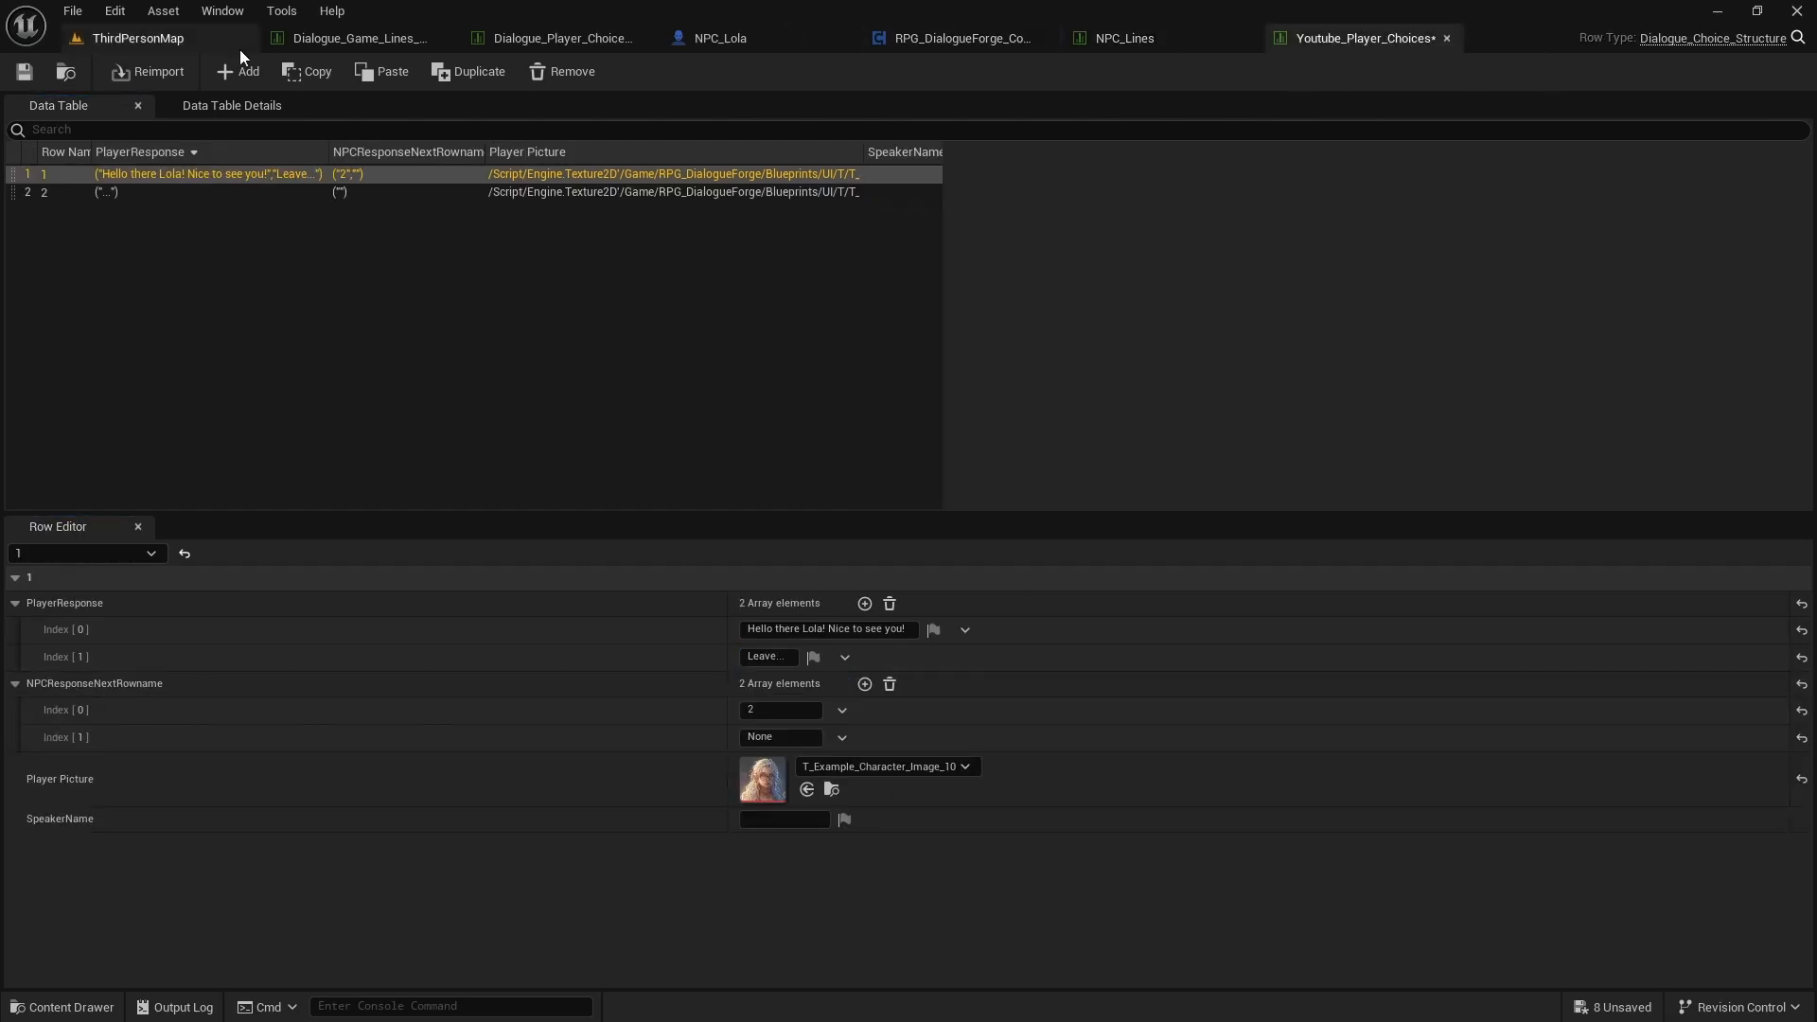
click(42, 194)
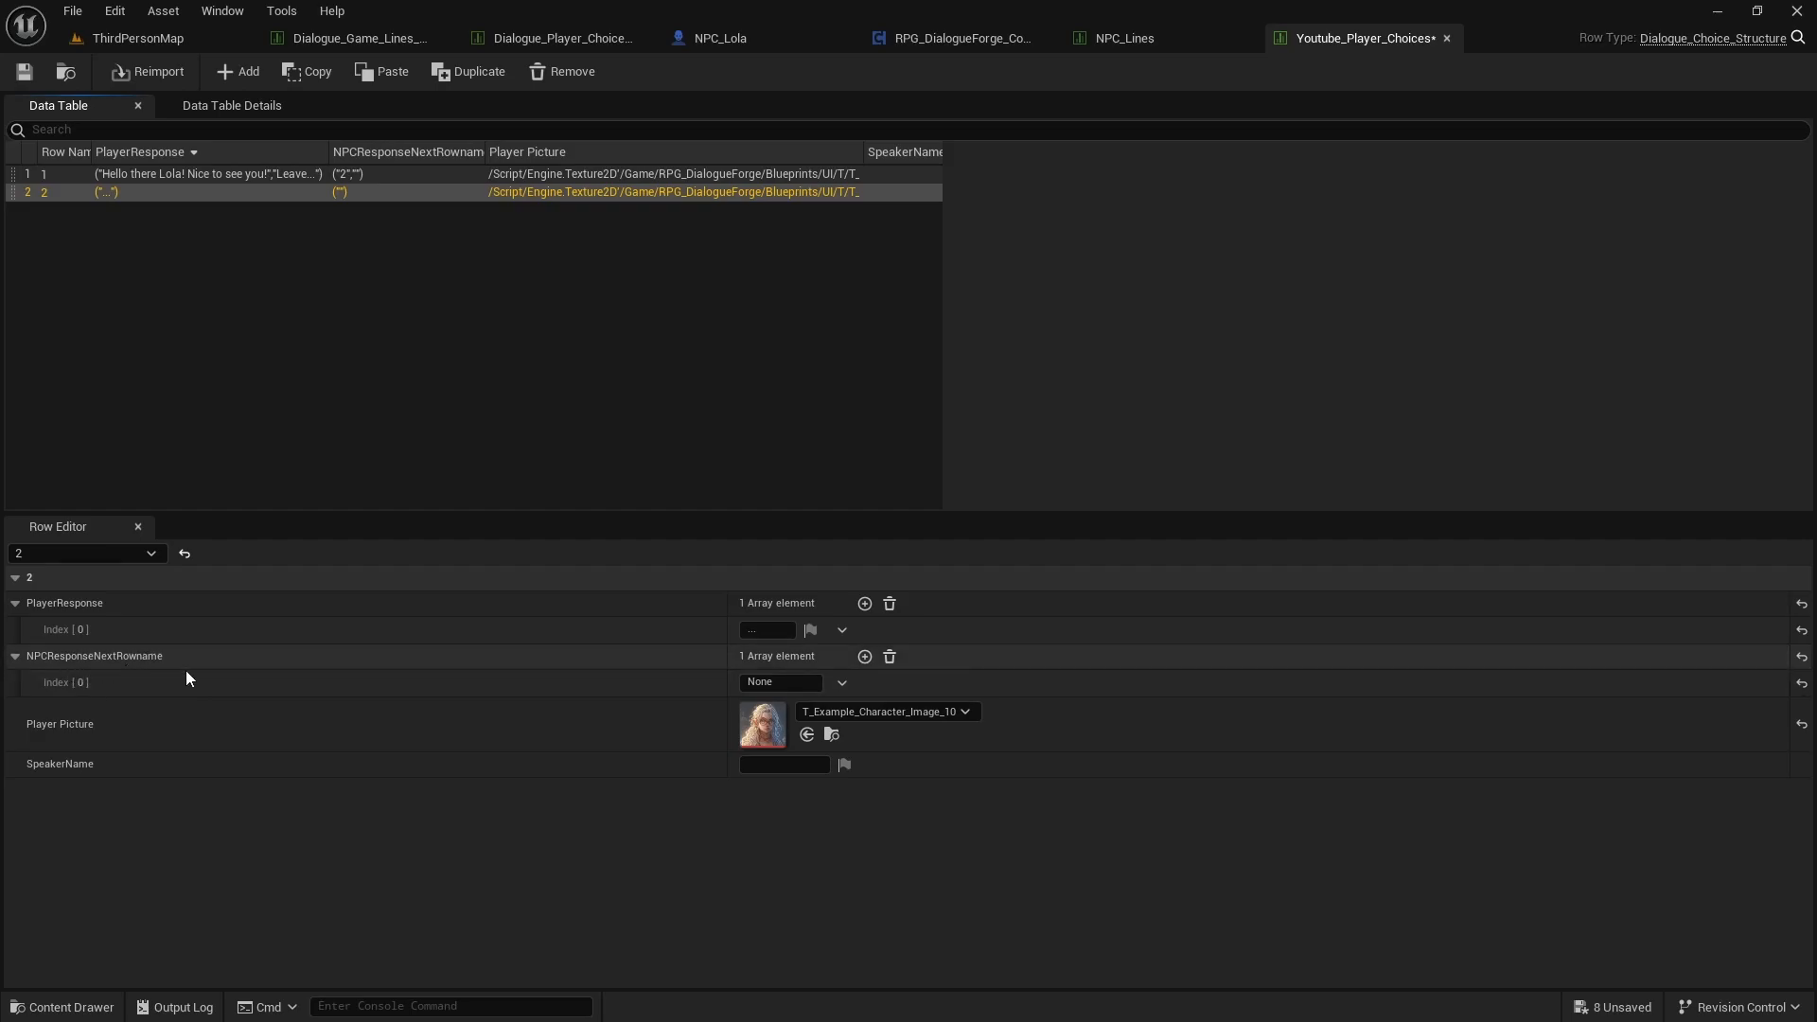
click(759, 683)
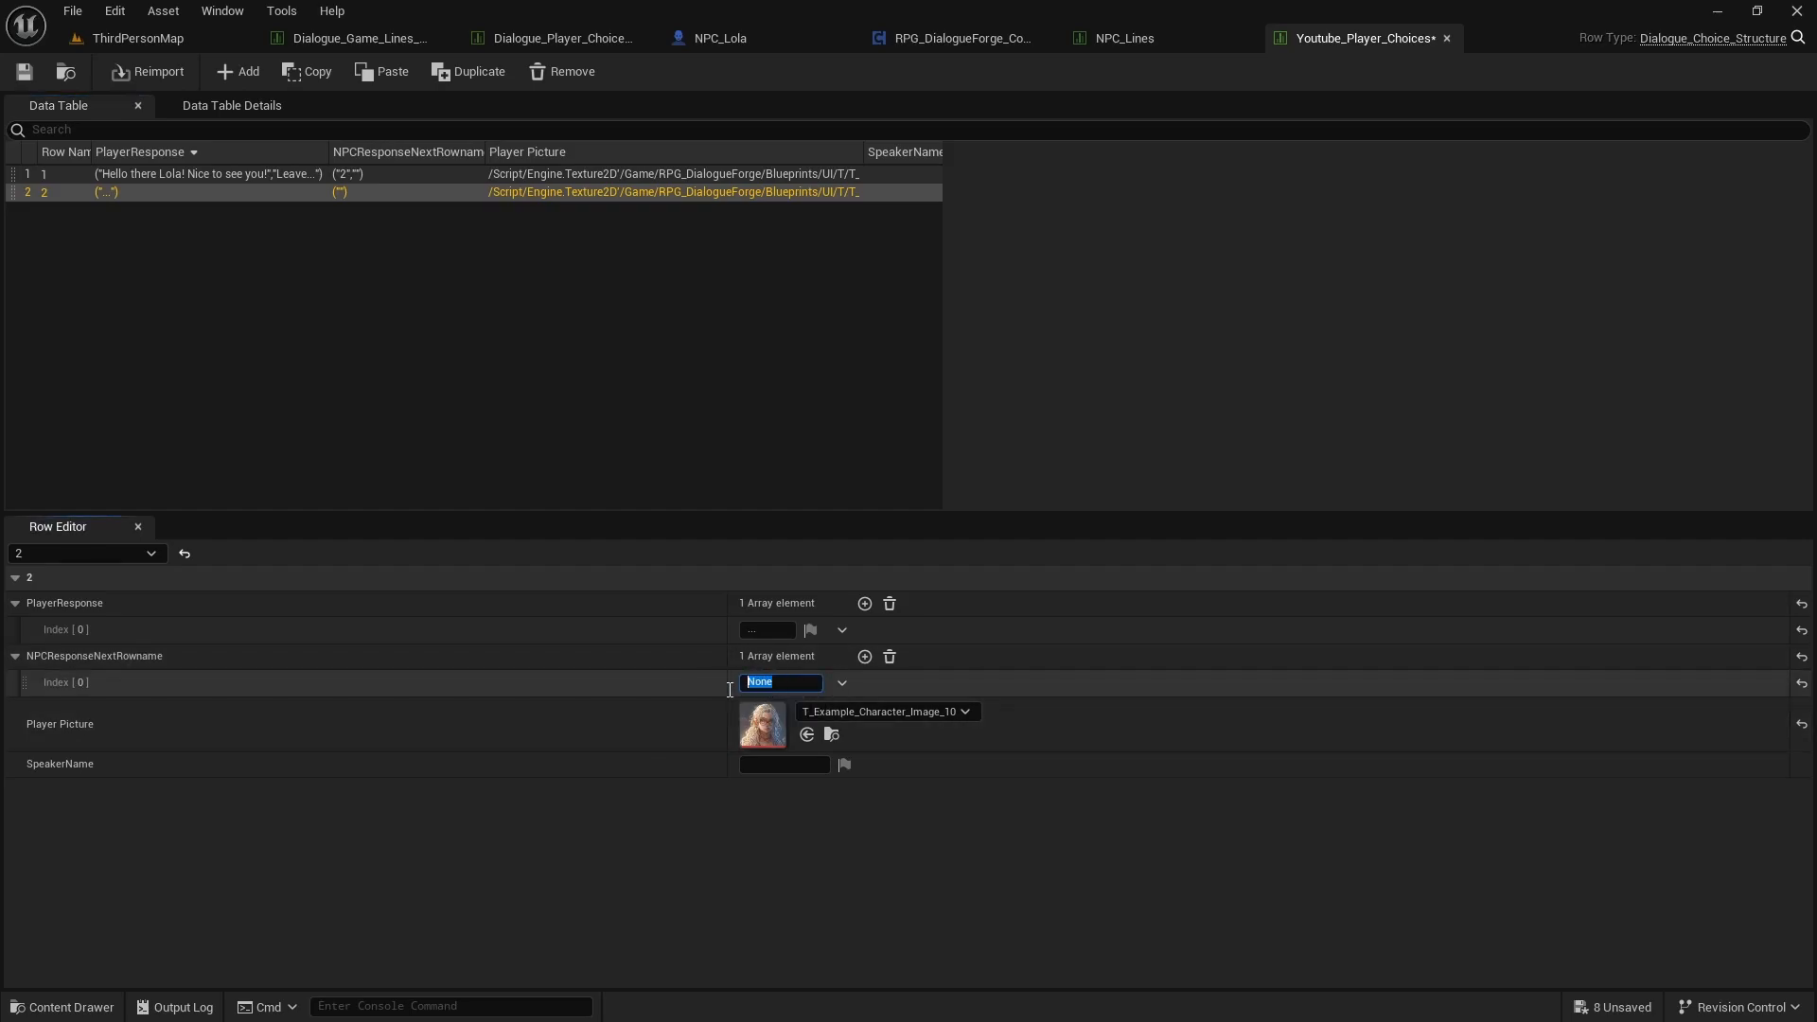
key(End)
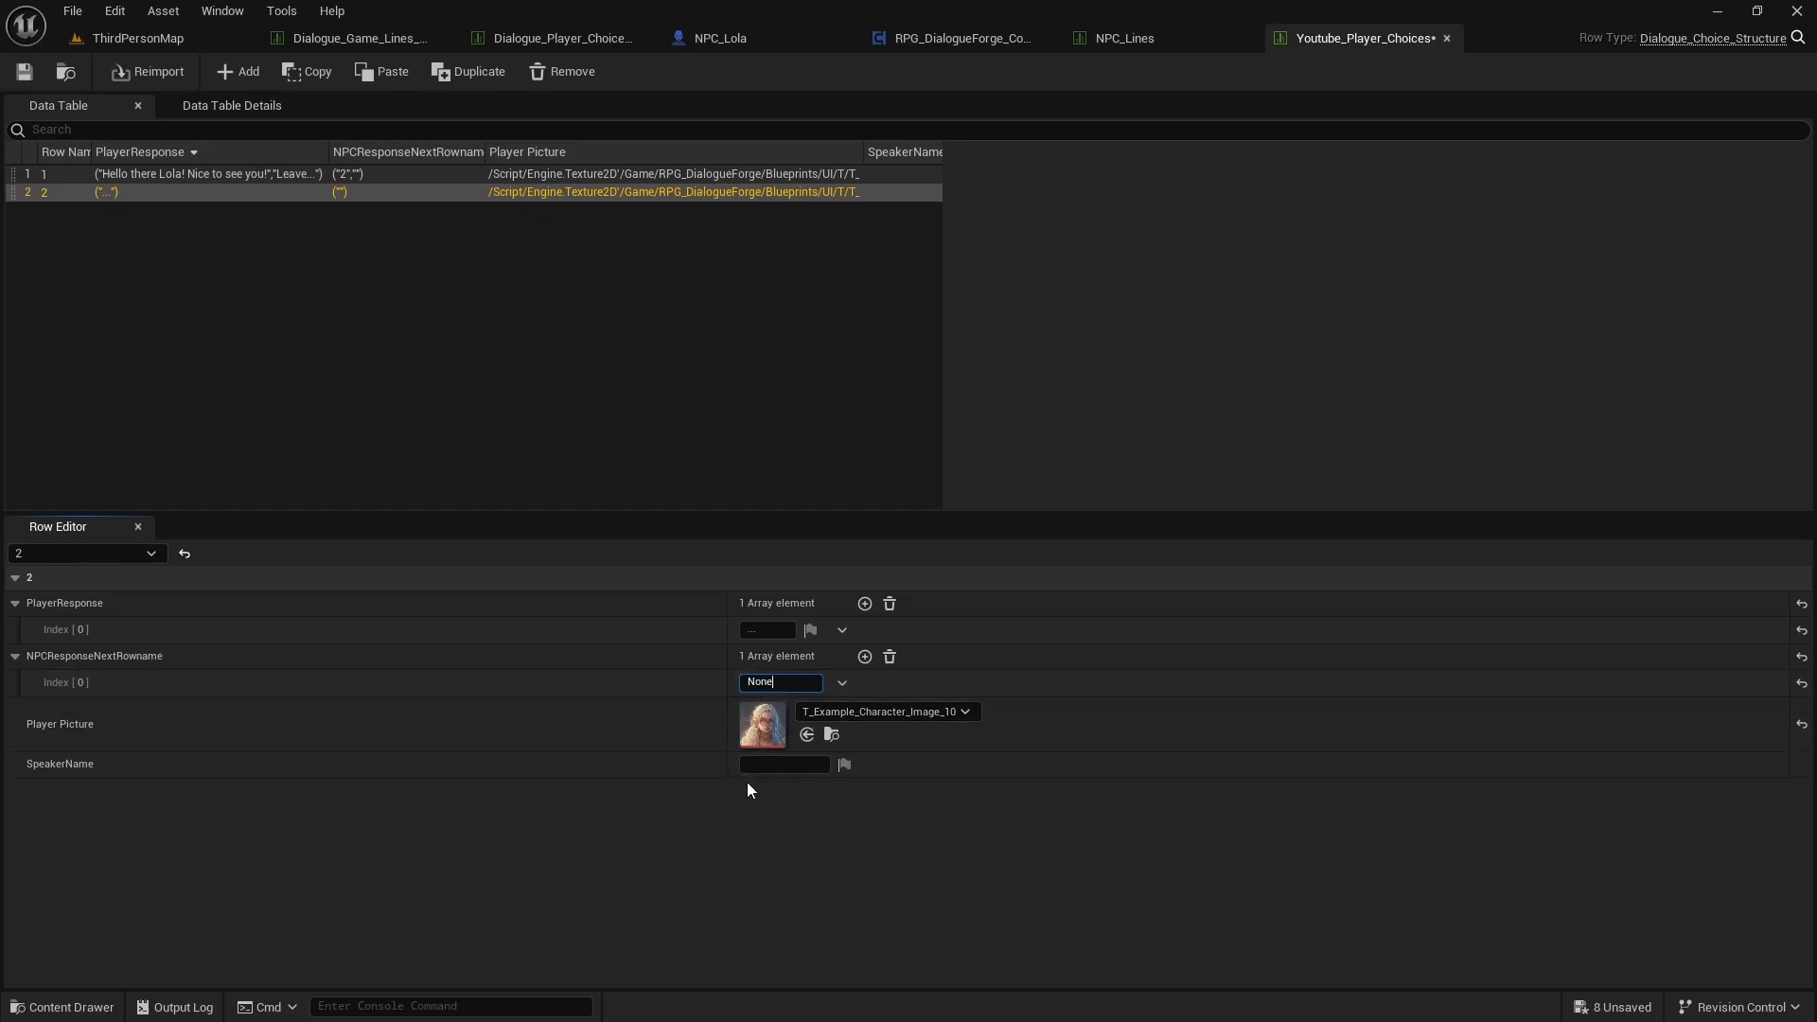
click(70, 723)
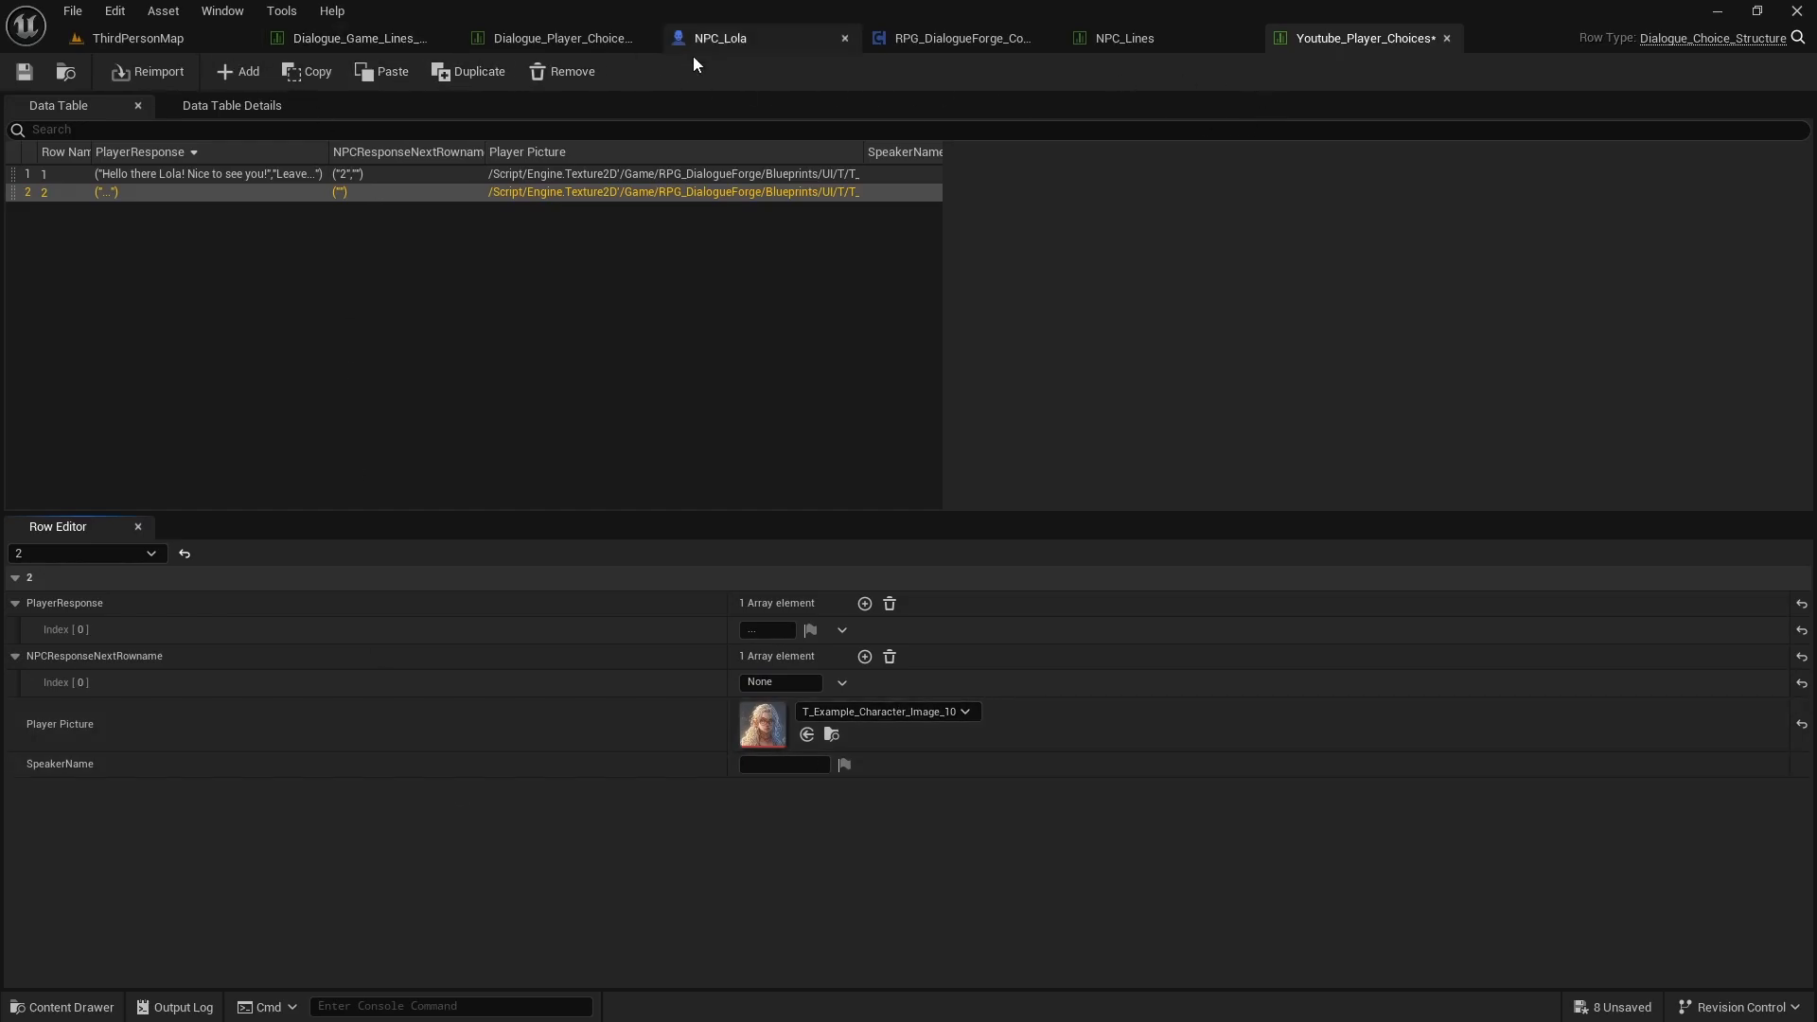
Step: Play ThirdPersonMap, talk to Lola and choose the "Leave..." response
click(157, 42)
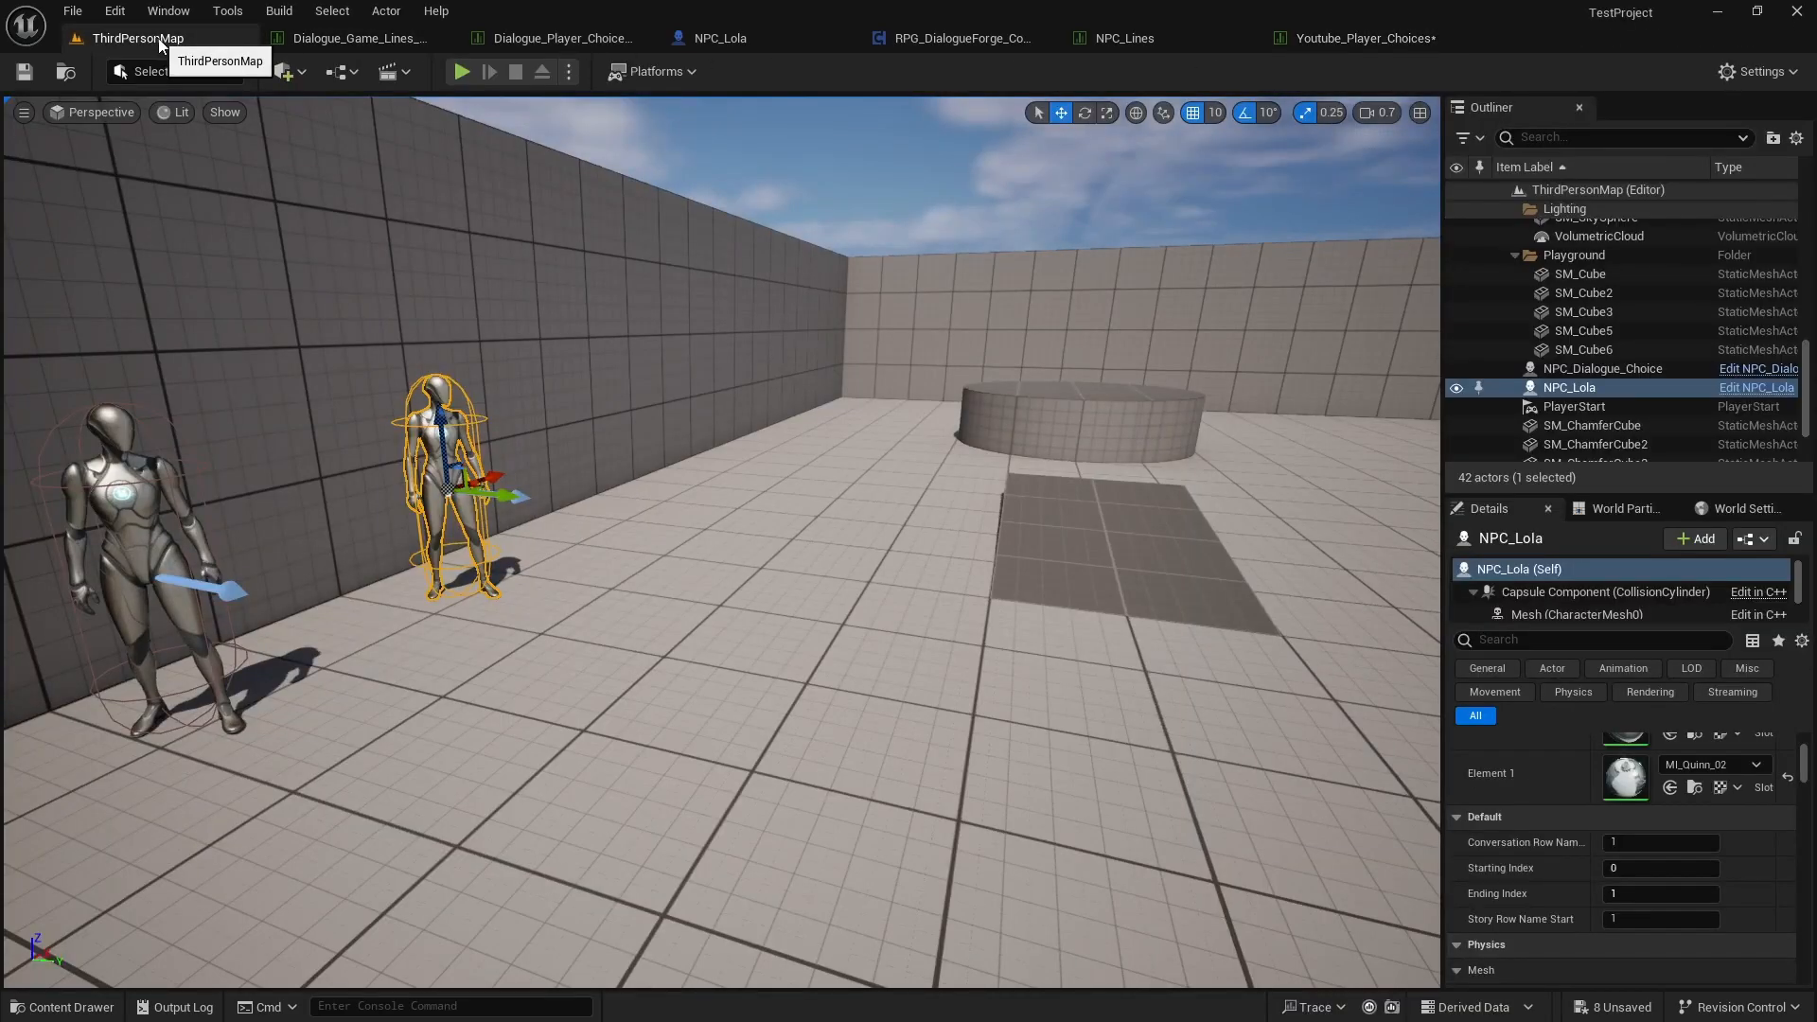
click(462, 71)
key(w)
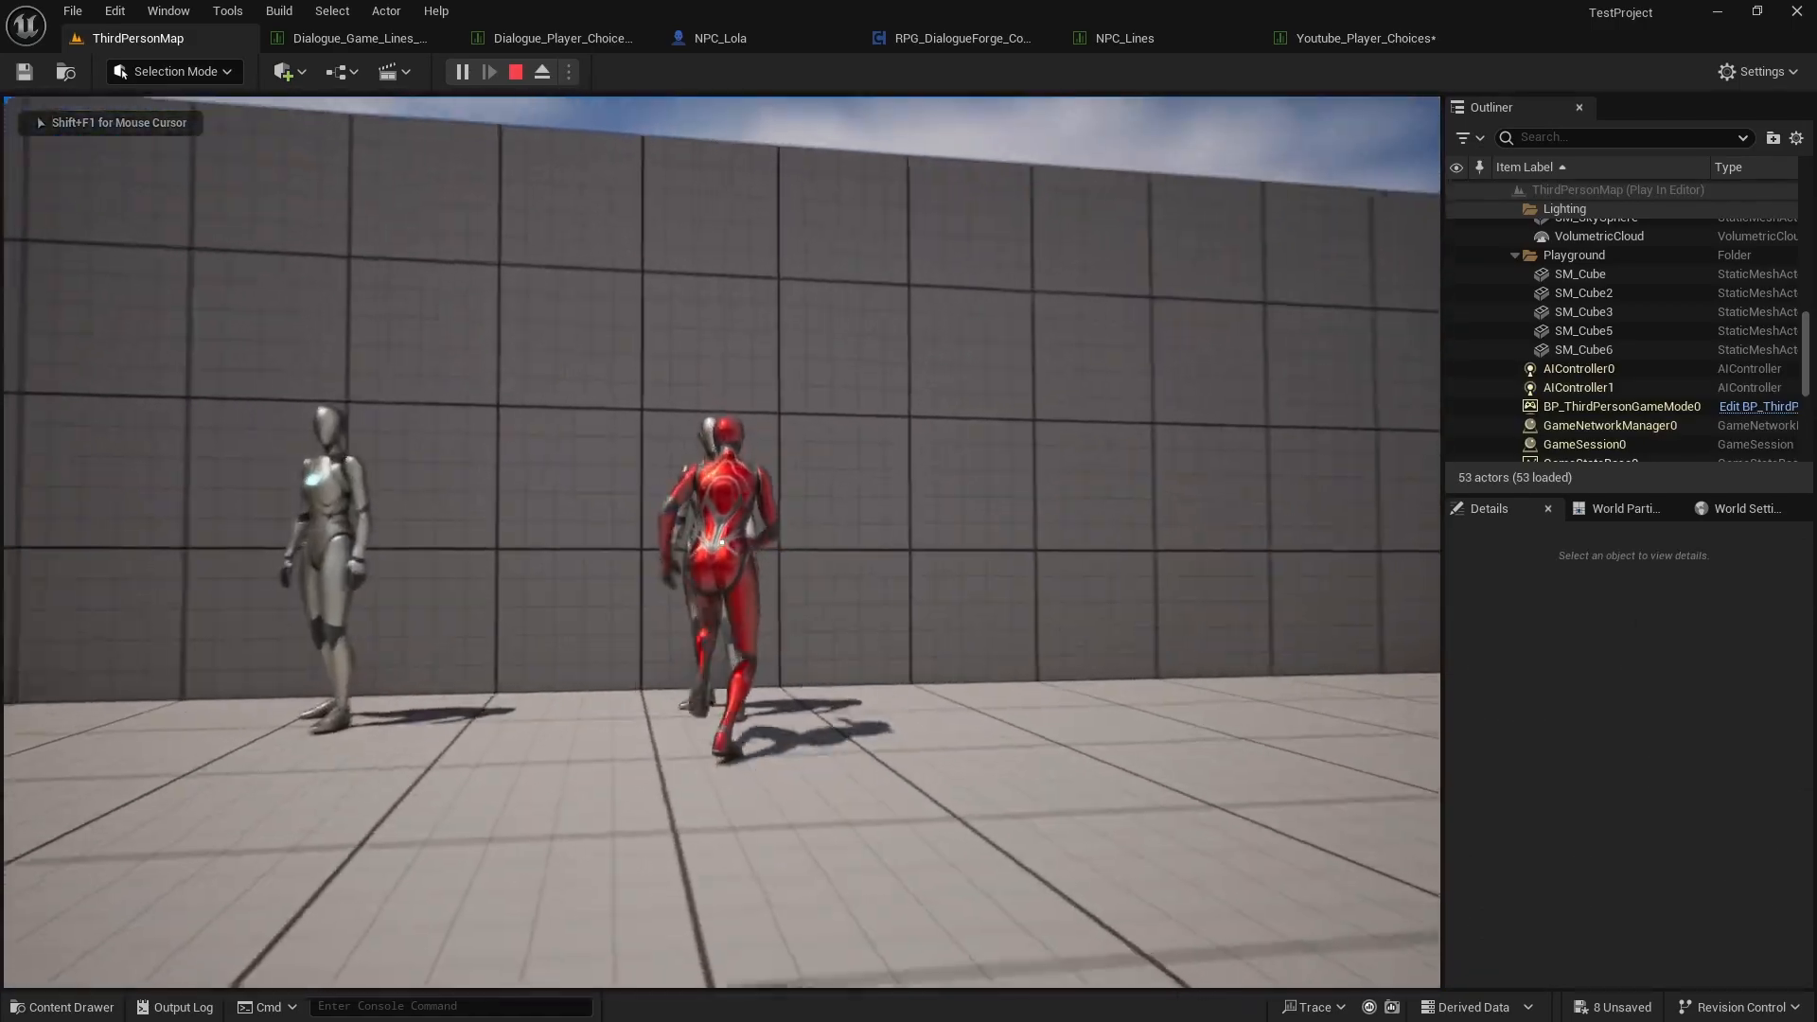
key(e)
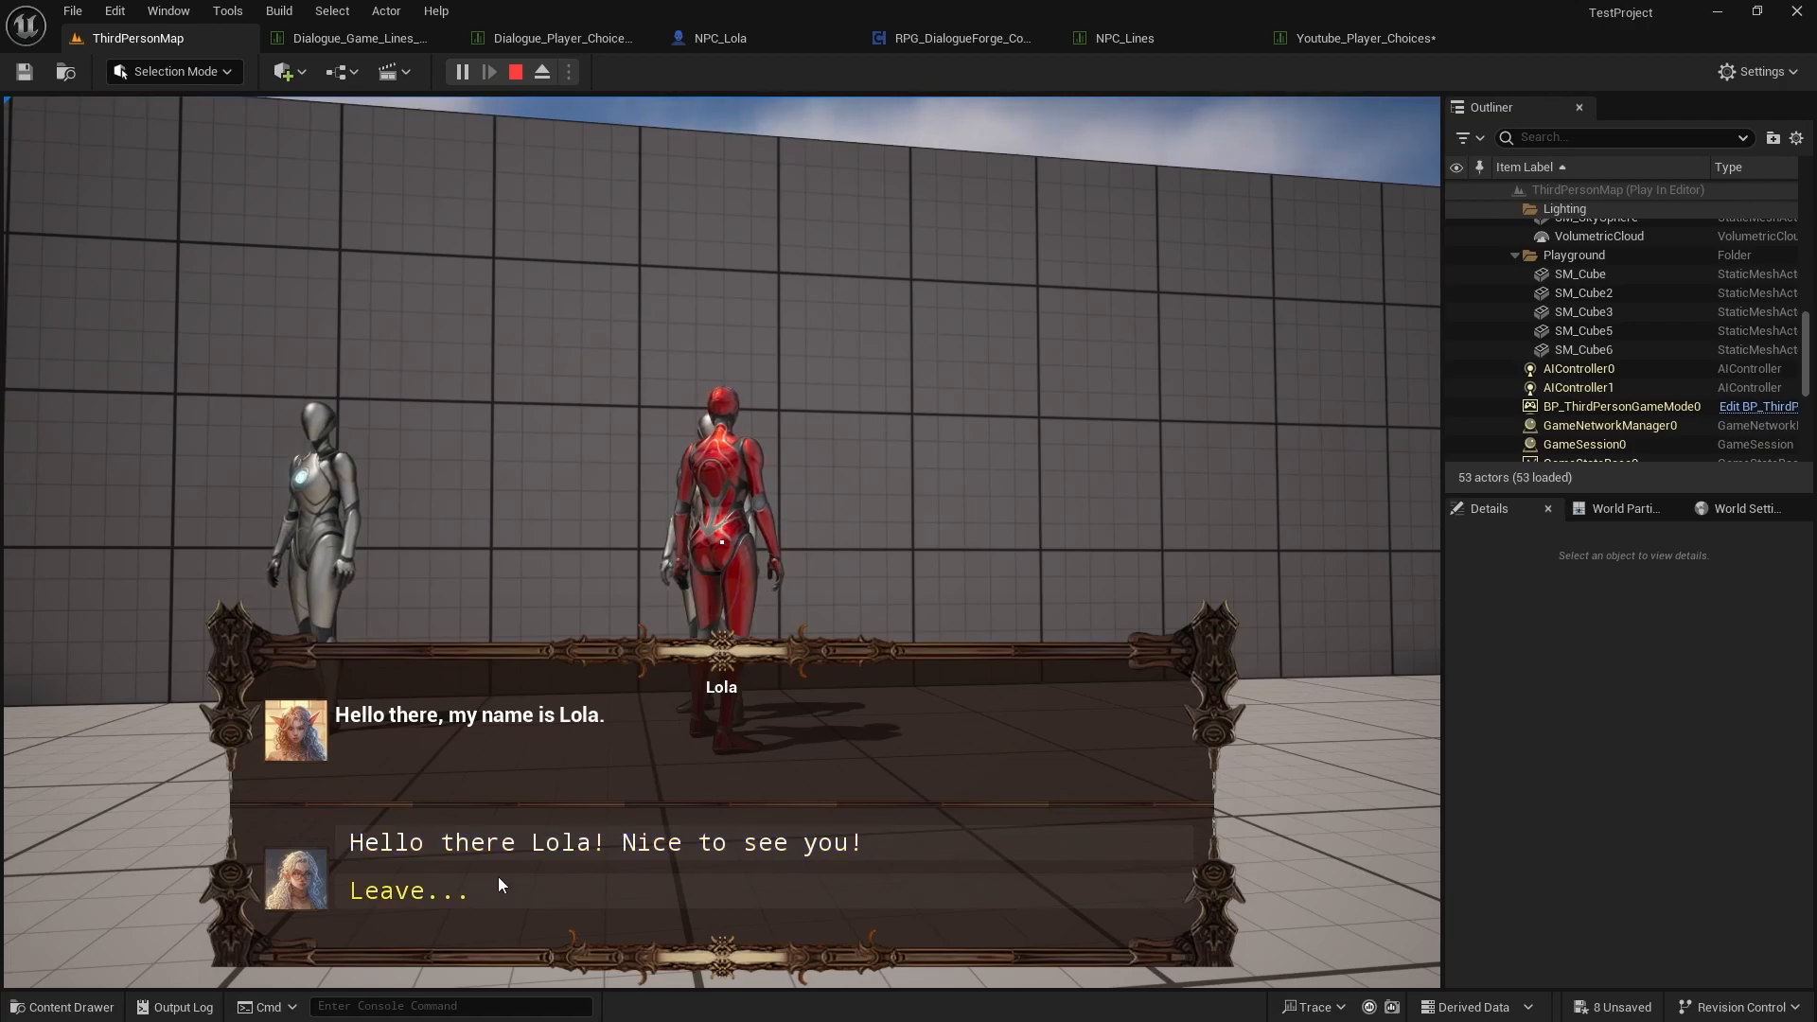
click(457, 894)
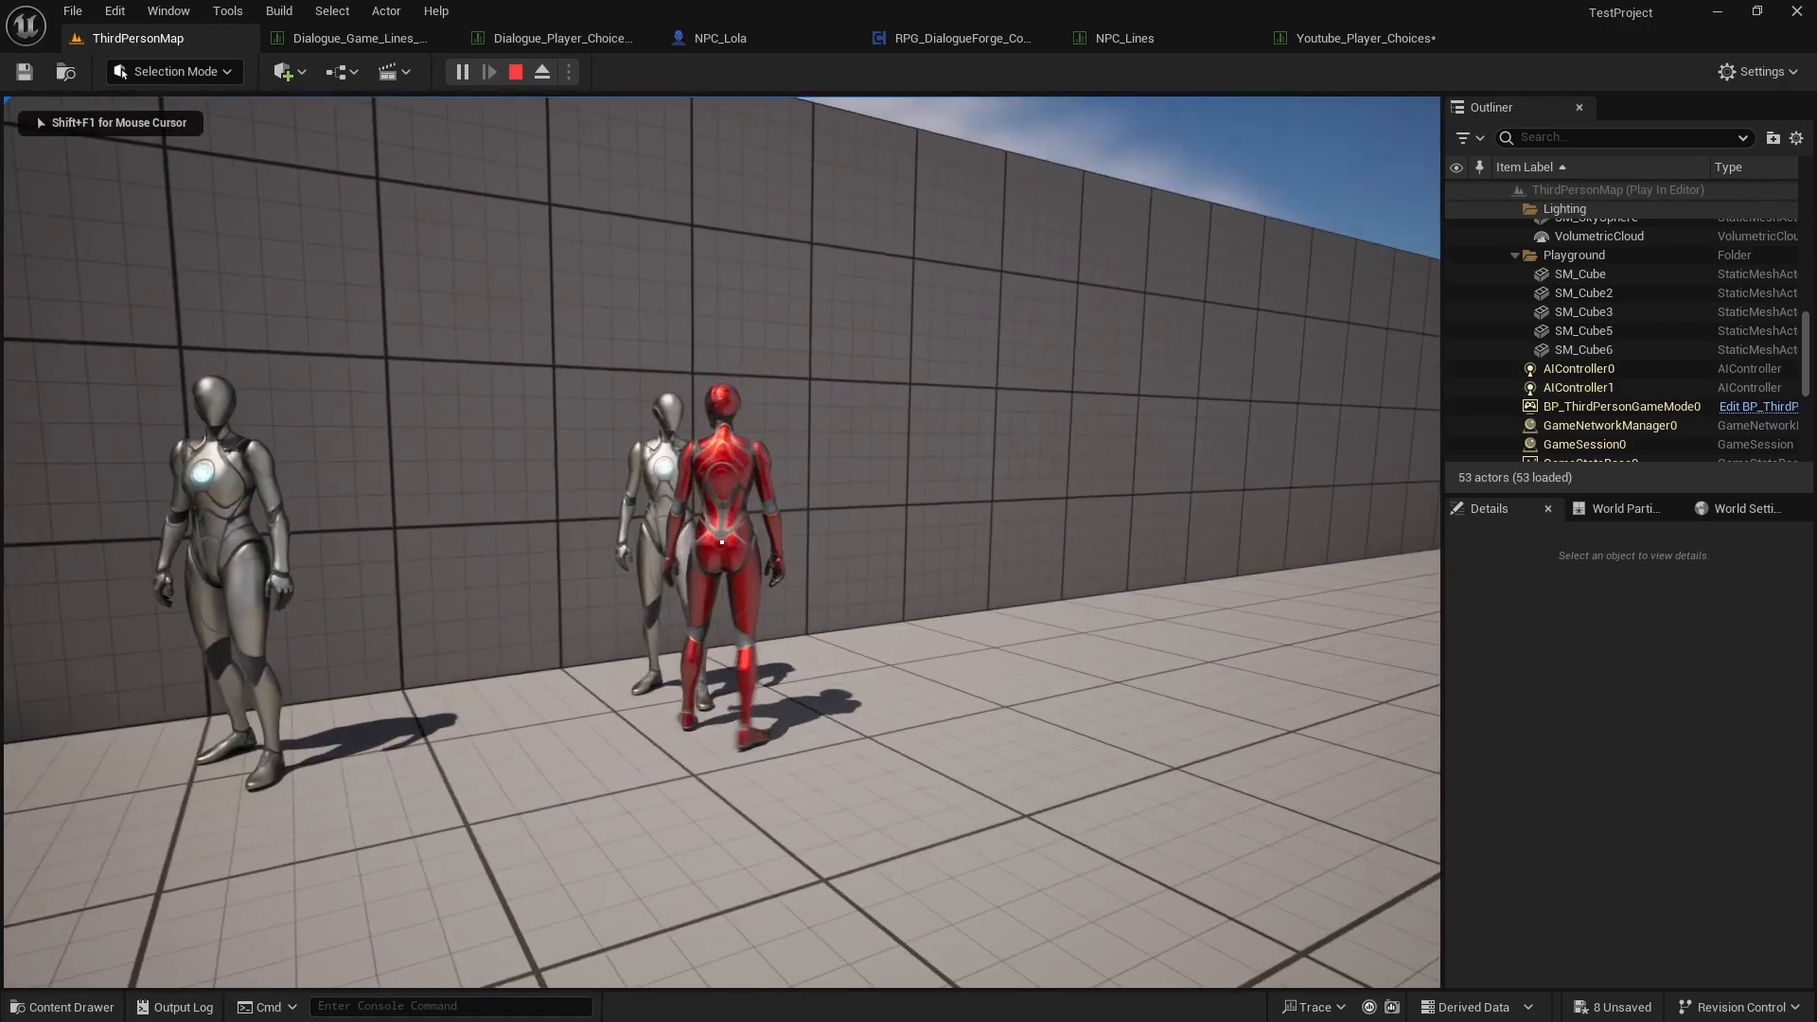
Step: Talk to Lola again, choosing "Hello there Lola! Nice to see you!" and the closing "..." response
key(s)
key(d)
key(w)
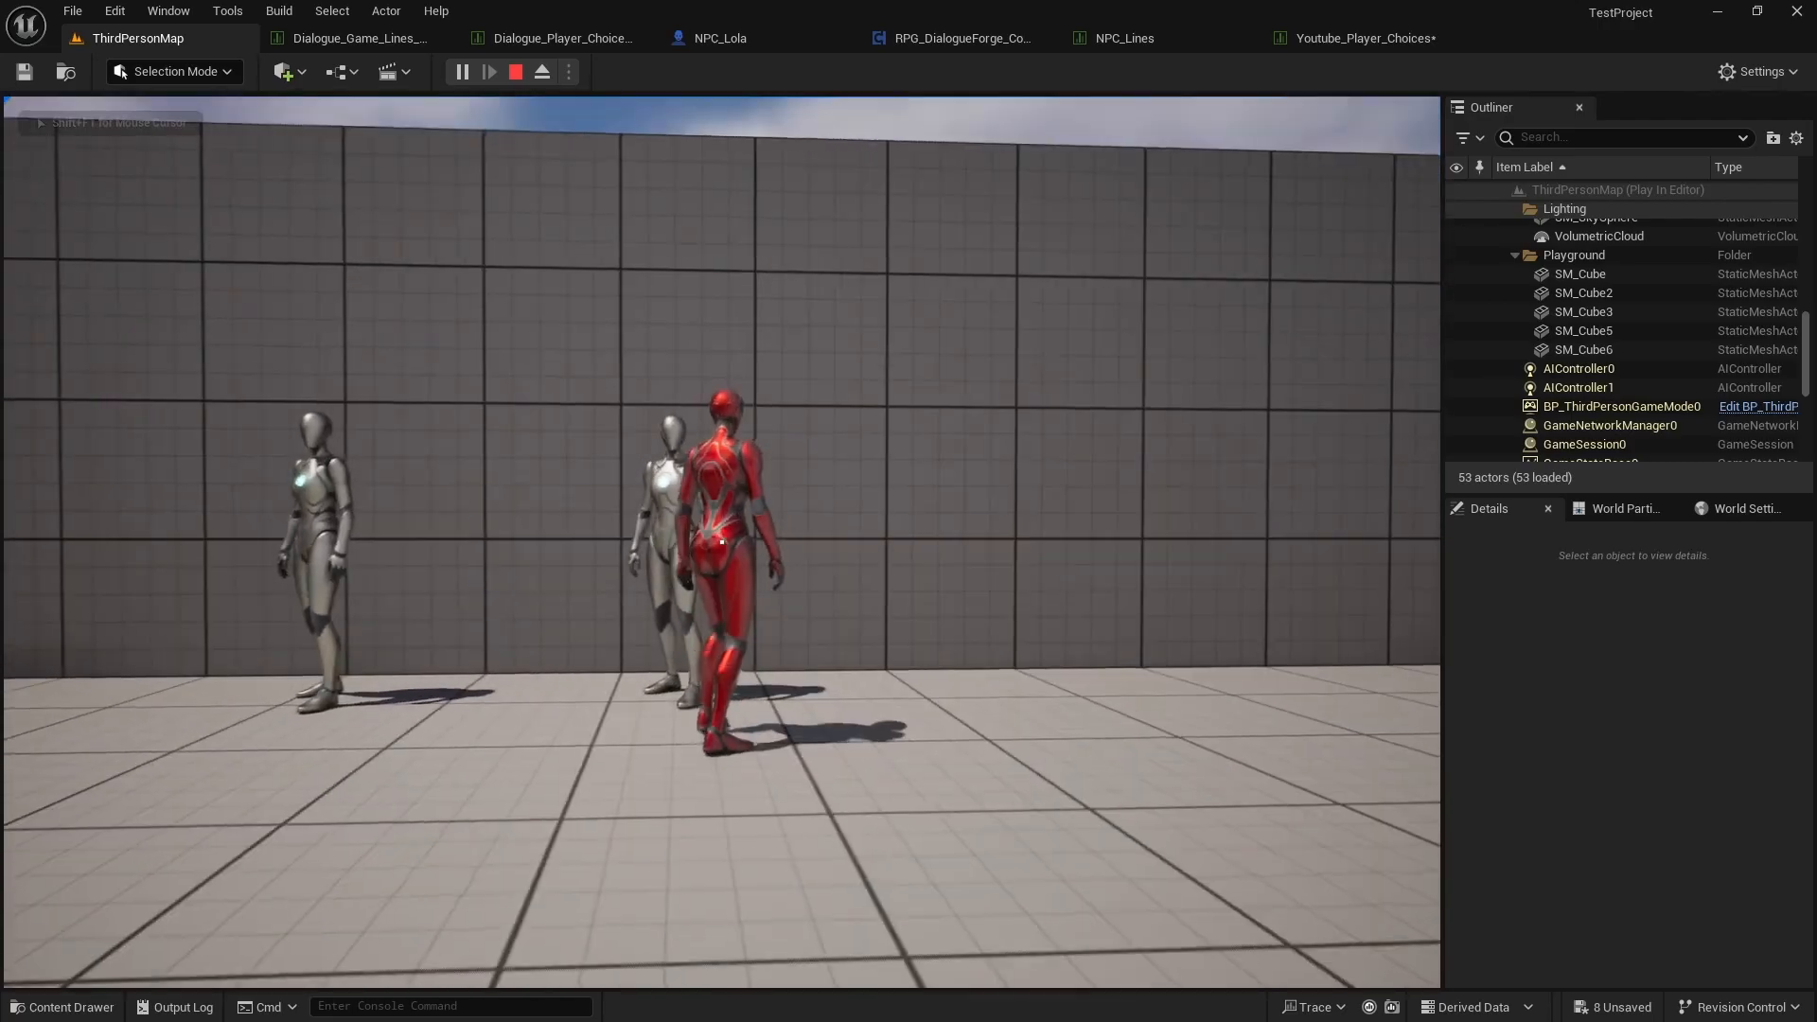
key(e)
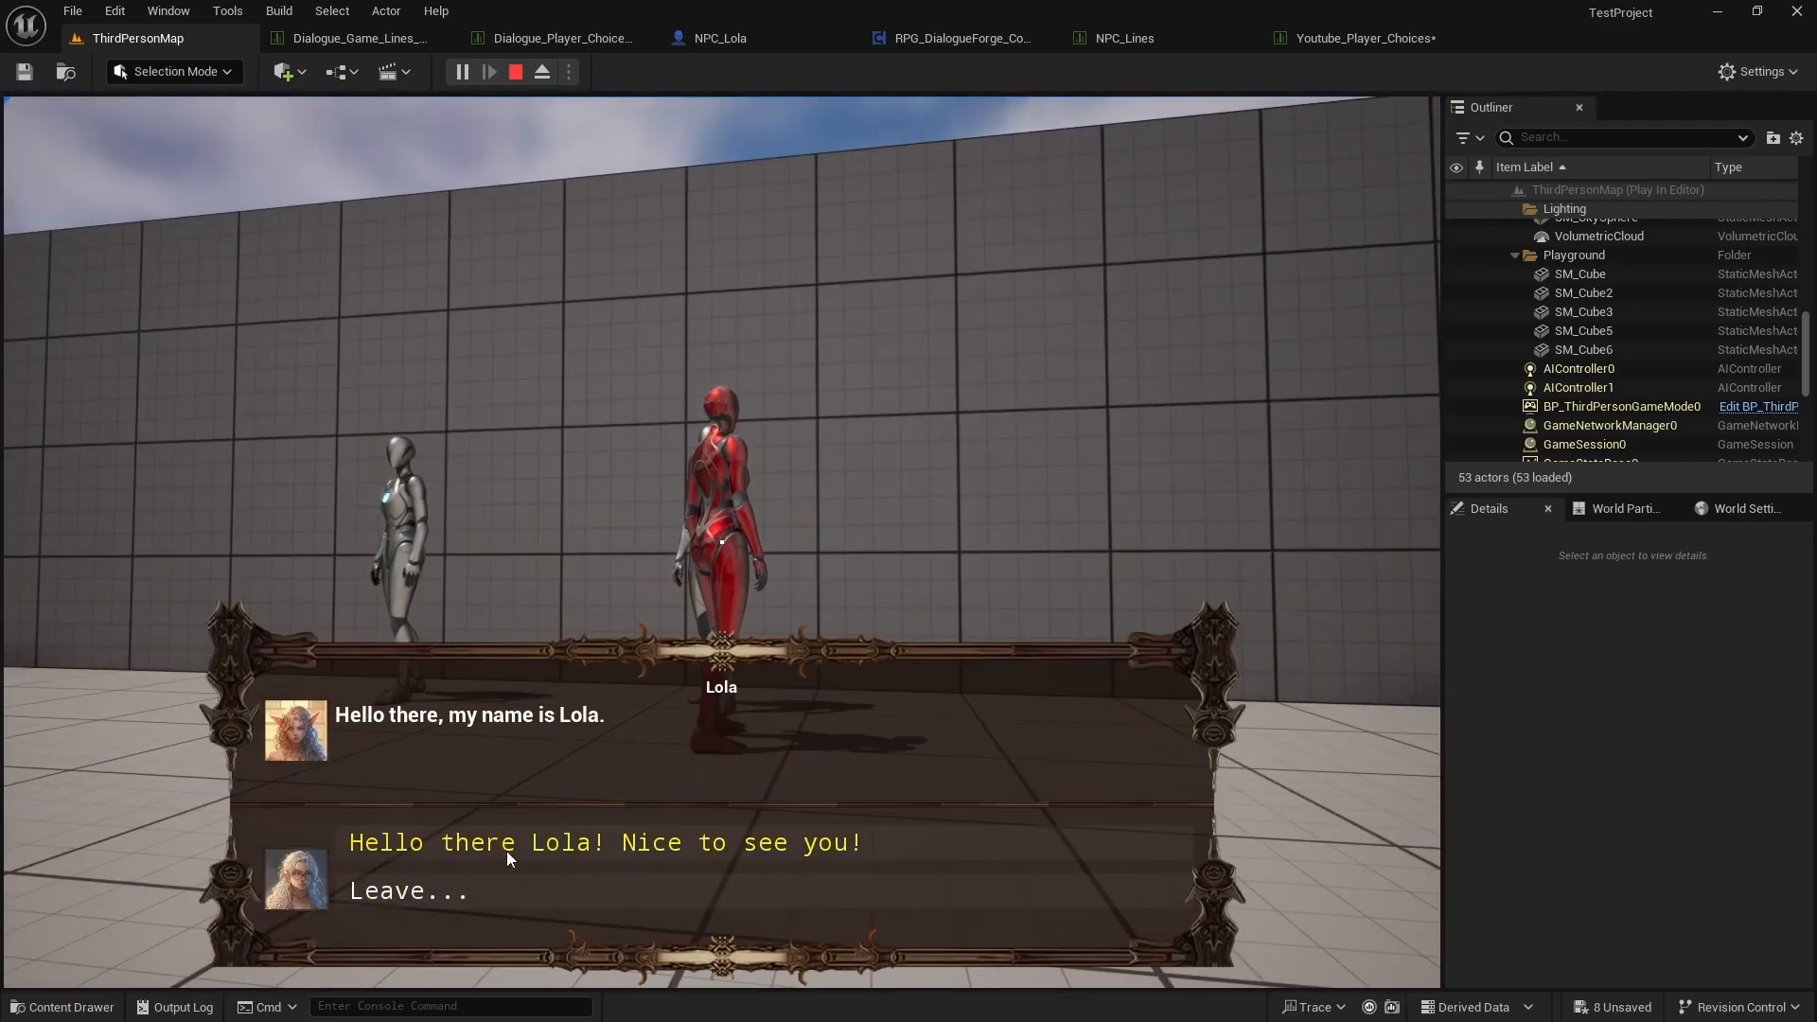
click(769, 844)
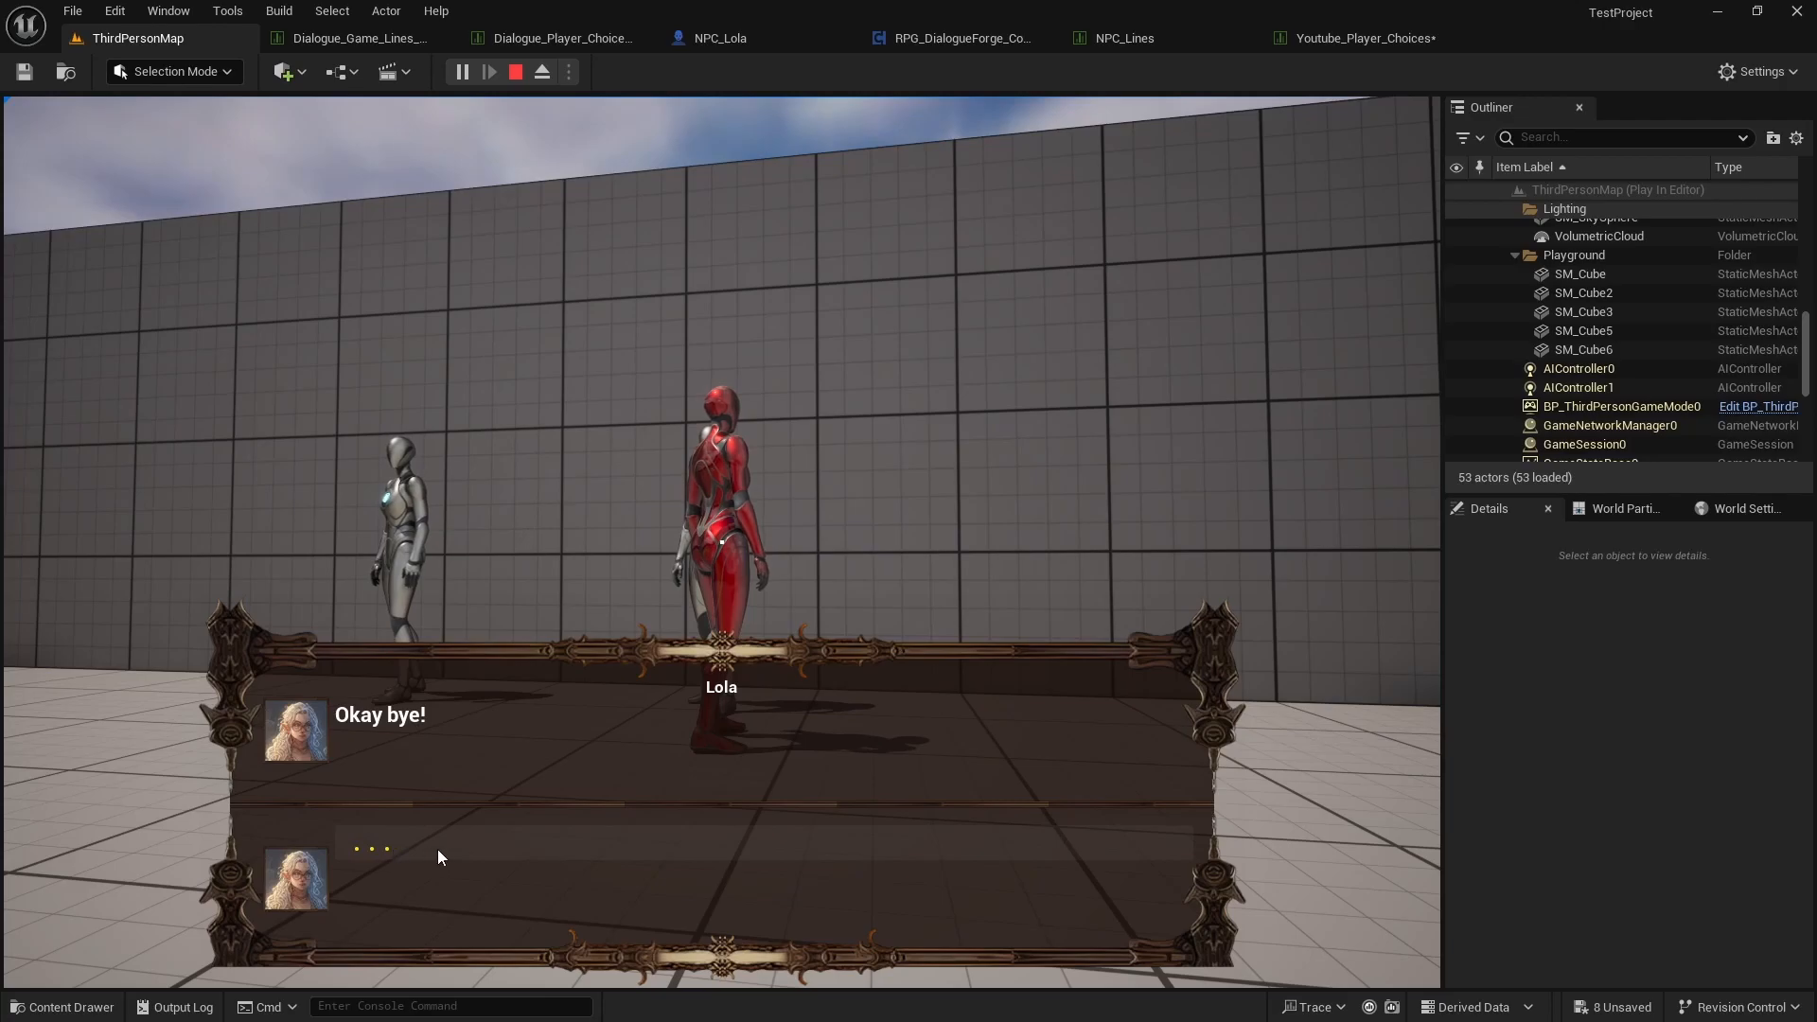
click(462, 850)
Step: Move the player character away from the NPCs and stop the play session
key(w)
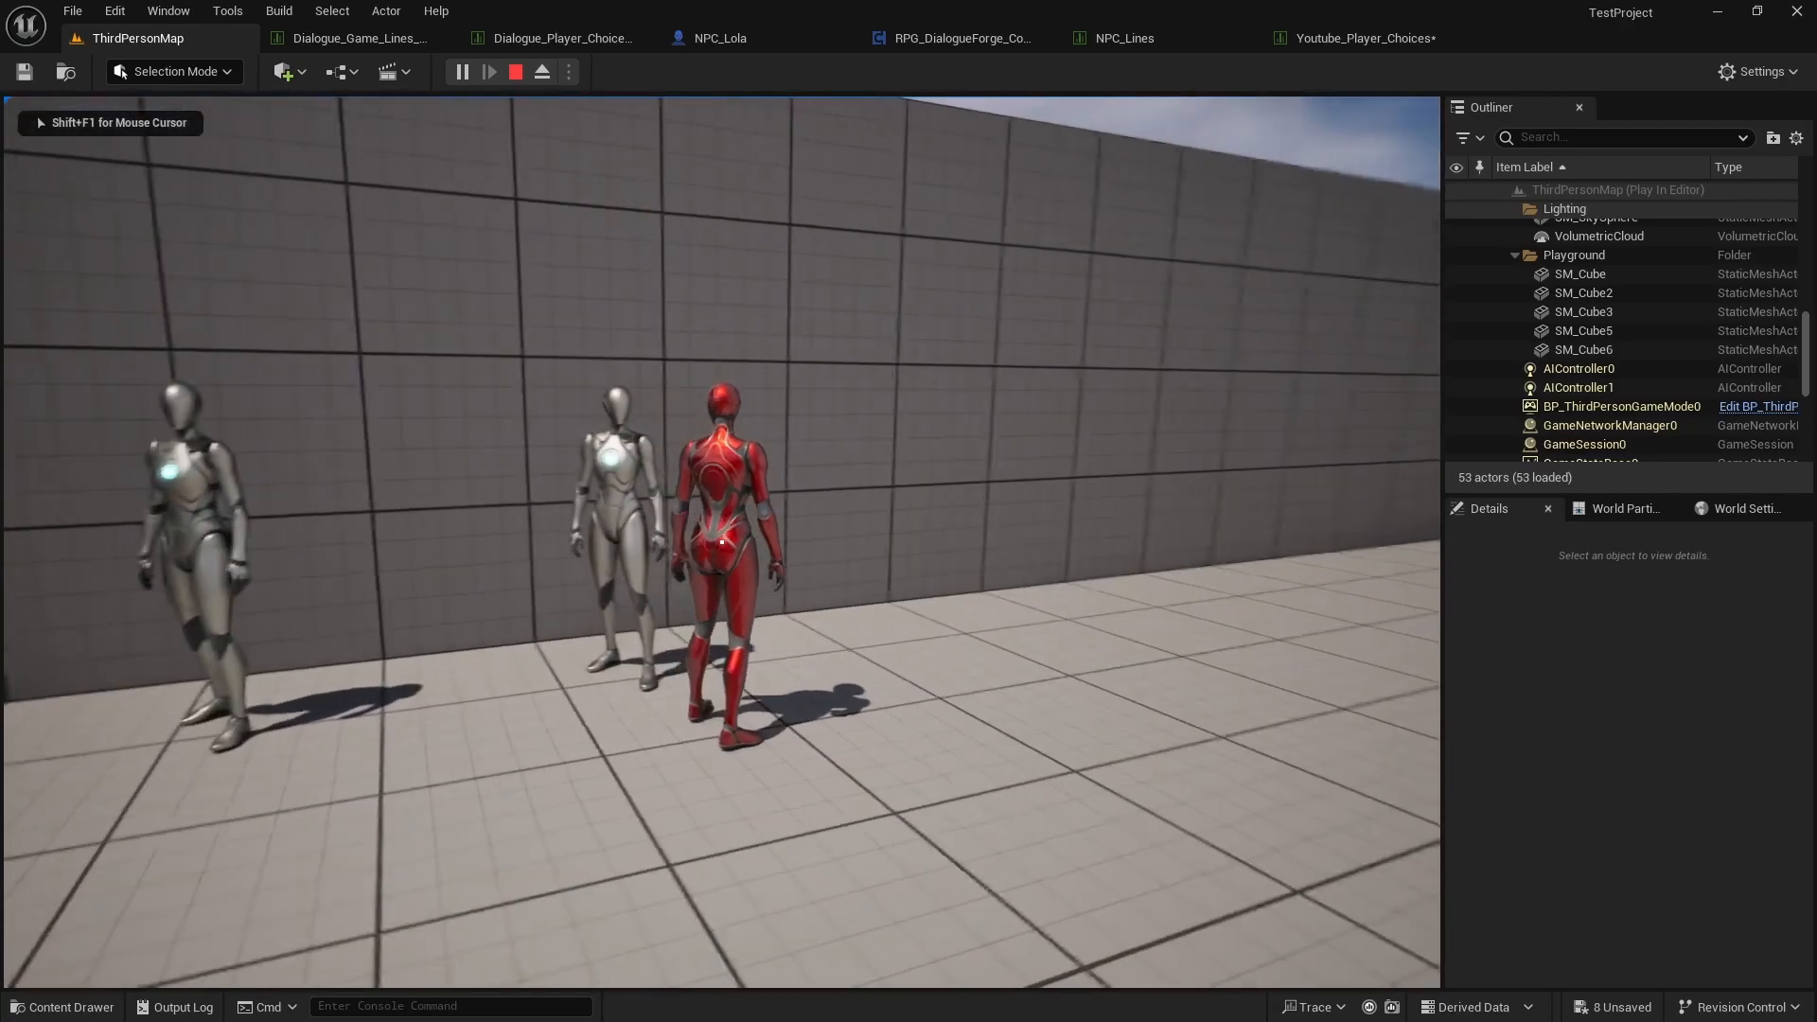
key(s)
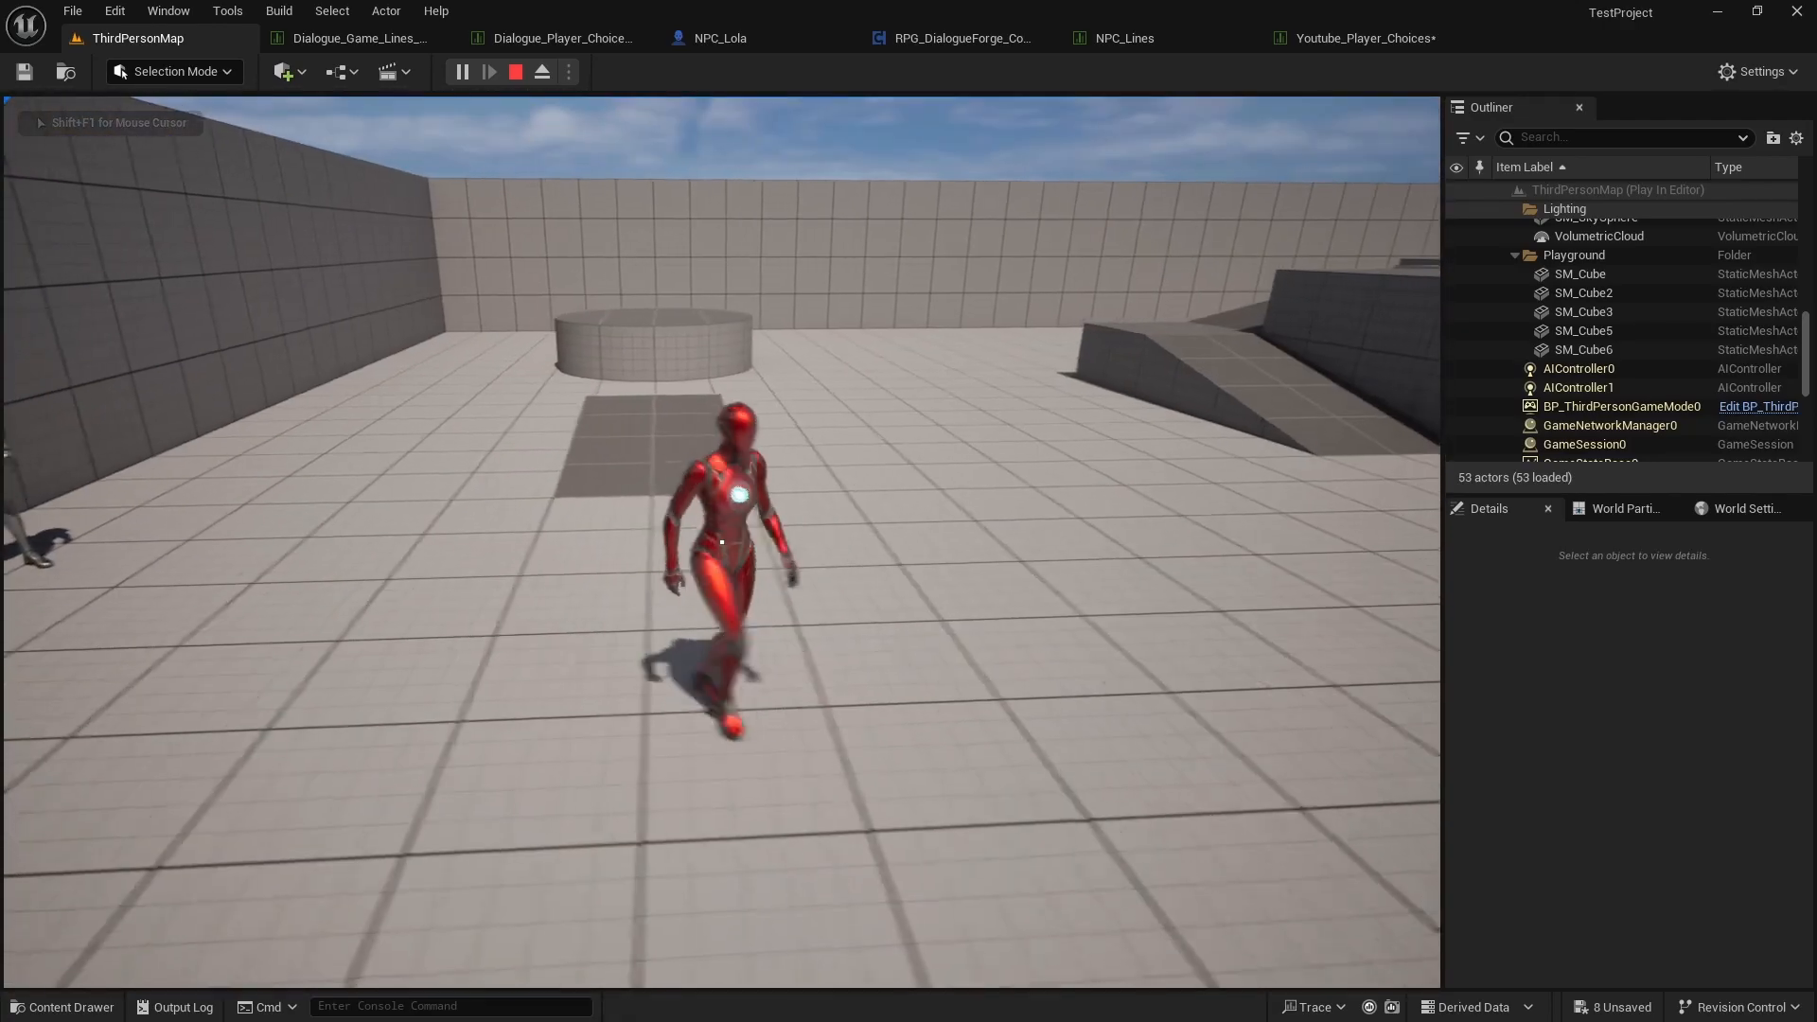
key(d)
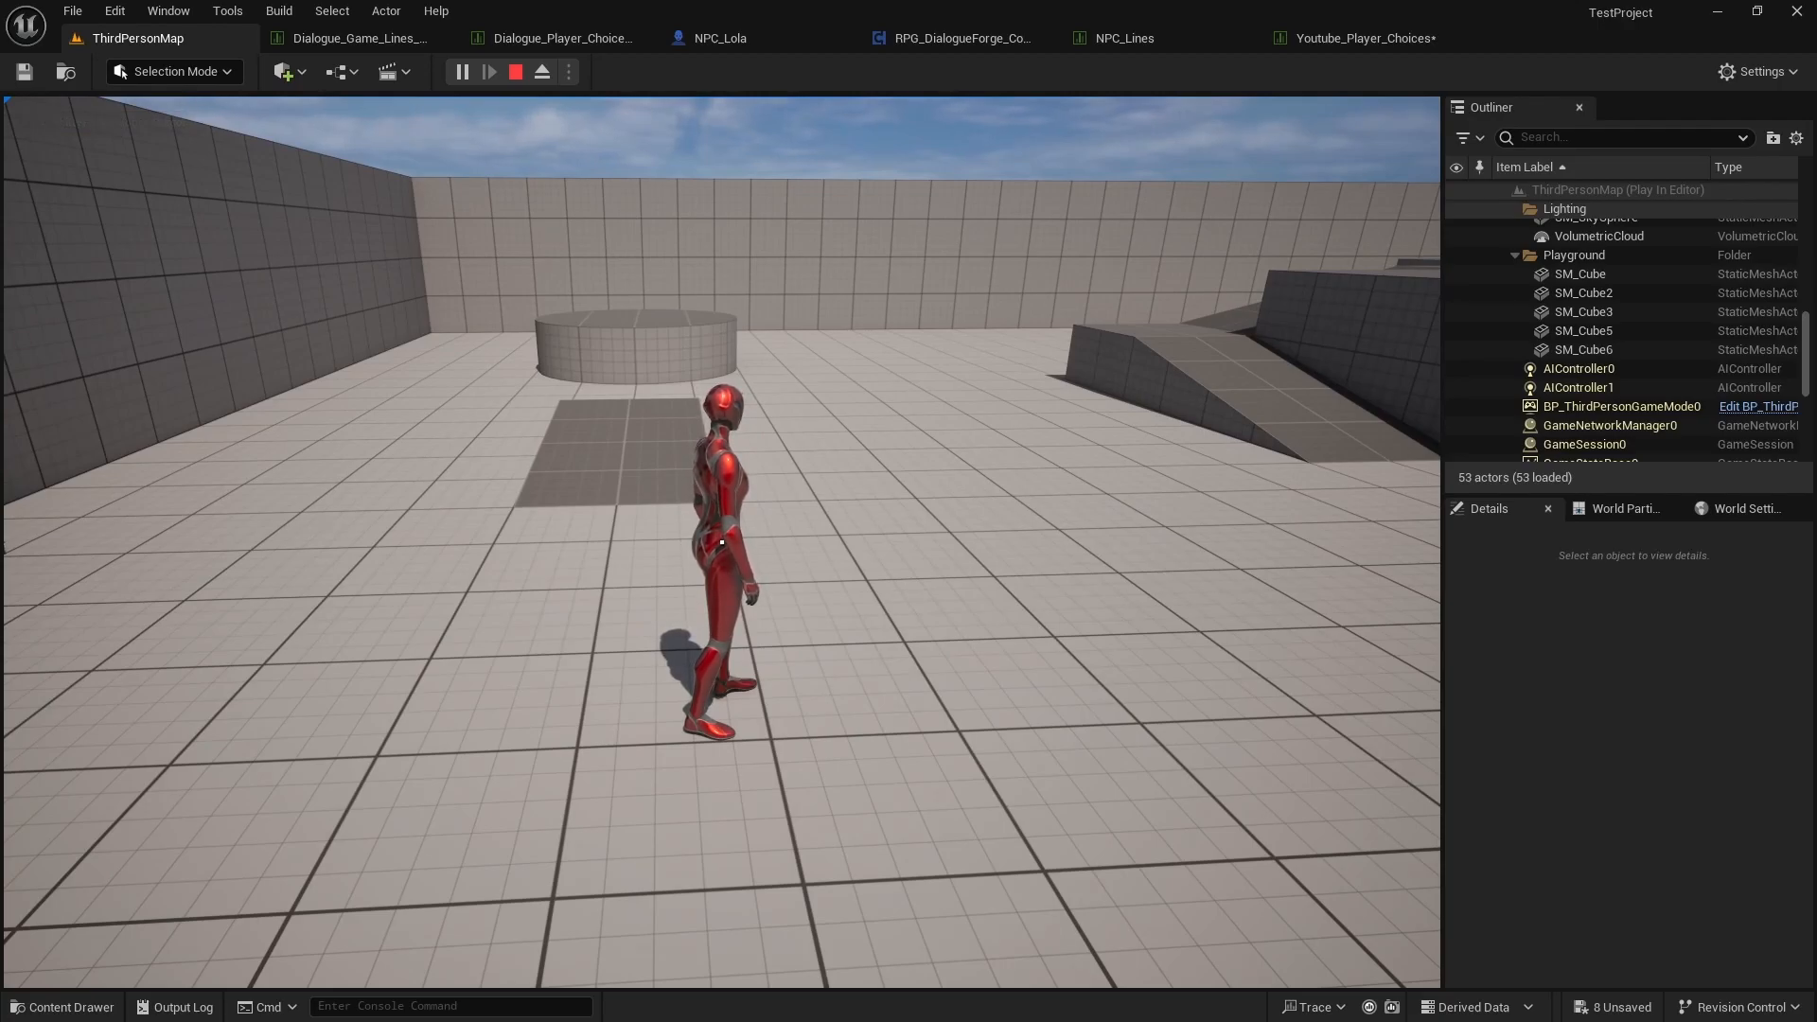
key(s)
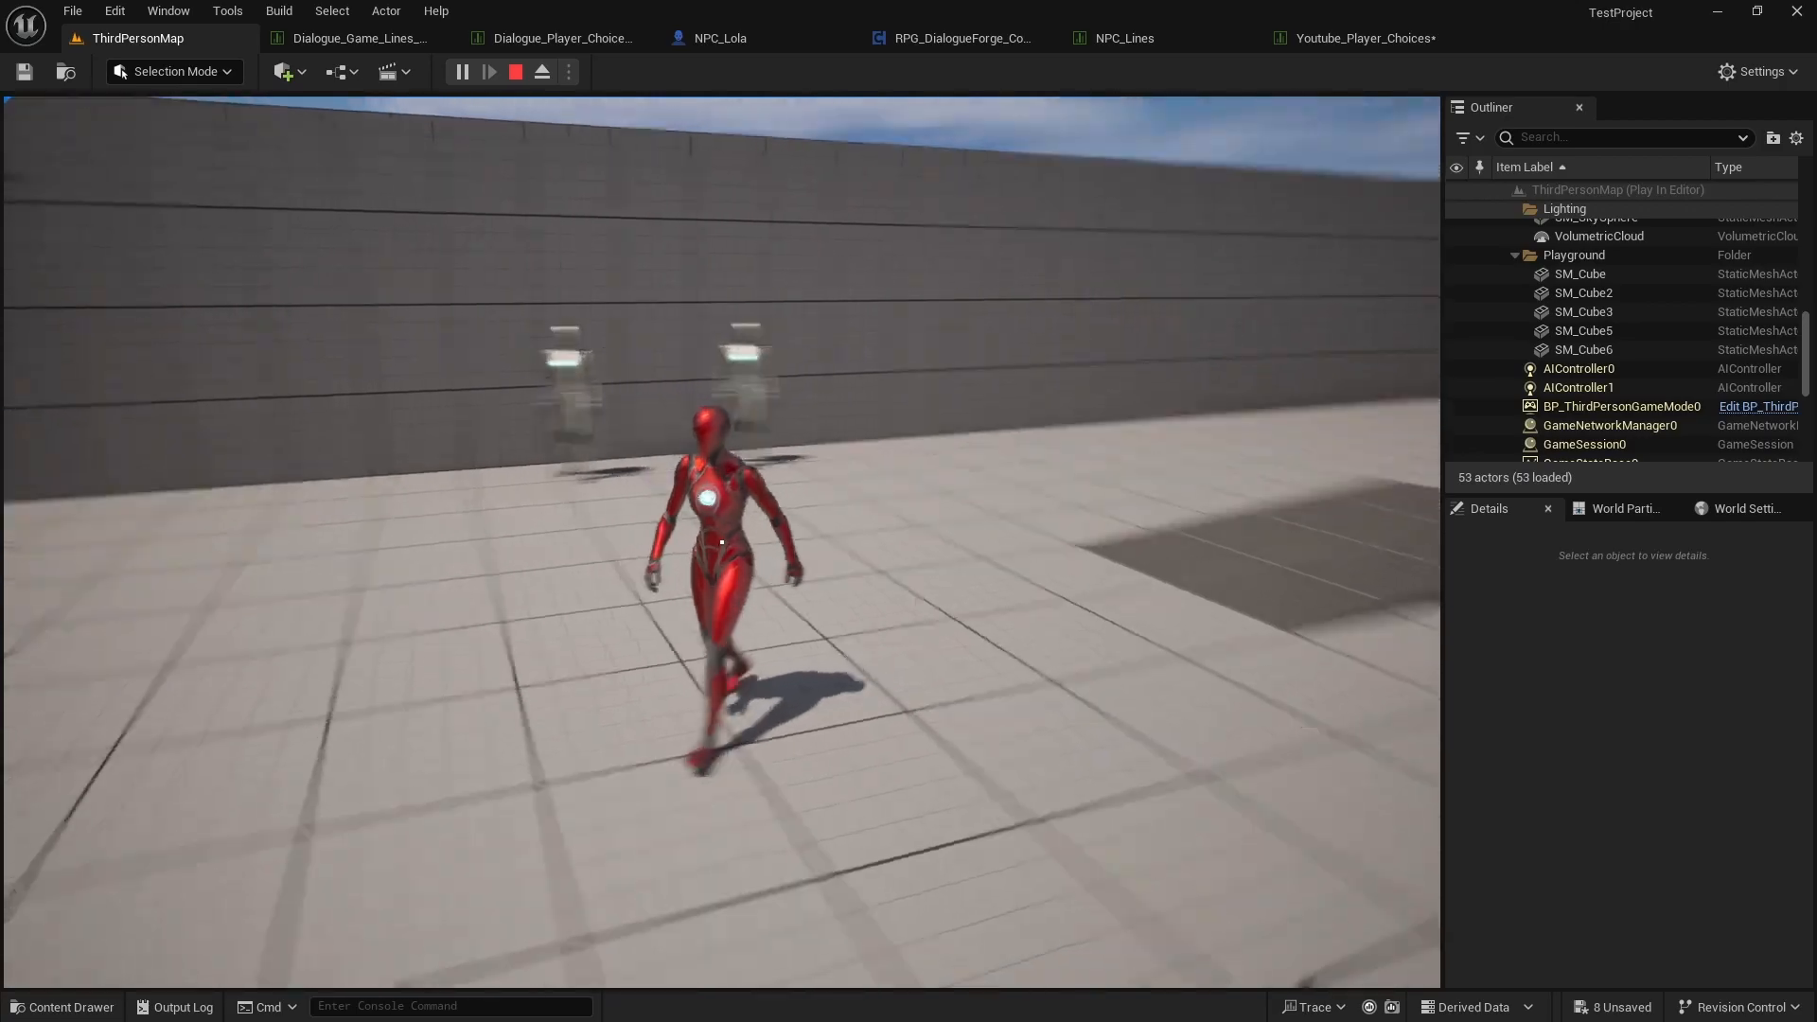
key(a)
key(Escape)
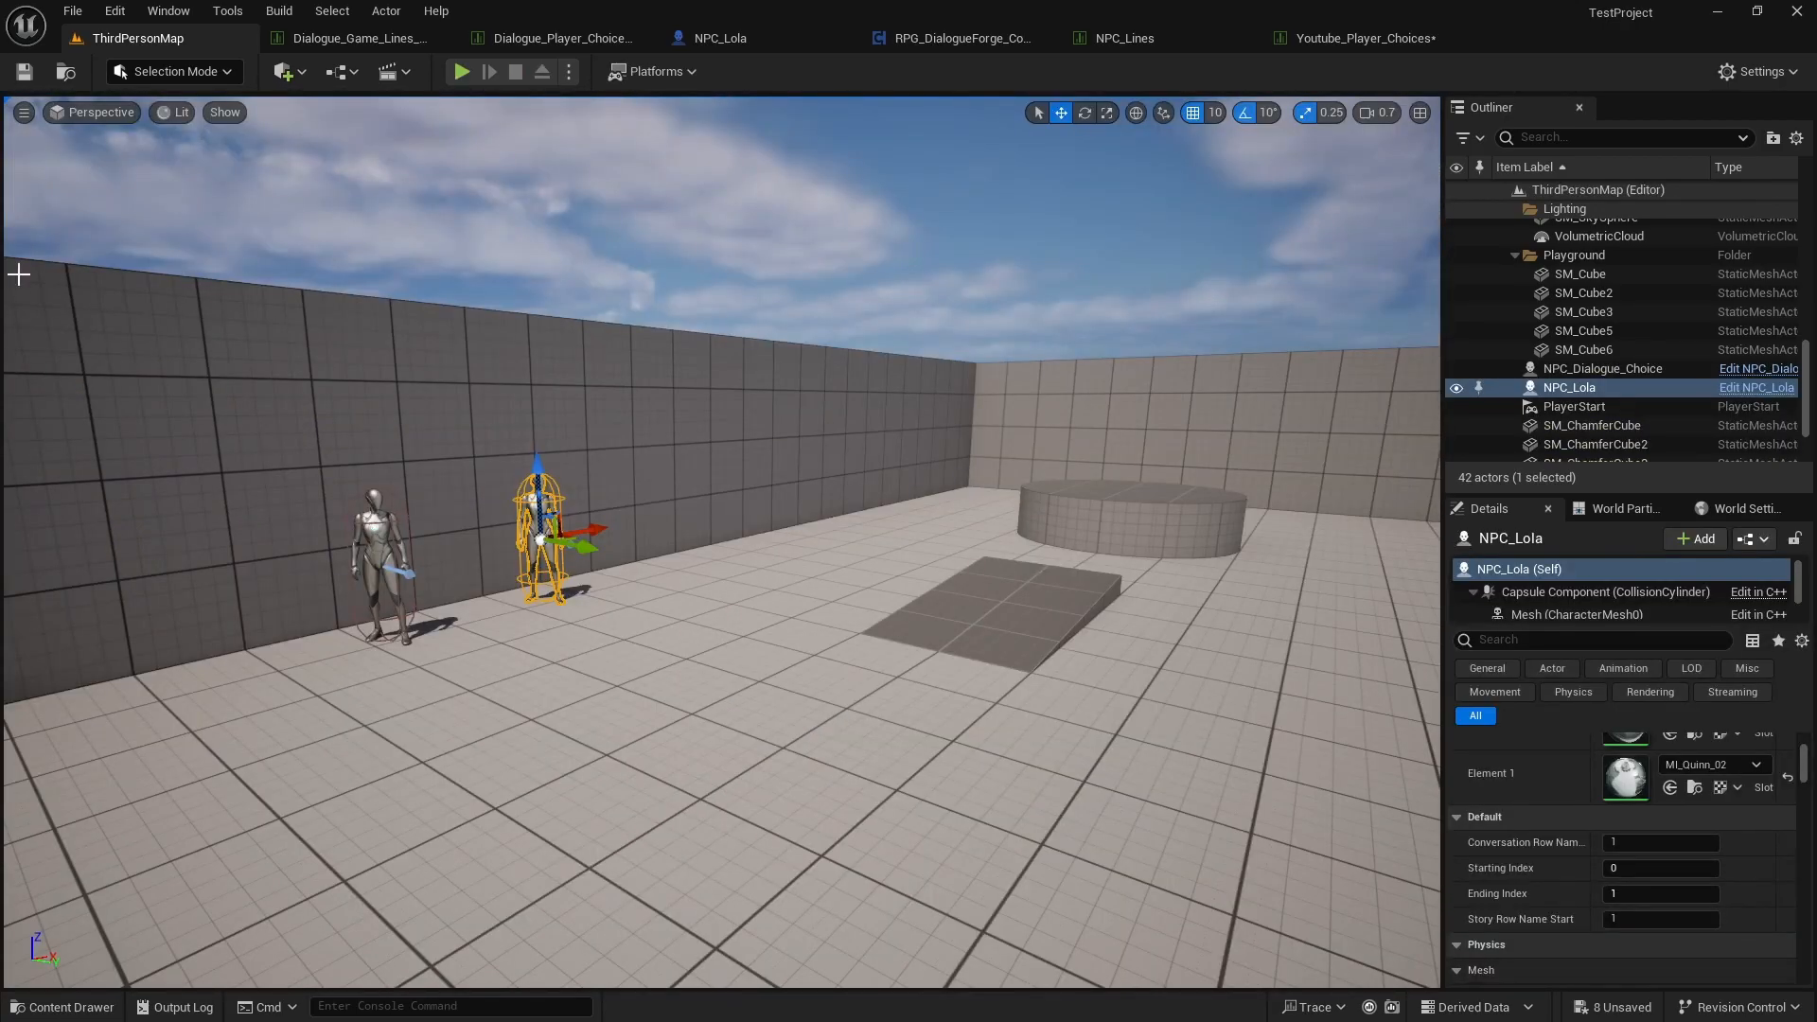
mouse_move(719, 454)
right_down()
mouse_move(586, 425)
mouse_move(709, 428)
mouse_move(653, 497)
mouse_move(674, 483)
mouse_move(672, 508)
mouse_move(672, 473)
mouse_move(724, 473)
mouse_move(708, 480)
mouse_move(706, 456)
right_up()
key(w)
key(s)
key(w)
key(w)
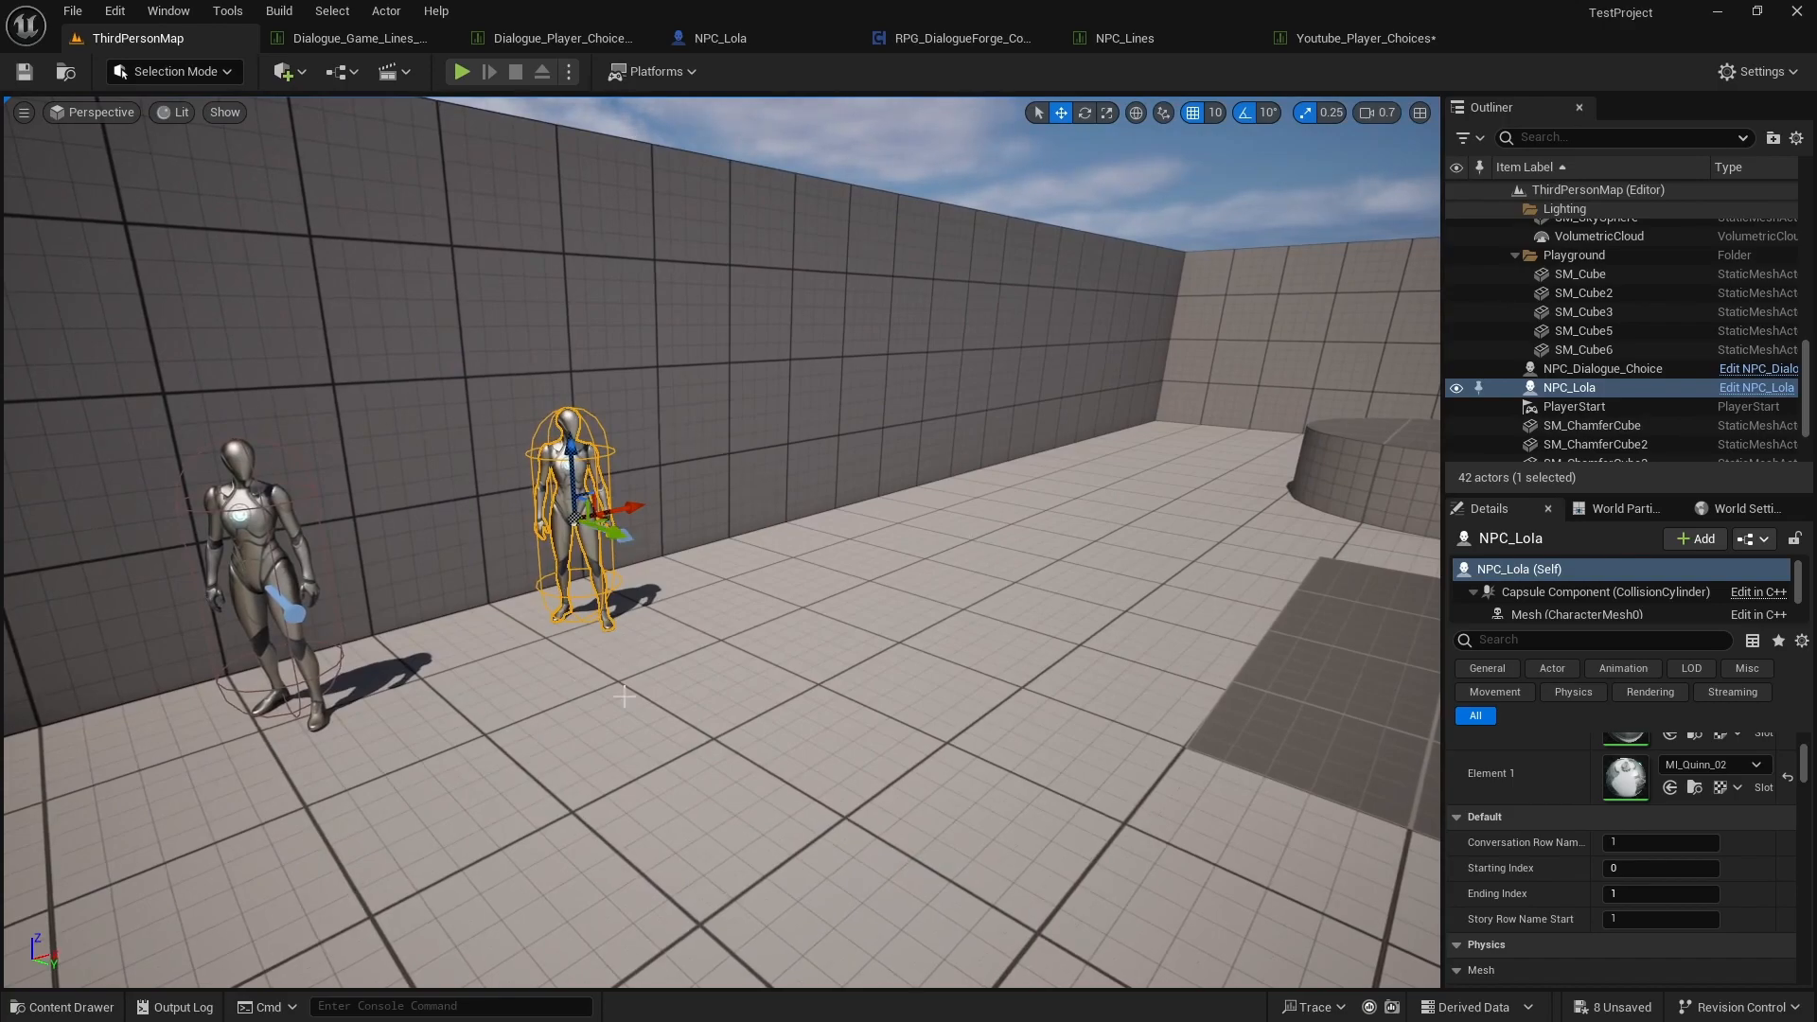
key(s)
right_drag(746, 700, 810, 691)
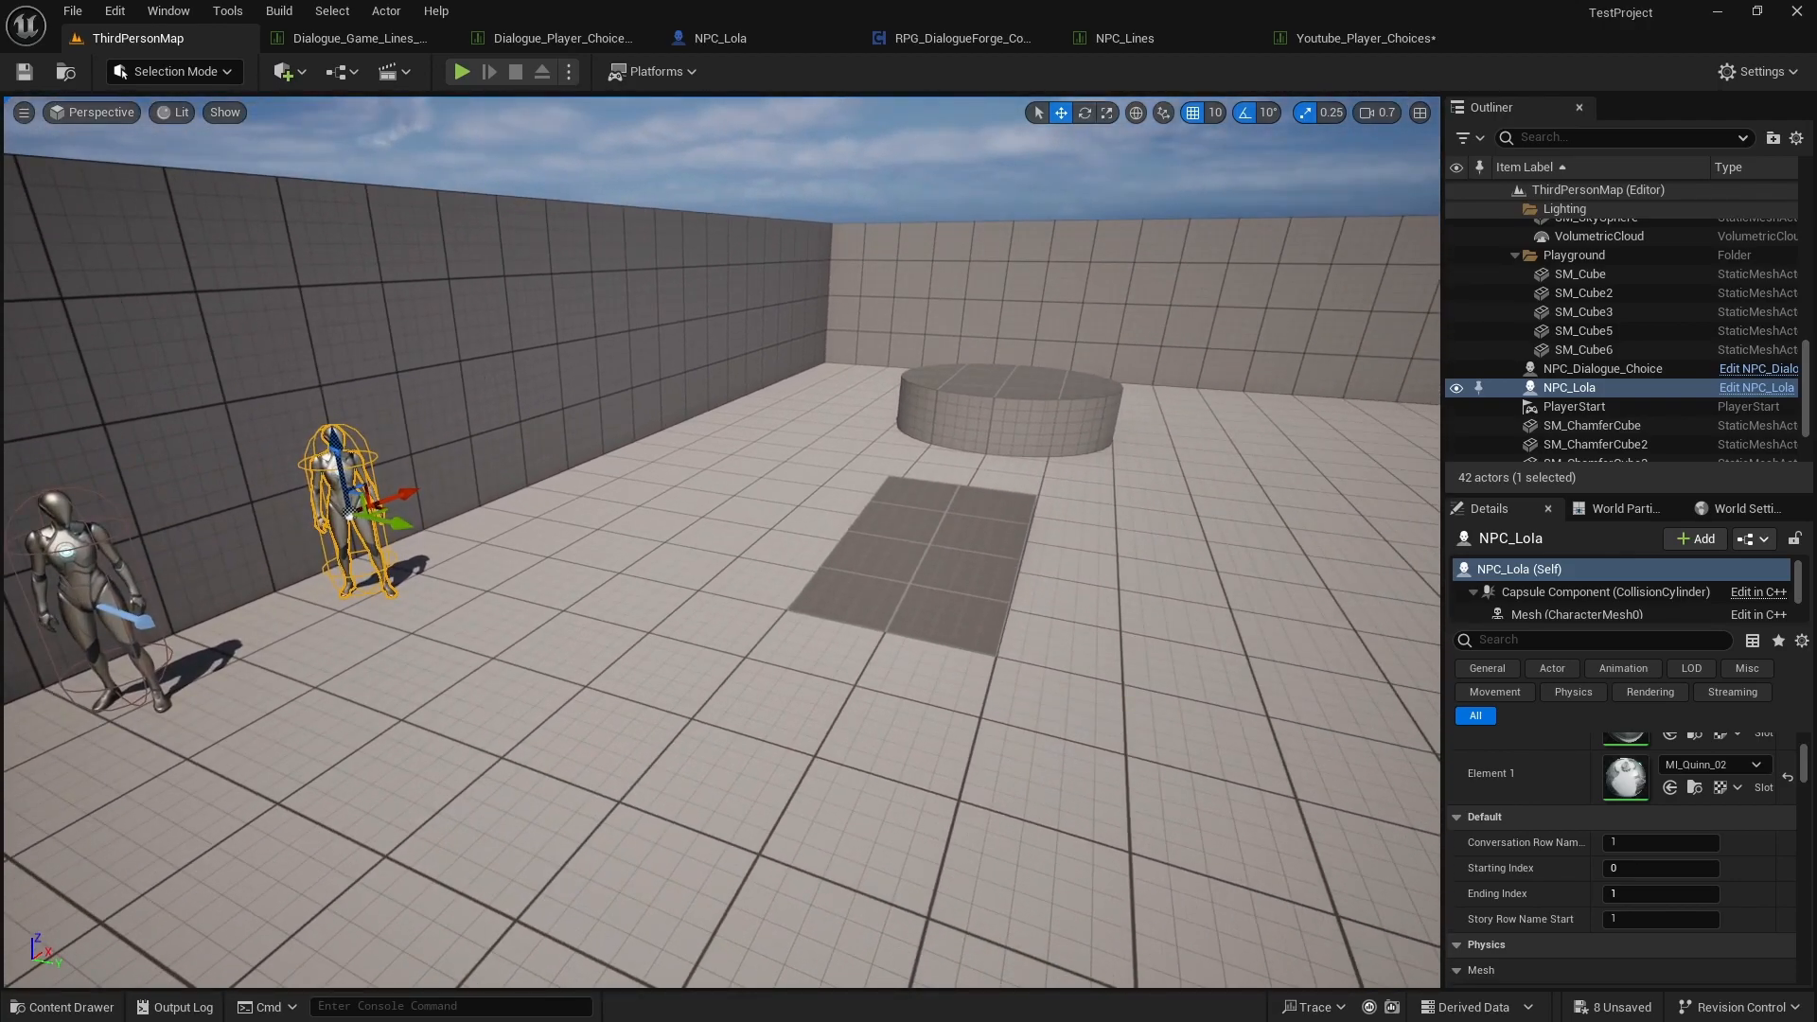
right_drag(810, 691, 739, 708)
key(w)
key(e)
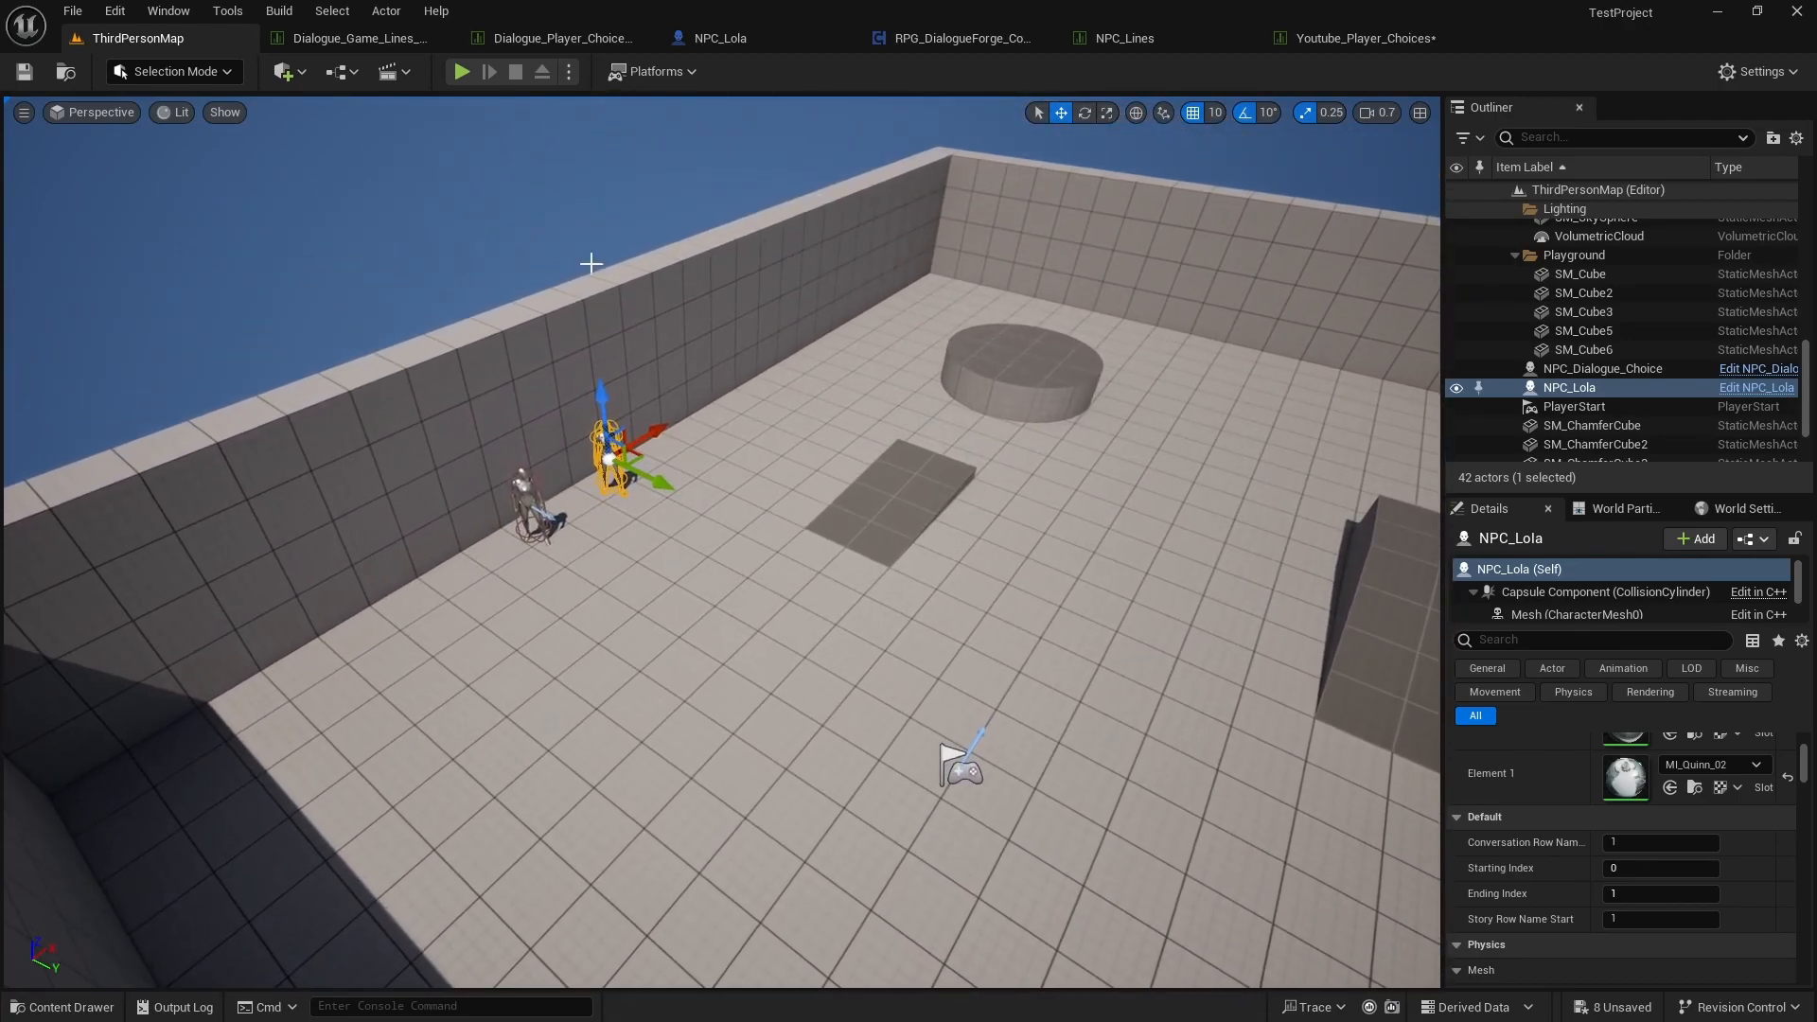
key(a)
right_drag(551, 281, 129, 486)
key(w)
key(d)
key(s)
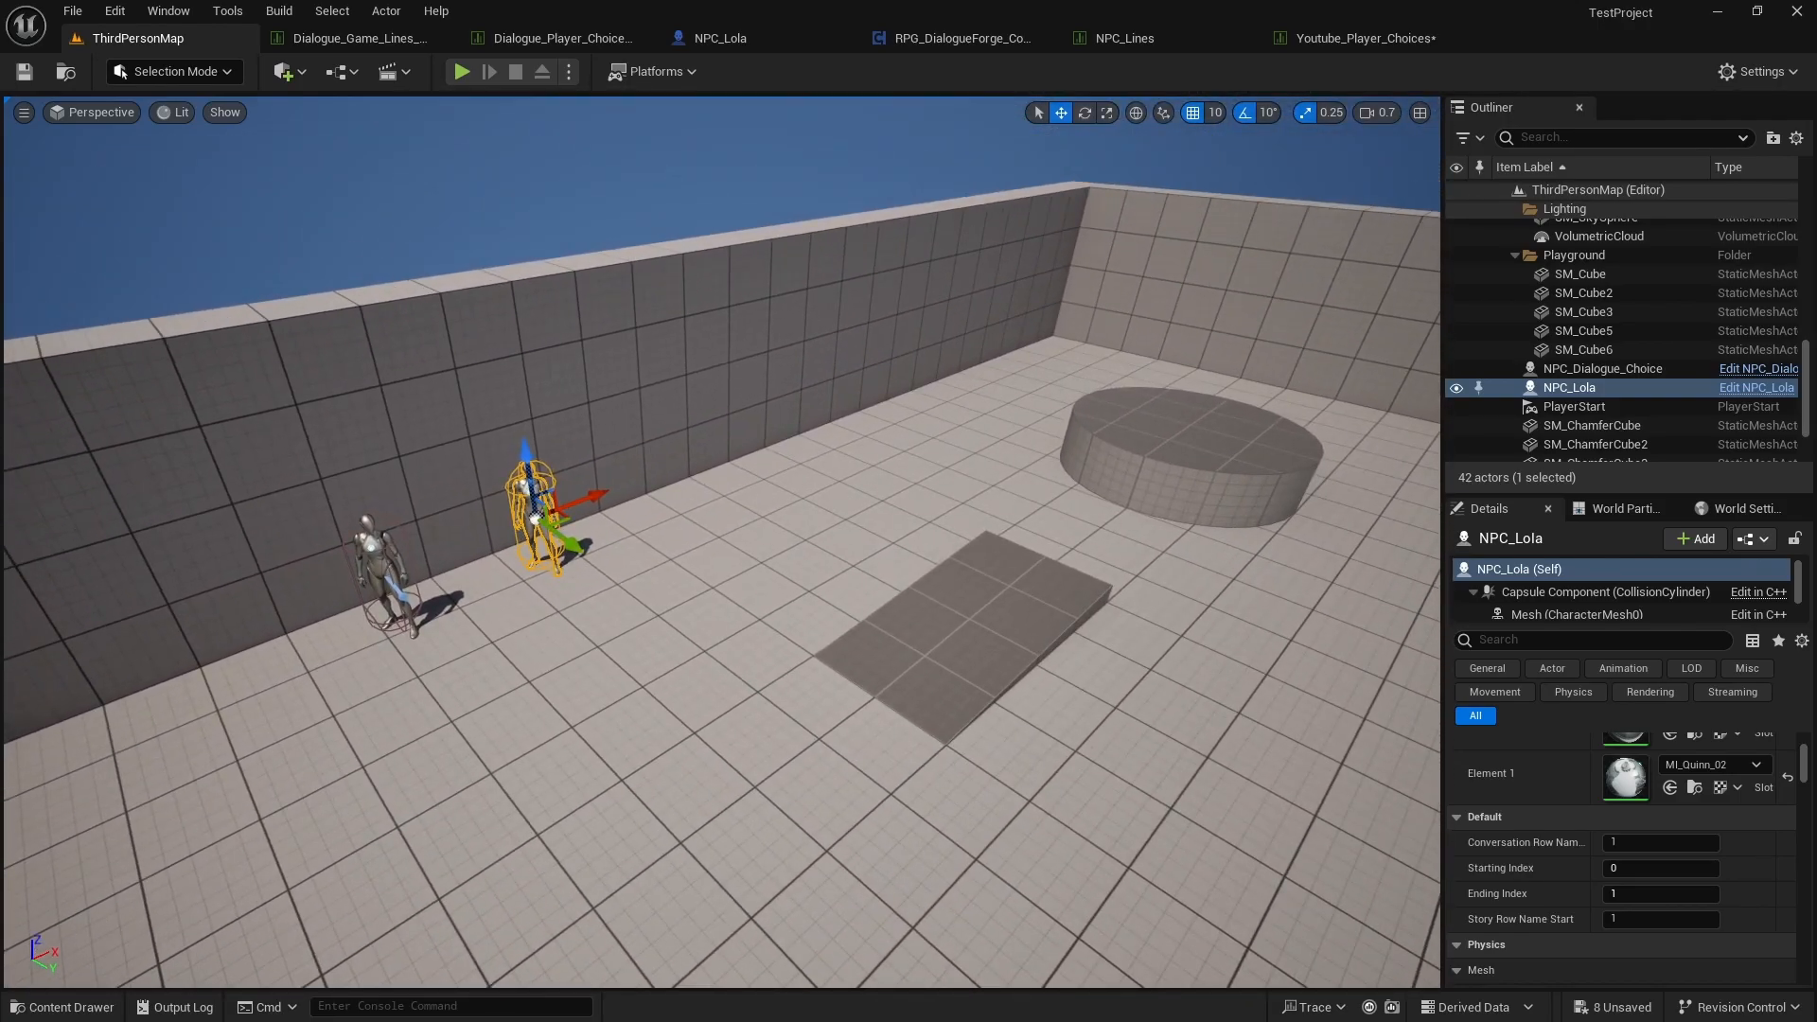